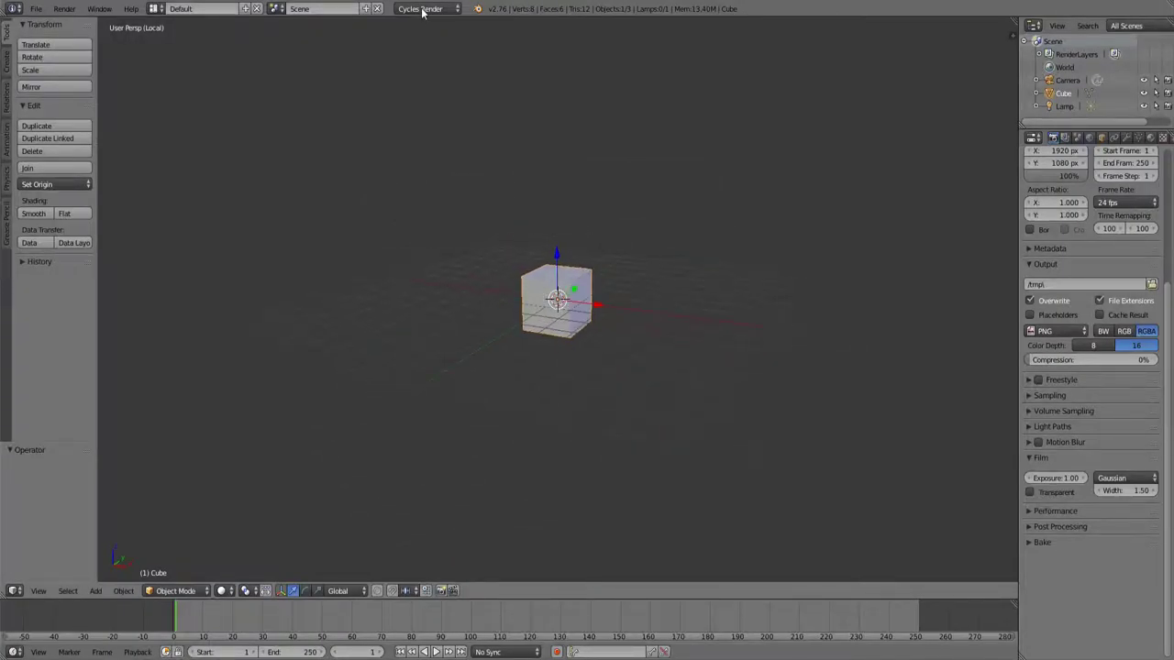
Review the Cycles Render engine choice and expand the Sampling, Volume Sampling and Light Paths render settings.
{"action": "left_click", "coordinate": [422, 10]}
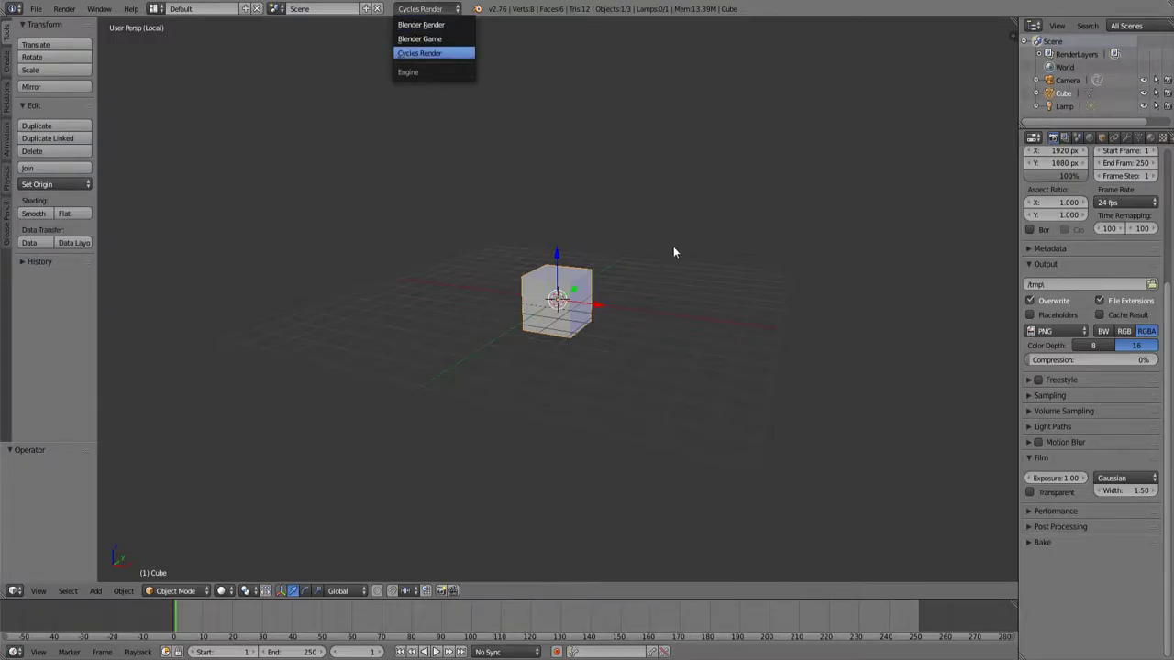
{"action": "key", "text": "shift+z"}
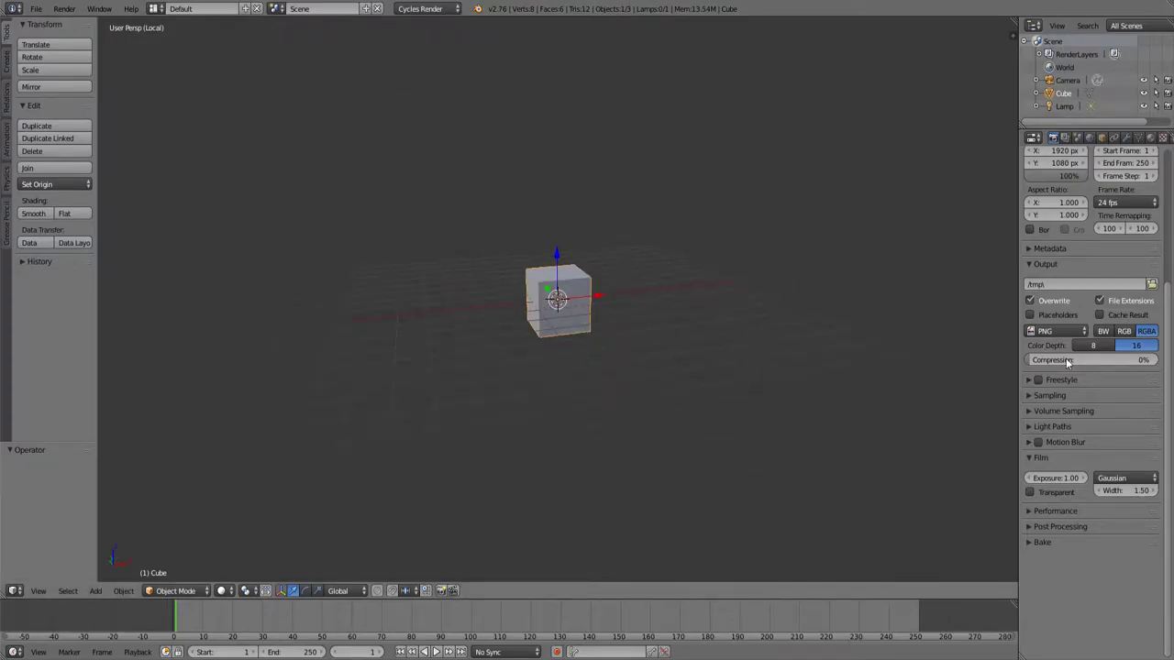
{"action": "left_click", "coordinate": [1082, 411]}
{"action": "left_click", "coordinate": [1072, 395]}
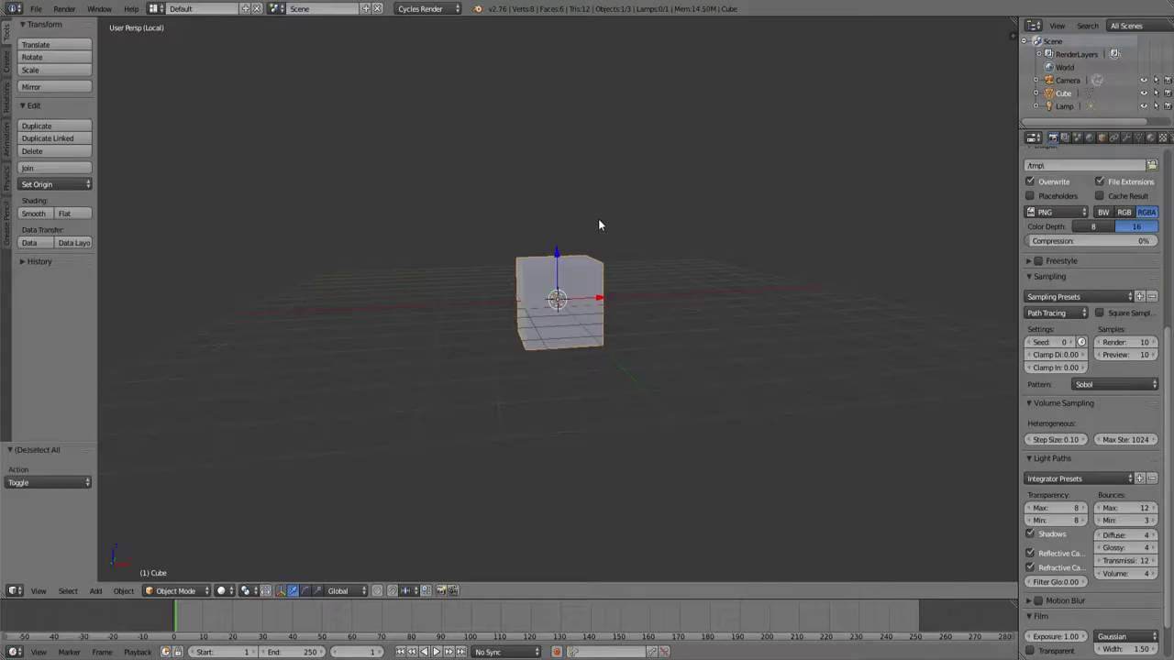
Delete the default cube and add a cylinder mesh at the scene's origin.
{"action": "key", "text": "x"}
{"action": "left_click", "coordinate": [598, 219]}
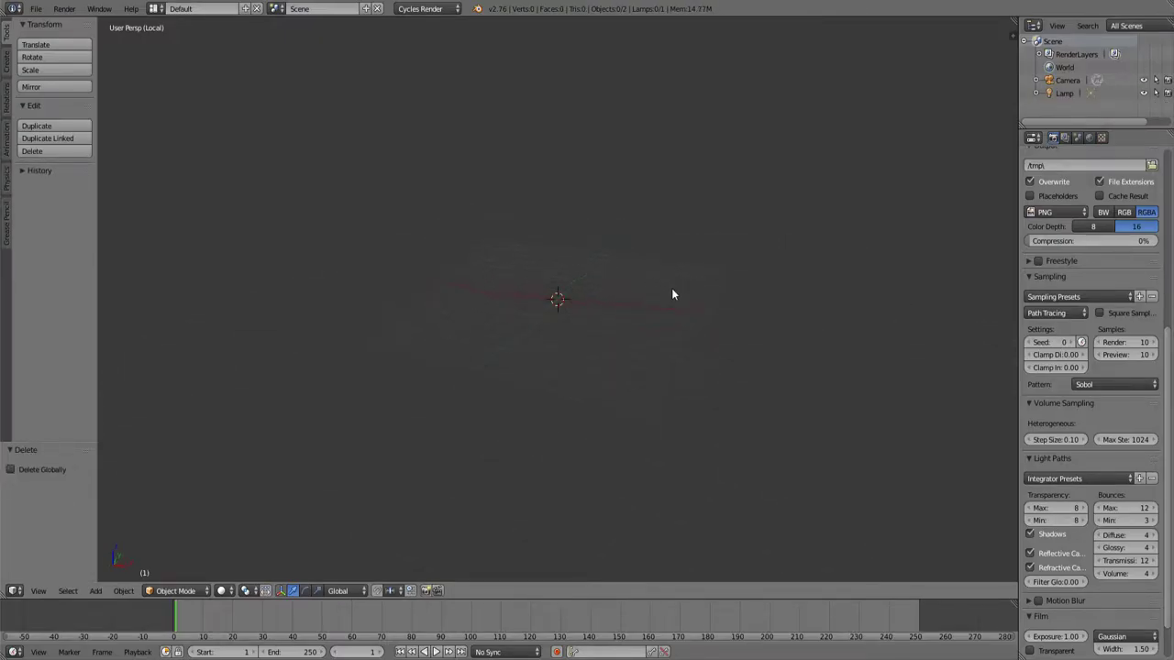
{"action": "key", "text": "shift+a"}
{"action": "left_click", "coordinate": [662, 357]}
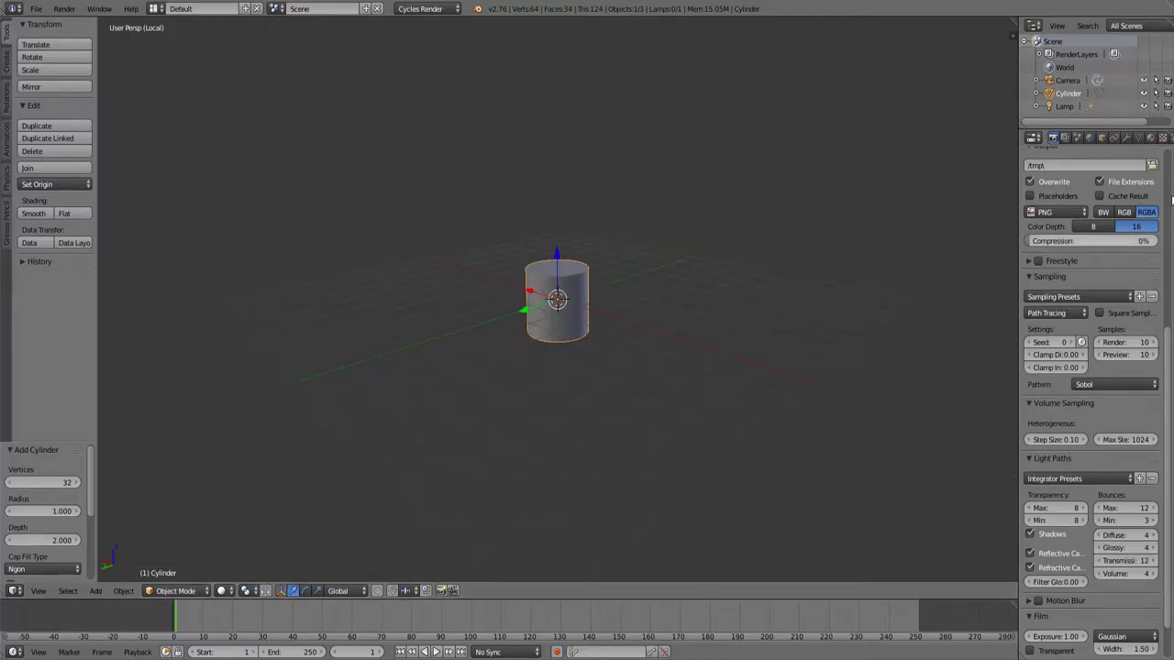
Give the cylinder a new material and set its surface shader to Emission.
{"action": "left_click", "coordinate": [1150, 138]}
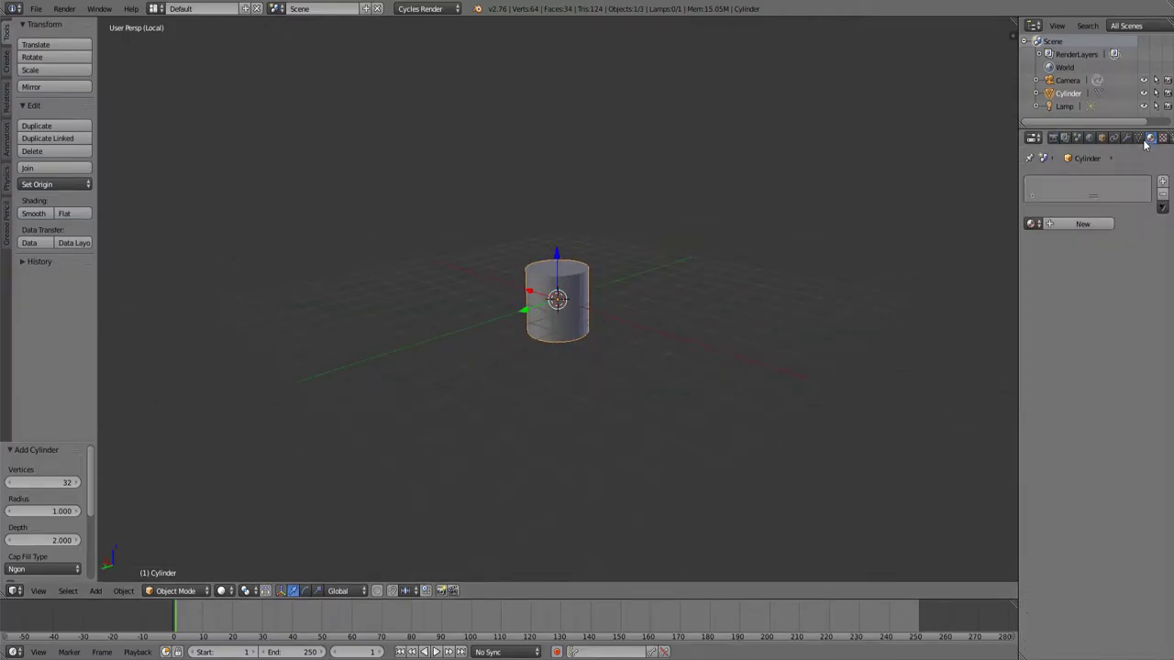
{"action": "left_click", "coordinate": [1066, 224]}
{"action": "middle_click_drag", "start_coordinate": [617, 312], "coordinate": [599, 313]}
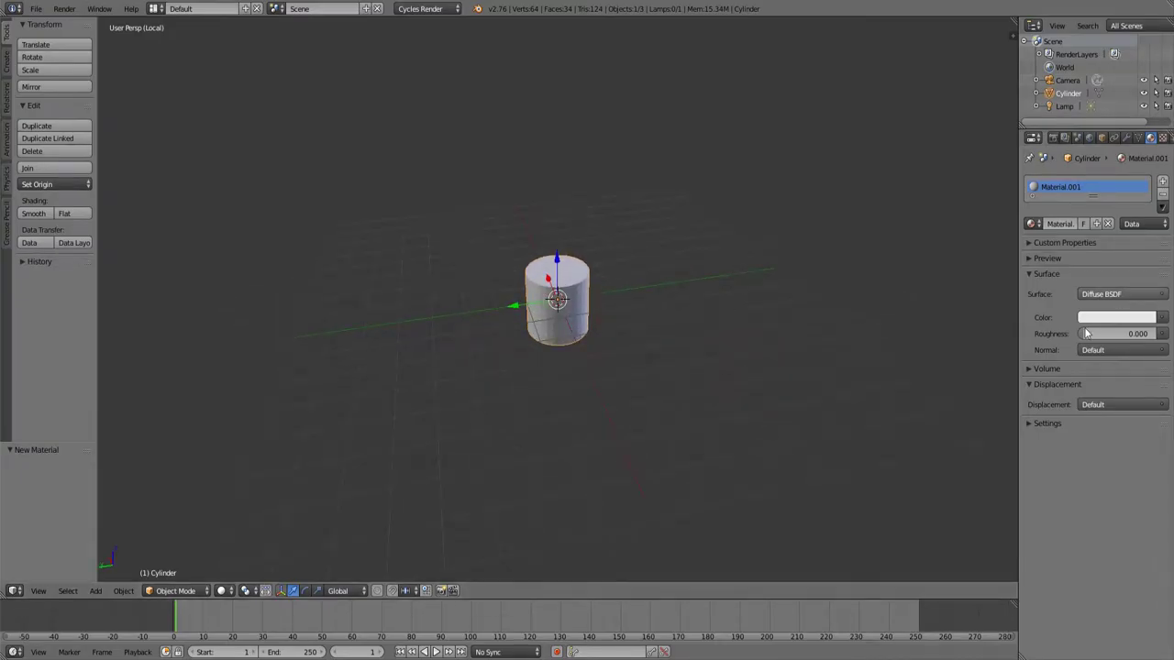
{"action": "left_click", "coordinate": [1105, 293]}
{"action": "left_click", "coordinate": [1042, 430]}
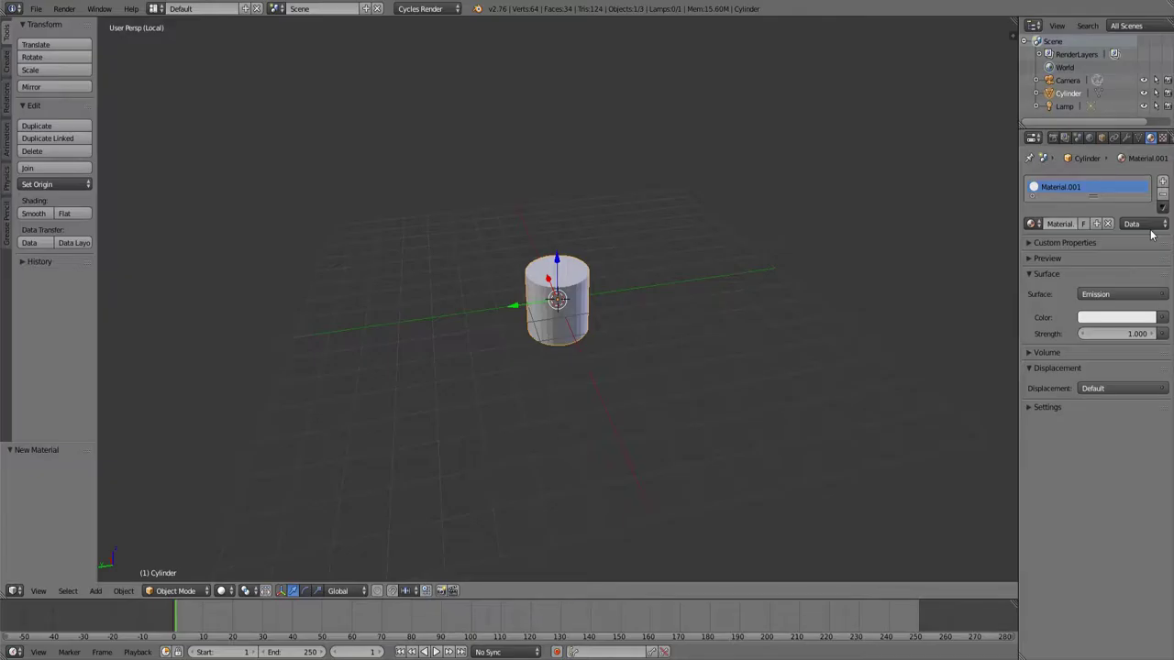
Remove the material slot that holds the Emission material from the cylinder.
{"action": "left_click", "coordinate": [1032, 224]}
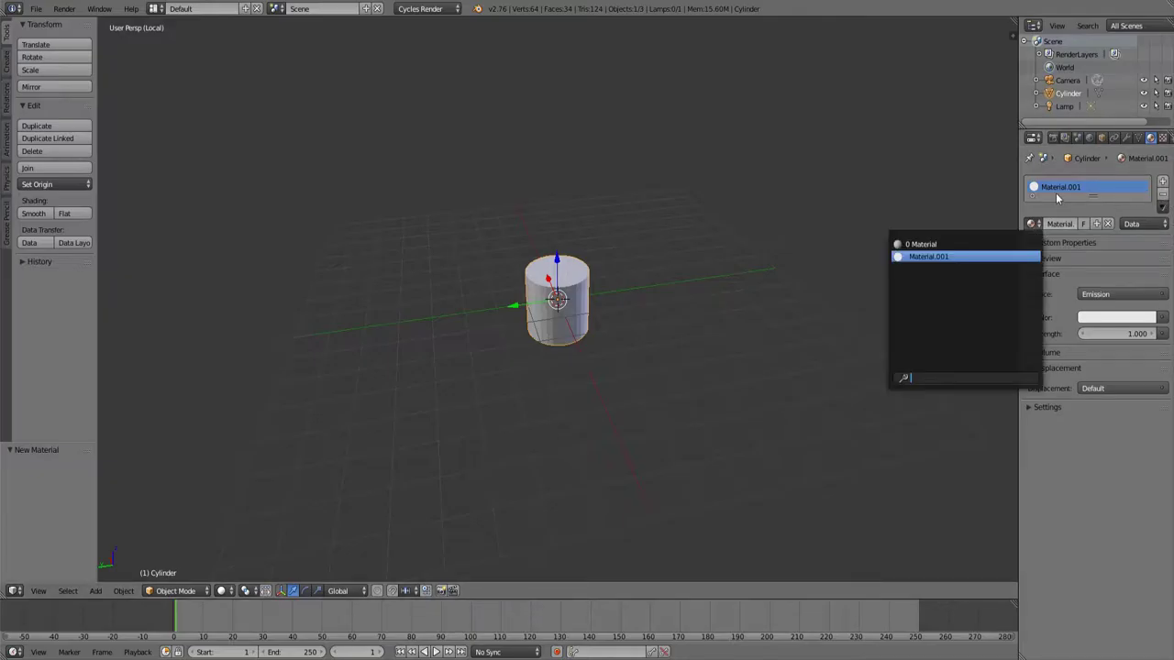
{"action": "left_click", "coordinate": [1055, 192]}
{"action": "right_click", "coordinate": [1057, 184]}
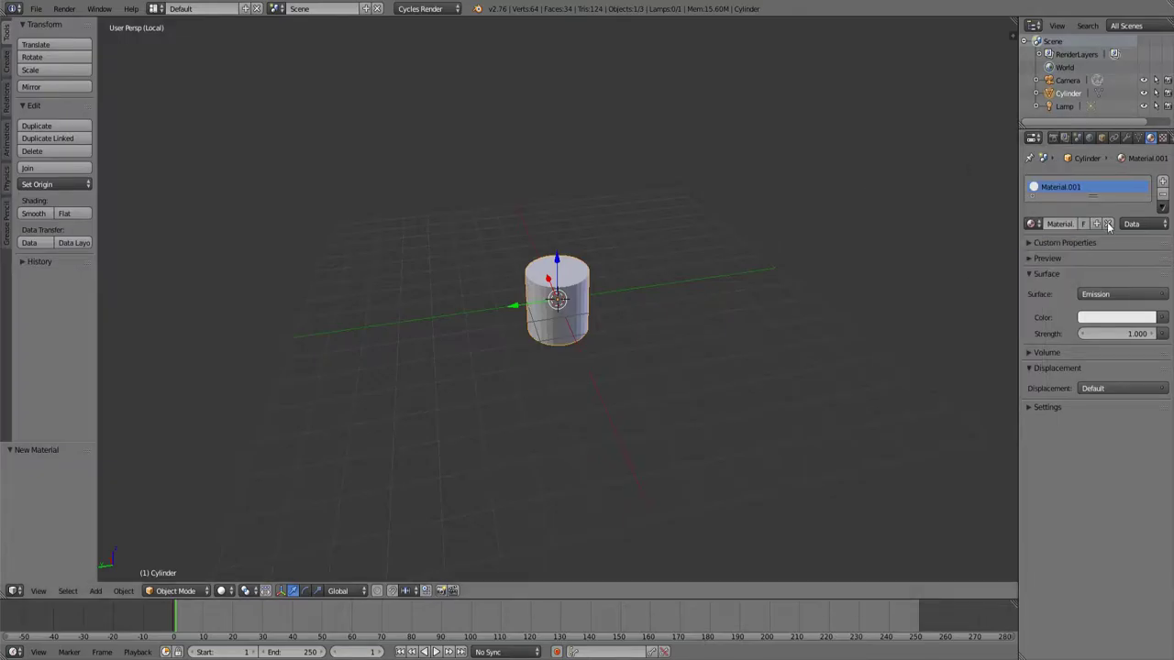
{"action": "left_click", "coordinate": [1162, 194]}
In Edit Mode, extrude the cylinder's top face in place and merge the new vertices at center to form a triangulated cap.
{"action": "middle_click_drag", "start_coordinate": [663, 276], "coordinate": [569, 267]}
{"action": "key", "text": "Tab"}
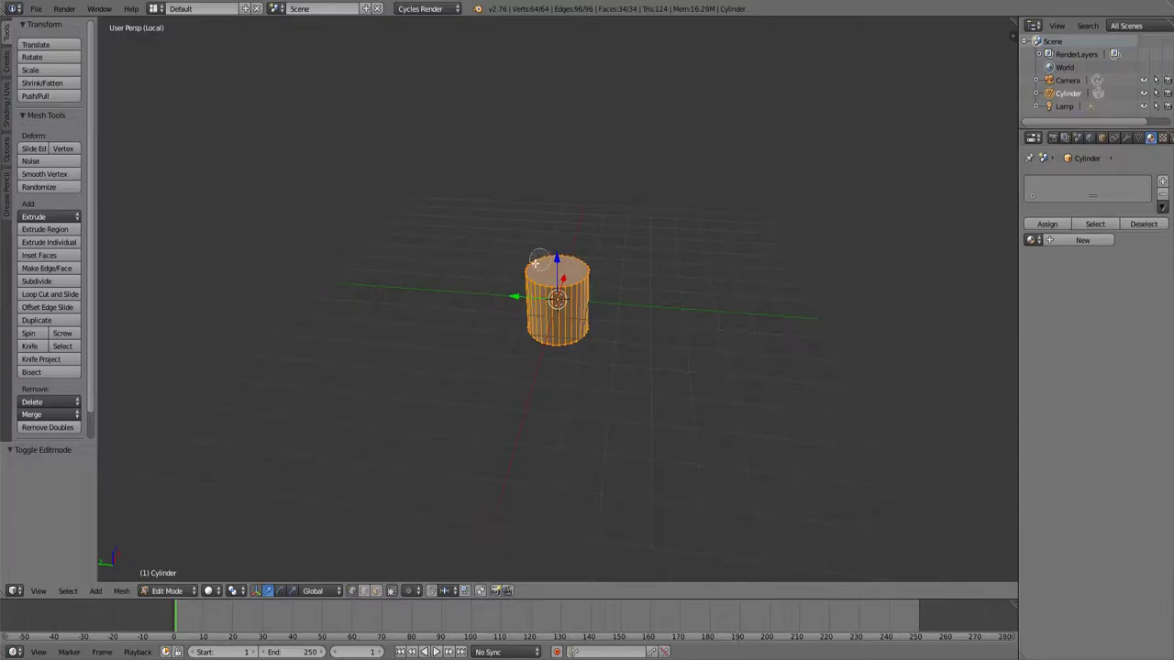
{"action": "key", "text": "a"}
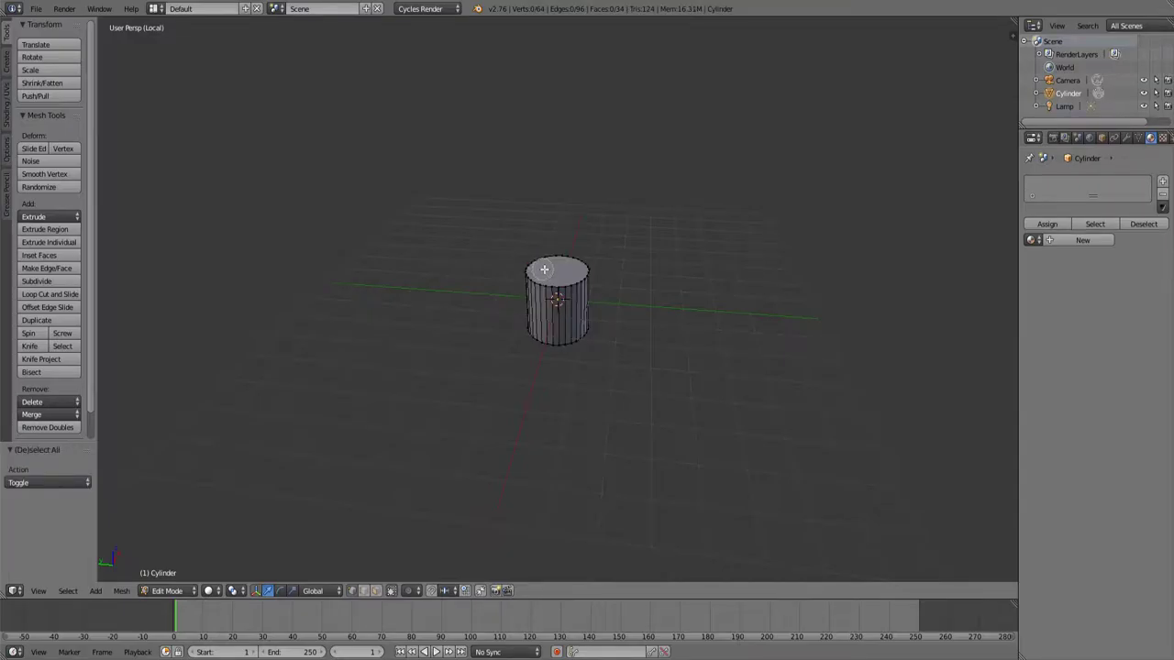
{"action": "mouse_move", "coordinate": [544, 270]}
{"action": "left_mouse_down"}
{"action": "mouse_move", "coordinate": [573, 253]}
{"action": "mouse_move", "coordinate": [537, 281]}
{"action": "mouse_move", "coordinate": [539, 259]}
{"action": "left_mouse_up"}
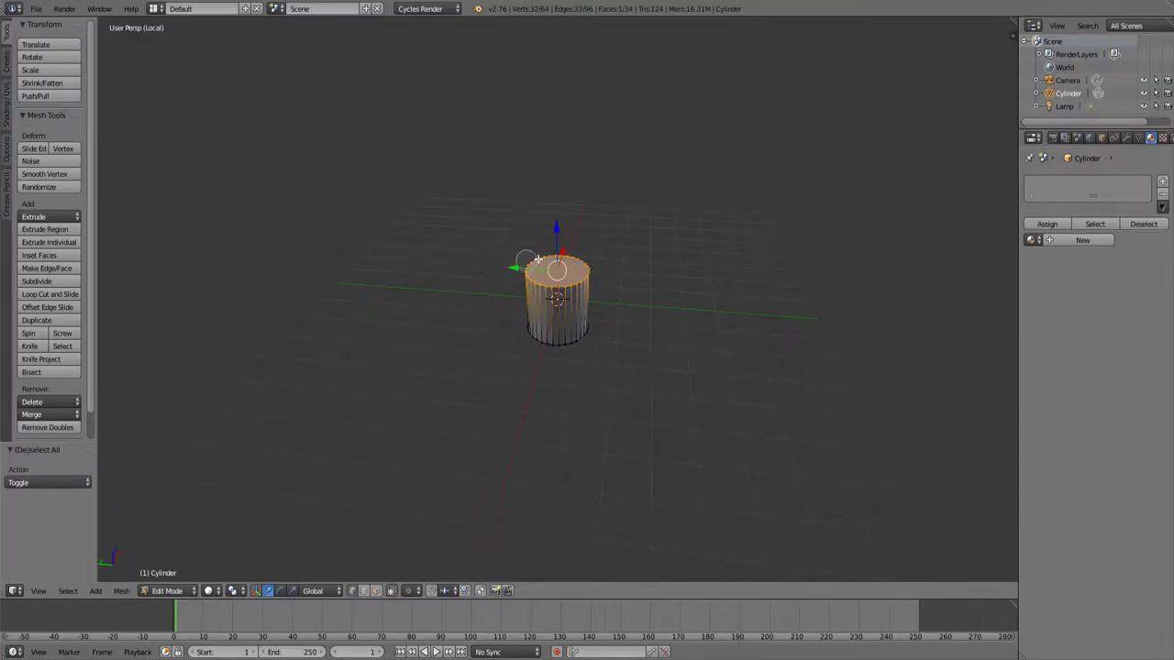
{"action": "right_click", "coordinate": [655, 309]}
{"action": "mouse_move", "coordinate": [655, 309]}
{"action": "middle_mouse_down"}
{"action": "mouse_move", "coordinate": [667, 299]}
{"action": "mouse_move", "coordinate": [639, 325]}
{"action": "mouse_move", "coordinate": [651, 348]}
{"action": "mouse_move", "coordinate": [629, 351]}
{"action": "mouse_move", "coordinate": [639, 349]}
{"action": "middle_mouse_up"}
{"action": "key", "text": "e"}
{"action": "right_click", "coordinate": [642, 299]}
{"action": "key", "text": "alt+m"}
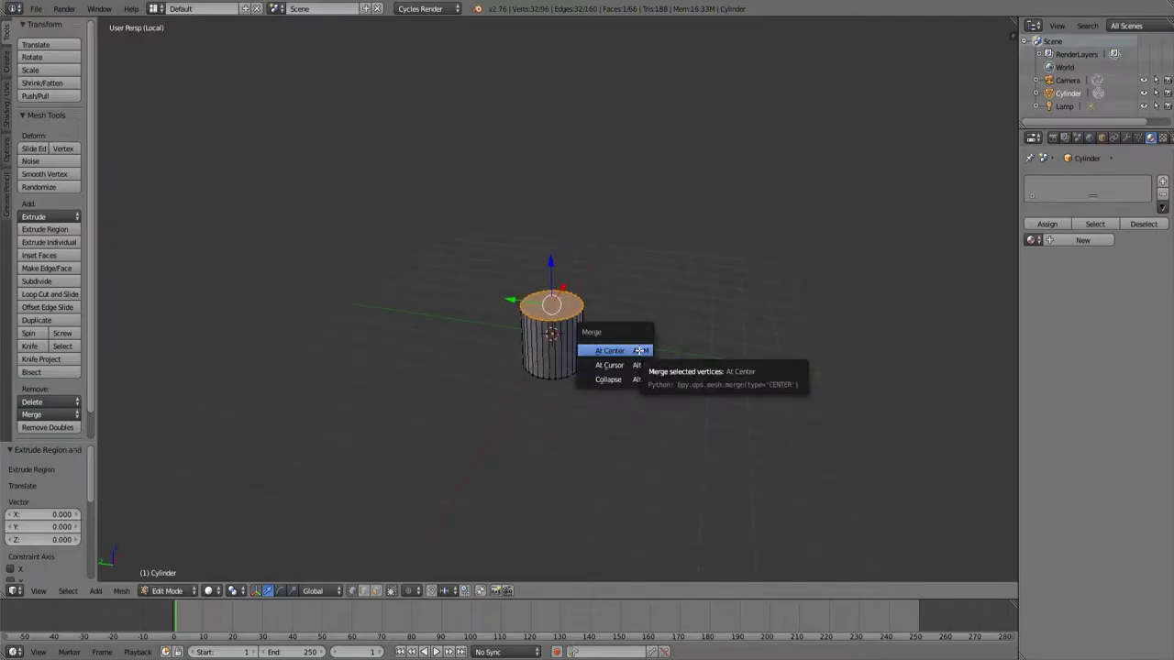
{"action": "left_click", "coordinate": [639, 351]}
{"action": "middle_click_drag", "start_coordinate": [611, 343], "coordinate": [629, 339]}
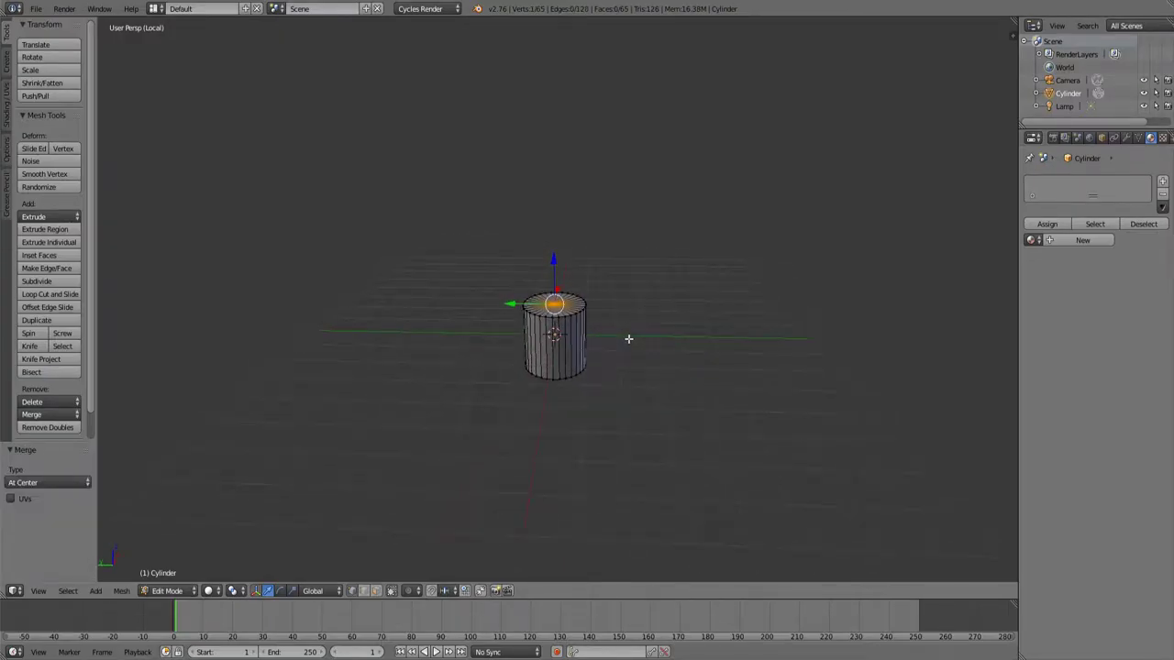
Select all vertices of the cylinder's top cap and extrude it 2 units up along Z.
{"action": "key", "text": "c"}
{"action": "mouse_move", "coordinate": [583, 303]}
{"action": "left_mouse_down"}
{"action": "mouse_move", "coordinate": [519, 303]}
{"action": "mouse_move", "coordinate": [578, 292]}
{"action": "mouse_move", "coordinate": [570, 320]}
{"action": "left_mouse_up"}
{"action": "right_click", "coordinate": [569, 321]}
{"action": "mouse_move", "coordinate": [563, 330]}
{"action": "middle_mouse_down"}
{"action": "mouse_move", "coordinate": [560, 352]}
{"action": "mouse_move", "coordinate": [599, 337]}
{"action": "middle_mouse_up"}
{"action": "scroll", "coordinate": [564, 350], "scroll_direction": "up", "scroll_amount": 1}
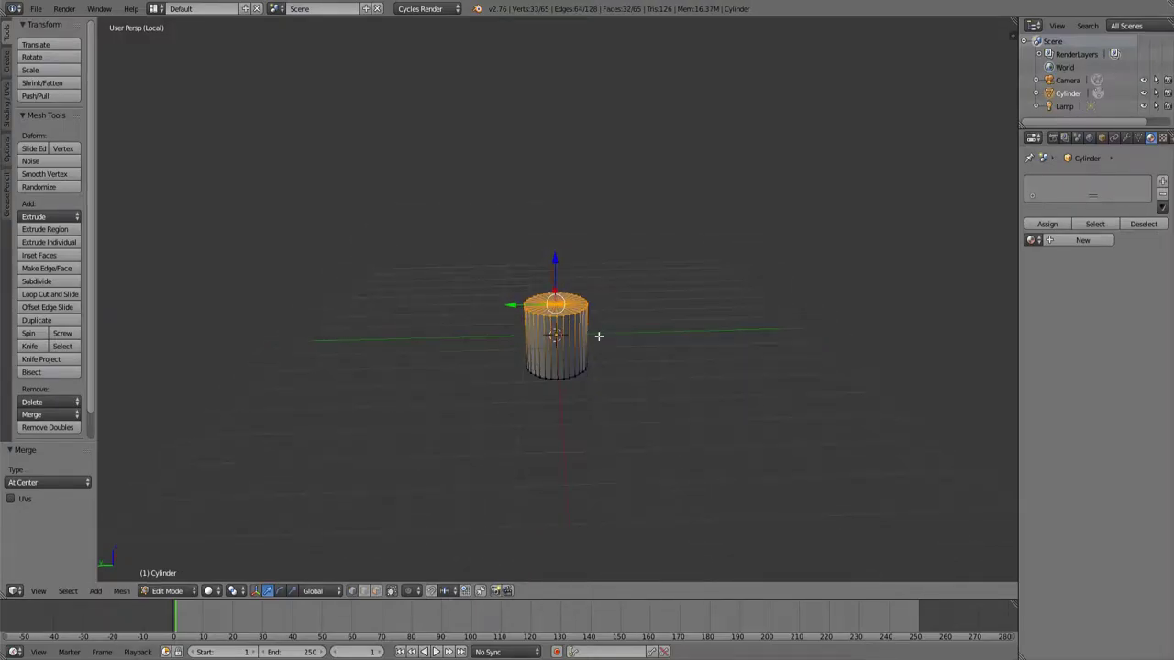
{"action": "key", "text": "e"}
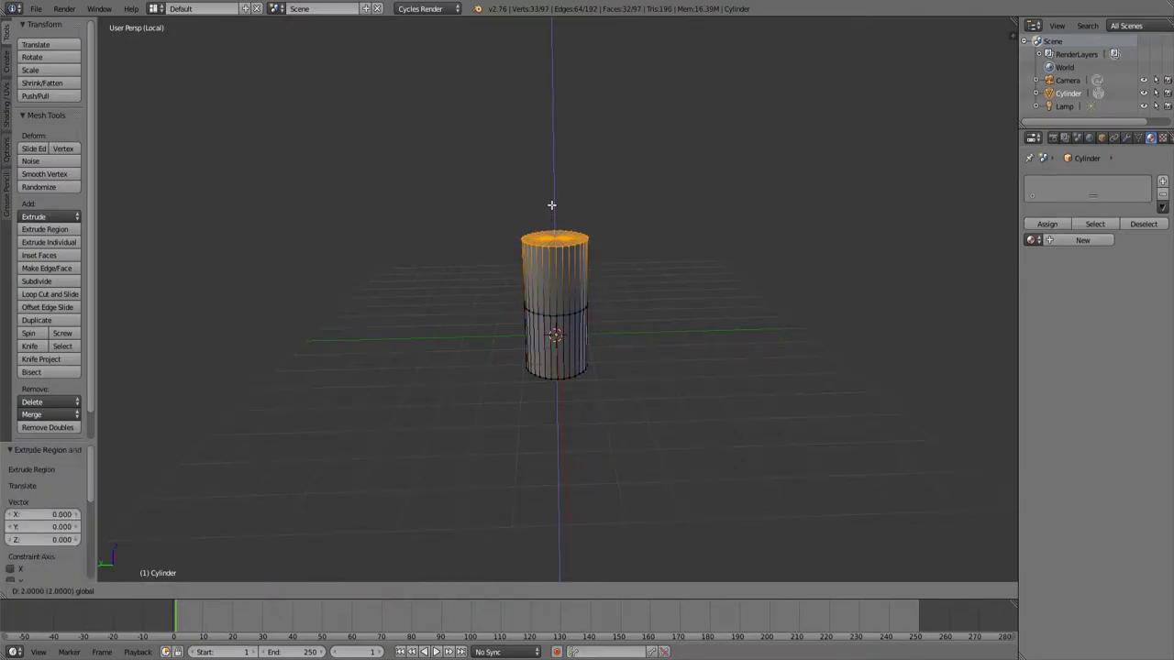
{"action": "left_click", "coordinate": [551, 205]}
Extrude the top cap upward twice more to stack two further segments, each 2 units tall.
{"action": "scroll", "coordinate": [568, 294], "scroll_direction": "down", "scroll_amount": 3}
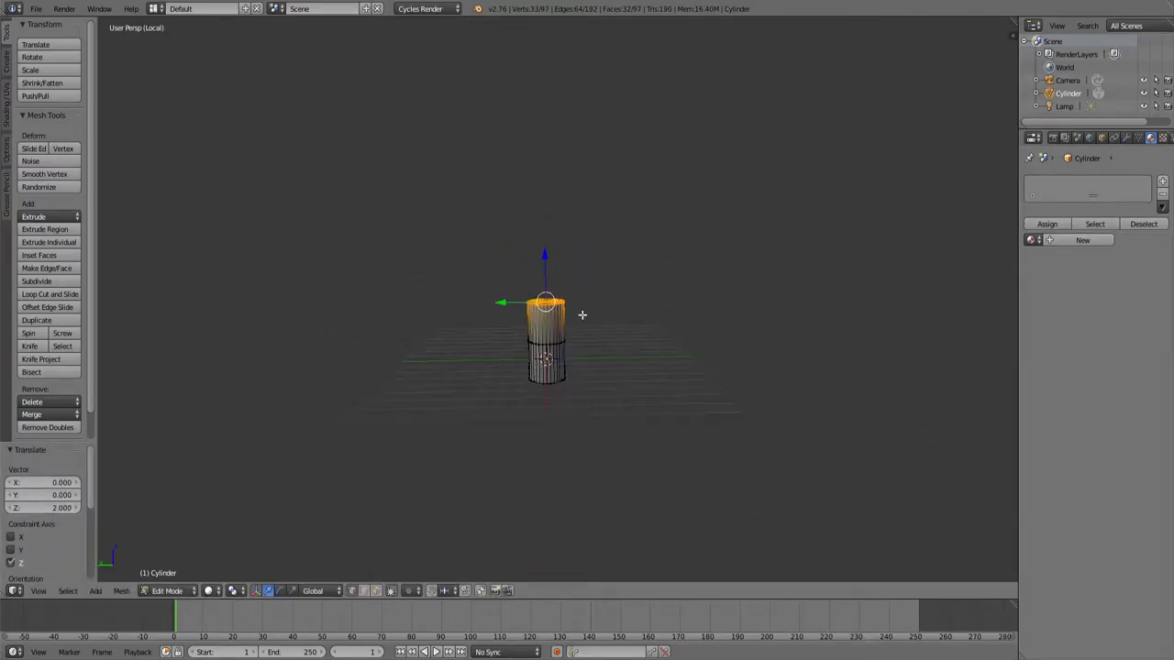
{"action": "key", "text": "e"}
{"action": "left_click", "coordinate": [581, 315]}
{"action": "left_click_drag", "start_coordinate": [545, 261], "coordinate": [546, 223], "text": "ctrl"}
{"action": "middle_click_drag", "start_coordinate": [557, 237], "coordinate": [554, 289], "text": "shift"}
{"action": "key", "text": "e"}
{"action": "left_click", "coordinate": [556, 288]}
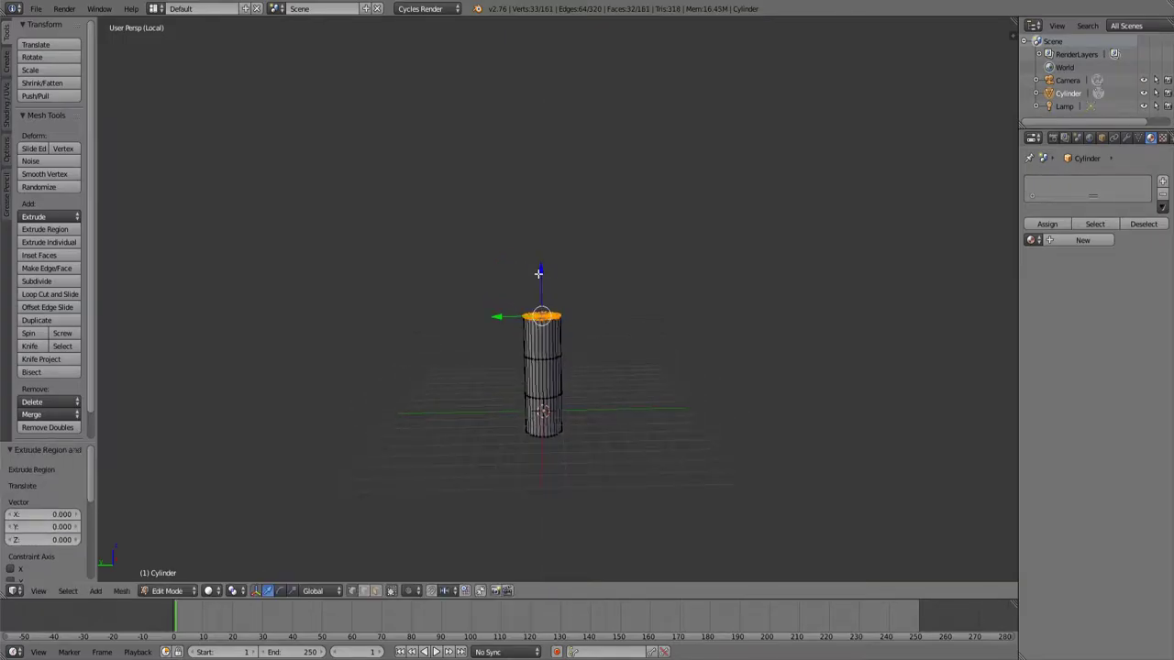
{"action": "left_click_drag", "start_coordinate": [538, 273], "coordinate": [531, 240], "text": "ctrl"}
{"action": "middle_click_drag", "start_coordinate": [562, 273], "coordinate": [538, 291], "text": "shift"}
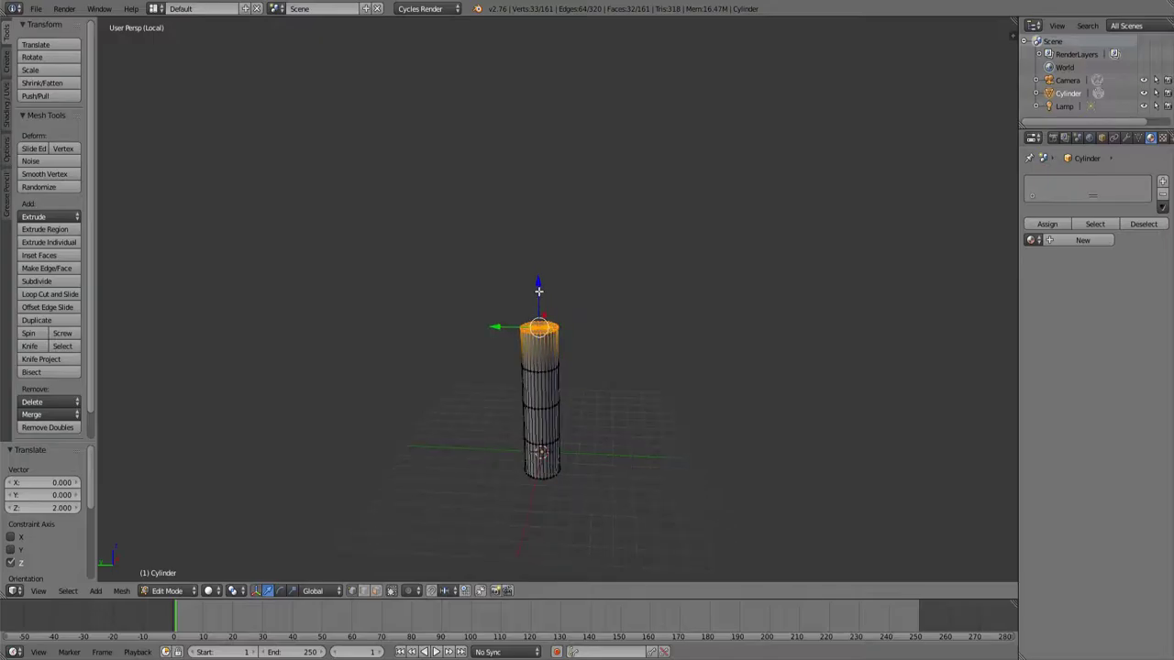
Lengthen the column upward with two more extrusions of the top cap along Z, the first one 2 units.
{"action": "mouse_move", "coordinate": [539, 292]}
{"action": "left_mouse_down", "text": "ctrl"}
{"action": "mouse_move", "coordinate": [535, 277]}
{"action": "mouse_move", "coordinate": [534, 293]}
{"action": "left_mouse_up", "text": "ctrl"}
{"action": "key", "text": "e"}
{"action": "left_click", "coordinate": [538, 296]}
{"action": "key", "text": "g"}
{"action": "key", "text": "z"}
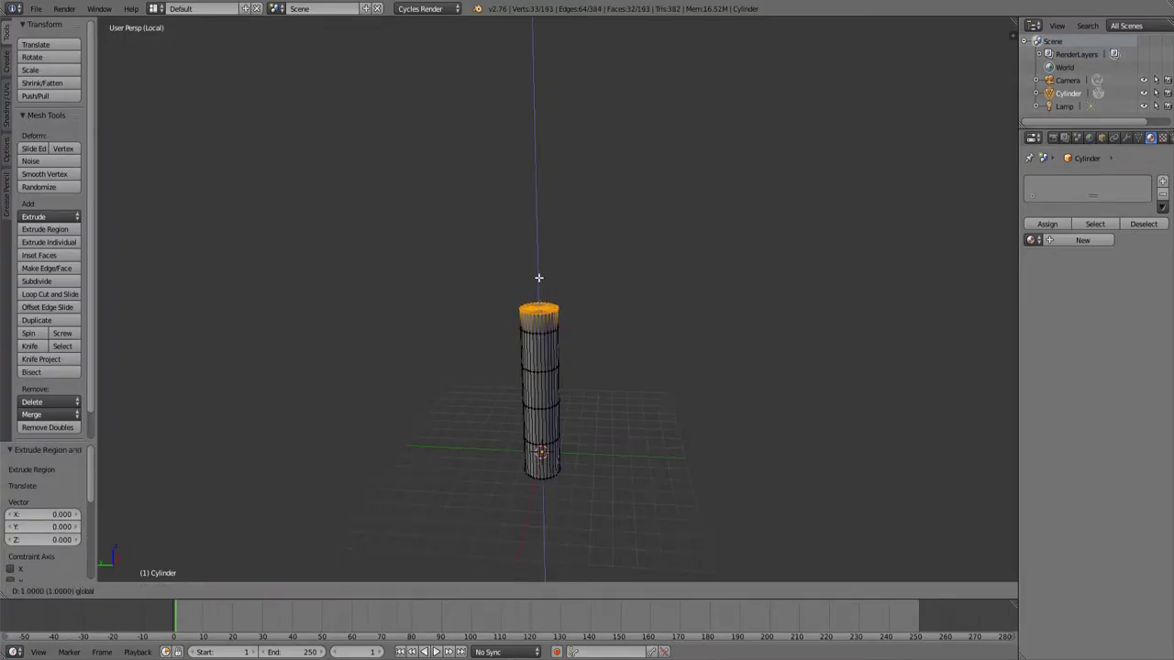
{"action": "left_click", "coordinate": [534, 256]}
{"action": "key", "text": "e"}
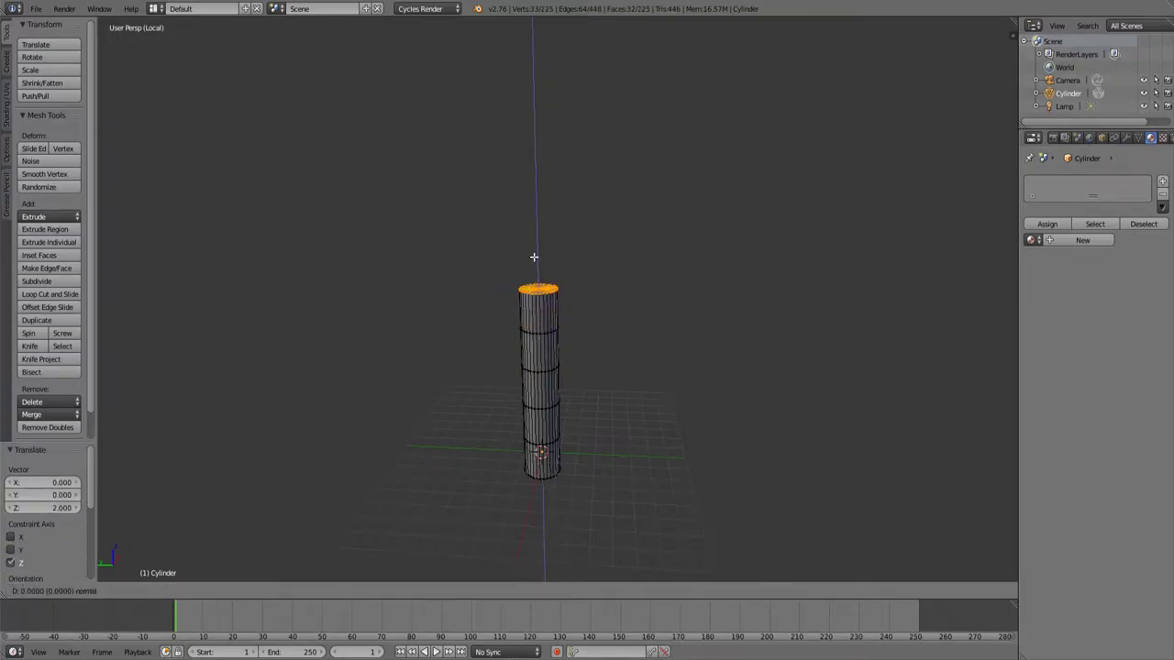
{"action": "left_click", "coordinate": [536, 254]}
{"action": "left_click_drag", "start_coordinate": [537, 251], "coordinate": [537, 183], "text": "ctrl"}
{"action": "left_click", "coordinate": [534, 220]}
Extrude the column's top cap again and raise the new uppermost face 2 units along Z.
{"action": "key", "text": "e"}
{"action": "right_click", "coordinate": [537, 220]}
{"action": "middle_click_drag", "start_coordinate": [539, 192], "coordinate": [509, 210], "text": "shift"}
{"action": "middle_click_drag", "start_coordinate": [519, 246], "coordinate": [552, 355], "text": "shift"}
{"action": "key", "text": "e"}
{"action": "right_click", "coordinate": [529, 364]}
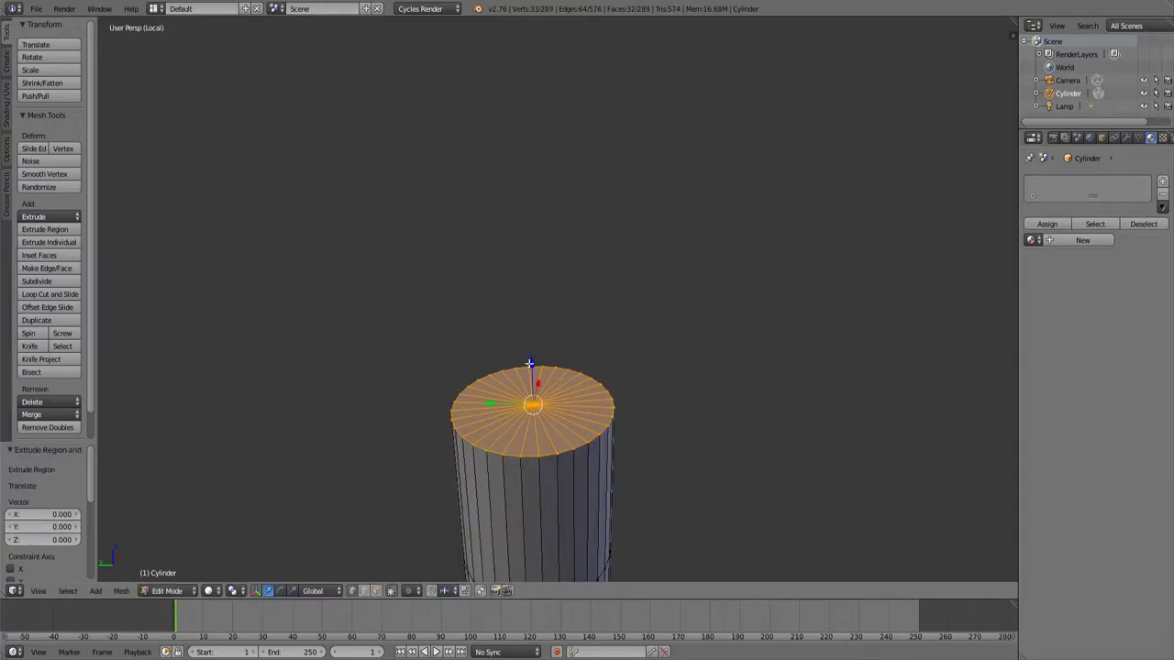
{"action": "key", "text": "g"}
{"action": "key", "text": "z"}
{"action": "left_click", "coordinate": [508, 205]}
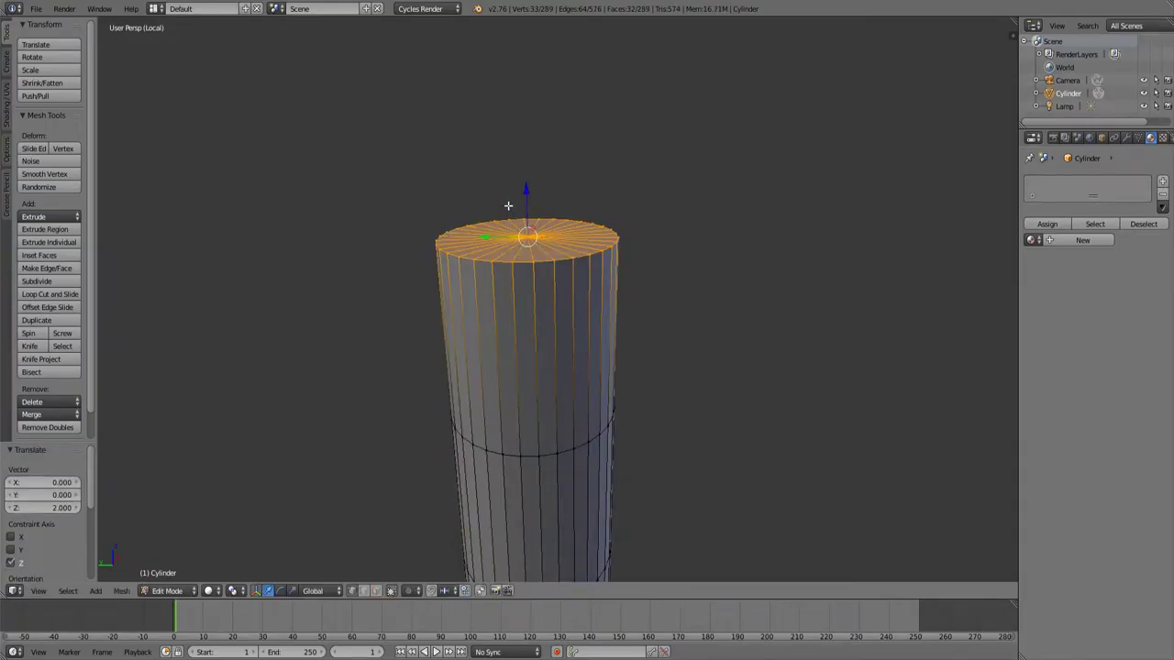
Extrude the top cap in place and lower it into the column by 1 unit plus a further 0.74 unit along Z.
{"action": "key", "text": "e"}
{"action": "right_click", "coordinate": [528, 204]}
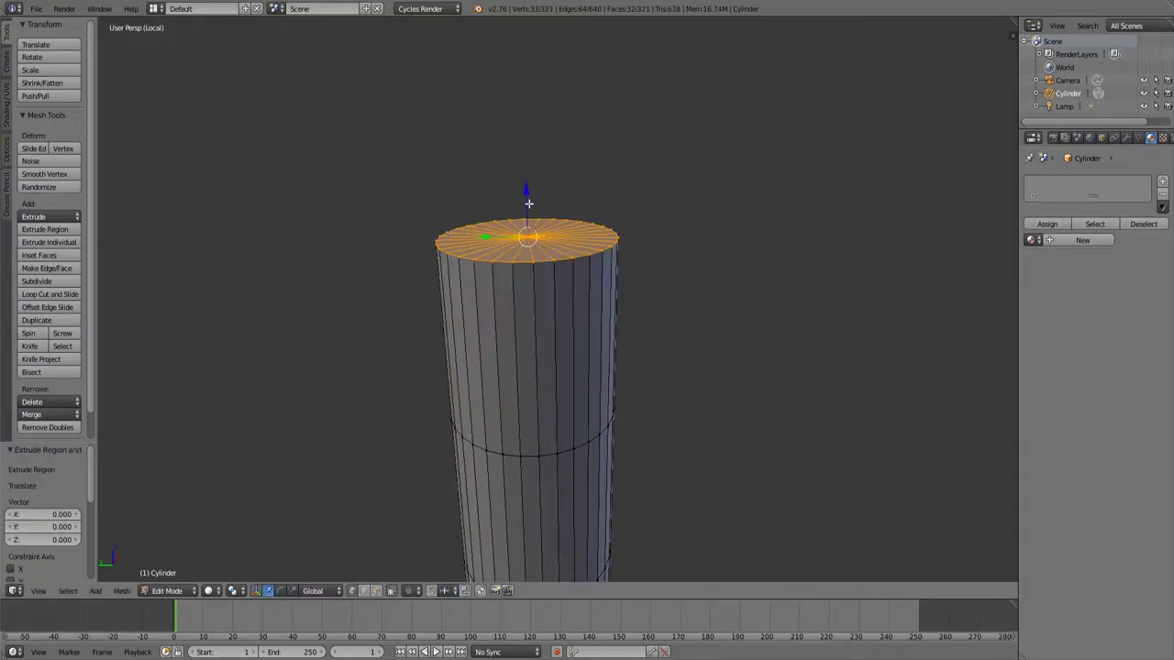
{"action": "key", "text": "g"}
{"action": "key", "text": "z"}
{"action": "left_click", "coordinate": [529, 295]}
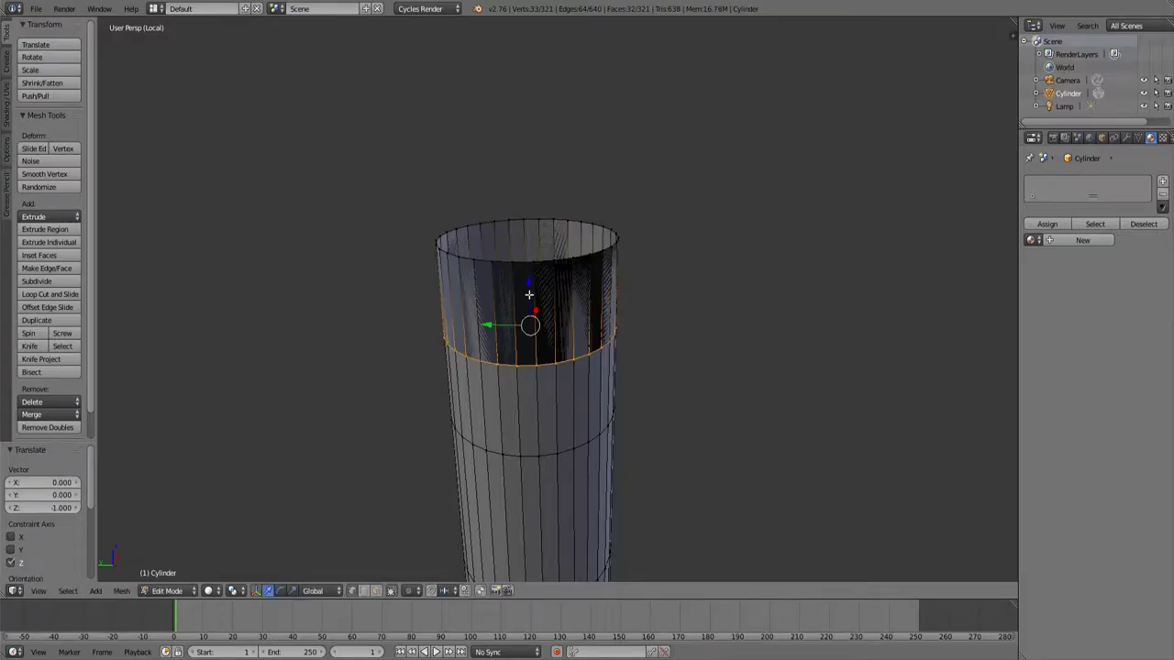
{"action": "key", "text": "g"}
{"action": "key", "text": "z"}
{"action": "left_click", "coordinate": [532, 386]}
Display the mesh as wireframe and scale the recessed face inside the column to about 0.843.
{"action": "key", "text": "s"}
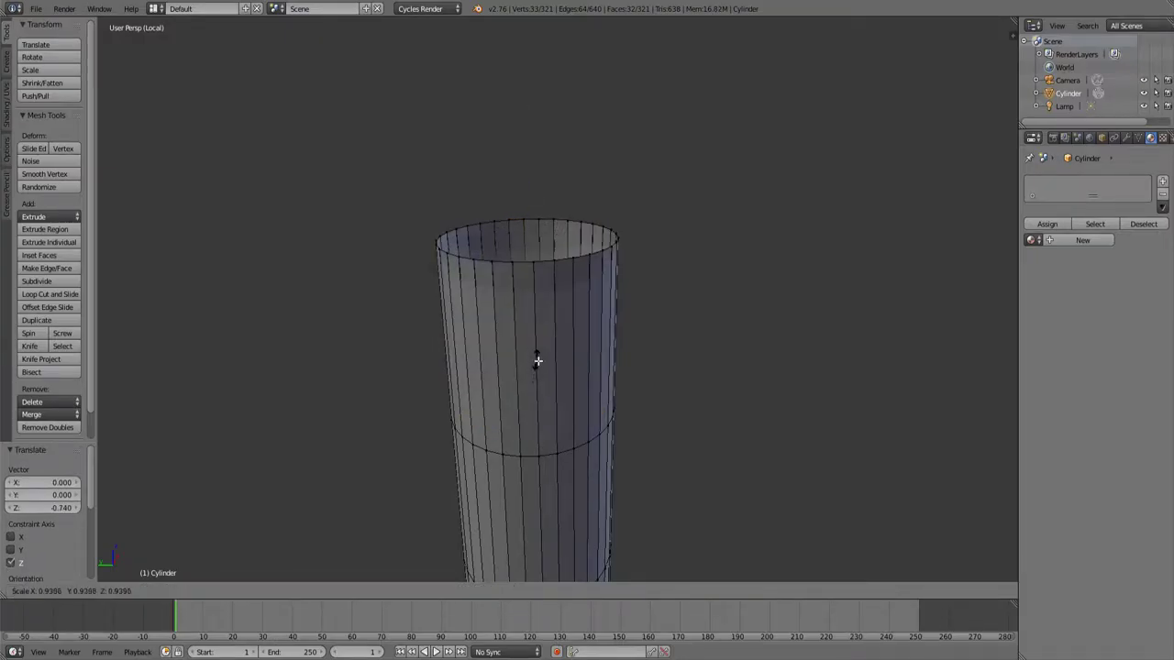
{"action": "right_click", "coordinate": [538, 359]}
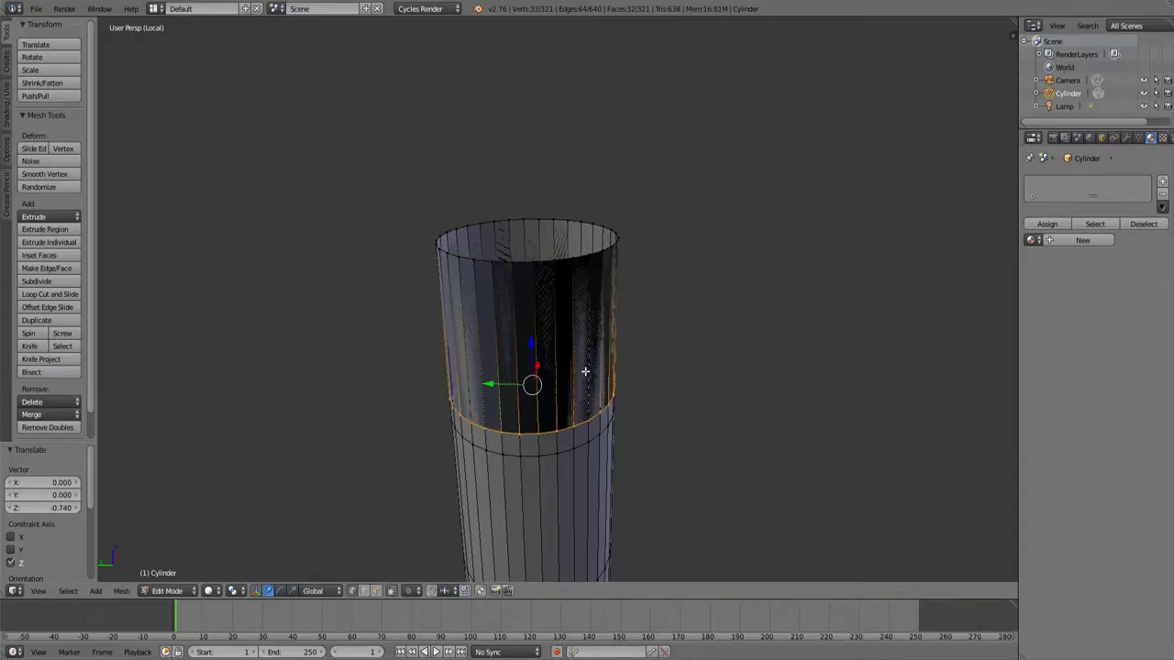
{"action": "key", "text": "z"}
{"action": "key", "text": "s"}
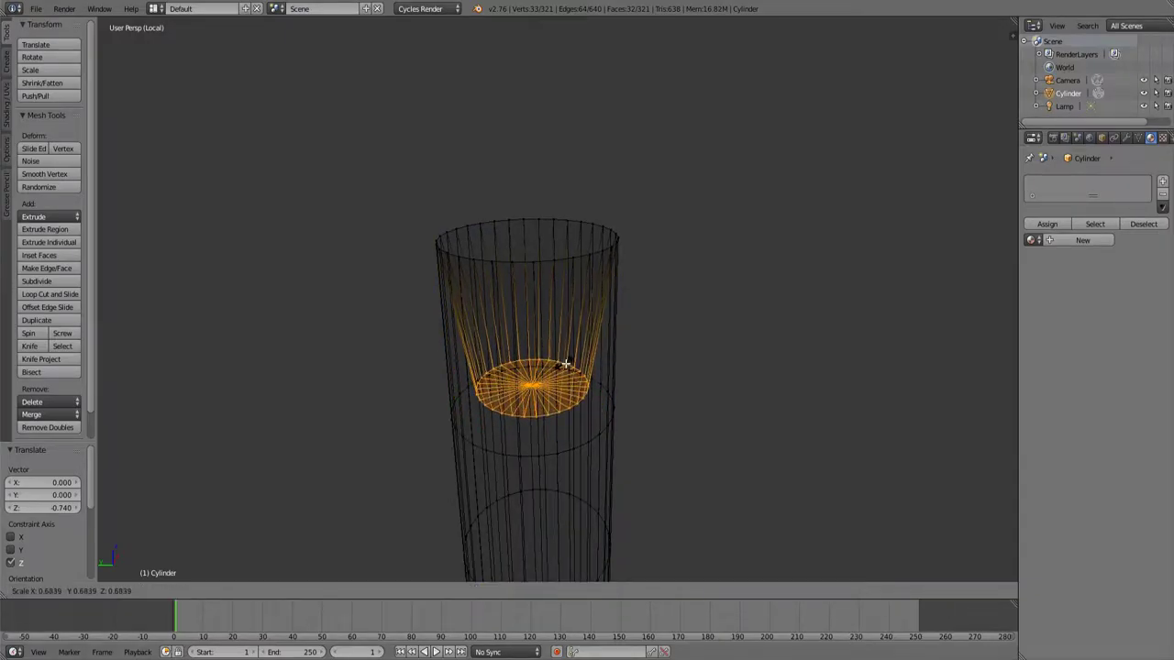
{"action": "left_click", "coordinate": [592, 366]}
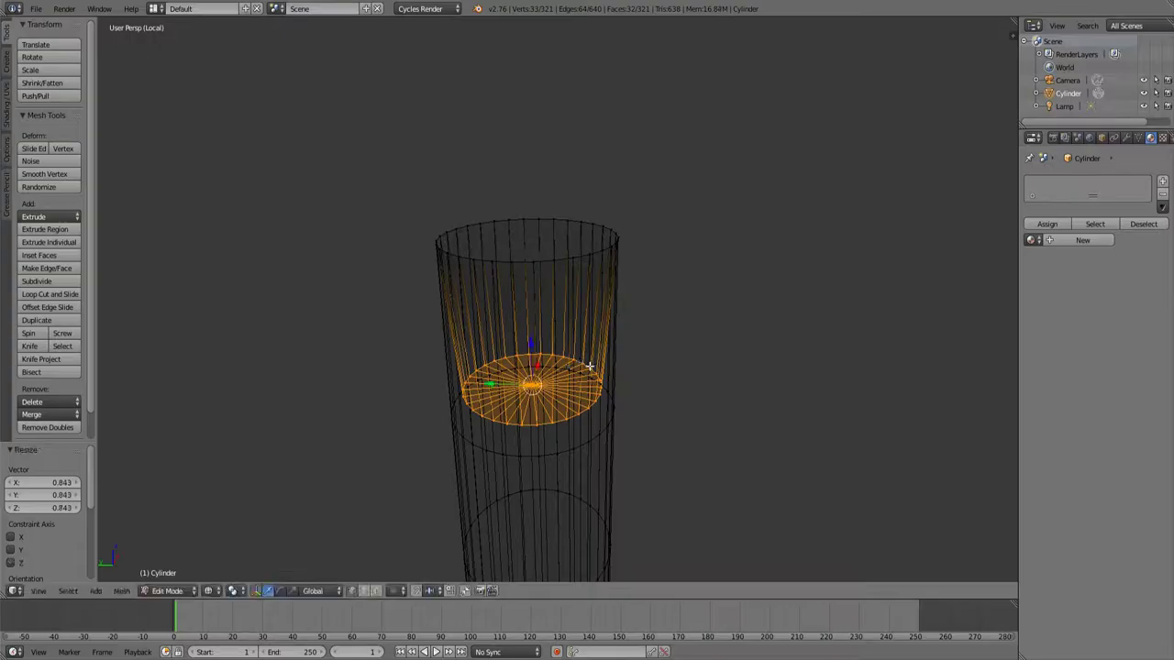
{"action": "middle_click_drag", "start_coordinate": [591, 366], "coordinate": [505, 423]}
{"action": "key", "text": "e"}
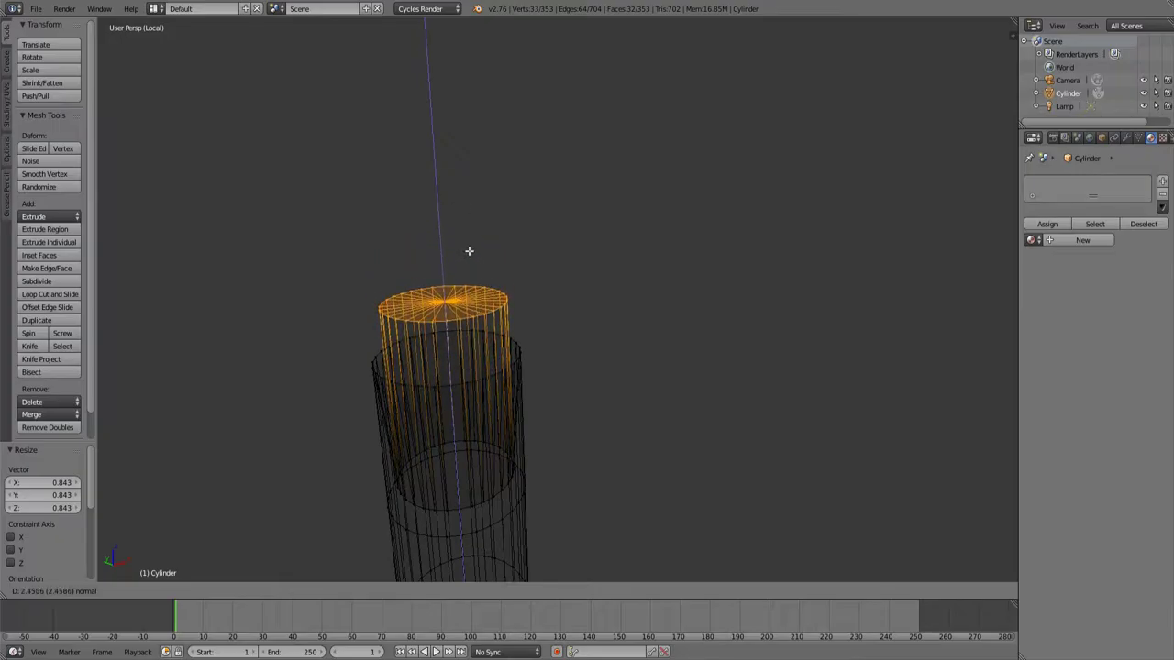
{"action": "left_click", "coordinate": [446, 116]}
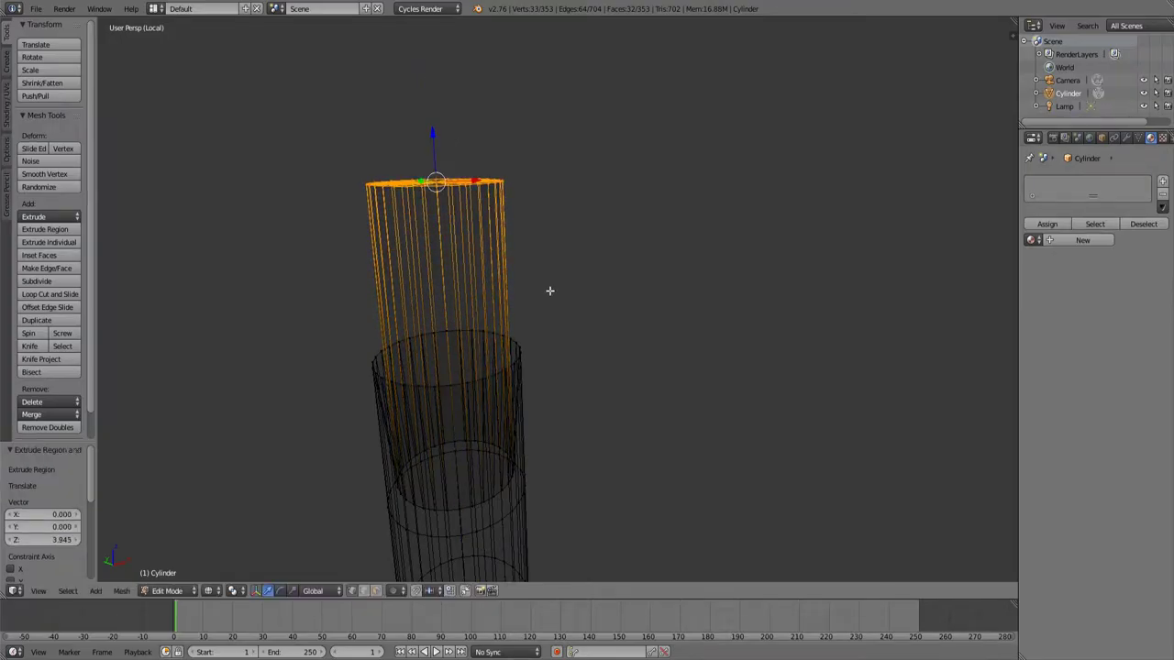
{"action": "key", "text": "ctrl+z"}
Extrude the recessed inner face 3 units up along Z so a narrower shaft rises out of the column.
{"action": "mouse_move", "coordinate": [453, 432]}
{"action": "left_mouse_down"}
{"action": "mouse_move", "coordinate": [441, 386]}
{"action": "mouse_move", "coordinate": [446, 423]}
{"action": "left_mouse_up"}
{"action": "key", "text": "e"}
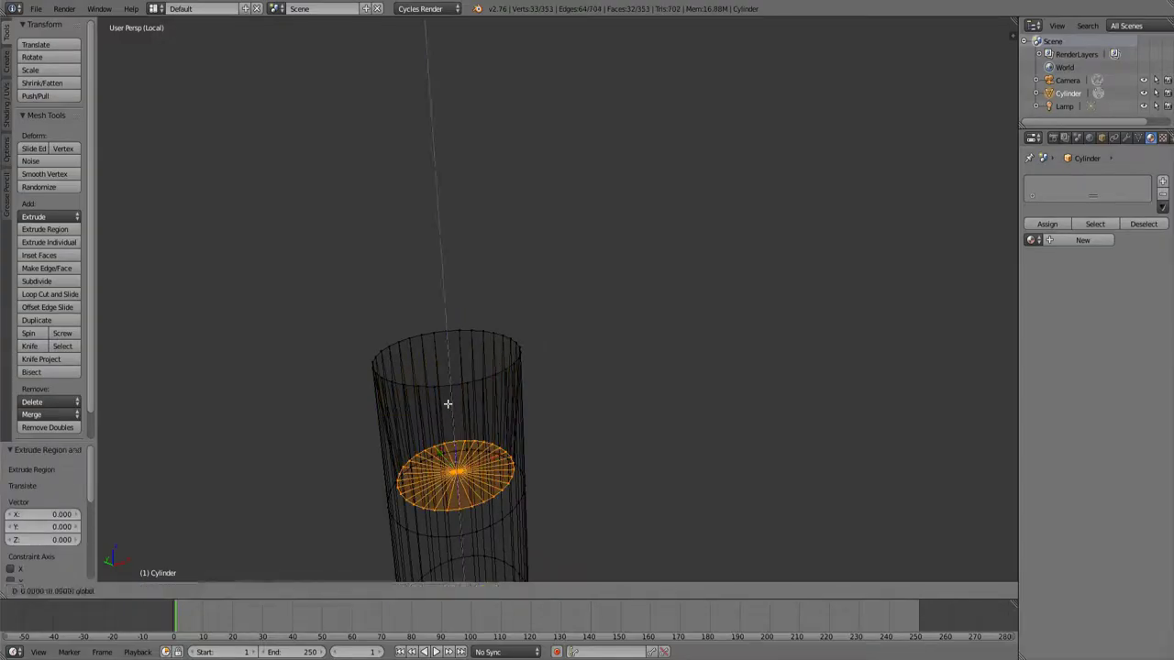
{"action": "left_click", "coordinate": [416, 211]}
{"action": "middle_click_drag", "start_coordinate": [572, 348], "coordinate": [498, 327]}
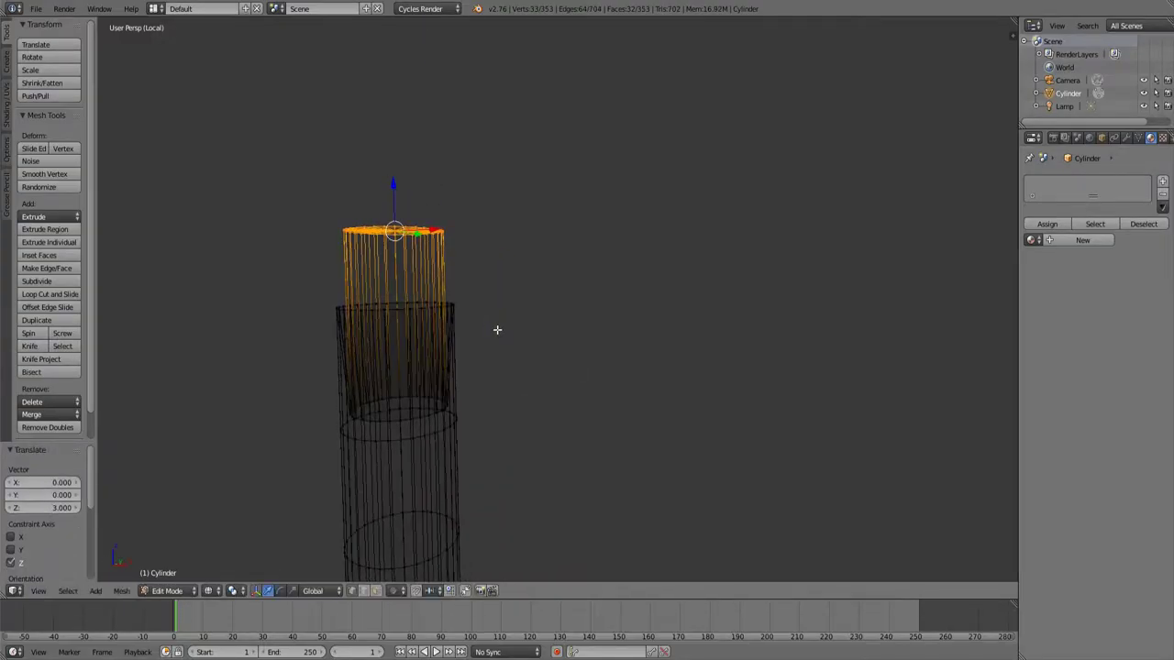
{"action": "key", "text": "a"}
{"action": "key", "text": "c"}
{"action": "left_click_drag", "start_coordinate": [393, 315], "coordinate": [456, 306]}
{"action": "right_click", "coordinate": [469, 310]}
{"action": "middle_click_drag", "start_coordinate": [471, 311], "coordinate": [604, 400]}
In front orthographic view, select the +X half of the outer column's top rim and raise it 1.115 units along Z.
{"action": "key", "text": "KP_1"}
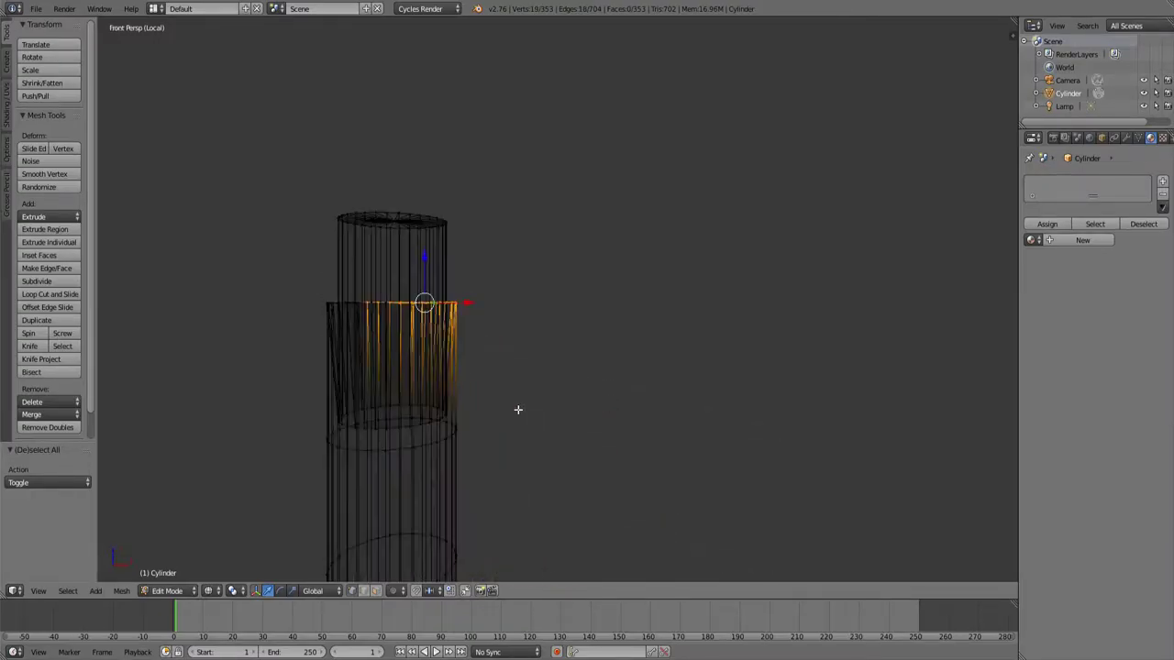
{"action": "middle_click_drag", "start_coordinate": [518, 410], "coordinate": [643, 321], "text": "shift"}
{"action": "key", "text": "KP_5"}
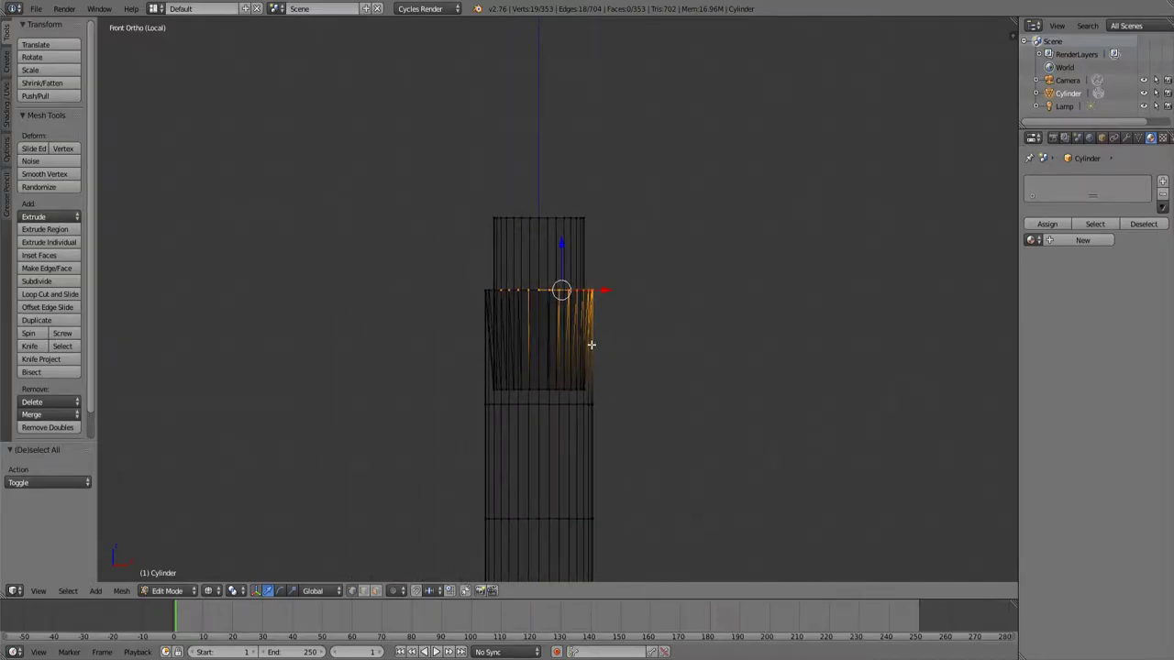
{"action": "key", "text": "a"}
{"action": "key", "text": "c"}
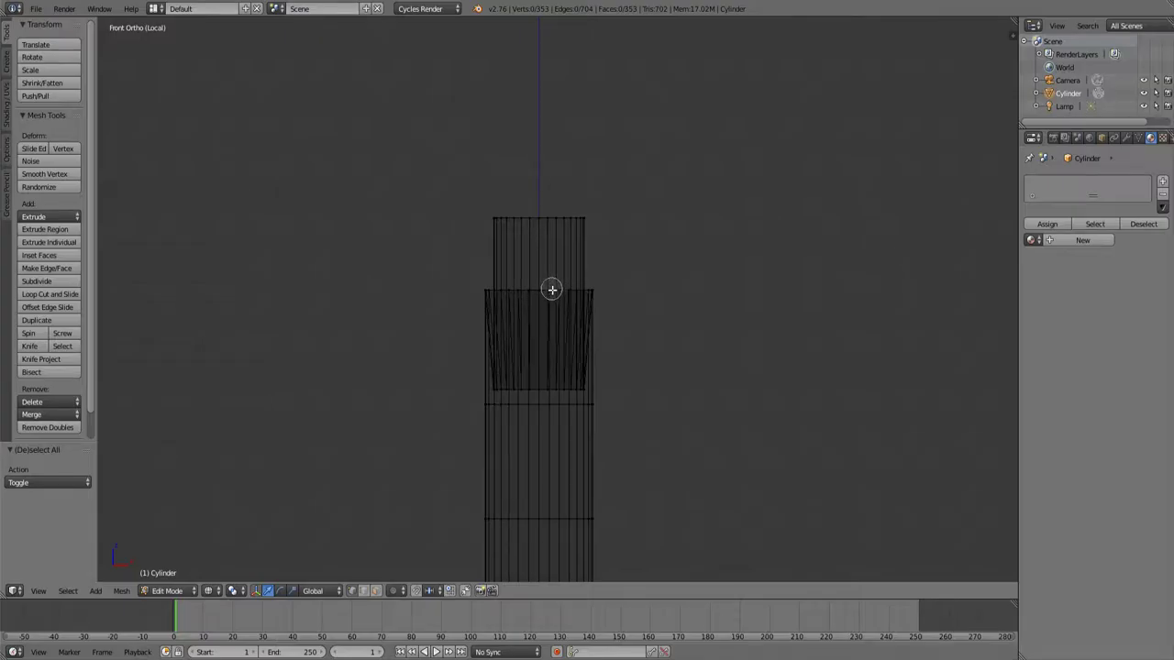
{"action": "left_click_drag", "start_coordinate": [553, 291], "coordinate": [618, 286]}
{"action": "left_click_drag", "start_coordinate": [548, 293], "coordinate": [543, 292]}
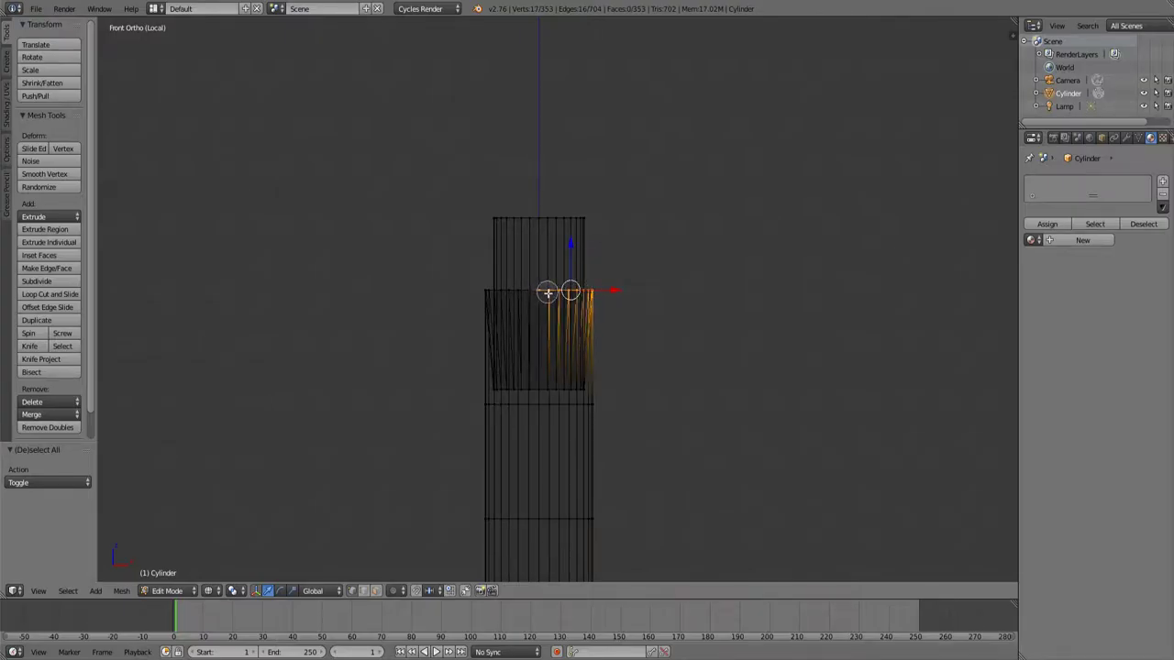
{"action": "right_click", "coordinate": [569, 294]}
{"action": "left_click_drag", "start_coordinate": [574, 252], "coordinate": [570, 195]}
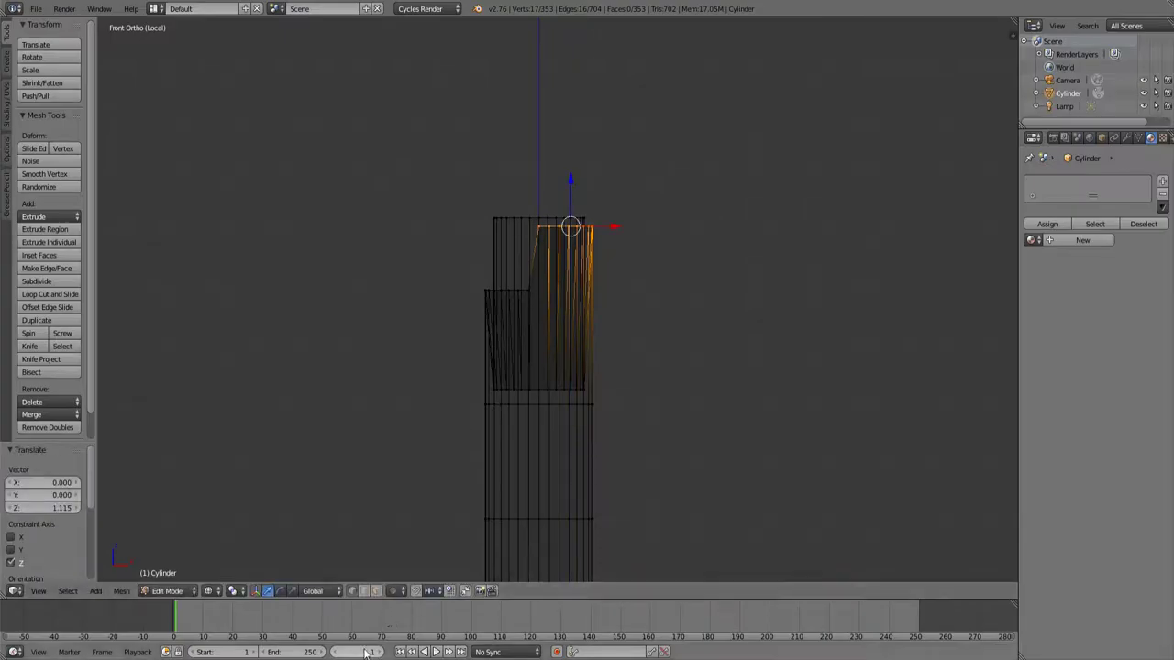
Tilt the raised half of the rim about the Y axis, lower it 0.28 unit along Z, and rotate it another -17.212° about Y.
{"action": "left_click", "coordinate": [281, 591]}
{"action": "middle_click_drag", "start_coordinate": [527, 339], "coordinate": [598, 203]}
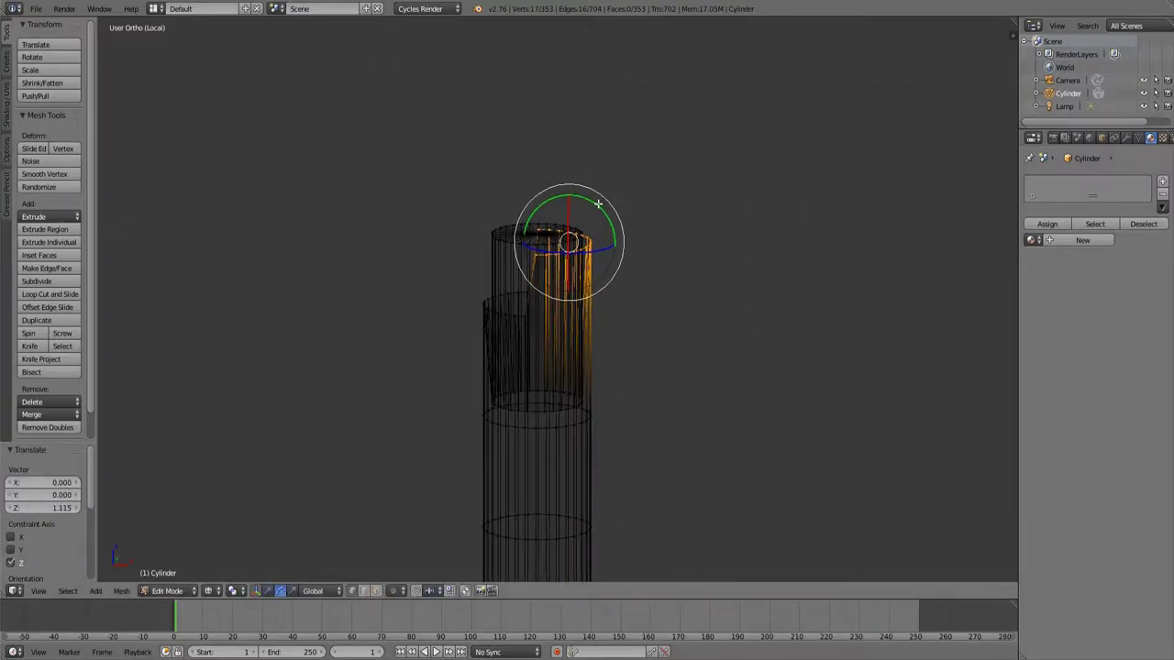
{"action": "left_click_drag", "start_coordinate": [598, 204], "coordinate": [572, 230]}
{"action": "left_click", "coordinate": [269, 591]}
{"action": "middle_click_drag", "start_coordinate": [456, 516], "coordinate": [371, 608]}
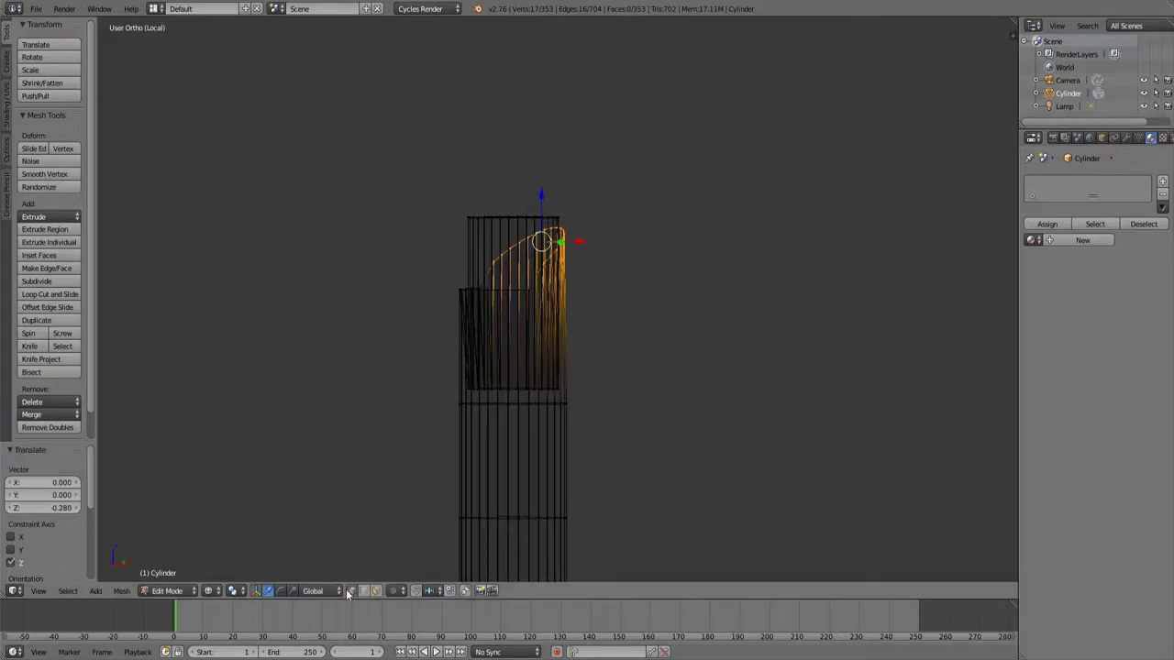
{"action": "left_click", "coordinate": [280, 592]}
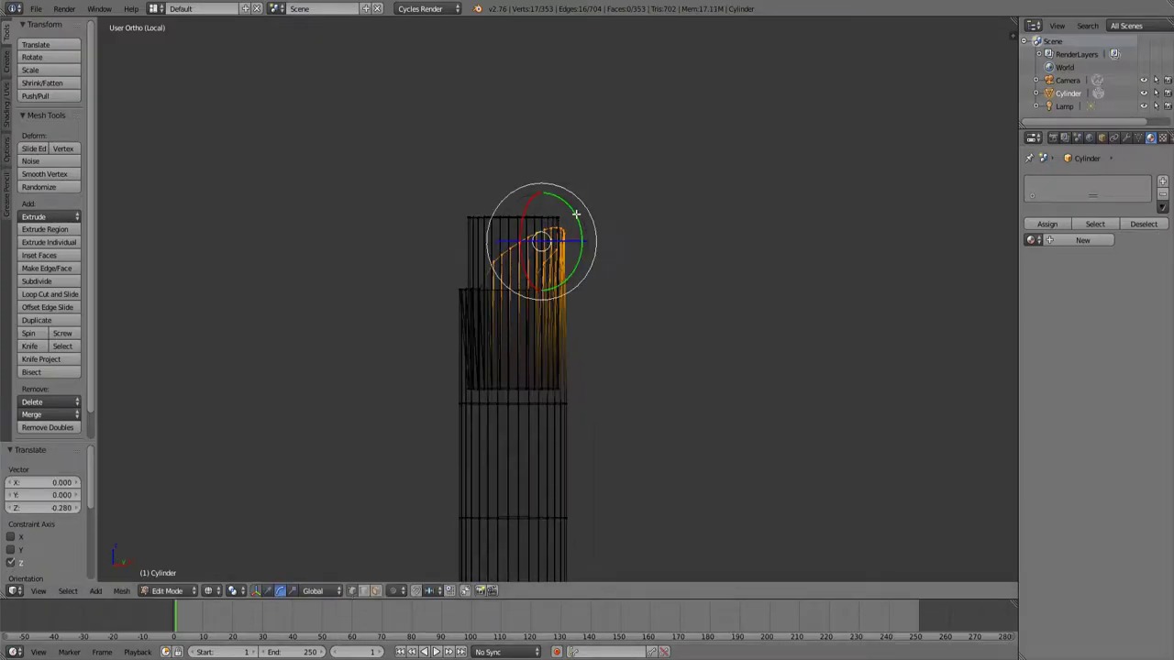
{"action": "left_click_drag", "start_coordinate": [576, 214], "coordinate": [569, 206]}
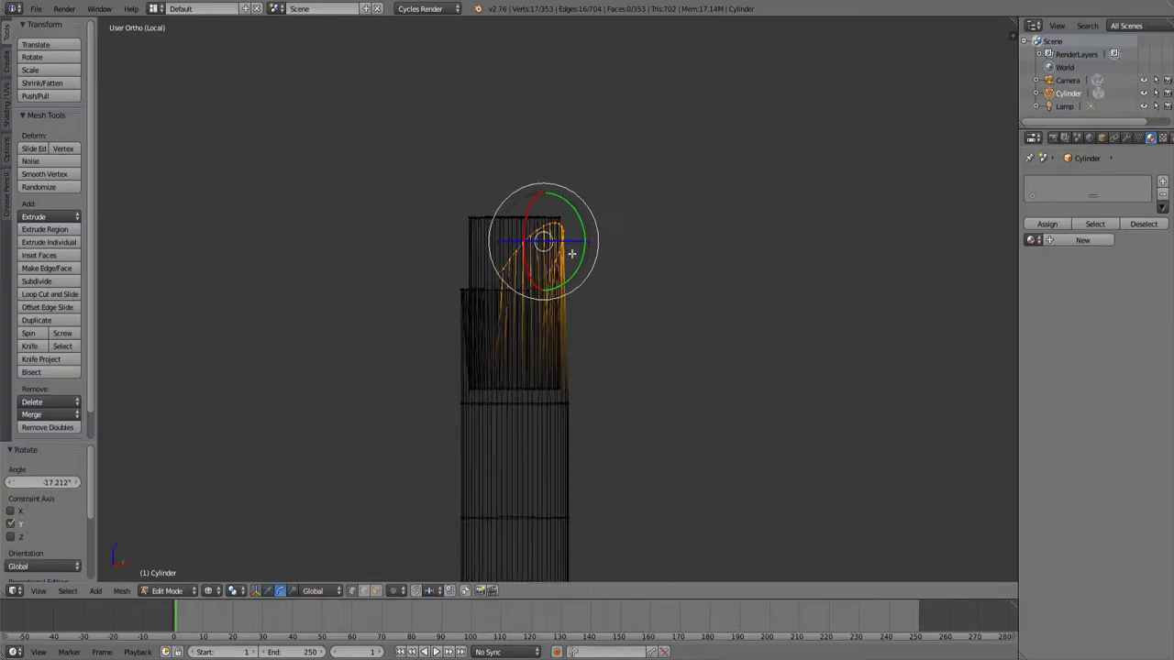
Add the rest of the outer rim and the ring below it to the selection and triangulate the faces between them.
{"action": "middle_click_drag", "start_coordinate": [571, 254], "coordinate": [571, 317]}
{"action": "scroll", "coordinate": [527, 401], "scroll_direction": "up", "scroll_amount": 4}
{"action": "middle_click_drag", "start_coordinate": [529, 400], "coordinate": [497, 369]}
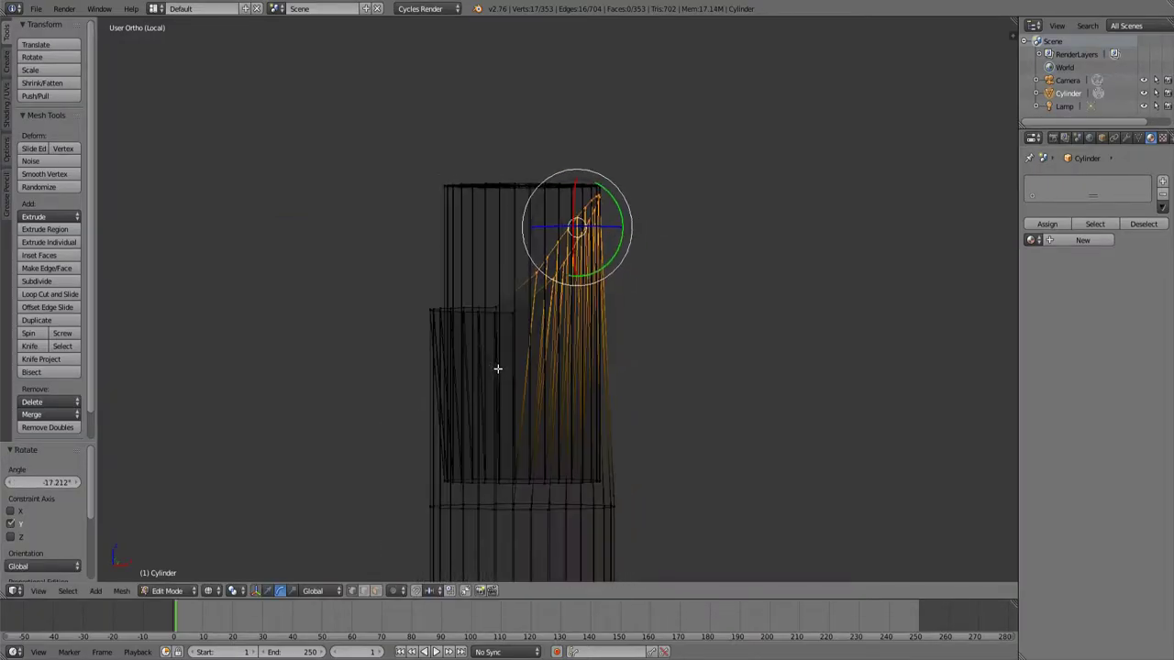
{"action": "key", "text": "c"}
{"action": "left_click_drag", "start_coordinate": [492, 304], "coordinate": [428, 307]}
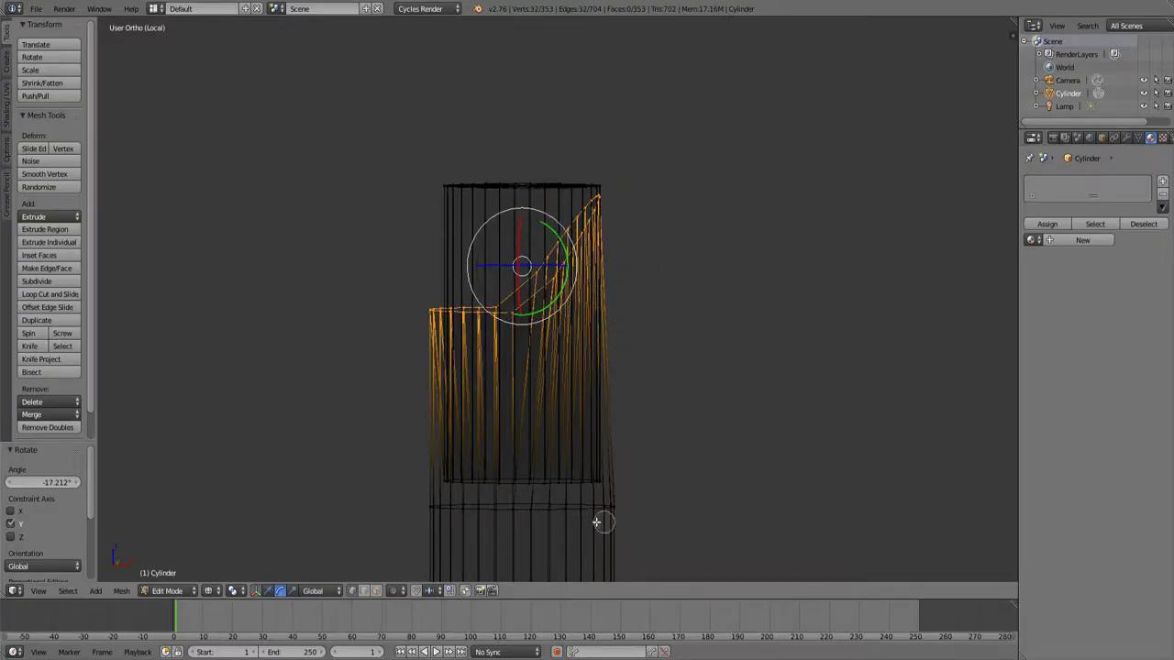
{"action": "mouse_move", "coordinate": [600, 523]}
{"action": "left_mouse_down"}
{"action": "mouse_move", "coordinate": [563, 511]}
{"action": "mouse_move", "coordinate": [609, 507]}
{"action": "mouse_move", "coordinate": [419, 508]}
{"action": "left_mouse_up"}
{"action": "right_click", "coordinate": [410, 511]}
{"action": "key", "text": "ctrl+t"}
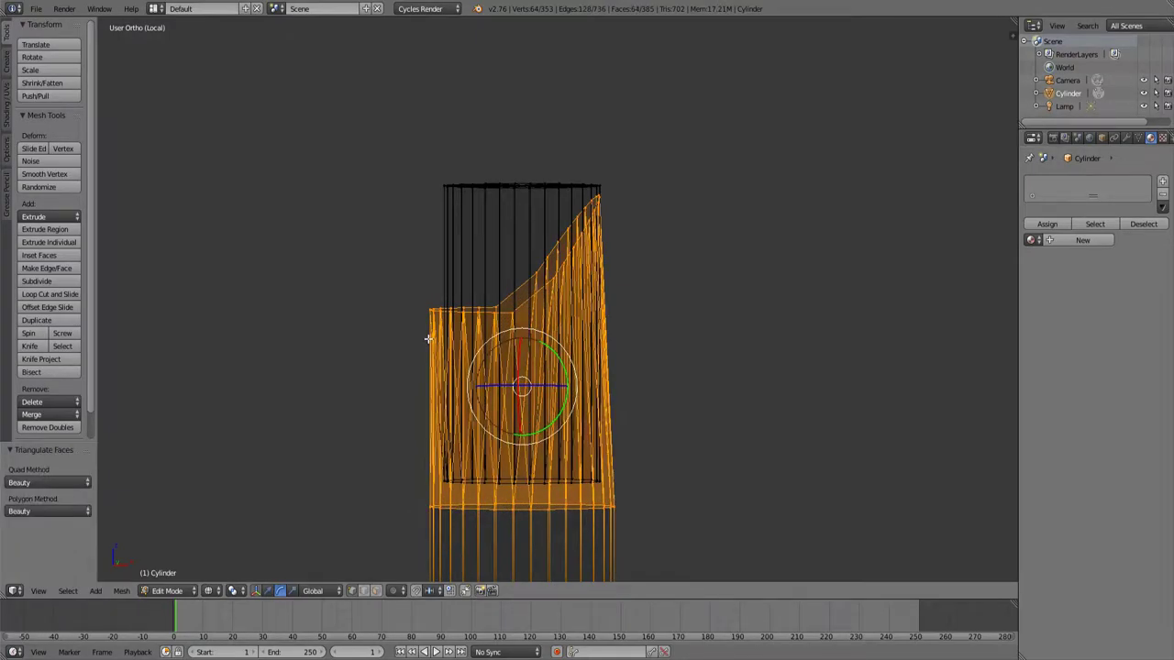
Select the whole inner shaft from its top cap to its base ring and move it -0.082 unit along X.
{"action": "middle_click_drag", "start_coordinate": [428, 338], "coordinate": [430, 410]}
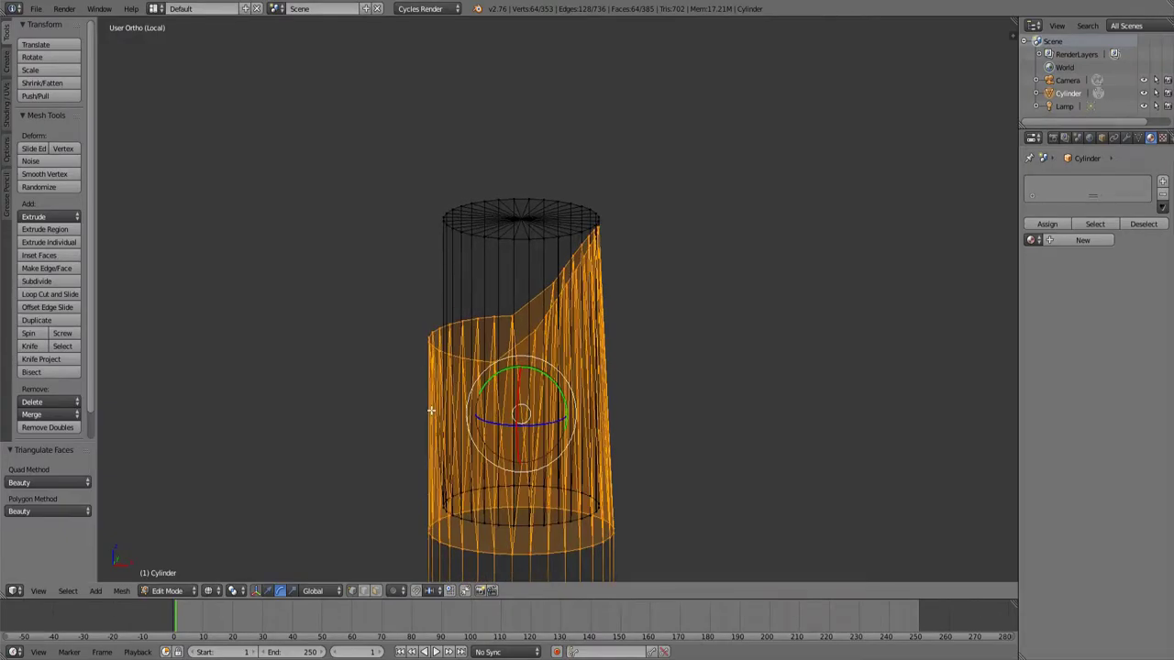
{"action": "key", "text": "KP_5"}
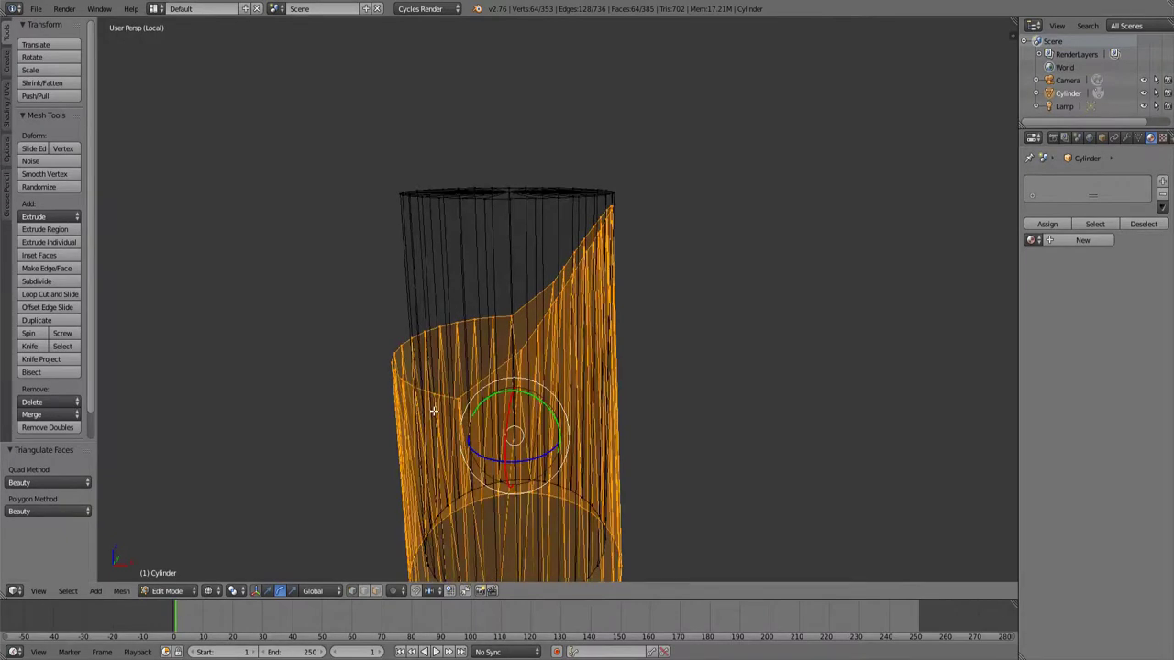
{"action": "middle_click_drag", "start_coordinate": [430, 410], "coordinate": [443, 348]}
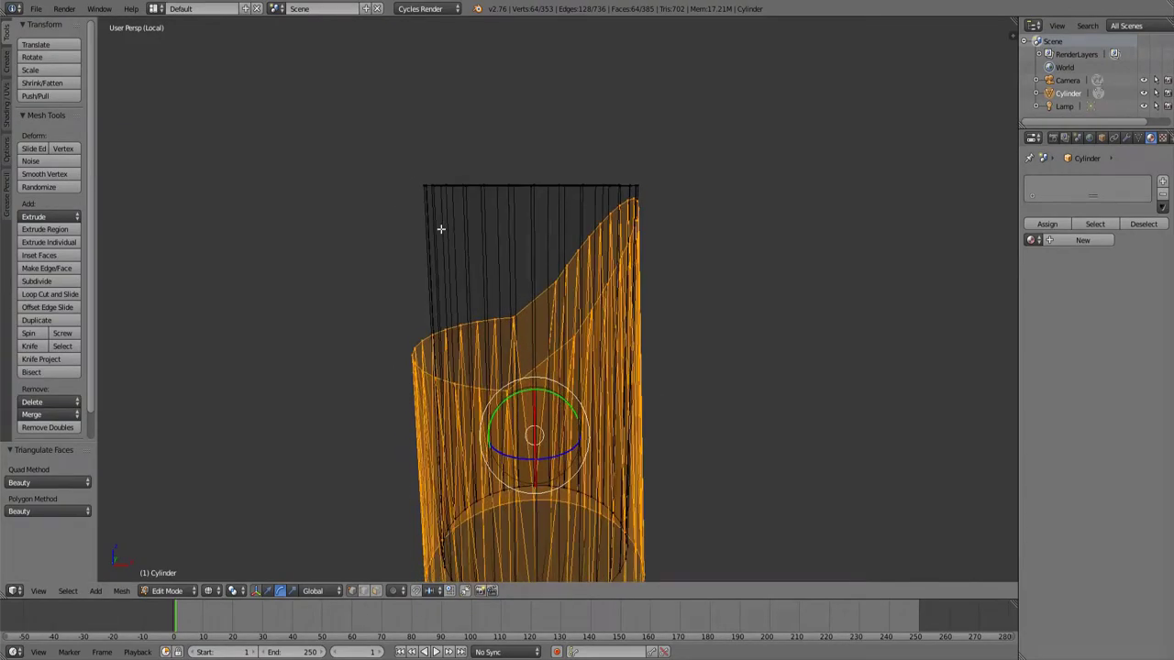
{"action": "mouse_move", "coordinate": [440, 229]}
{"action": "middle_mouse_down"}
{"action": "mouse_move", "coordinate": [441, 244]}
{"action": "mouse_move", "coordinate": [446, 230]}
{"action": "middle_mouse_up"}
{"action": "right_click", "coordinate": [447, 185]}
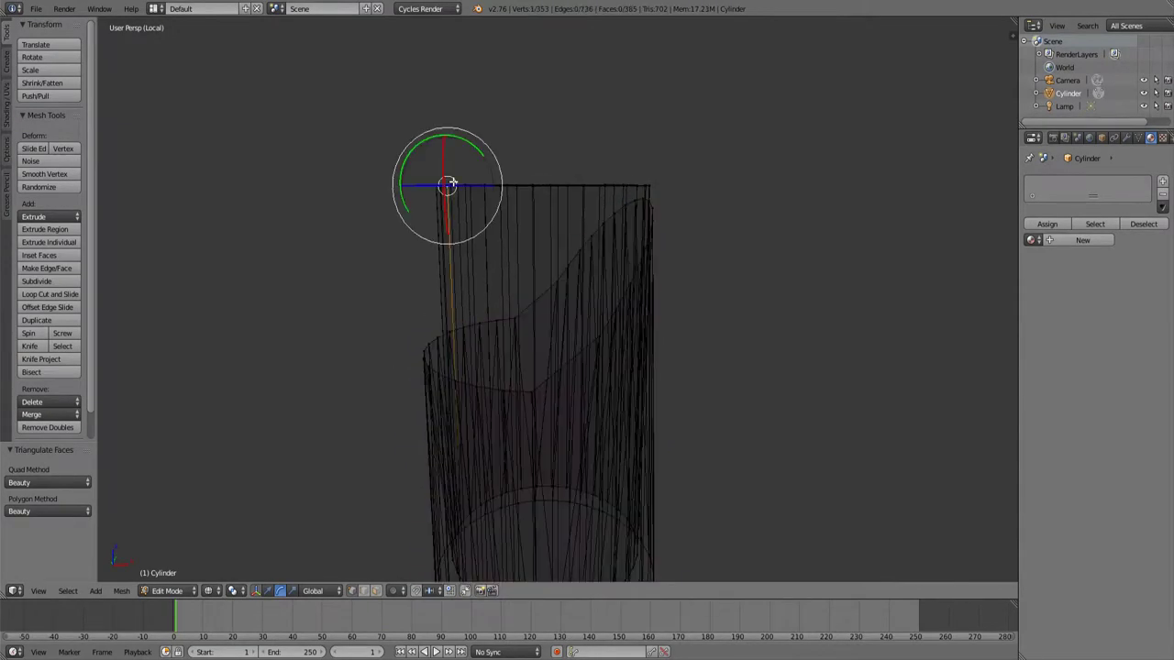
{"action": "left_click_drag", "start_coordinate": [449, 184], "coordinate": [636, 184]}
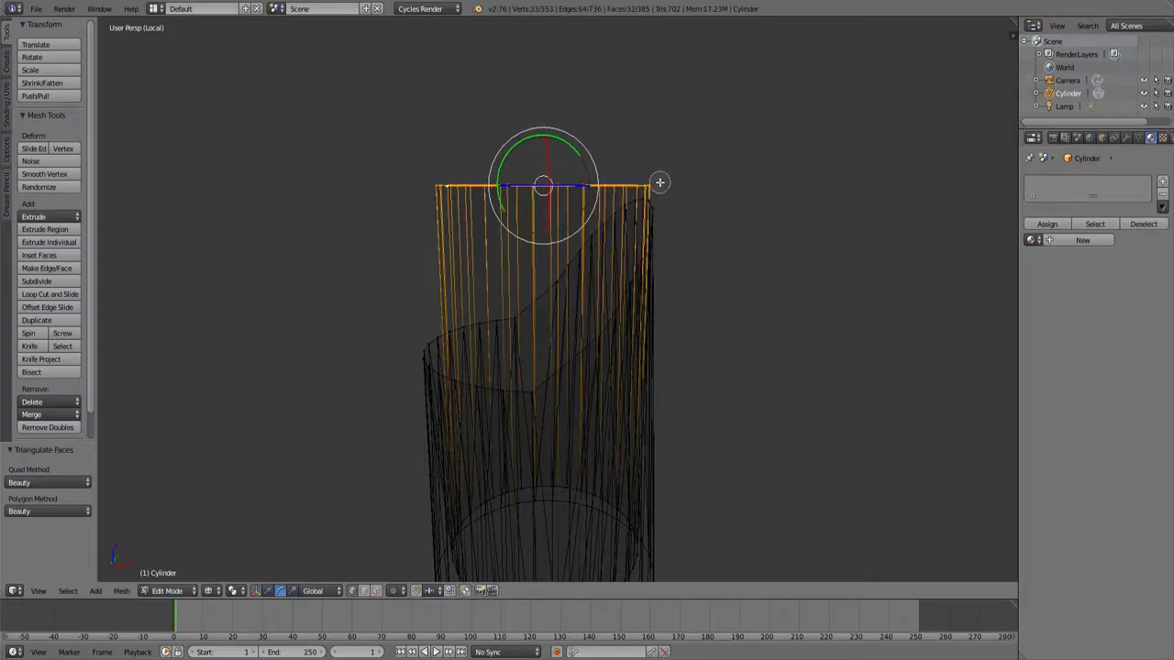
{"action": "middle_click_drag", "start_coordinate": [660, 186], "coordinate": [596, 302]}
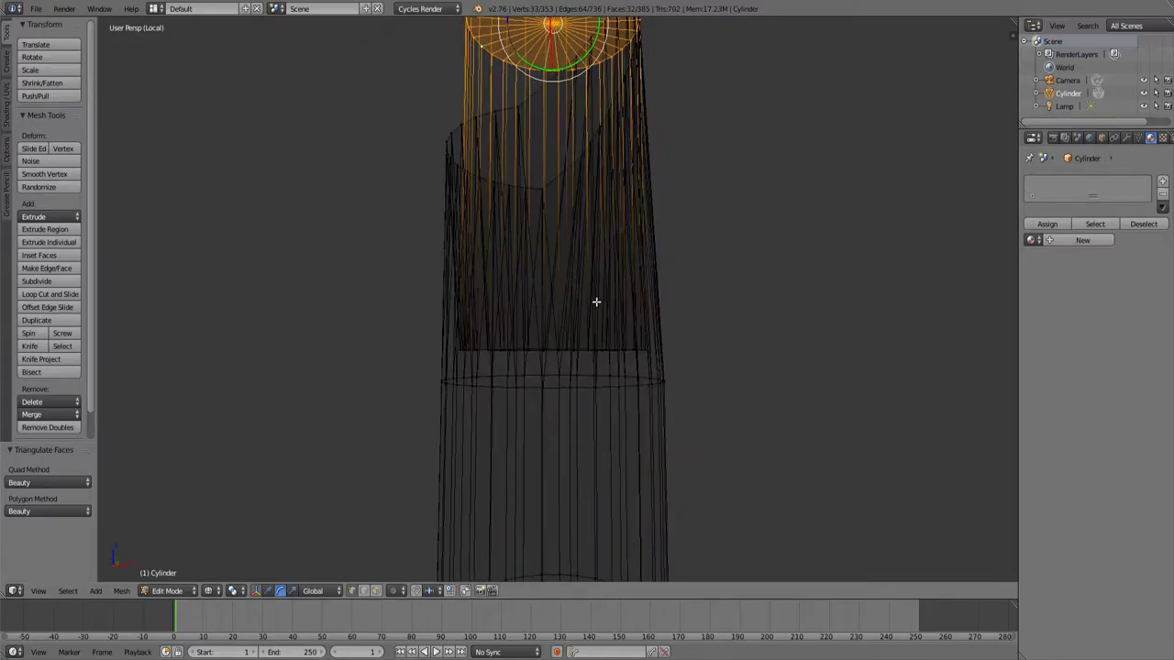
{"action": "left_click", "coordinate": [643, 349], "text": "alt+shift"}
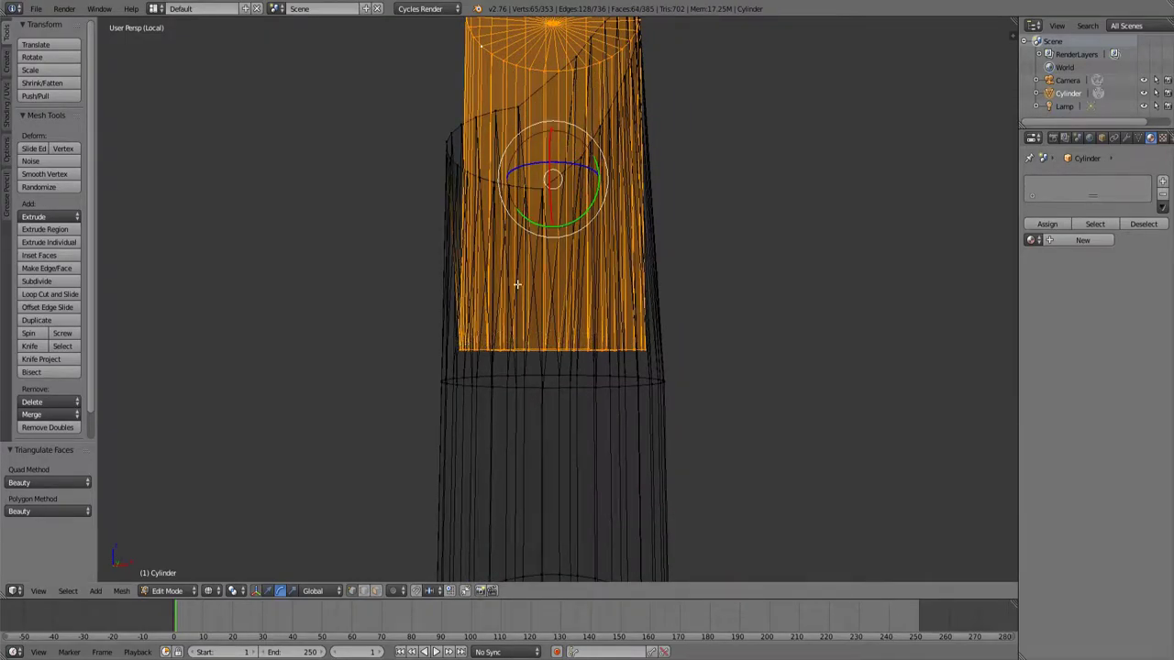
{"action": "middle_click_drag", "start_coordinate": [517, 286], "coordinate": [364, 579]}
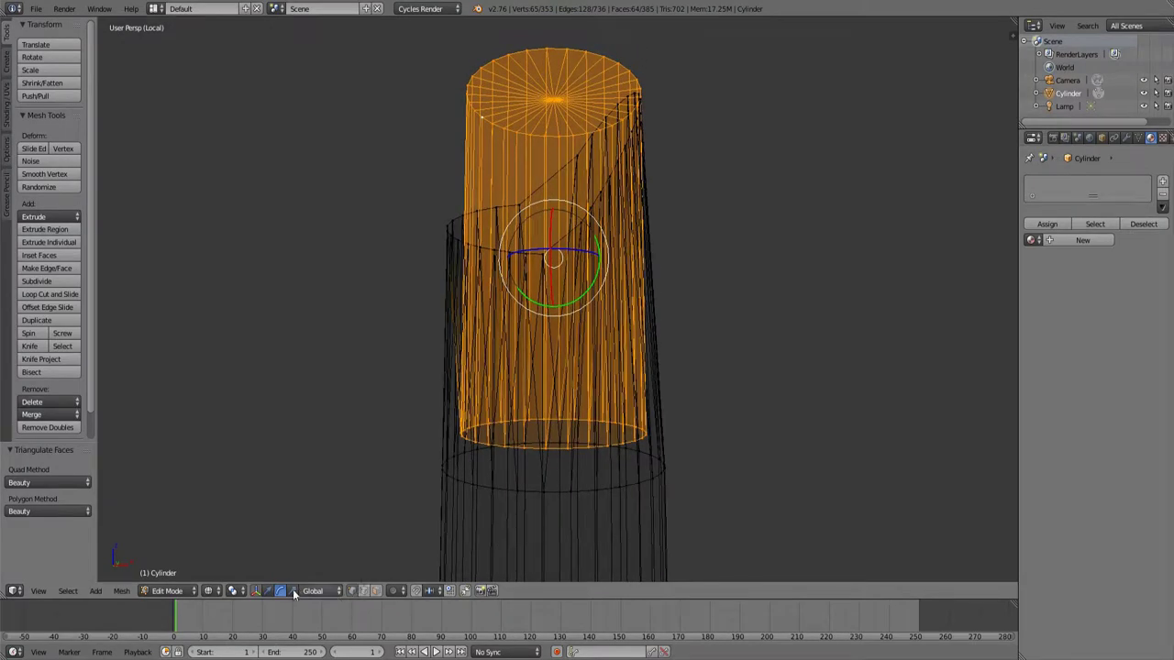
{"action": "key", "text": "g"}
{"action": "key", "text": "x"}
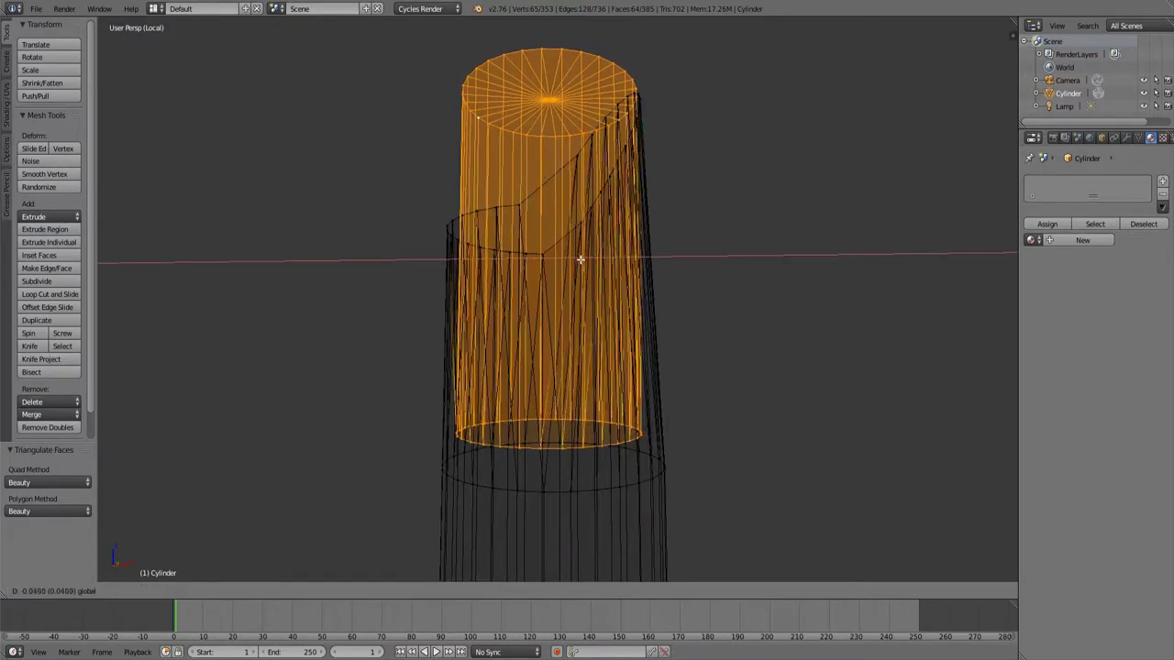
{"action": "left_click", "coordinate": [576, 263]}
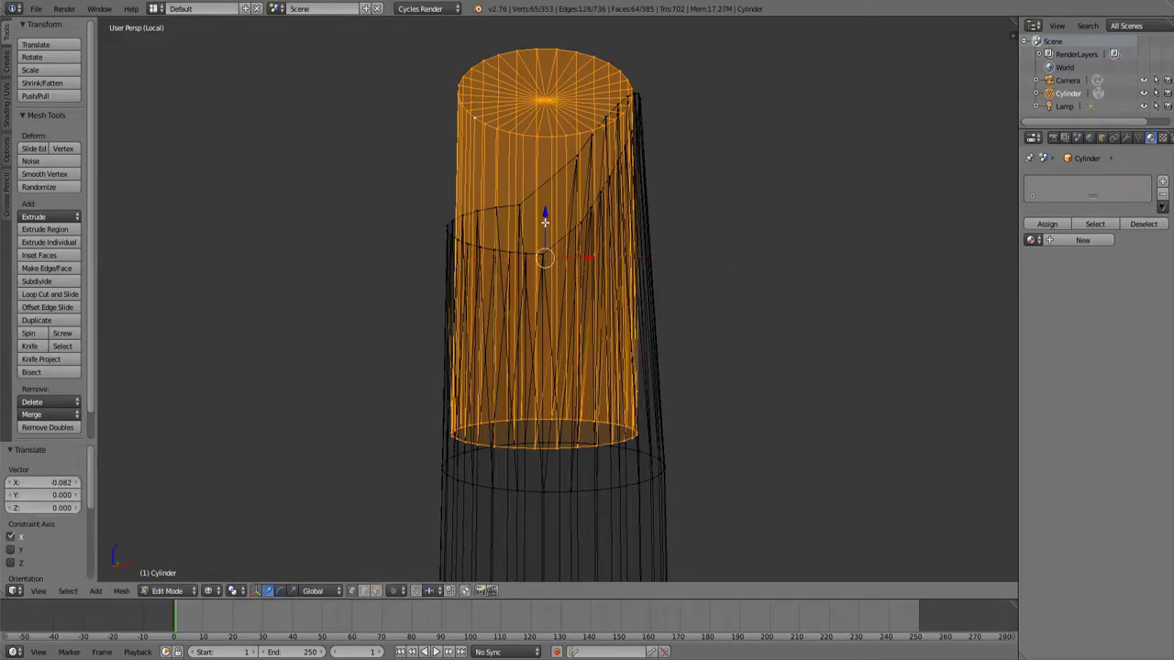
Lower the inner shaft 0.129 unit along Z, then raise it until its cap stands above the slanted rim's peak.
{"action": "left_click_drag", "start_coordinate": [545, 223], "coordinate": [552, 236]}
{"action": "mouse_move", "coordinate": [553, 236]}
{"action": "middle_mouse_down"}
{"action": "mouse_move", "coordinate": [549, 330]}
{"action": "mouse_move", "coordinate": [422, 375]}
{"action": "mouse_move", "coordinate": [495, 385]}
{"action": "mouse_move", "coordinate": [551, 308]}
{"action": "mouse_move", "coordinate": [550, 275]}
{"action": "mouse_move", "coordinate": [582, 328]}
{"action": "mouse_move", "coordinate": [689, 244]}
{"action": "mouse_move", "coordinate": [694, 296]}
{"action": "mouse_move", "coordinate": [670, 343]}
{"action": "mouse_move", "coordinate": [682, 396]}
{"action": "mouse_move", "coordinate": [627, 279]}
{"action": "mouse_move", "coordinate": [540, 221]}
{"action": "mouse_move", "coordinate": [536, 251]}
{"action": "middle_mouse_up"}
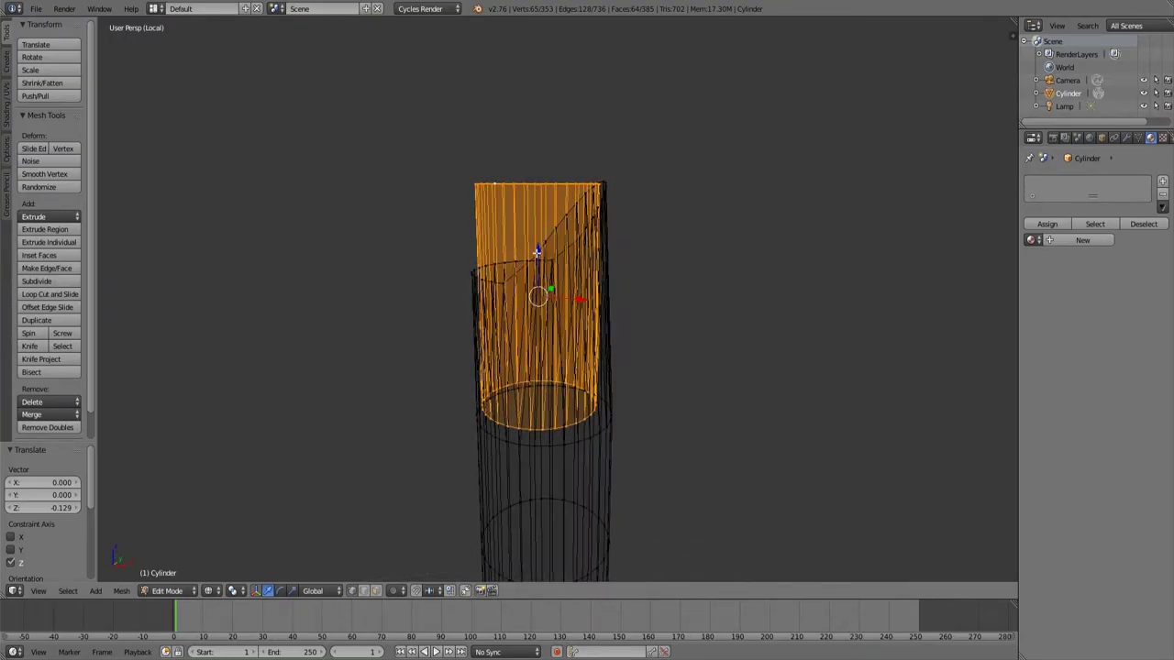
{"action": "mouse_move", "coordinate": [536, 251]}
{"action": "left_mouse_down"}
{"action": "mouse_move", "coordinate": [548, 226]}
{"action": "mouse_move", "coordinate": [557, 239]}
{"action": "left_mouse_up"}
Select only the inner shaft's top cap, extrude it in place and raise the new section along Z.
{"action": "key", "text": "a"}
{"action": "key", "text": "c"}
{"action": "mouse_move", "coordinate": [583, 137]}
{"action": "left_mouse_down"}
{"action": "mouse_move", "coordinate": [595, 146]}
{"action": "mouse_move", "coordinate": [498, 143]}
{"action": "mouse_move", "coordinate": [549, 158]}
{"action": "left_mouse_up"}
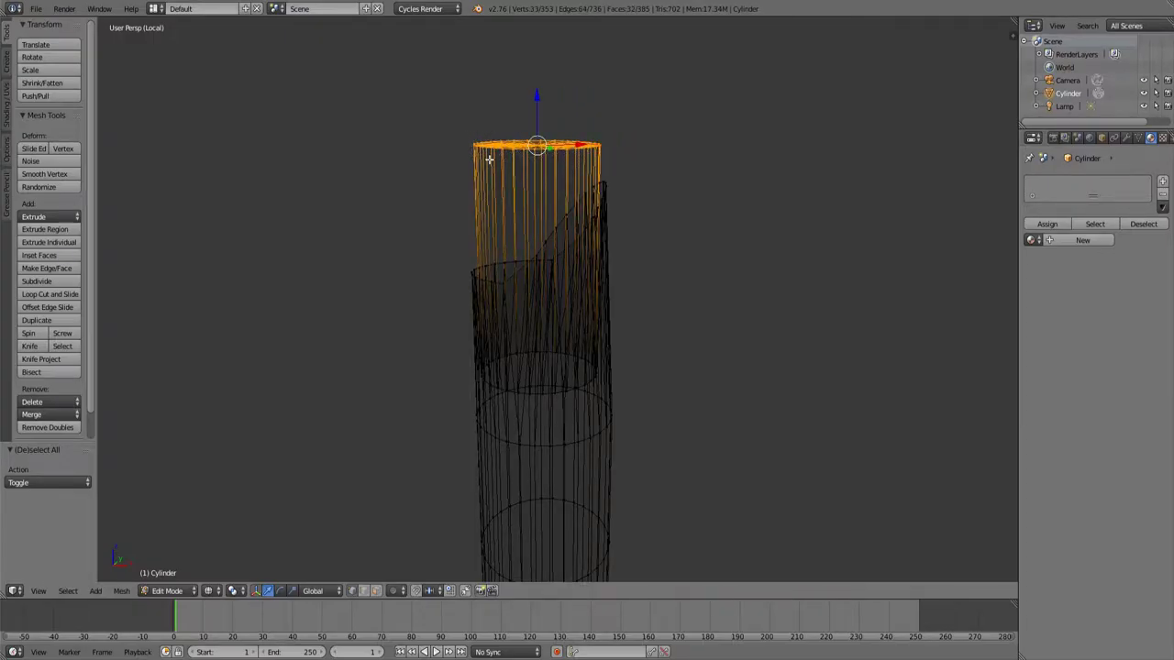
{"action": "middle_click_drag", "start_coordinate": [489, 159], "coordinate": [621, 305]}
{"action": "scroll", "coordinate": [565, 253], "scroll_direction": "down", "scroll_amount": 6}
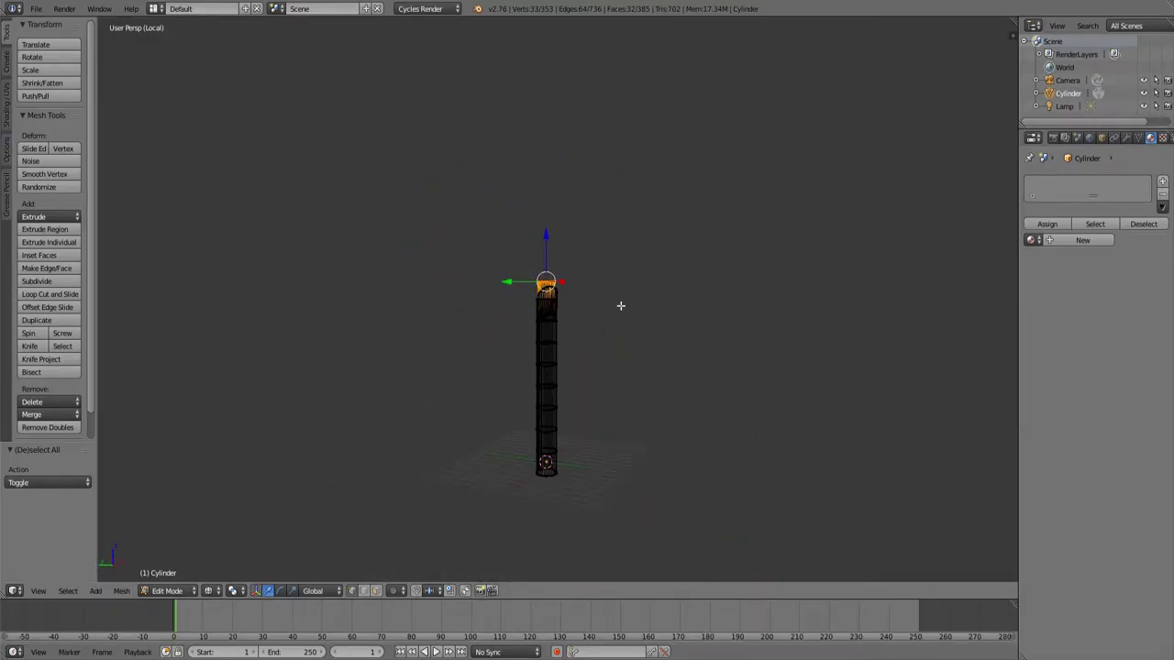
{"action": "key", "text": "e"}
{"action": "key", "text": "Escape"}
{"action": "left_click_drag", "start_coordinate": [546, 246], "coordinate": [547, 173]}
Extrude the shaft's top cap again, raise it far up along Z, and extrude it once more for another section.
{"action": "middle_click_drag", "start_coordinate": [546, 248], "coordinate": [555, 377], "text": "shift"}
{"action": "scroll", "coordinate": [571, 365], "scroll_direction": "down", "scroll_amount": 3}
{"action": "key", "text": "e"}
{"action": "key", "text": "Escape"}
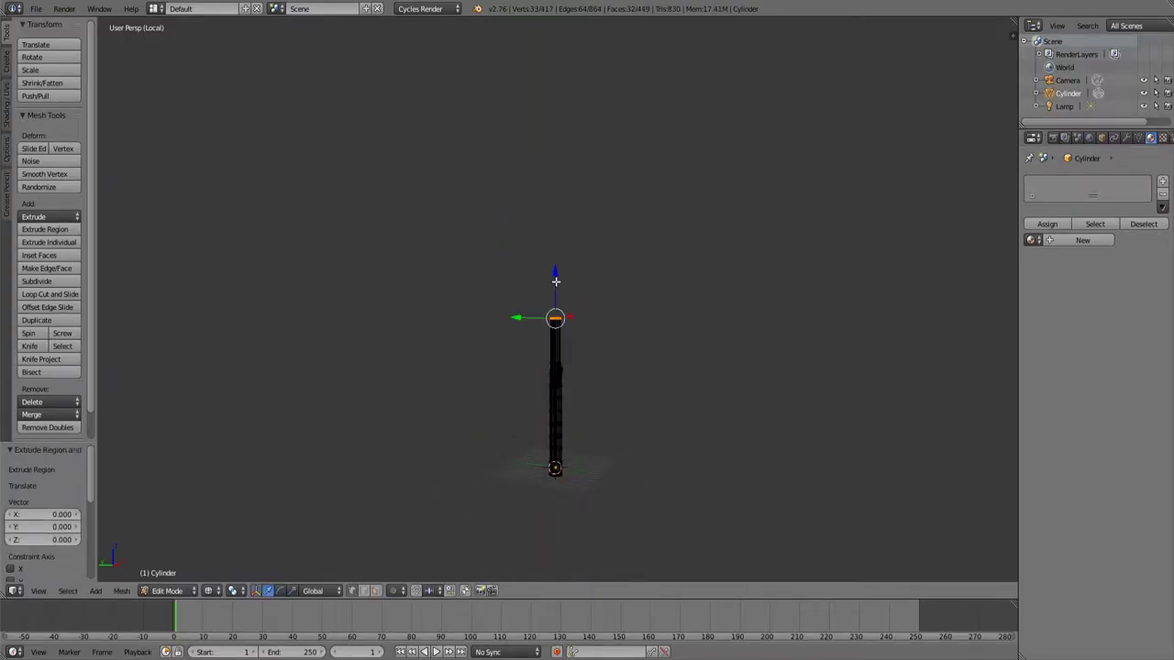
{"action": "left_click_drag", "start_coordinate": [554, 282], "coordinate": [550, 116]}
{"action": "key", "text": "e"}
{"action": "key", "text": "Escape"}
Extrude the shaft's top cap two more times, raising each new section along Z, the last one by 6 units.
{"action": "key", "text": "e"}
{"action": "key", "text": "Escape"}
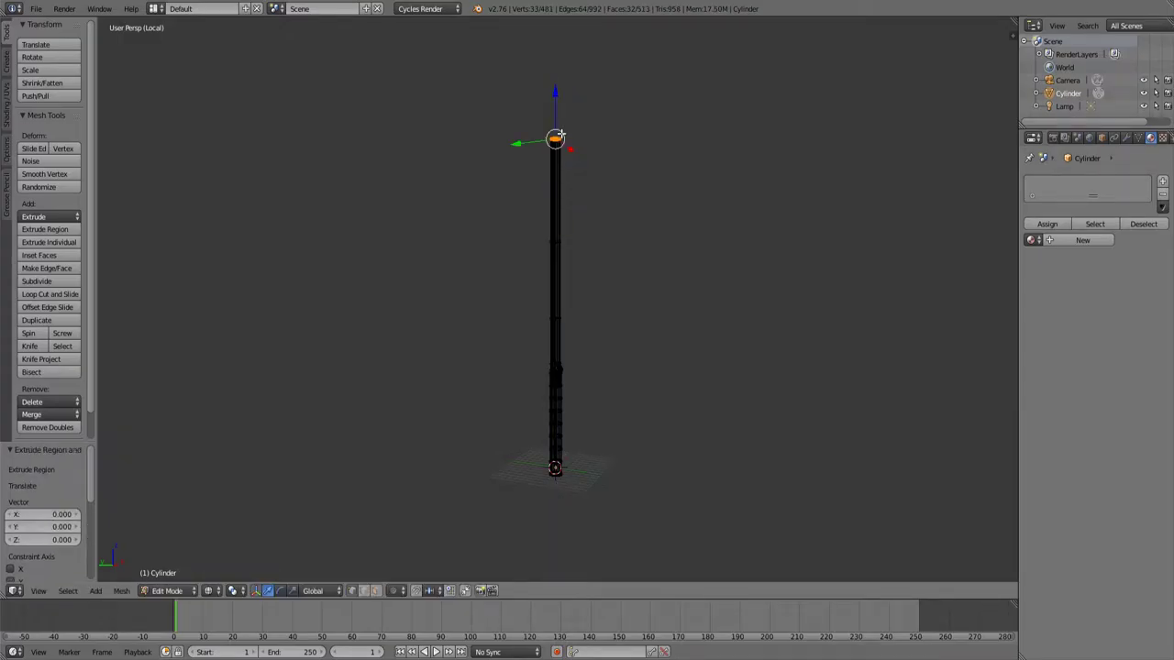
{"action": "middle_click_drag", "start_coordinate": [554, 138], "coordinate": [562, 223], "text": "shift"}
{"action": "left_click_drag", "start_coordinate": [562, 224], "coordinate": [568, 119]}
{"action": "middle_click_drag", "start_coordinate": [569, 122], "coordinate": [569, 153], "text": "shift"}
{"action": "key", "text": "e"}
{"action": "right_click", "coordinate": [566, 154]}
{"action": "left_click_drag", "start_coordinate": [561, 129], "coordinate": [562, 91]}
Select the centre vertex of the shaft's top cap and move it 4 units up along Z to form a pointed tip.
{"action": "middle_click_drag", "start_coordinate": [566, 115], "coordinate": [574, 438], "text": "shift"}
{"action": "scroll", "coordinate": [569, 289], "scroll_direction": "up", "scroll_amount": 2}
{"action": "scroll", "coordinate": [569, 280], "scroll_direction": "up", "scroll_amount": 8}
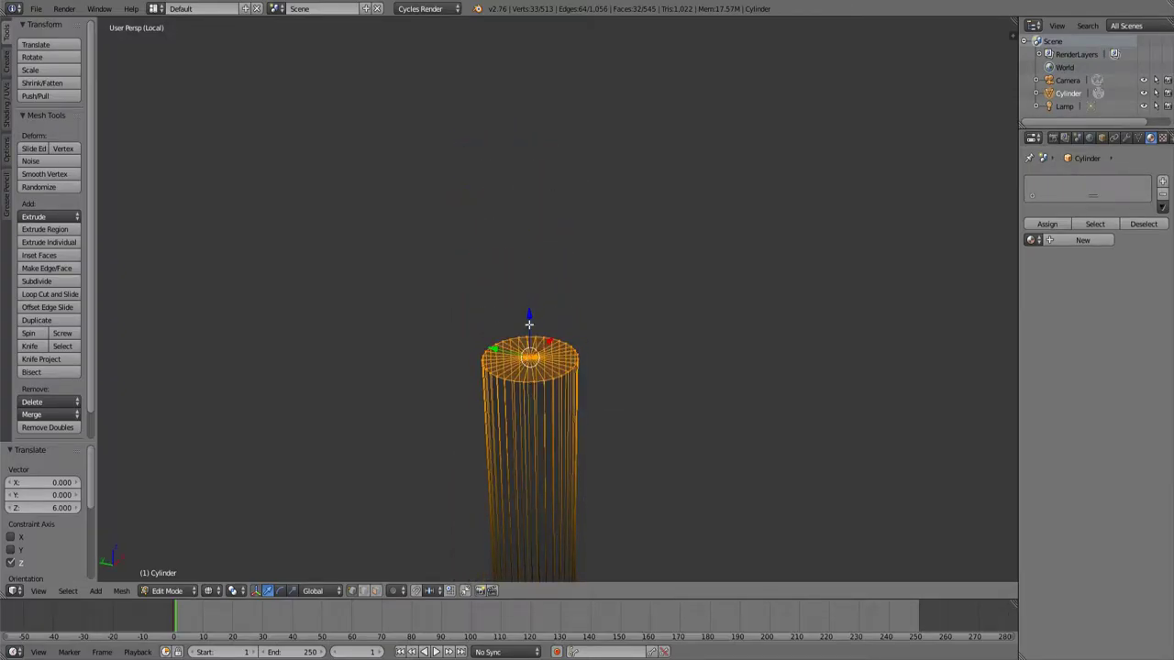
{"action": "right_click", "coordinate": [530, 358]}
{"action": "key", "text": "g"}
{"action": "key", "text": "z"}
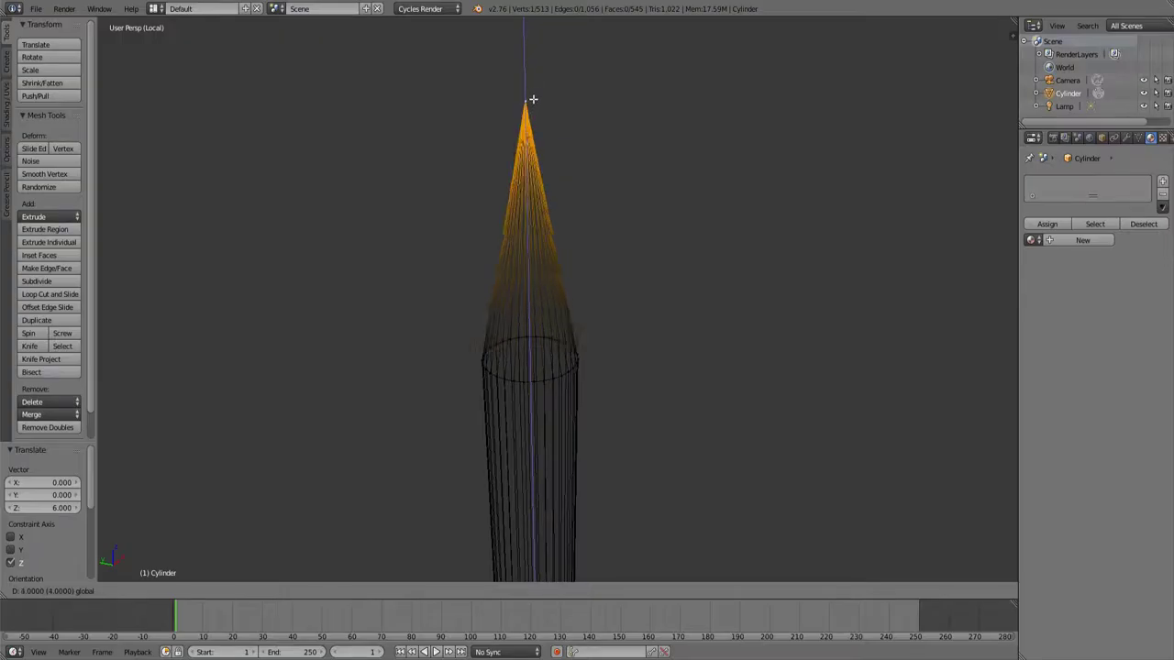
{"action": "left_click", "coordinate": [531, 101]}
Clear the selection and box-select the upper sections of the inner shaft, including its pointed tip.
{"action": "mouse_move", "coordinate": [520, 175]}
{"action": "middle_mouse_down"}
{"action": "mouse_move", "coordinate": [532, 257]}
{"action": "mouse_move", "coordinate": [546, 149]}
{"action": "mouse_move", "coordinate": [537, 170]}
{"action": "mouse_move", "coordinate": [554, 280]}
{"action": "mouse_move", "coordinate": [535, 170]}
{"action": "middle_mouse_up"}
{"action": "middle_click_drag", "start_coordinate": [538, 335], "coordinate": [587, 257], "text": "shift"}
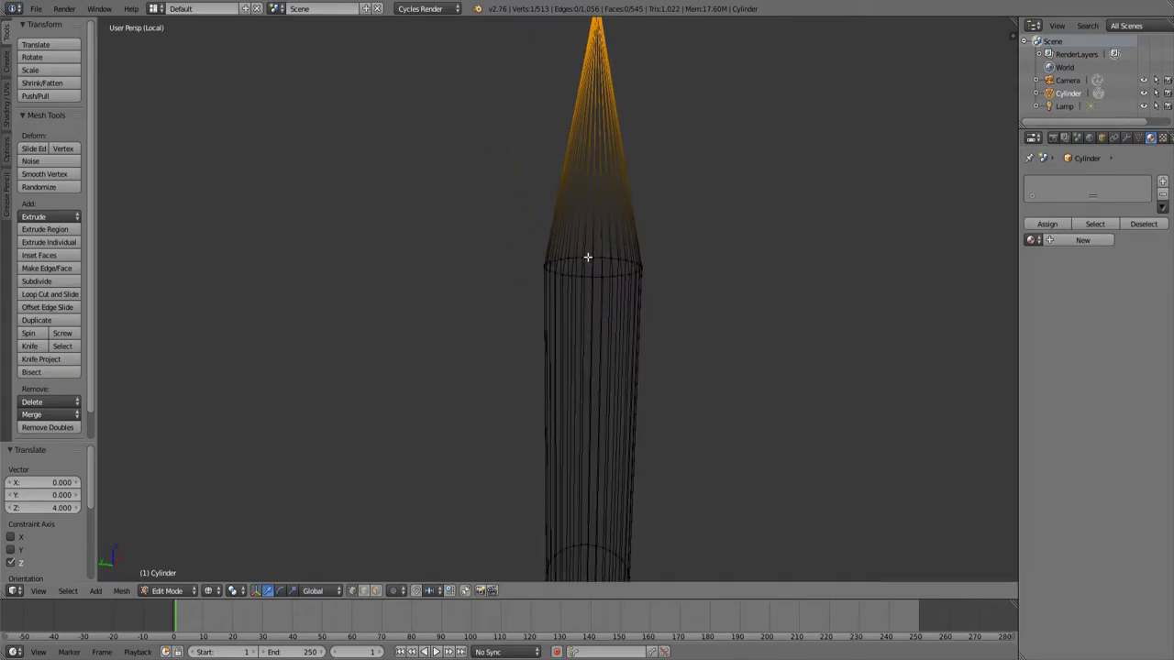
{"action": "scroll", "coordinate": [587, 369], "scroll_direction": "down", "scroll_amount": 7}
{"action": "middle_click_drag", "start_coordinate": [587, 369], "coordinate": [658, 124], "text": "shift"}
{"action": "key", "text": "a"}
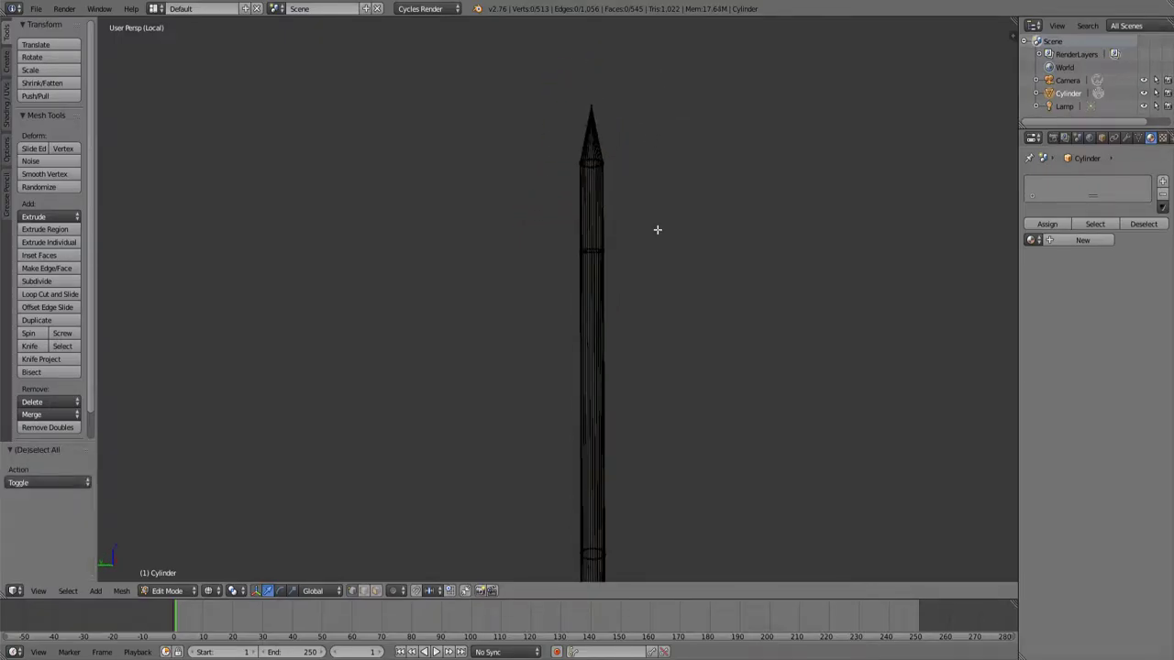
{"action": "middle_click_drag", "start_coordinate": [656, 229], "coordinate": [607, 119]}
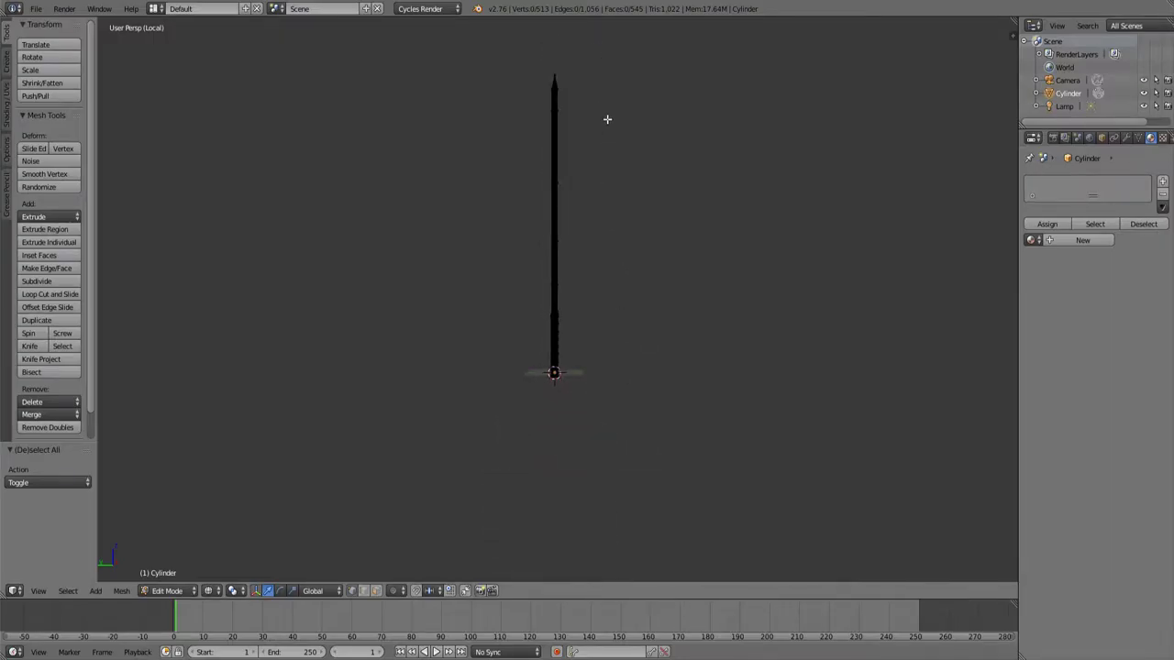
{"action": "key", "text": "b"}
{"action": "left_click_drag", "start_coordinate": [517, 39], "coordinate": [629, 299]}
Add the inner shaft's remaining lower vertices to the selection, down to its base ring inside the outer cylinder.
{"action": "scroll", "coordinate": [629, 295], "scroll_direction": "up", "scroll_amount": 4}
{"action": "scroll", "coordinate": [615, 266], "scroll_direction": "up", "scroll_amount": 6}
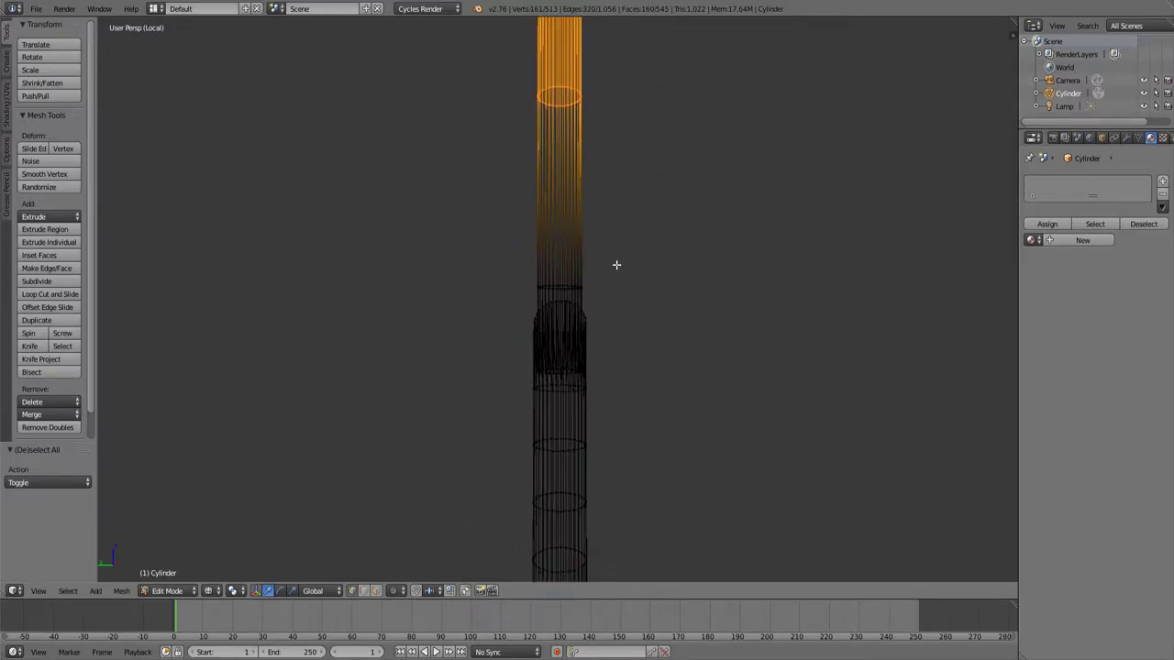
{"action": "scroll", "coordinate": [712, 276], "scroll_direction": "down", "scroll_amount": 1}
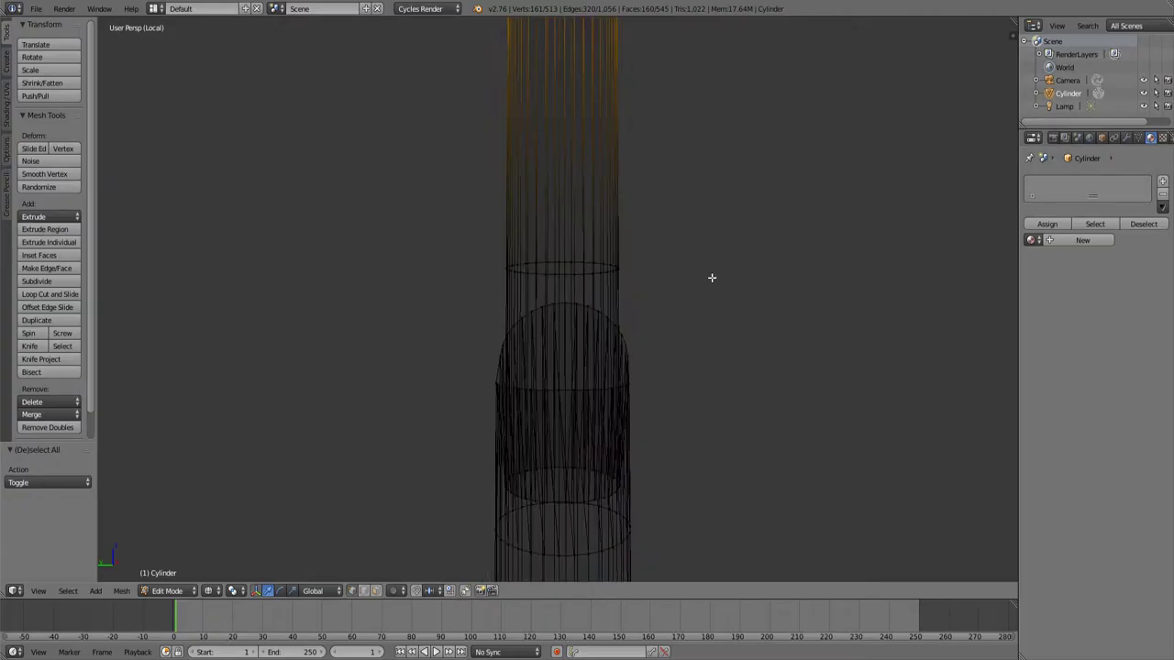
{"action": "middle_click_drag", "start_coordinate": [712, 277], "coordinate": [567, 270]}
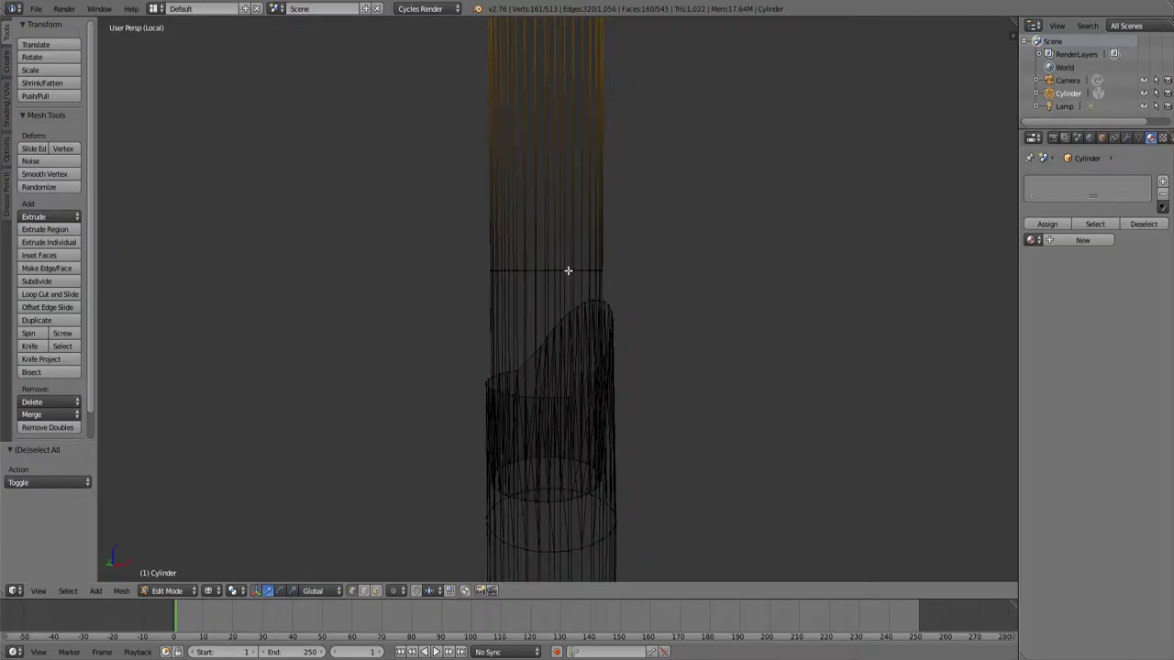
{"action": "key", "text": "c"}
{"action": "left_click_drag", "start_coordinate": [599, 265], "coordinate": [481, 271]}
{"action": "middle_click_drag", "start_coordinate": [543, 292], "coordinate": [634, 307]}
{"action": "mouse_move", "coordinate": [640, 324]}
{"action": "left_mouse_down"}
{"action": "mouse_move", "coordinate": [472, 329]}
{"action": "mouse_move", "coordinate": [606, 332]}
{"action": "left_mouse_up"}
{"action": "middle_click_drag", "start_coordinate": [595, 336], "coordinate": [587, 383]}
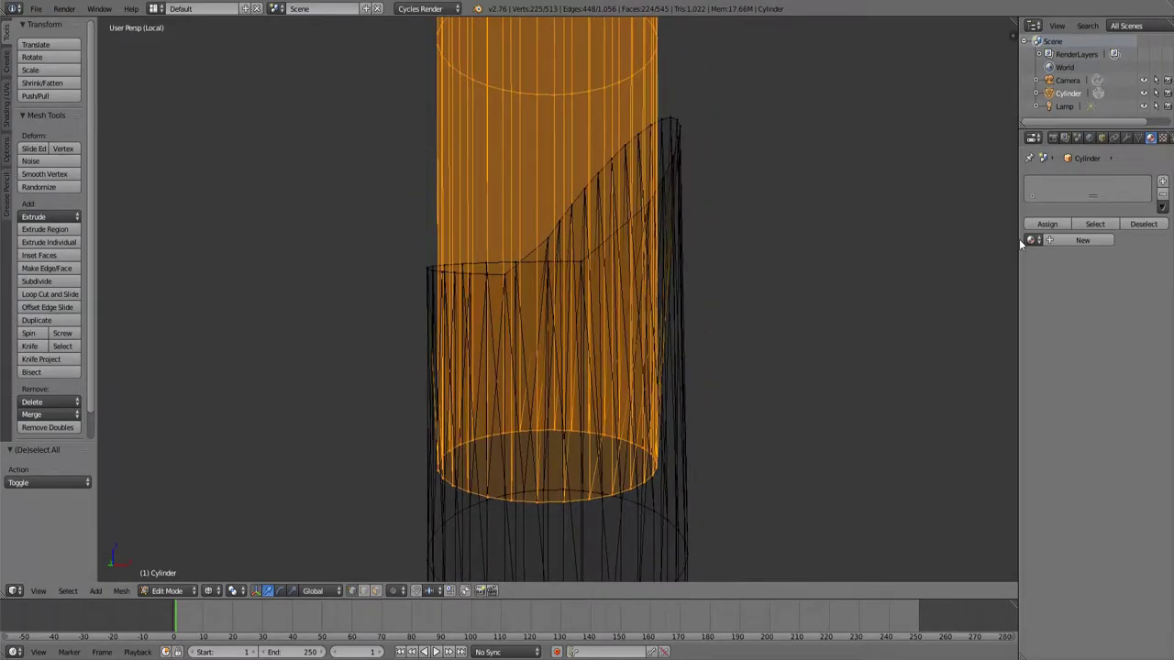
Create a material slot with a new material named Blade and assign it to the selected shaft faces.
{"action": "left_click", "coordinate": [1162, 185]}
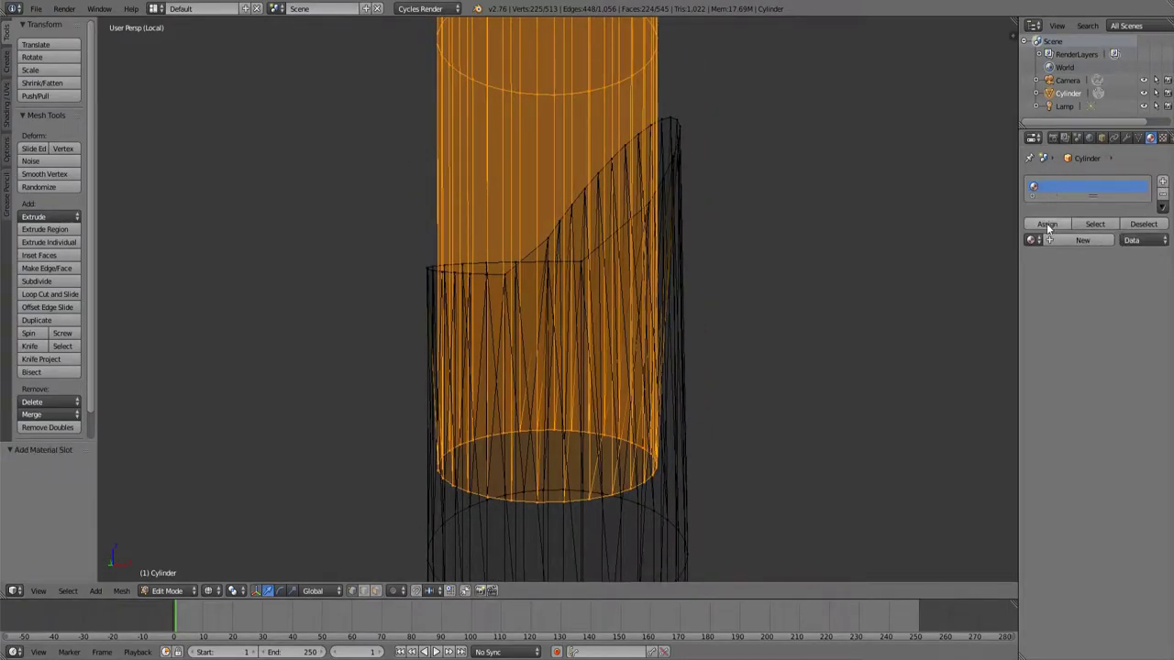
{"action": "left_click", "coordinate": [1066, 241]}
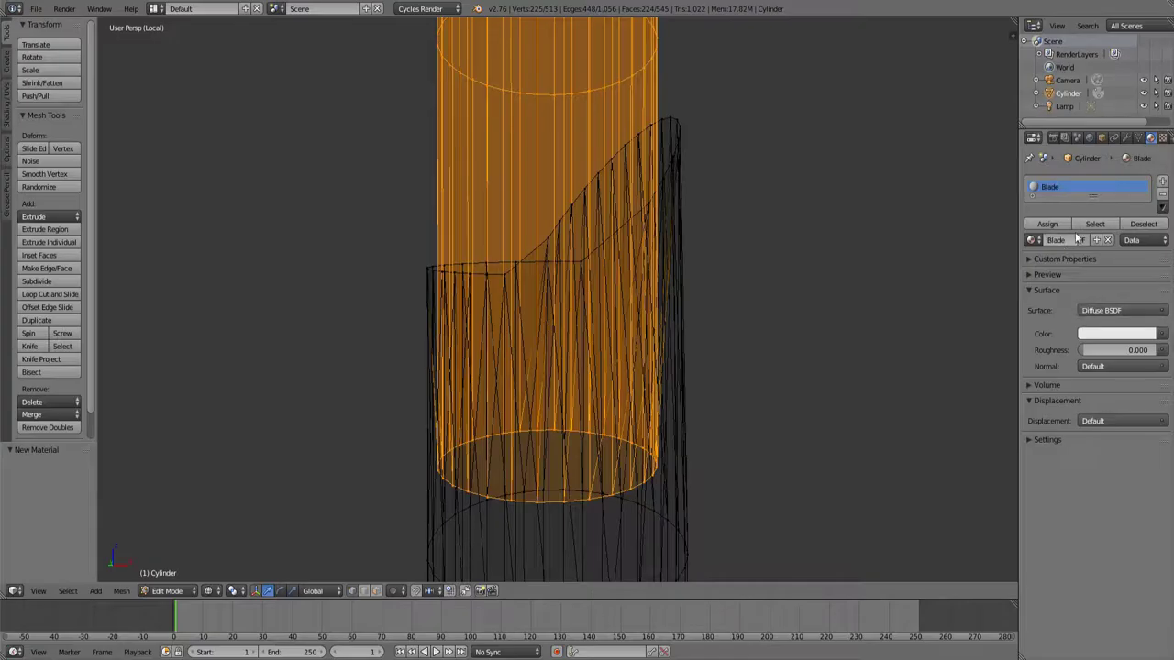
{"action": "left_click", "coordinate": [1055, 224]}
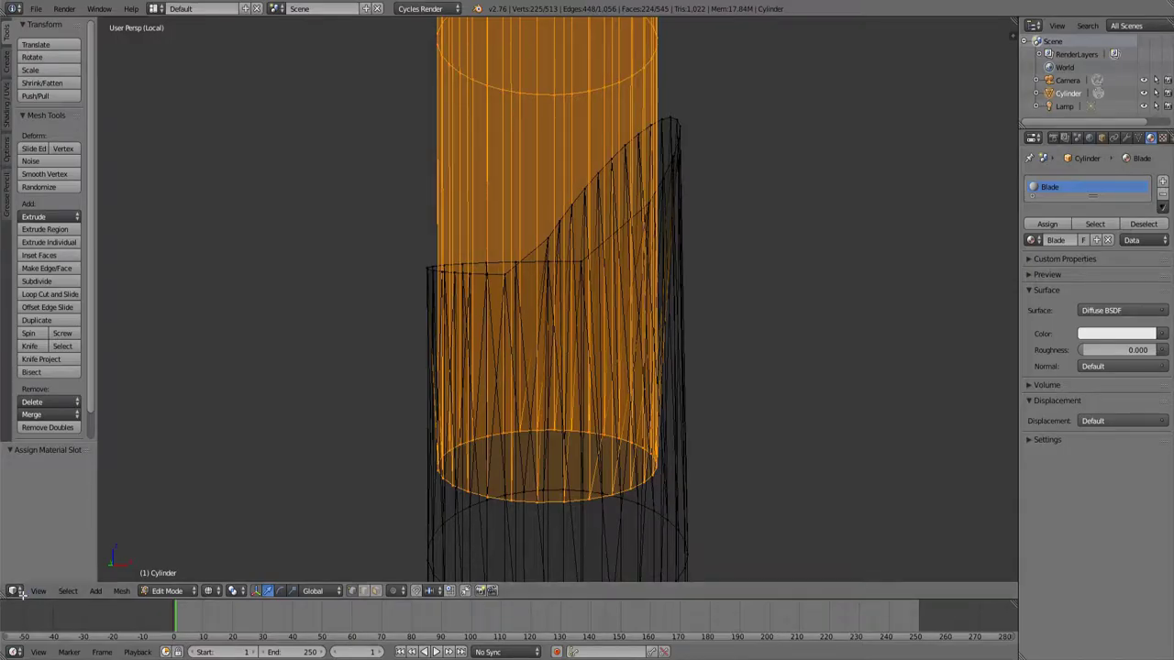
Split the 3D view to make a side area showing the Node Editor, and change the narrow leftover area's editor type.
{"action": "left_click_drag", "start_coordinate": [17, 592], "coordinate": [245, 578]}
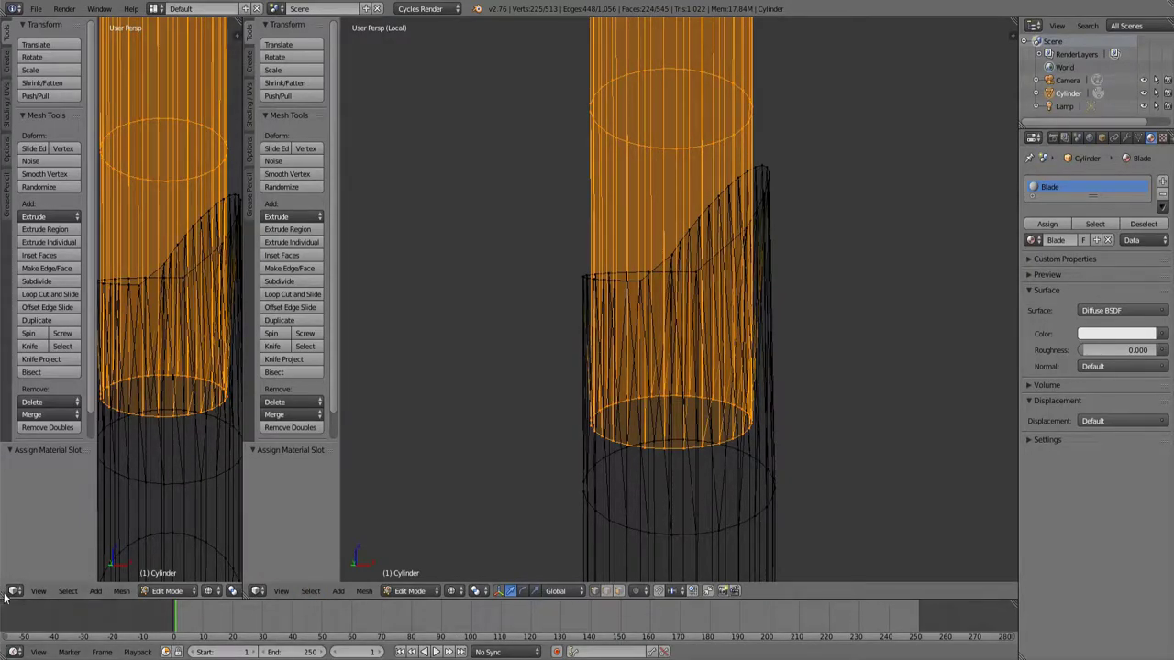
{"action": "left_click_drag", "start_coordinate": [6, 591], "coordinate": [118, 587]}
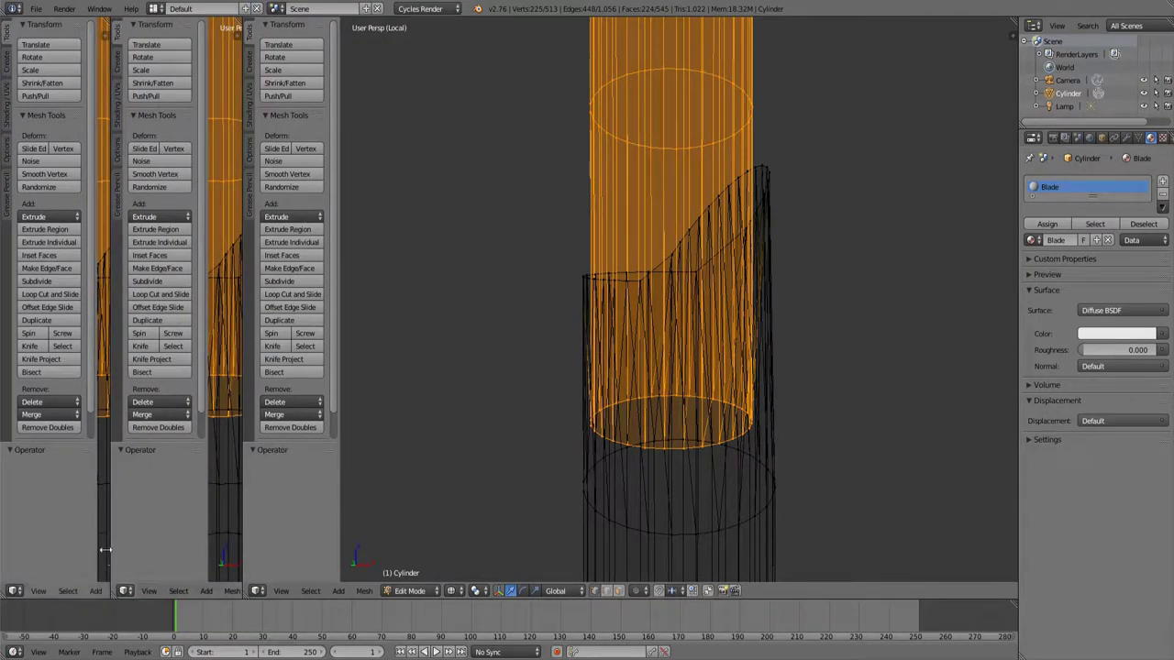
{"action": "left_click_drag", "start_coordinate": [106, 550], "coordinate": [16, 549]}
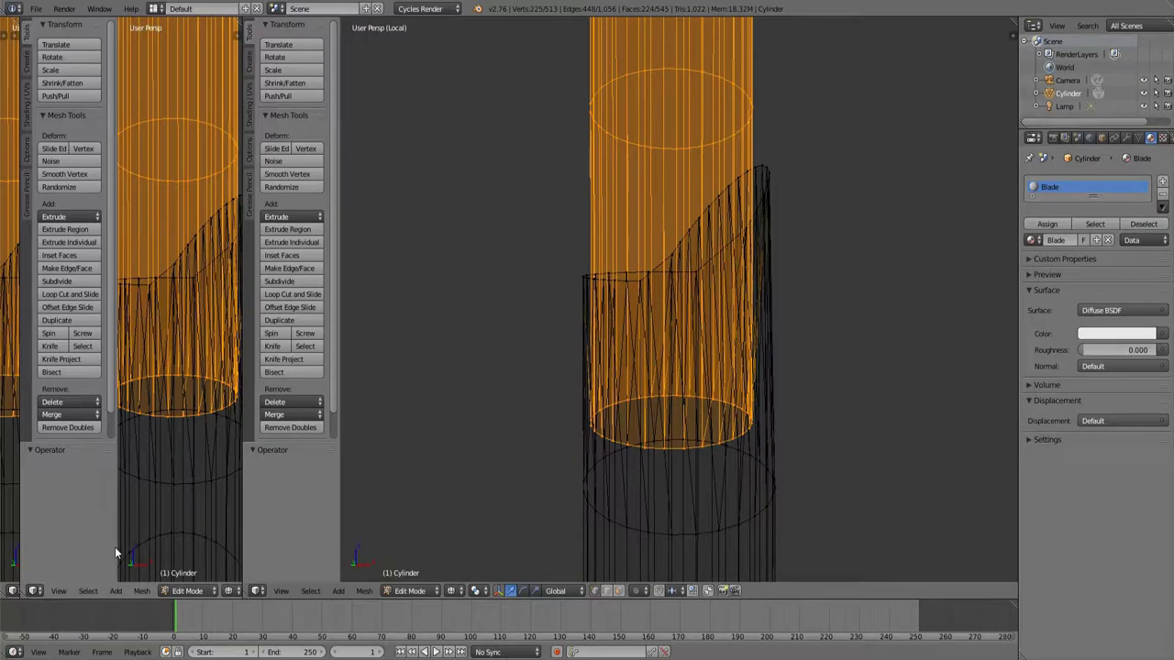
{"action": "left_click", "coordinate": [34, 590]}
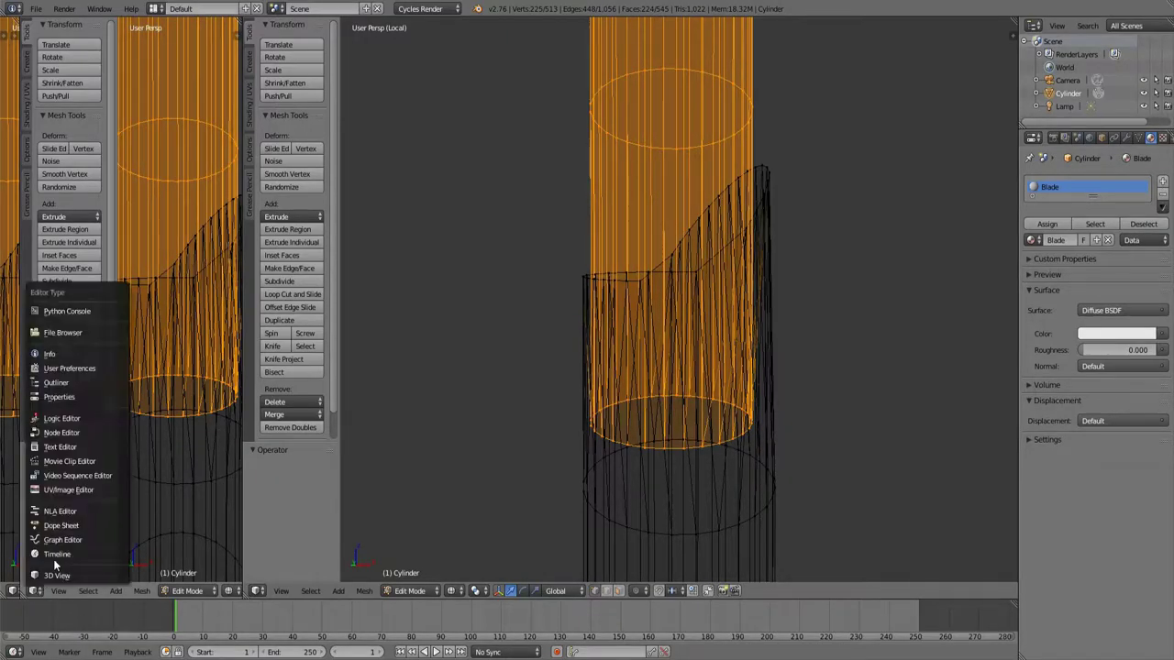
{"action": "left_click", "coordinate": [62, 432]}
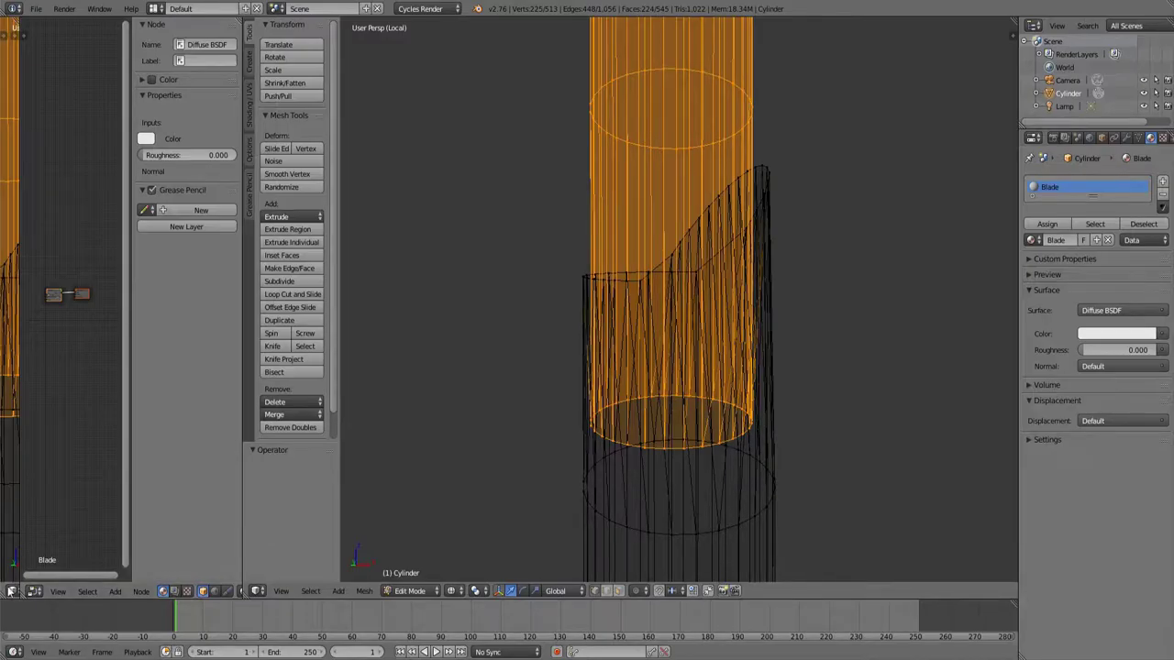
{"action": "left_click", "coordinate": [14, 590]}
{"action": "left_click", "coordinate": [42, 432]}
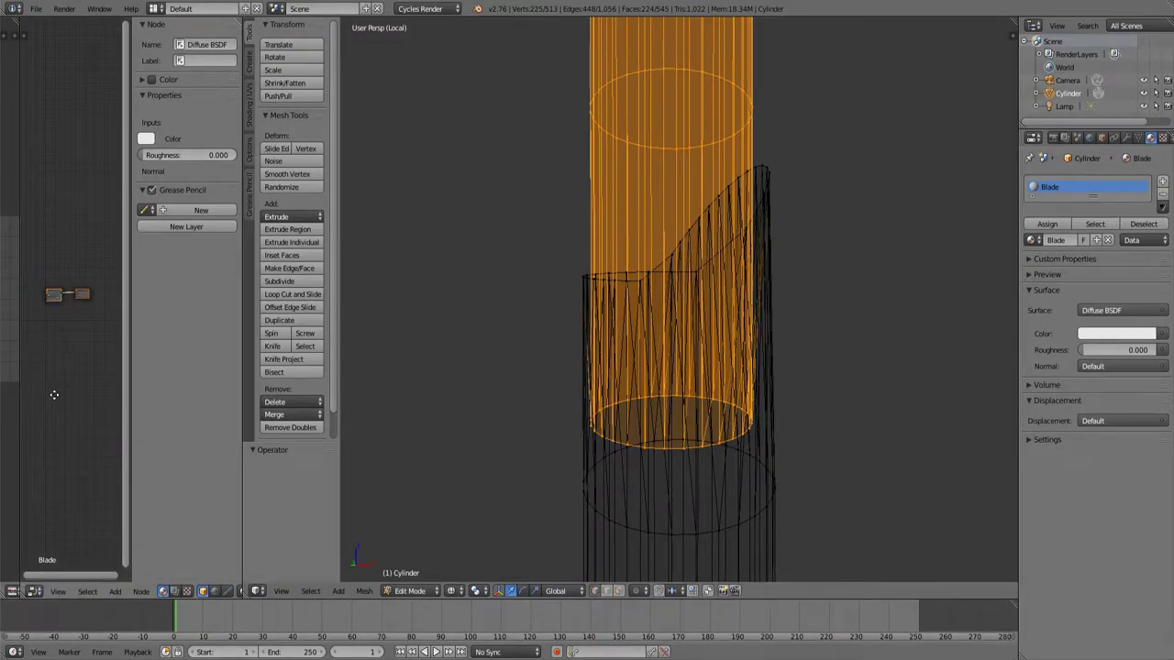
Hide the Node Editor's properties sidebar and delete the Diffuse BSDF node from the Blade material.
{"action": "middle_click_drag", "start_coordinate": [54, 395], "coordinate": [54, 437]}
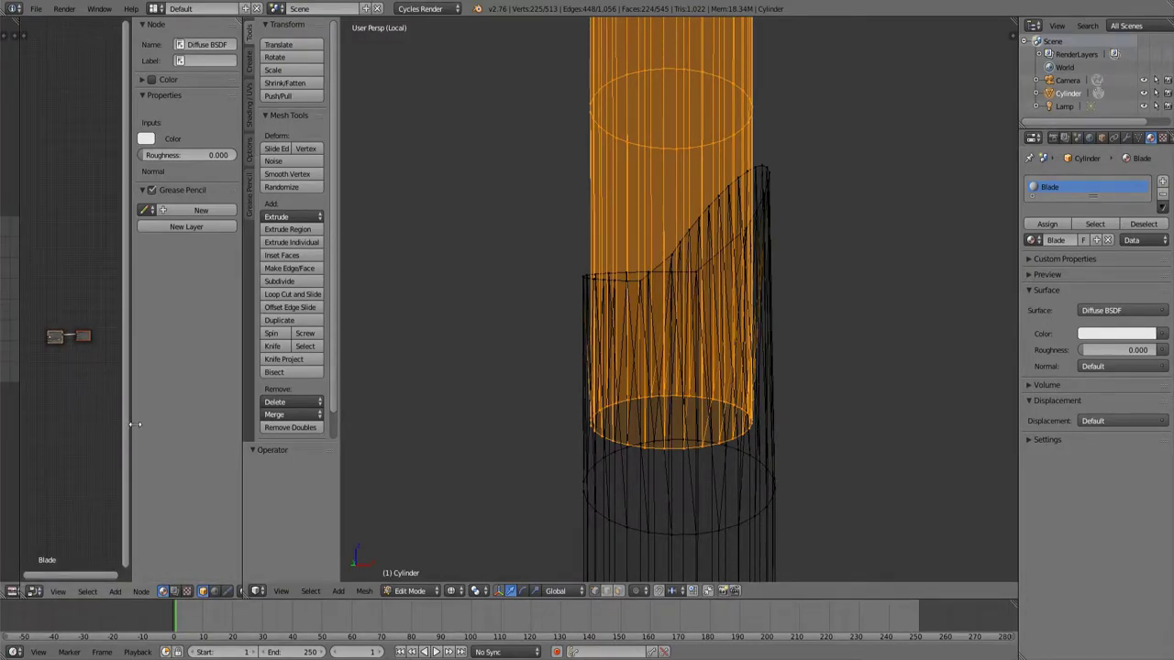
{"action": "left_click_drag", "start_coordinate": [129, 424], "coordinate": [320, 446]}
{"action": "scroll", "coordinate": [94, 450], "scroll_direction": "up", "scroll_amount": 4}
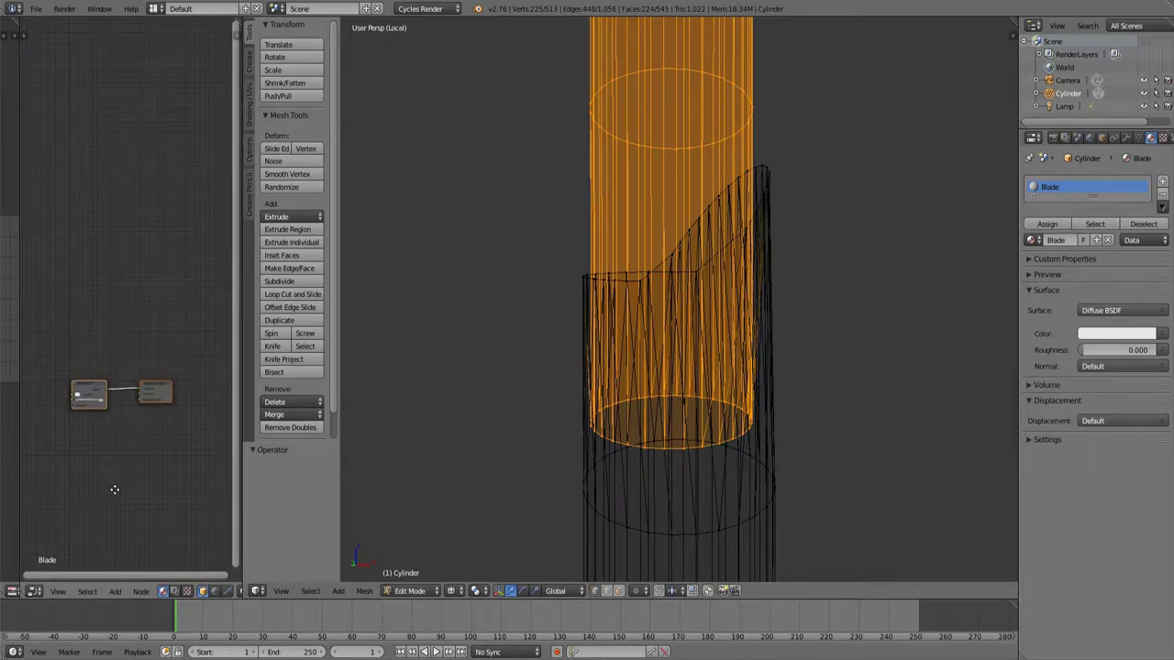
{"action": "middle_click_drag", "start_coordinate": [110, 492], "coordinate": [120, 424]}
{"action": "scroll", "coordinate": [142, 417], "scroll_direction": "up", "scroll_amount": 6}
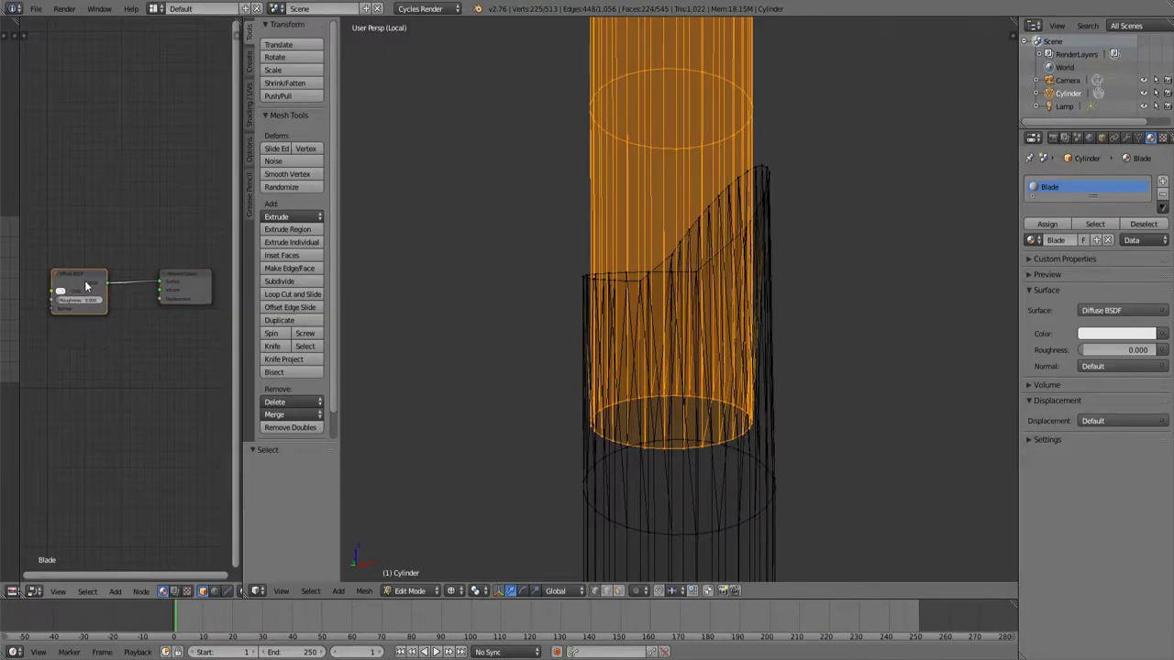
{"action": "key", "text": "x"}
{"action": "mouse_move", "coordinate": [102, 340]}
{"action": "middle_mouse_down"}
{"action": "mouse_move", "coordinate": [144, 333]}
{"action": "mouse_move", "coordinate": [116, 344]}
{"action": "middle_mouse_up"}
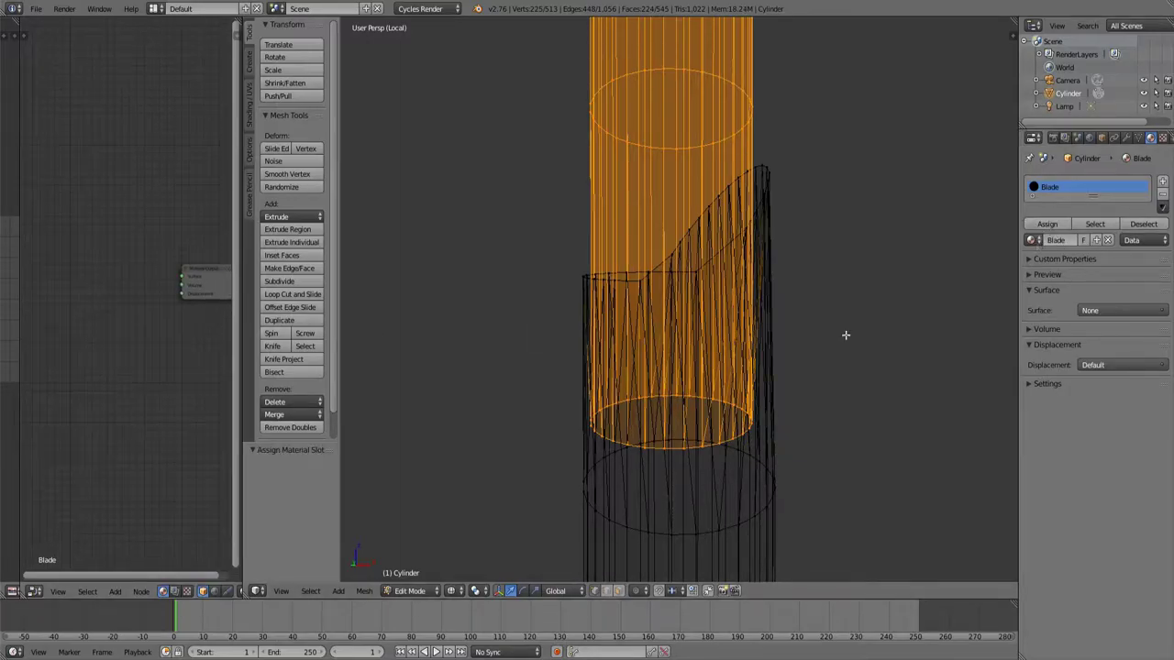
Set the 3D viewport shading to Rendered and add a Mix Shader node before the Material Output node.
{"action": "left_click", "coordinate": [456, 590]}
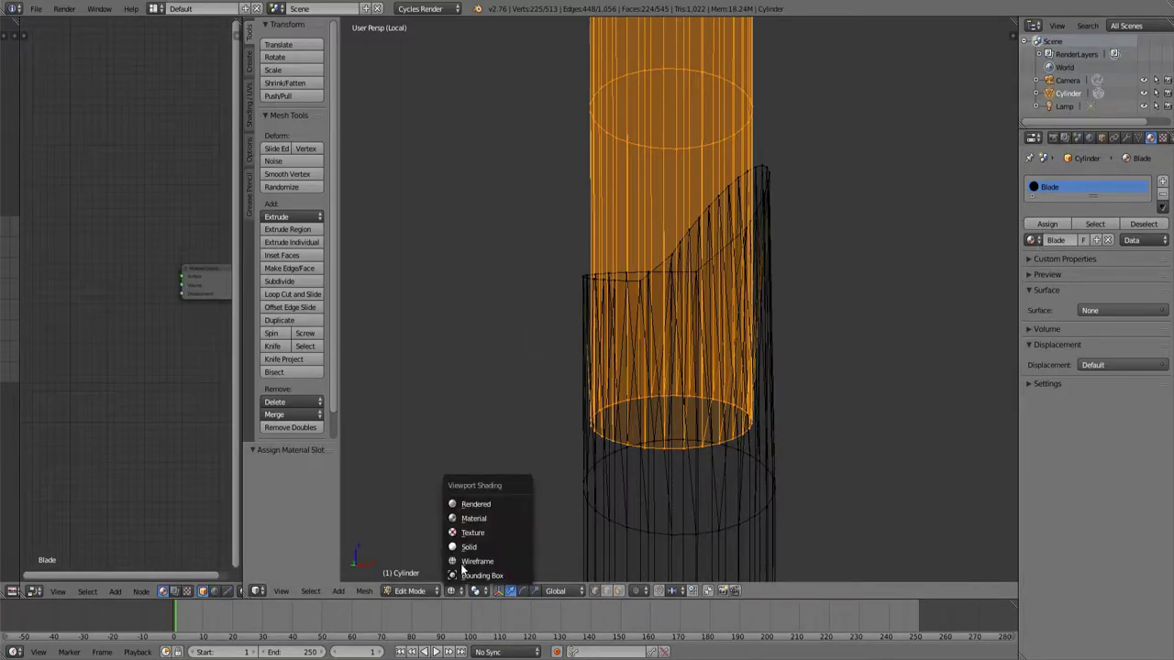
{"action": "left_click", "coordinate": [476, 506]}
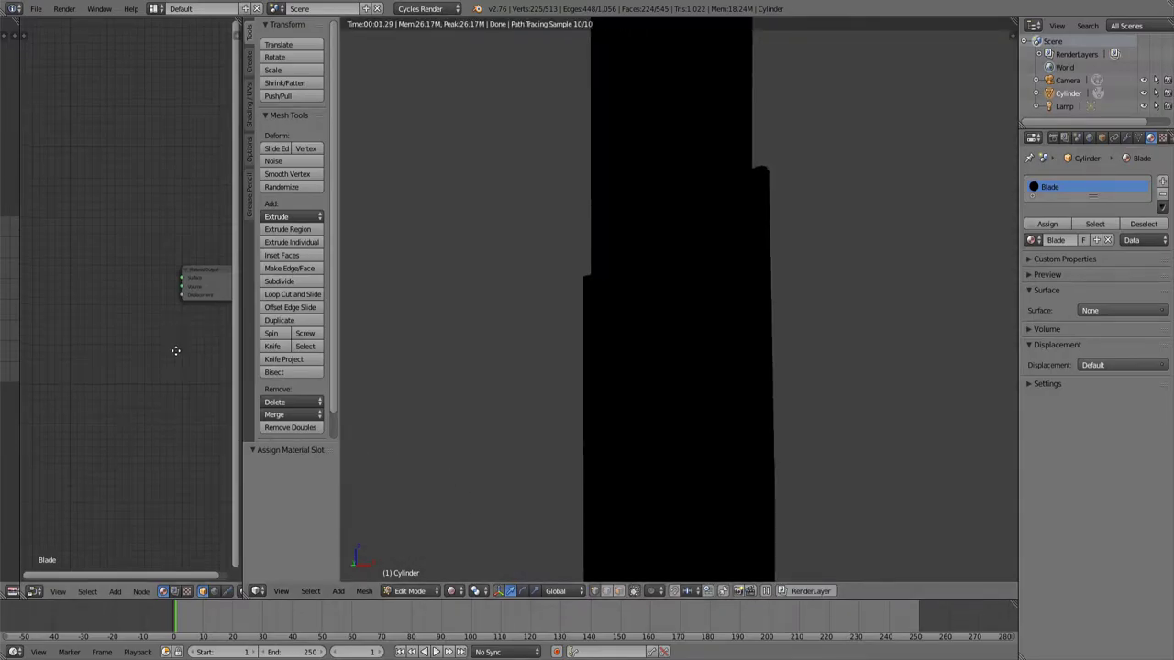
{"action": "left_click", "coordinate": [167, 383]}
{"action": "key", "text": "shift+a"}
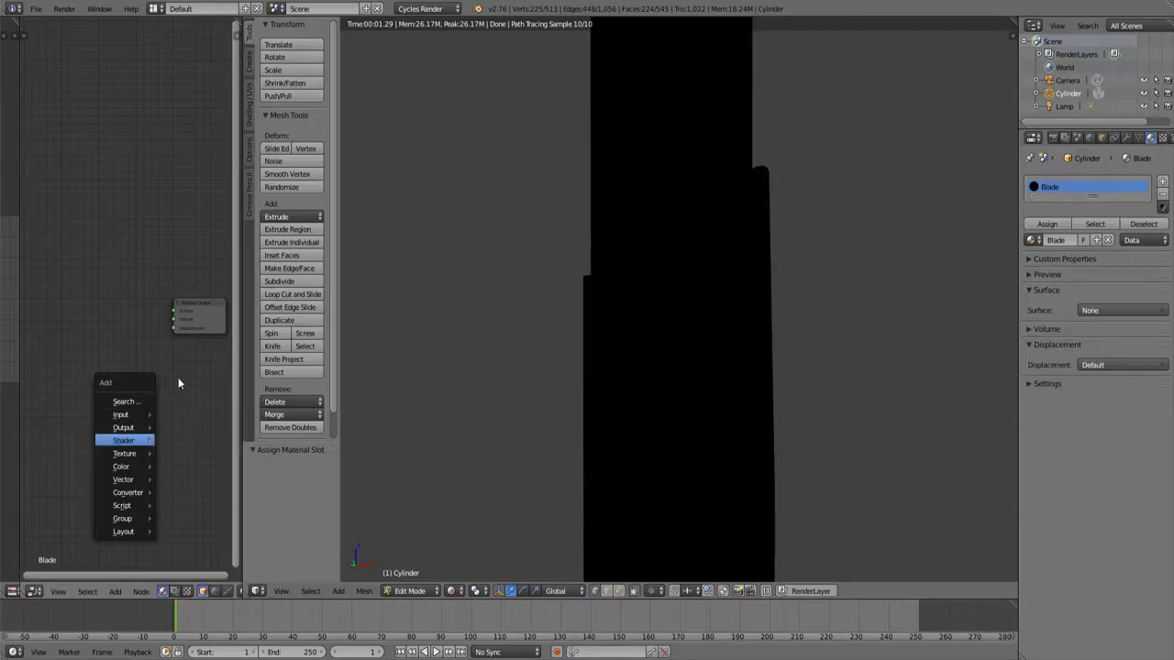
{"action": "mouse_move", "coordinate": [124, 441]}
{"action": "left_click", "coordinate": [202, 201]}
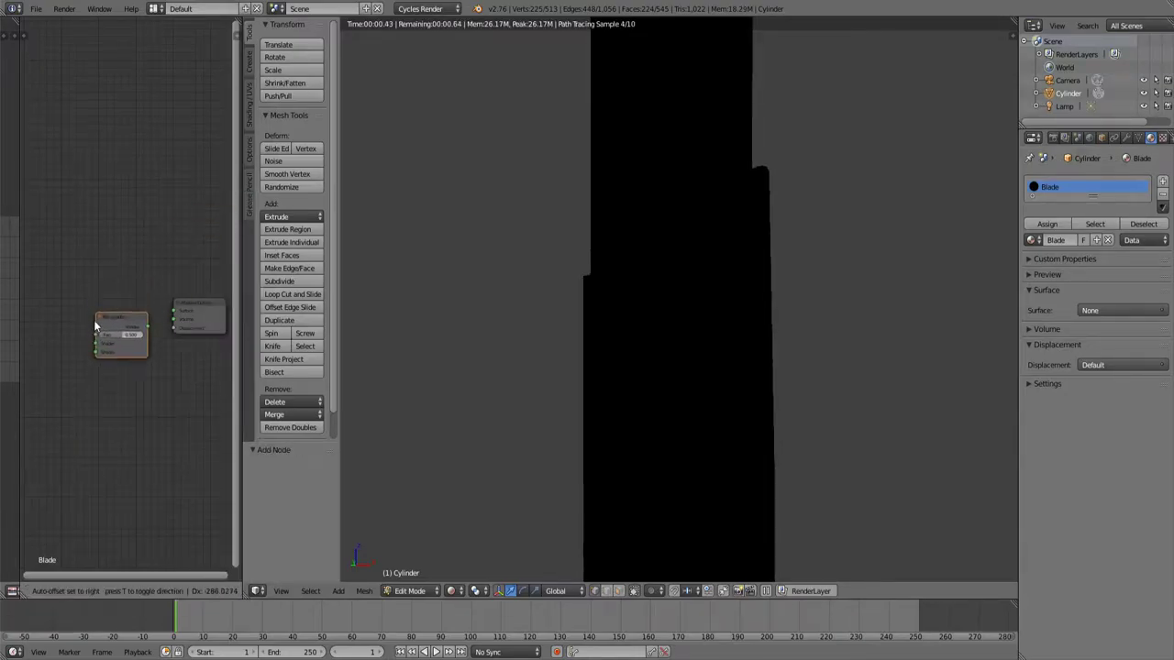
{"action": "left_click", "coordinate": [92, 307]}
{"action": "middle_click_drag", "start_coordinate": [92, 272], "coordinate": [158, 227]}
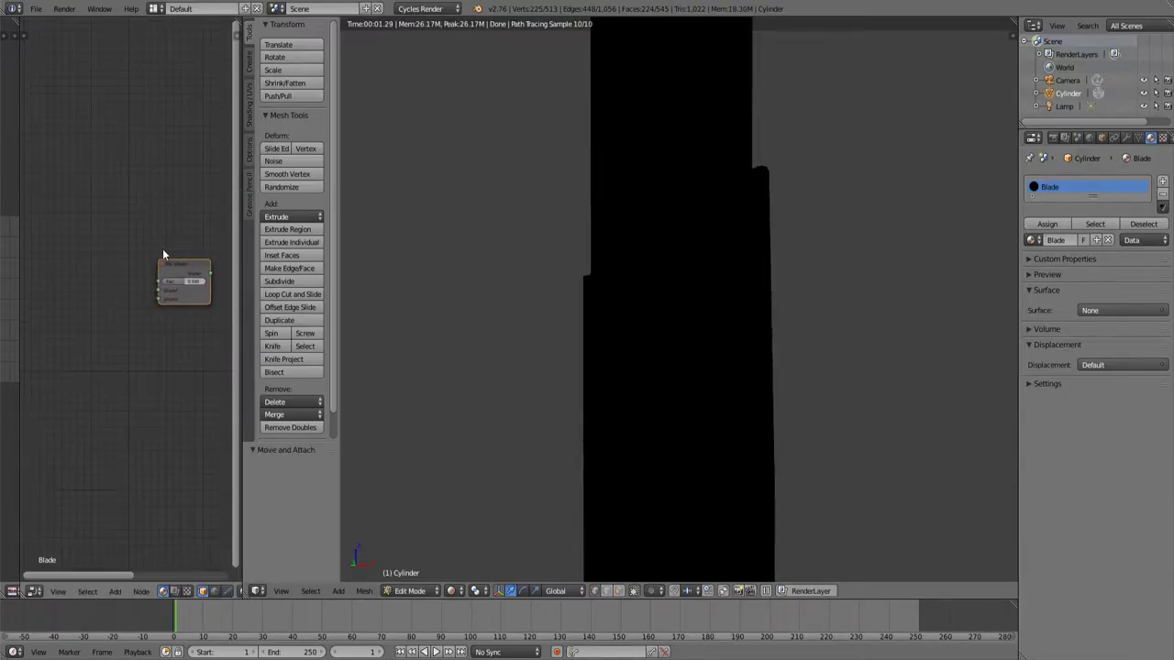
Duplicate the Mix Shader node and place the copy before the first one.
{"action": "key", "text": "shift+d"}
{"action": "left_click", "coordinate": [90, 291]}
{"action": "mouse_move", "coordinate": [90, 292]}
{"action": "middle_mouse_down"}
{"action": "mouse_move", "coordinate": [128, 268]}
{"action": "mouse_move", "coordinate": [104, 294]}
{"action": "middle_mouse_up"}
{"action": "scroll", "coordinate": [121, 293], "scroll_direction": "down", "scroll_amount": 2}
{"action": "key", "text": "shift+d"}
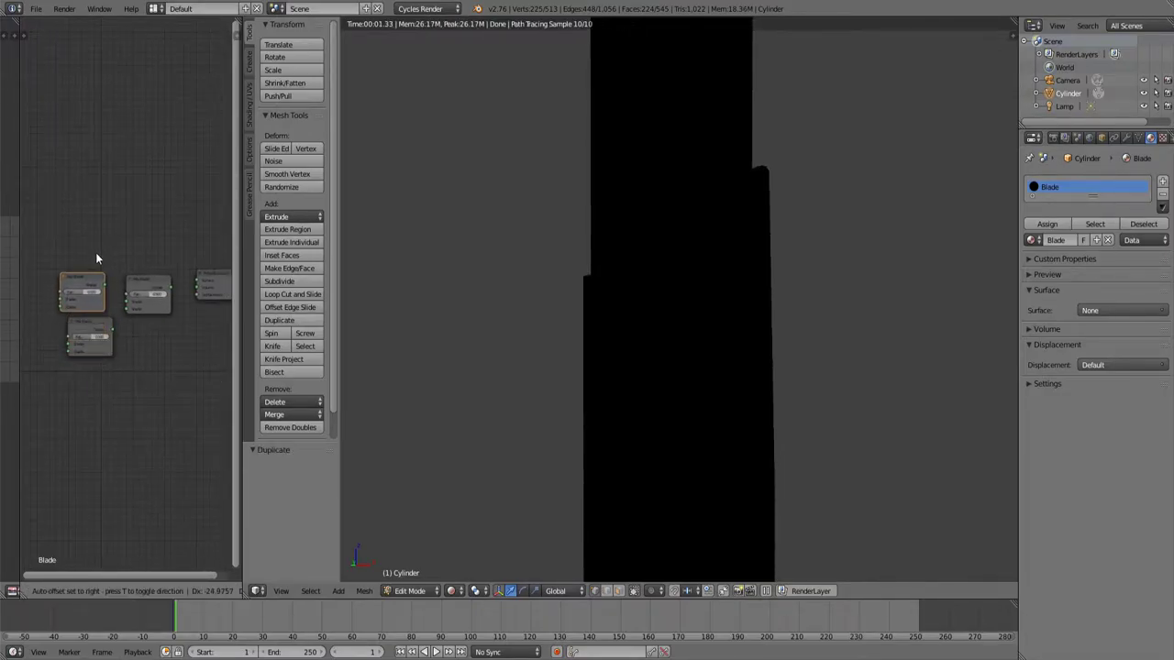
{"action": "right_click", "coordinate": [97, 253]}
{"action": "key", "text": "x"}
Add a Volume Absorption node and place it before the second Mix Shader.
{"action": "key", "text": "shift+a"}
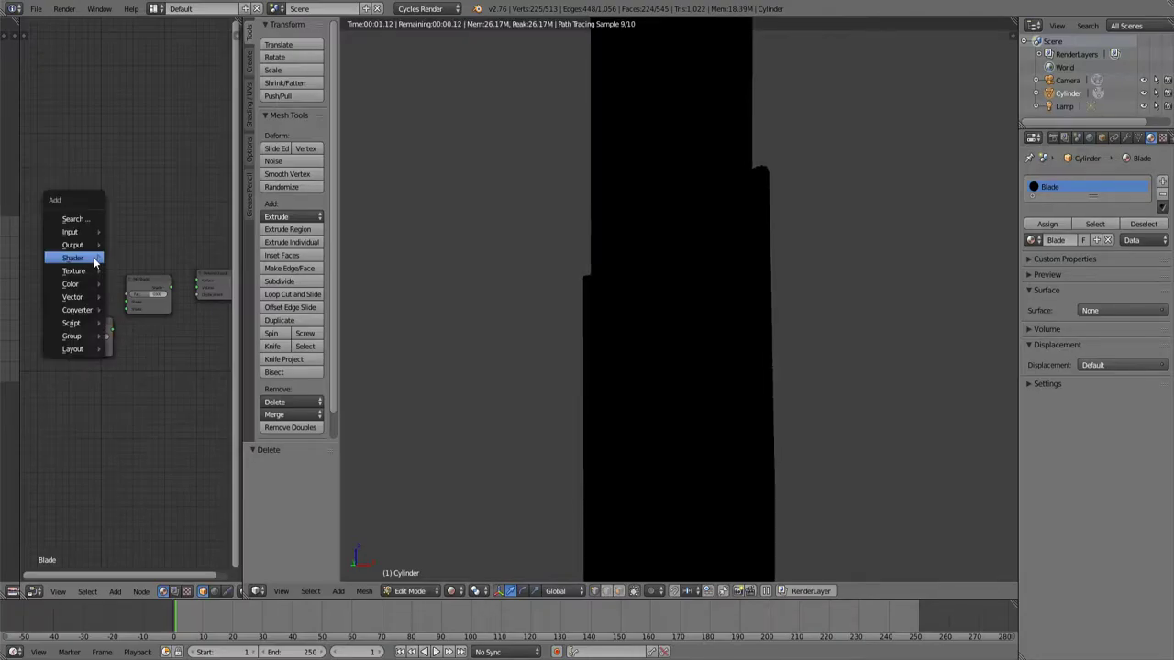
{"action": "mouse_move", "coordinate": [92, 257]}
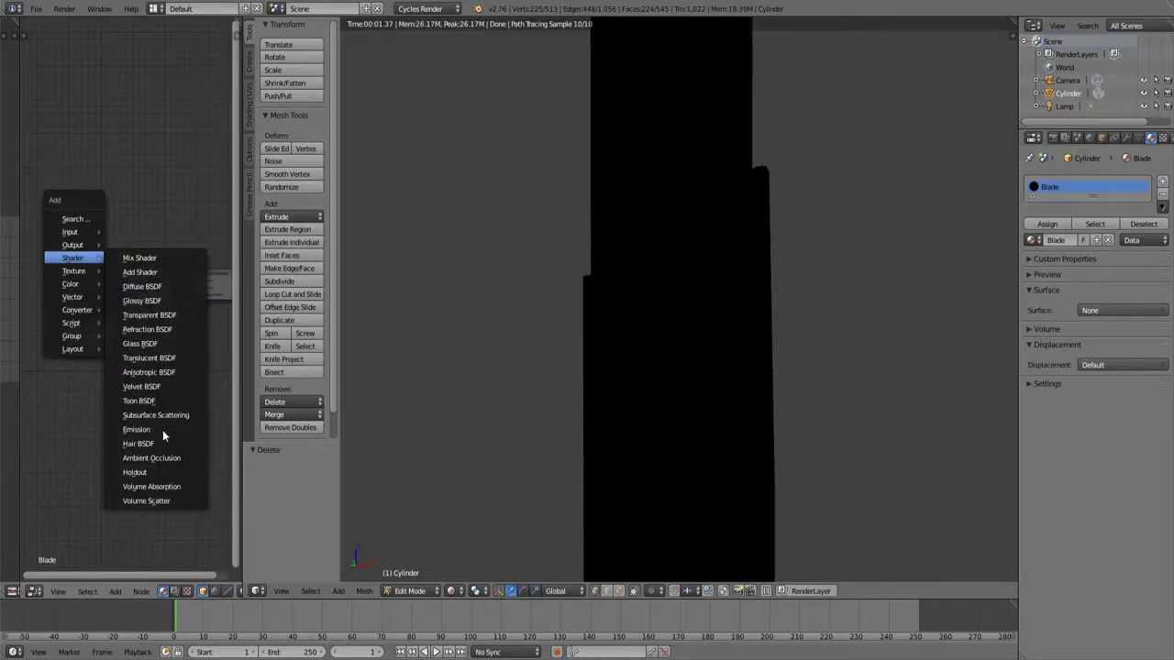
{"action": "left_click", "coordinate": [146, 501]}
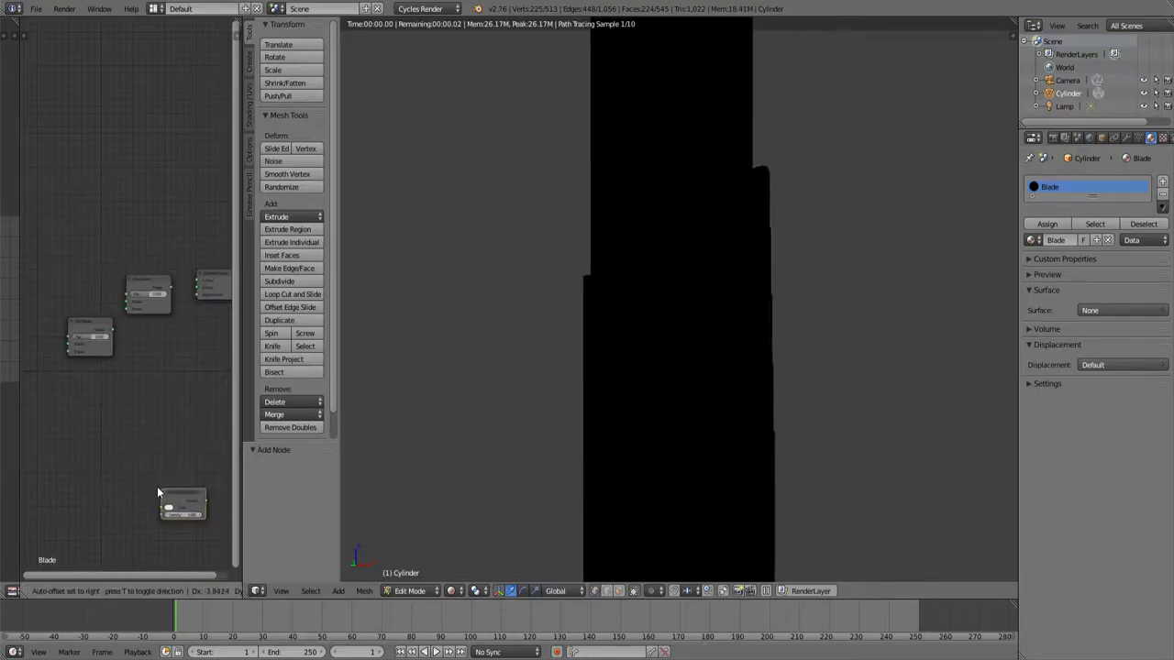
{"action": "left_click", "coordinate": [221, 323]}
Add a Volume Scatter node and place it directly below the Volume Absorption node.
{"action": "middle_click_drag", "start_coordinate": [112, 299], "coordinate": [188, 265]}
{"action": "key", "text": "shift+a"}
{"action": "mouse_move", "coordinate": [187, 265]}
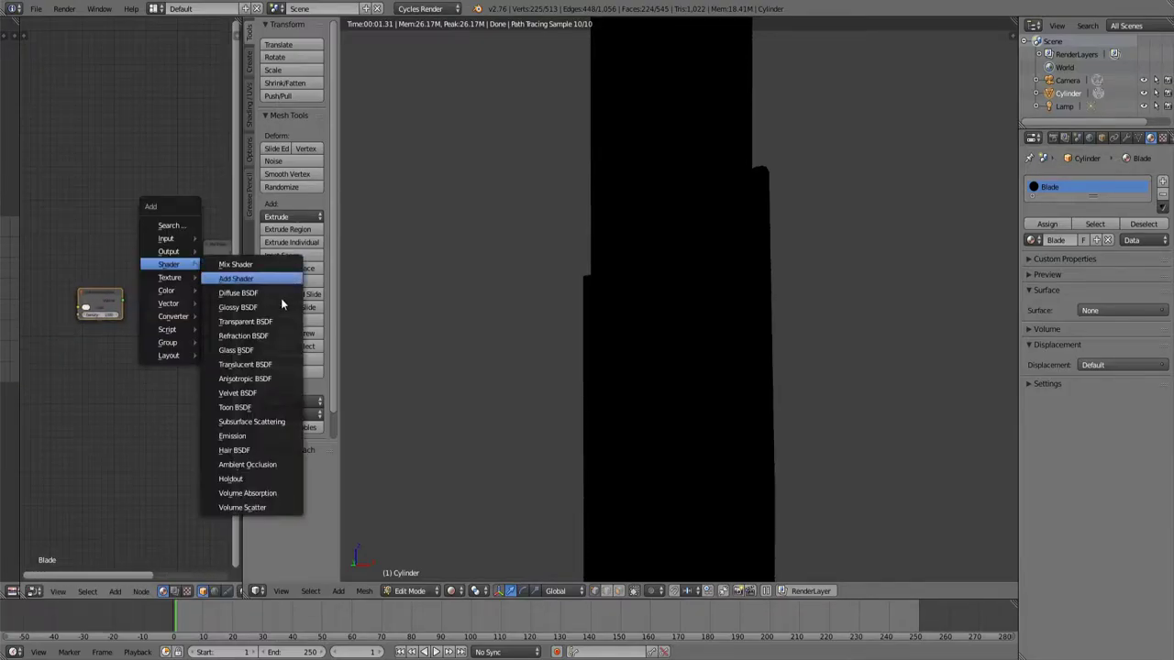
{"action": "left_click", "coordinate": [246, 507]}
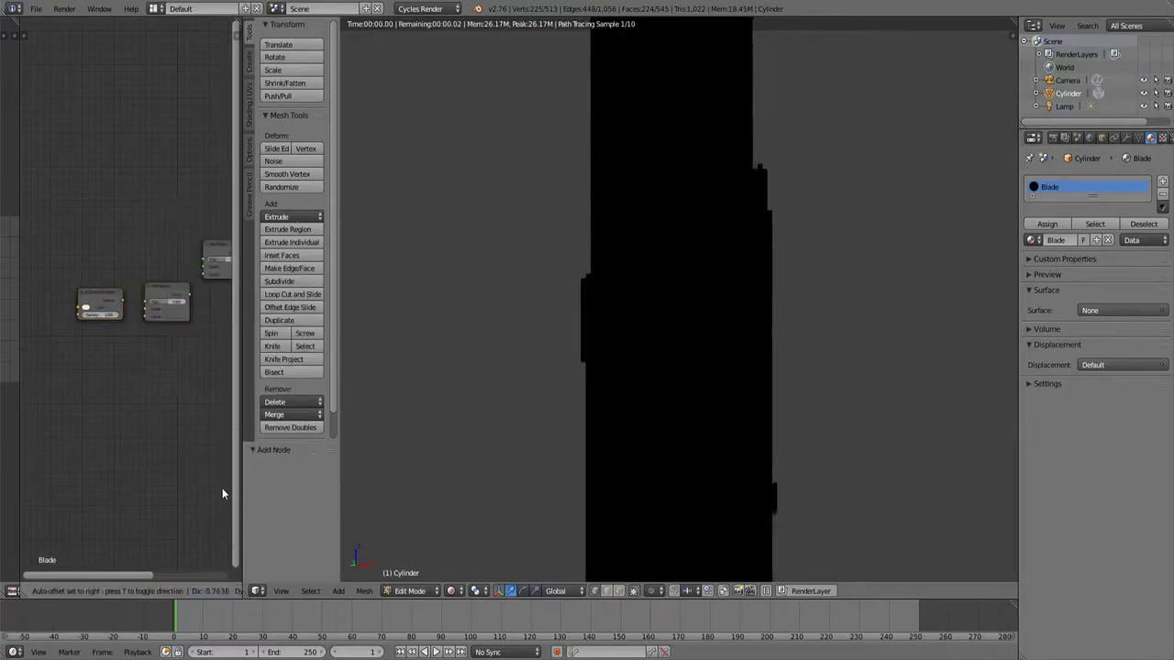
{"action": "left_click", "coordinate": [77, 331]}
Add an Emission node and place it above the two volume nodes.
{"action": "key", "text": "shift+a"}
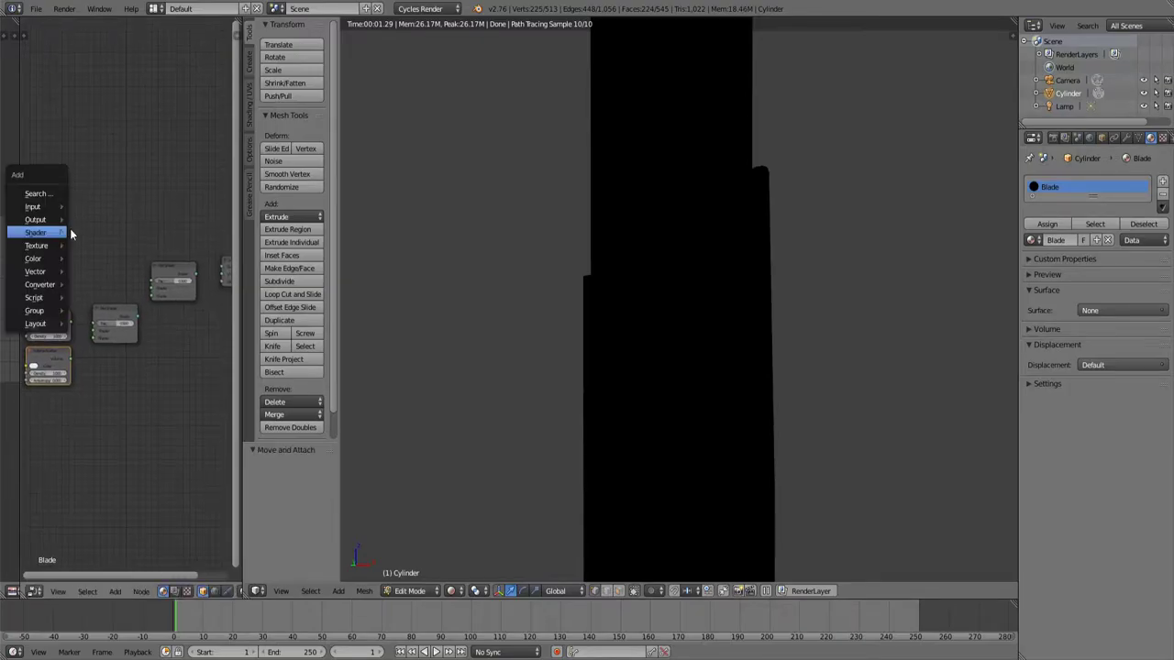
{"action": "mouse_move", "coordinate": [70, 231]}
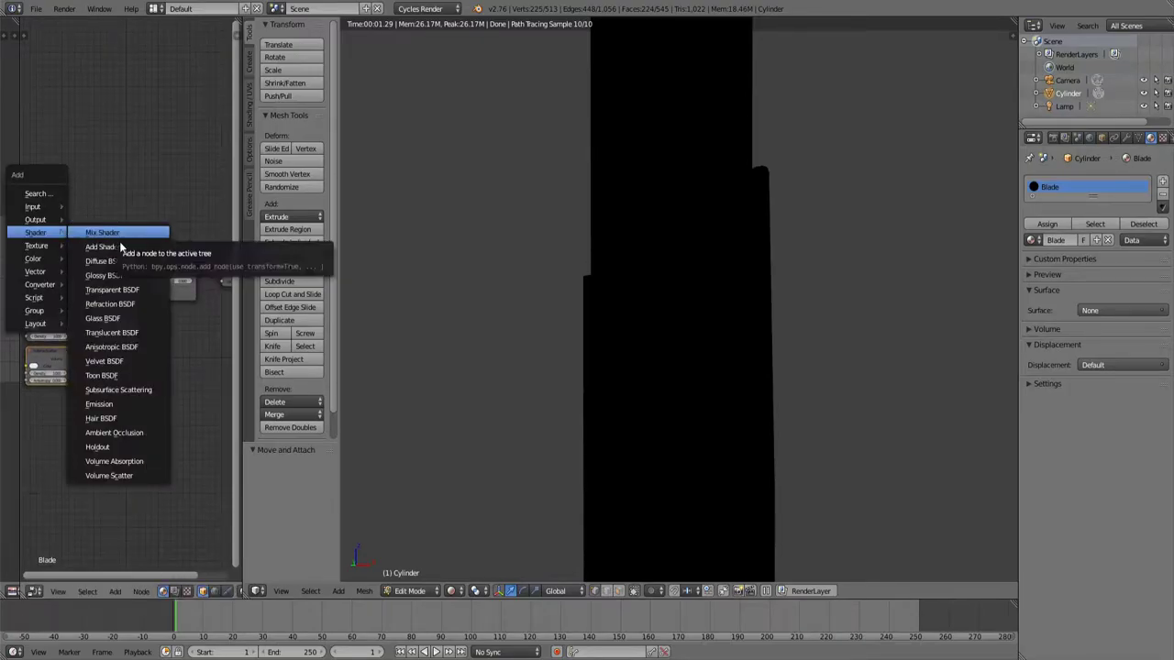
{"action": "left_click", "coordinate": [125, 405]}
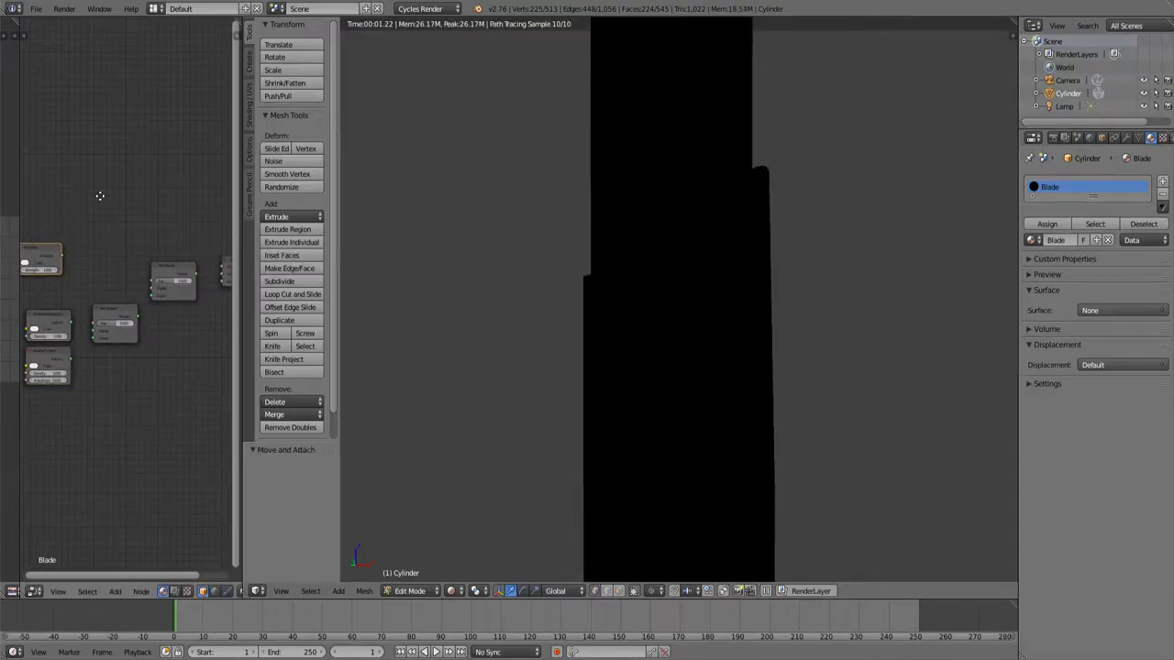
{"action": "middle_click_drag", "start_coordinate": [101, 195], "coordinate": [155, 170]}
{"action": "scroll", "coordinate": [155, 173], "scroll_direction": "up", "scroll_amount": 2}
{"action": "middle_click_drag", "start_coordinate": [65, 214], "coordinate": [90, 223]}
{"action": "scroll", "coordinate": [91, 223], "scroll_direction": "up", "scroll_amount": 2}
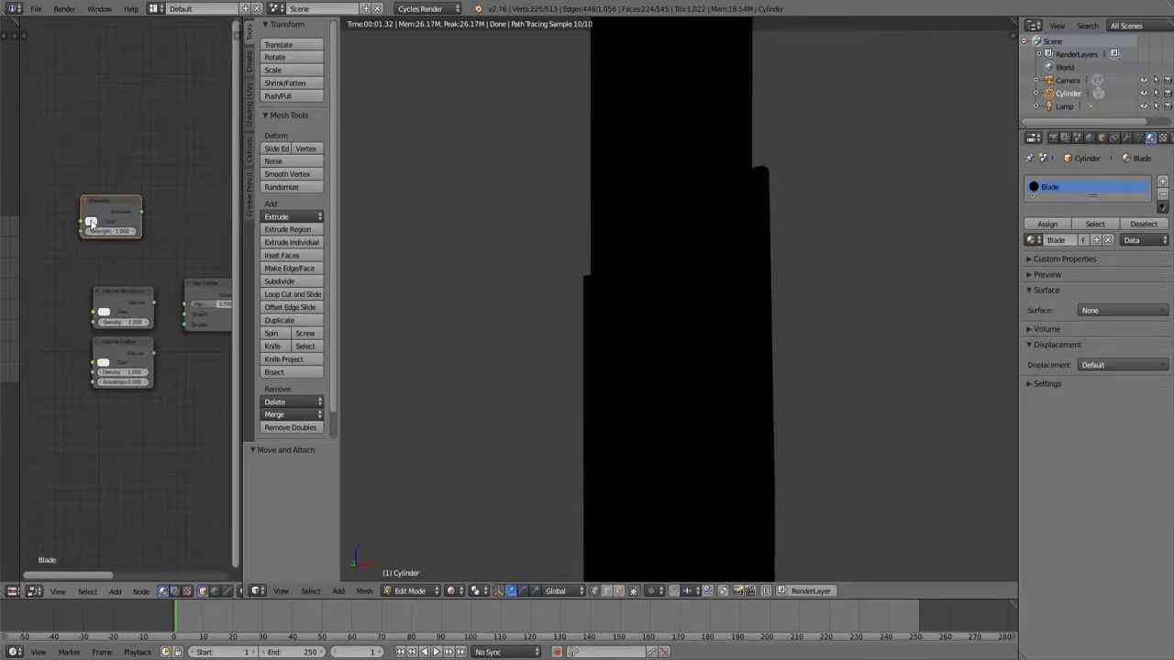
Set the colours of the Emission, Volume Absorption and Volume Scatter nodes to saturated blue and expand the material preview.
{"action": "left_click", "coordinate": [91, 223]}
{"action": "left_click", "coordinate": [148, 99]}
{"action": "left_click", "coordinate": [104, 312]}
{"action": "left_click", "coordinate": [163, 196]}
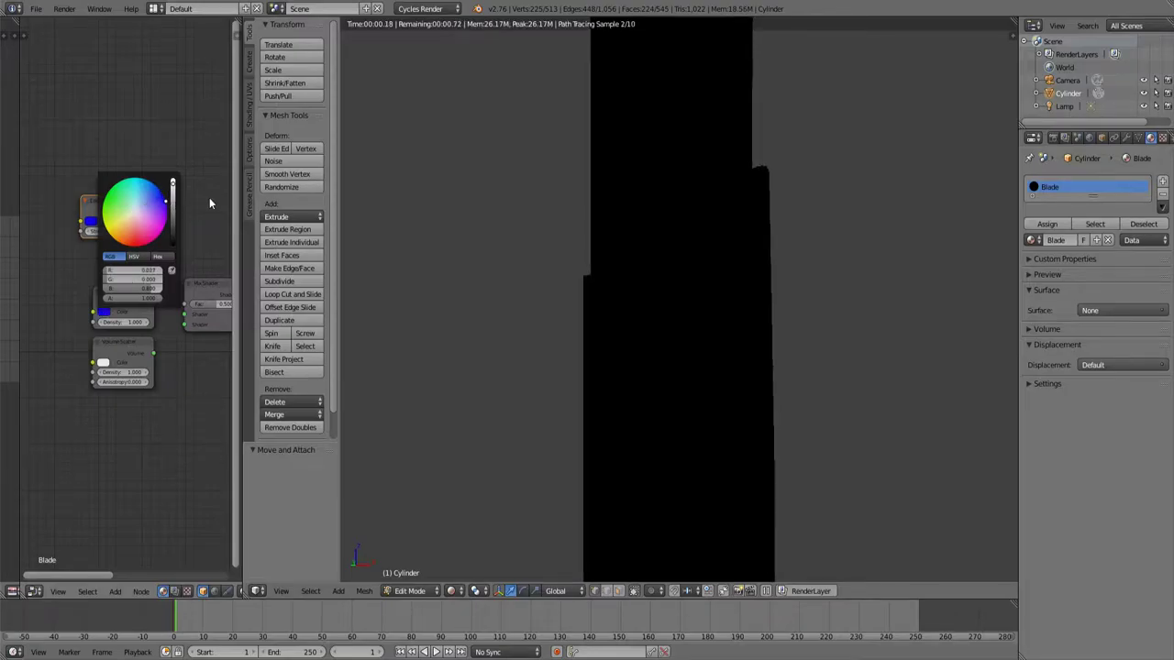
{"action": "left_click", "coordinate": [105, 364]}
{"action": "left_click", "coordinate": [162, 248]}
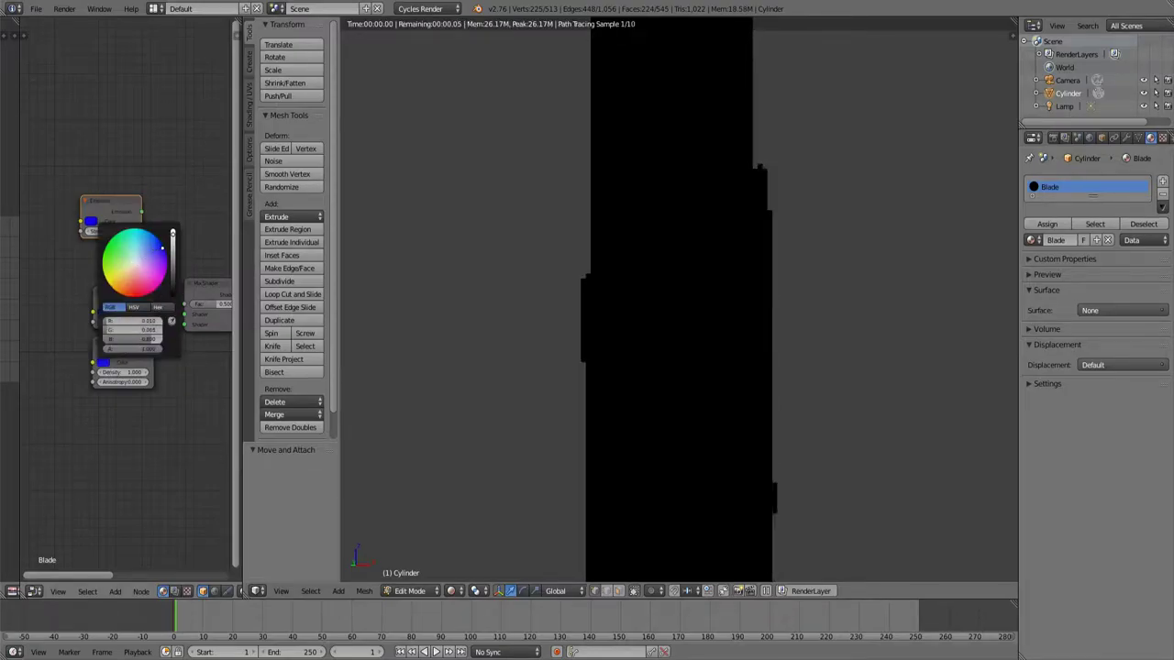
{"action": "left_click", "coordinate": [1047, 275]}
Link both volume nodes into the second Mix Shader, and feed that mix and the Emission node into the first Mix Shader.
{"action": "middle_click_drag", "start_coordinate": [180, 257], "coordinate": [144, 243]}
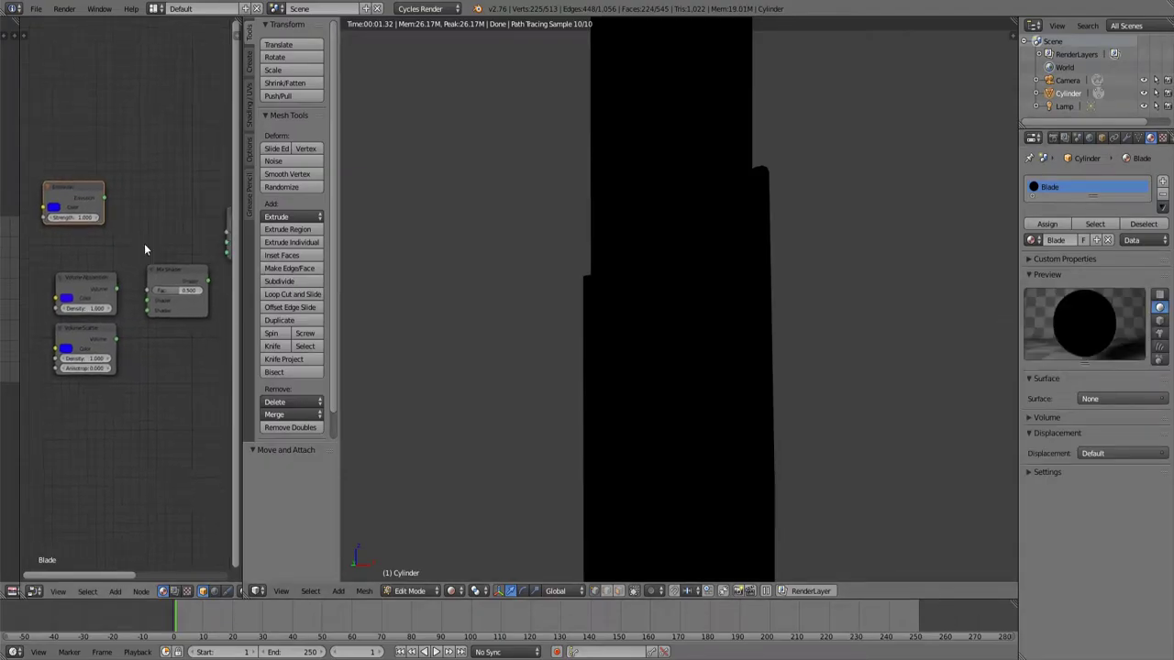
{"action": "left_click_drag", "start_coordinate": [117, 339], "coordinate": [146, 301]}
{"action": "left_click_drag", "start_coordinate": [105, 198], "coordinate": [119, 204]}
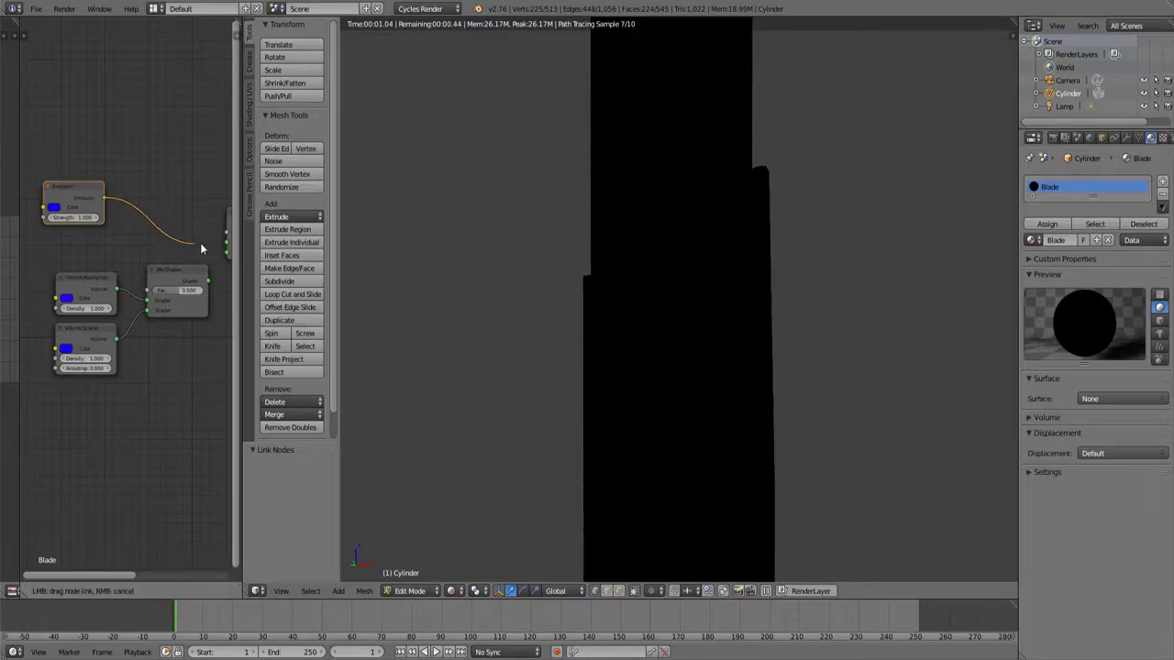
{"action": "left_click_drag", "start_coordinate": [202, 247], "coordinate": [227, 236]}
{"action": "left_click_drag", "start_coordinate": [207, 282], "coordinate": [227, 237]}
{"action": "left_click_drag", "start_coordinate": [104, 199], "coordinate": [225, 244]}
Link the first Mix Shader's output to the Volume input of the Material Output.
{"action": "middle_click_drag", "start_coordinate": [179, 219], "coordinate": [57, 222]}
{"action": "scroll", "coordinate": [134, 237], "scroll_direction": "up", "scroll_amount": 1}
{"action": "scroll", "coordinate": [138, 232], "scroll_direction": "down", "scroll_amount": 3}
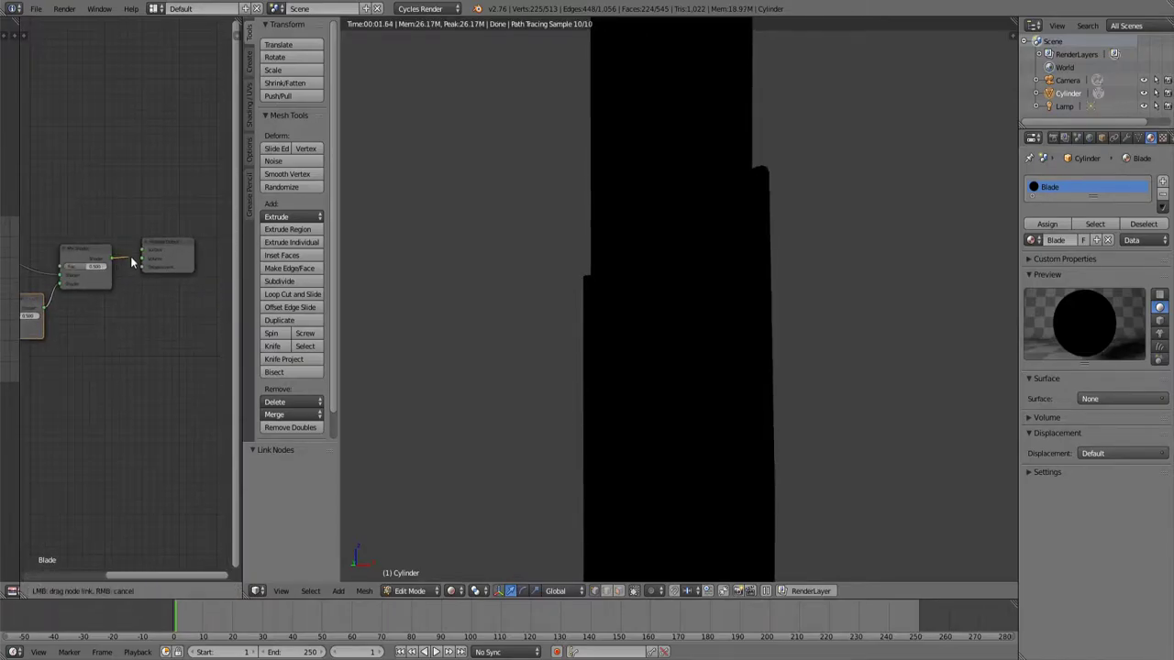
{"action": "left_click_drag", "start_coordinate": [117, 264], "coordinate": [140, 257]}
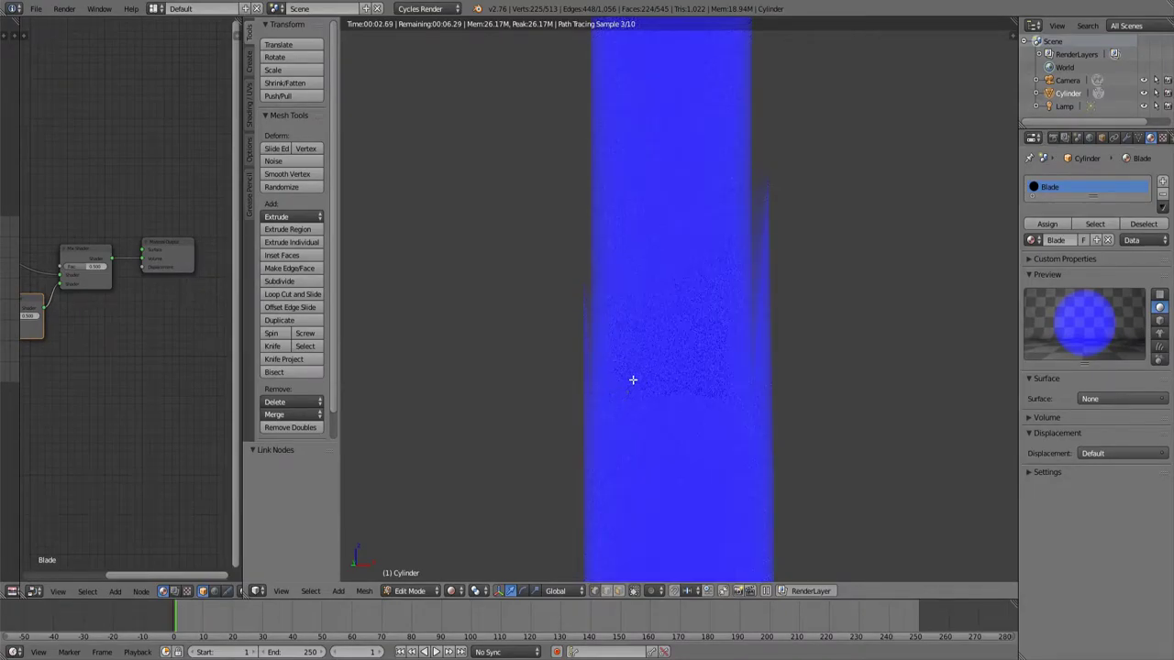
{"action": "scroll", "coordinate": [619, 370], "scroll_direction": "down", "scroll_amount": 5}
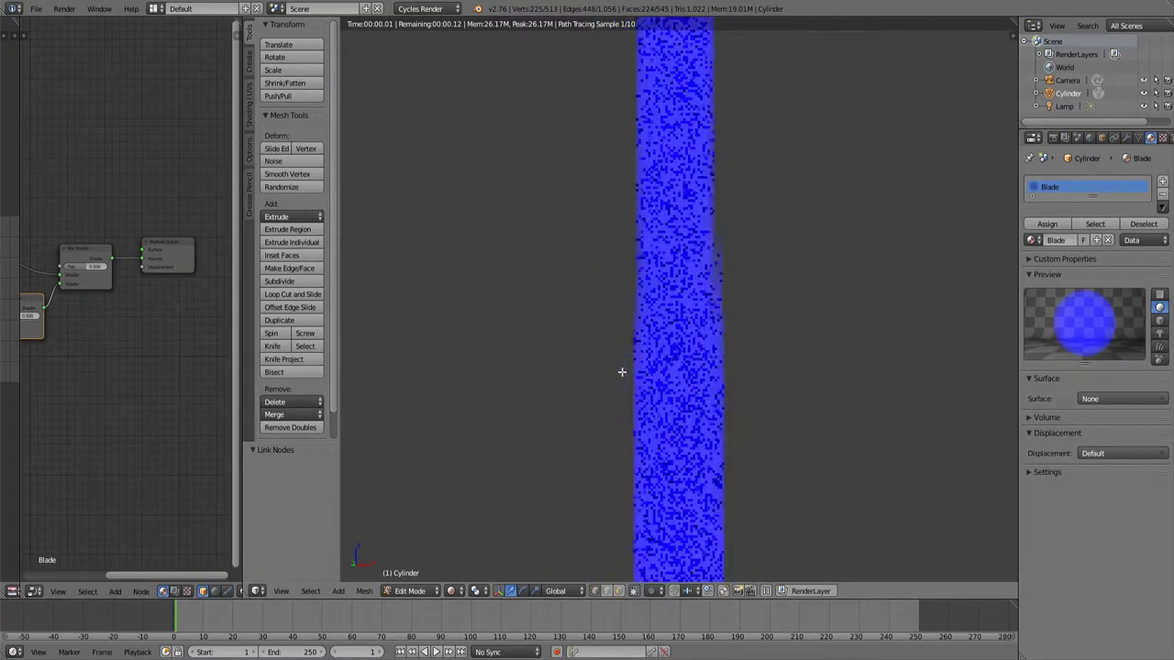
Switch the viewport to Material shading and assign the Blade material to the selected blade faces.
{"action": "left_click", "coordinate": [451, 590]}
{"action": "left_click", "coordinate": [498, 523]}
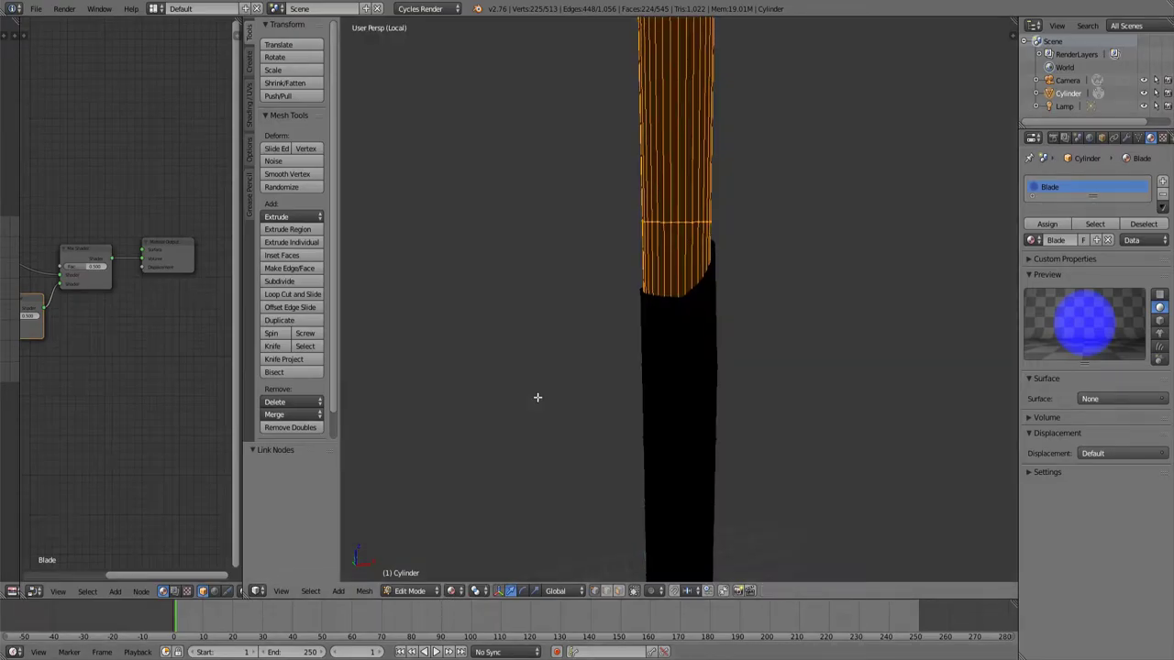
{"action": "middle_click_drag", "start_coordinate": [538, 398], "coordinate": [550, 431]}
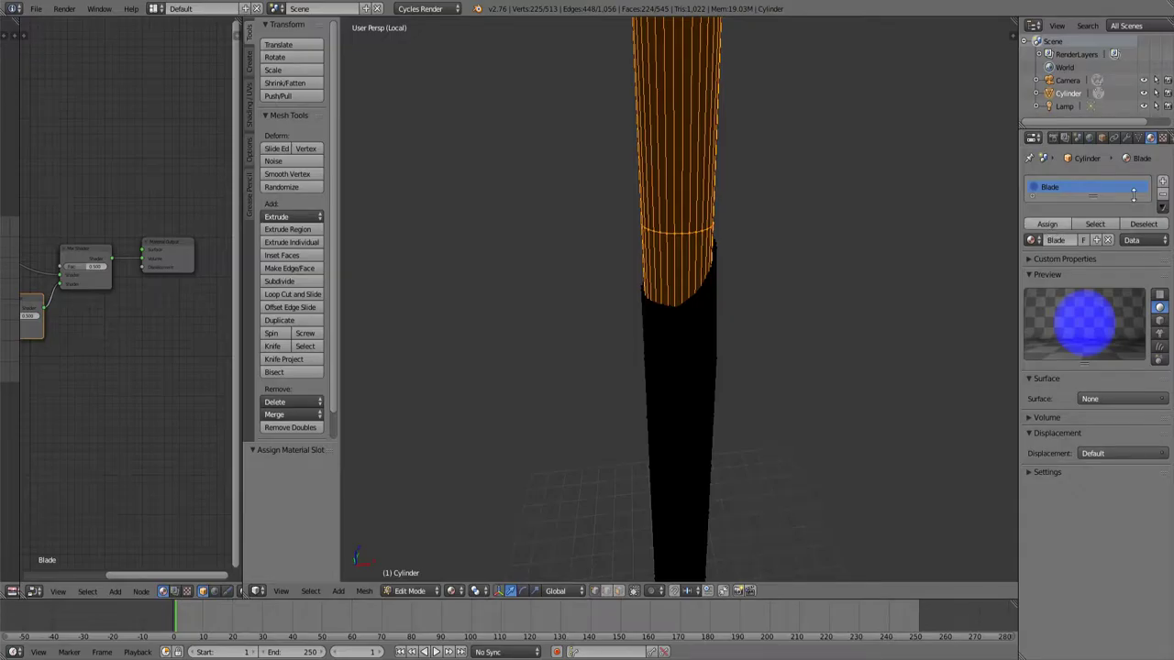
Add a second material slot with a new material that uses a Glossy BSDF surface.
{"action": "left_click", "coordinate": [1164, 185]}
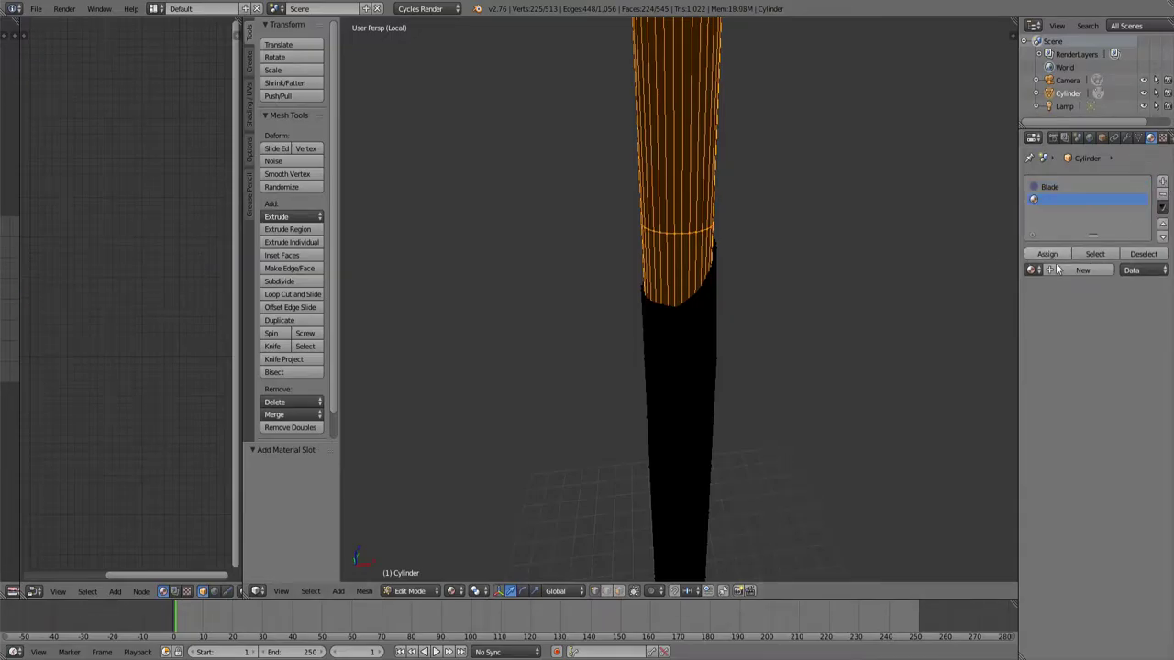
{"action": "left_click", "coordinate": [1060, 269]}
{"action": "left_click", "coordinate": [1092, 428]}
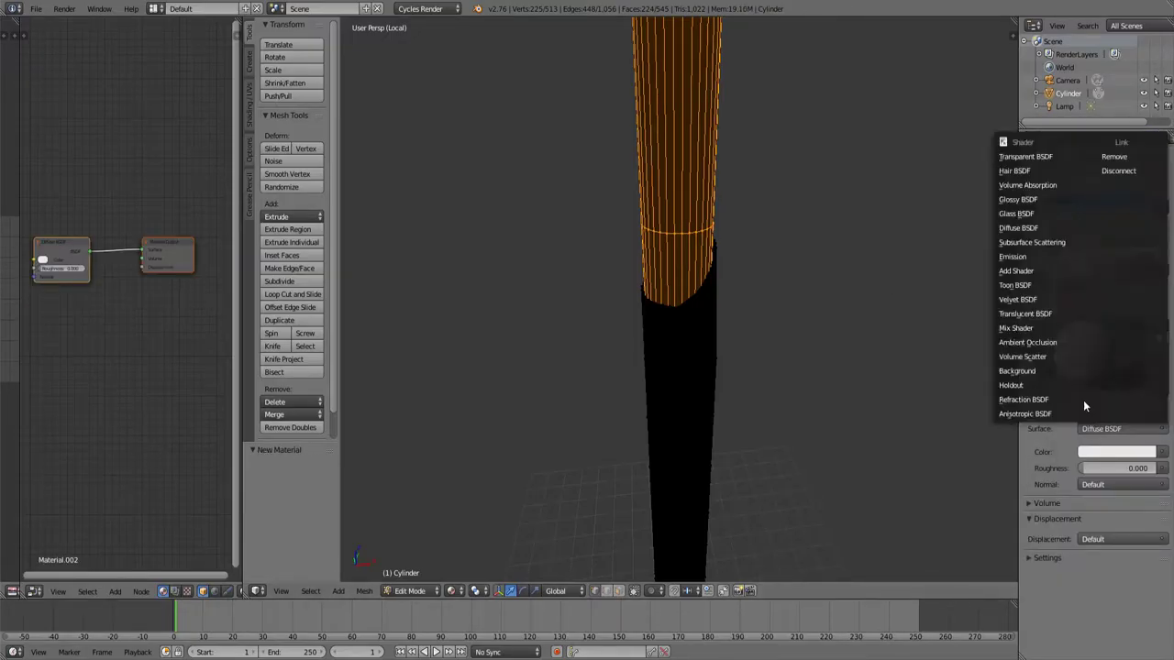
{"action": "left_click", "coordinate": [1022, 199]}
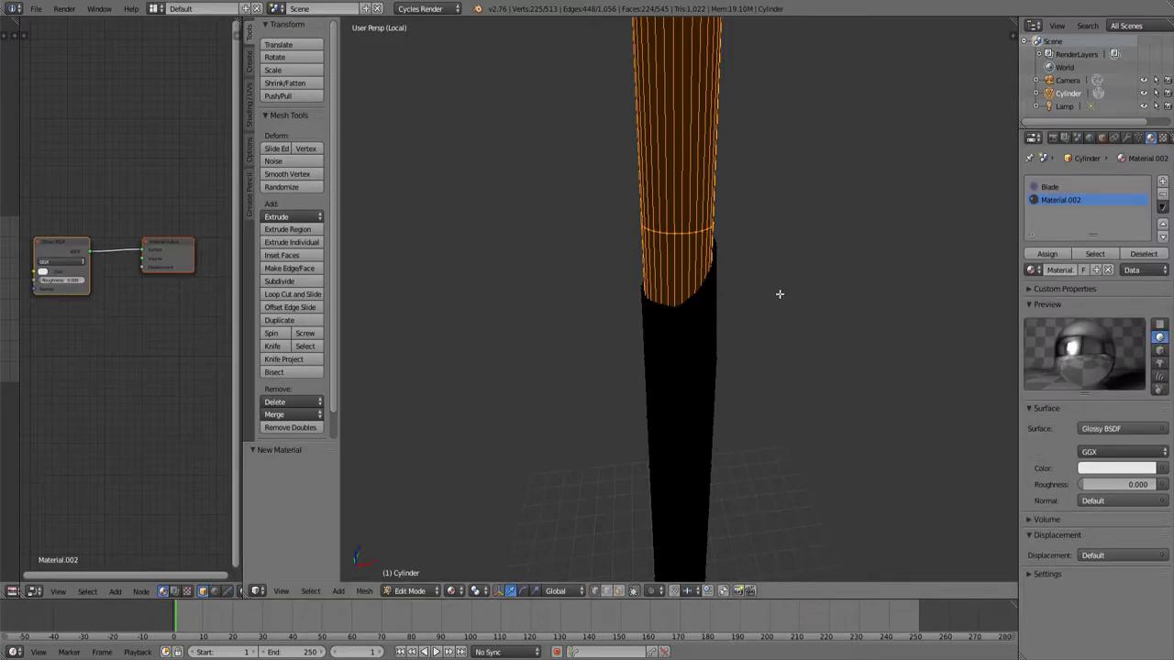
Invert the selection to the hilt geometry and assign the new glossy material to it.
{"action": "key", "text": "ctrl+i"}
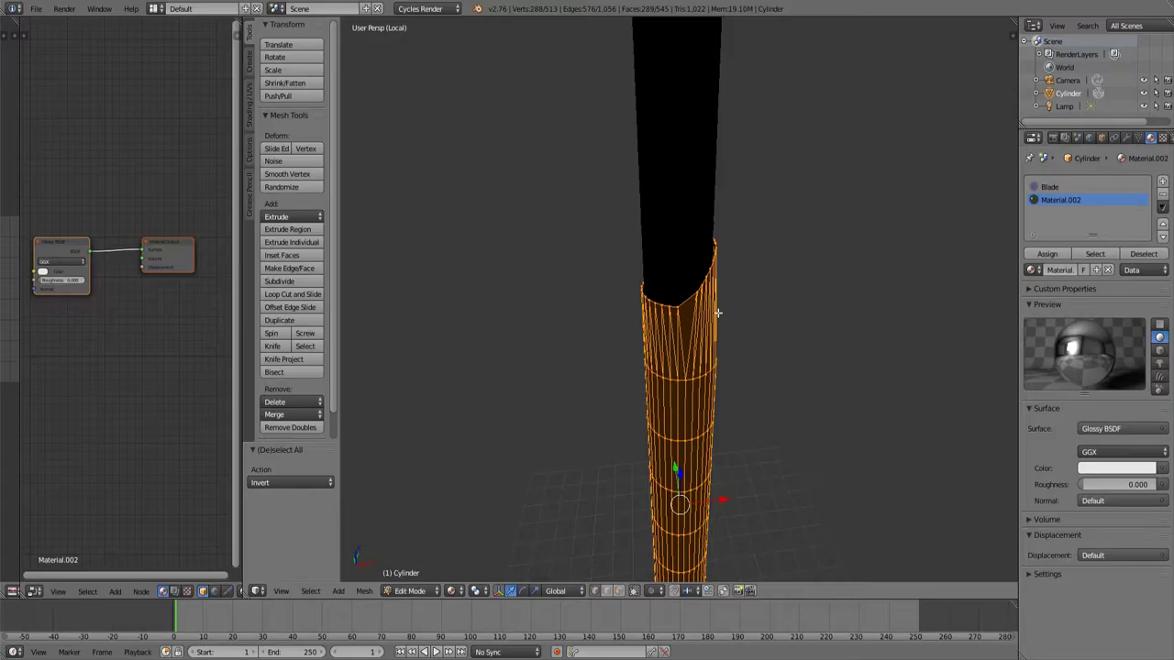
{"action": "middle_click_drag", "start_coordinate": [746, 309], "coordinate": [1027, 263]}
{"action": "left_click", "coordinate": [1046, 253]}
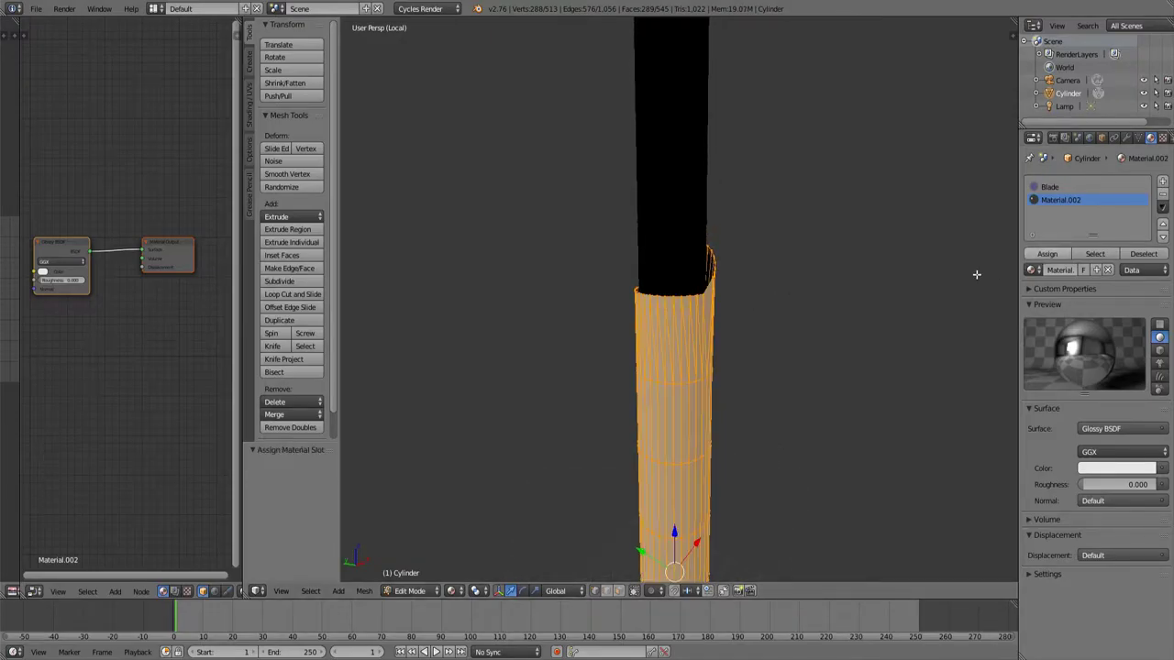
In wireframe, select the raised slanted rim vertices of the hilt and move them about 0.2 units outward along X.
{"action": "middle_click_drag", "start_coordinate": [847, 311], "coordinate": [762, 248]}
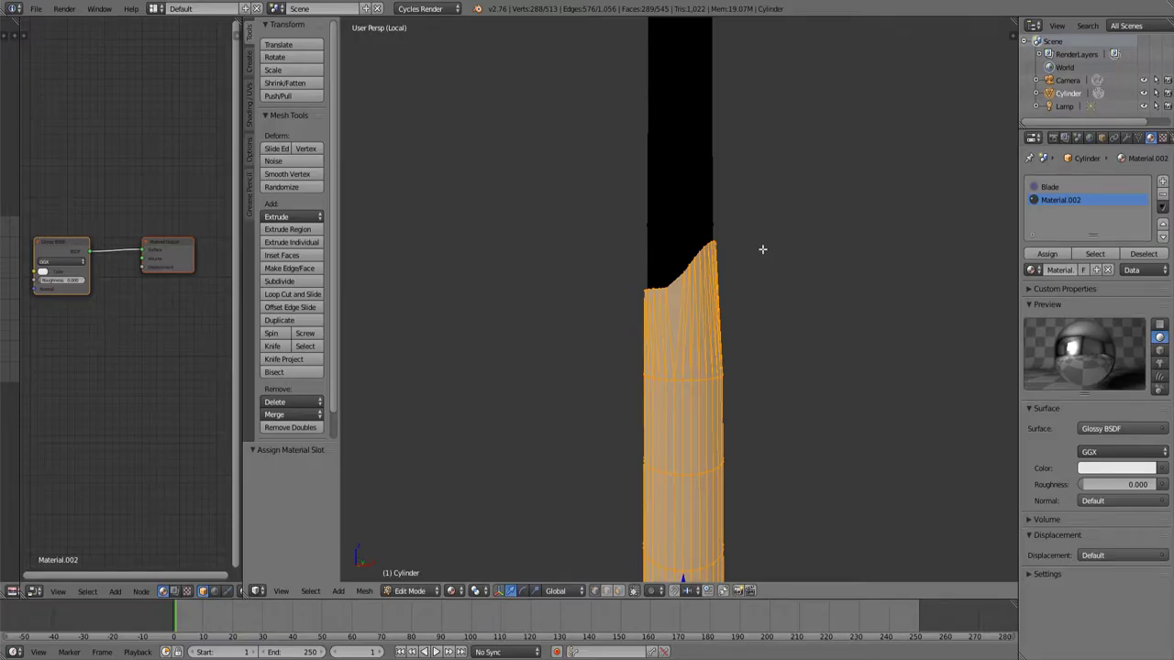
{"action": "middle_click_drag", "start_coordinate": [762, 249], "coordinate": [762, 279]}
{"action": "scroll", "coordinate": [762, 279], "scroll_direction": "up", "scroll_amount": 2}
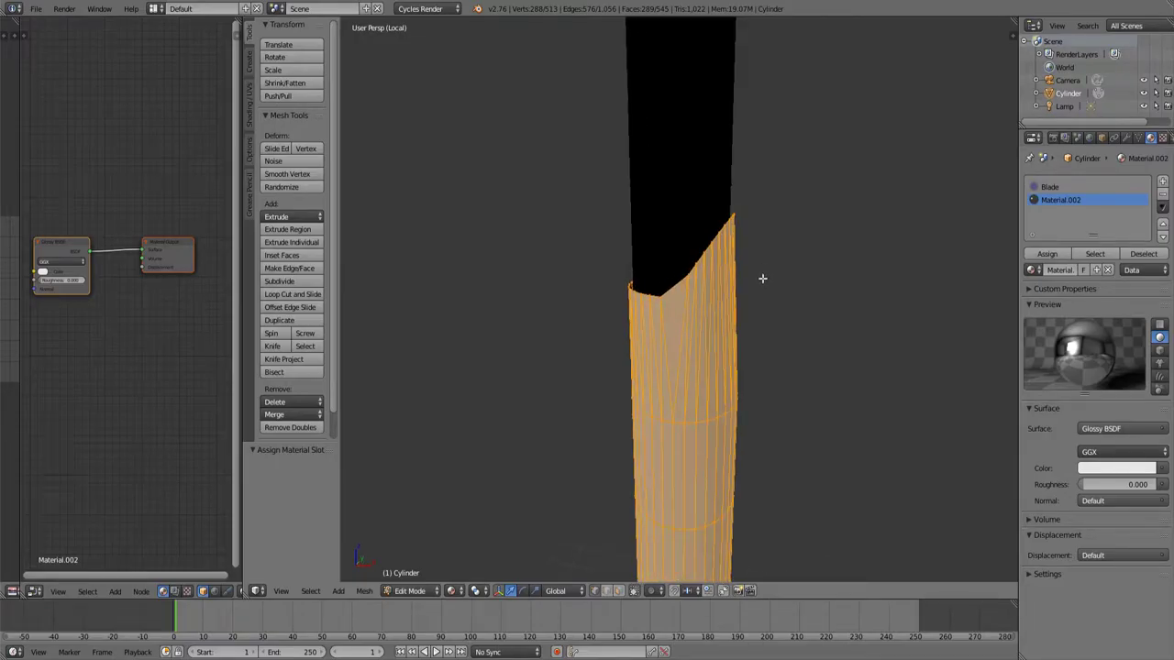
{"action": "key", "text": "z"}
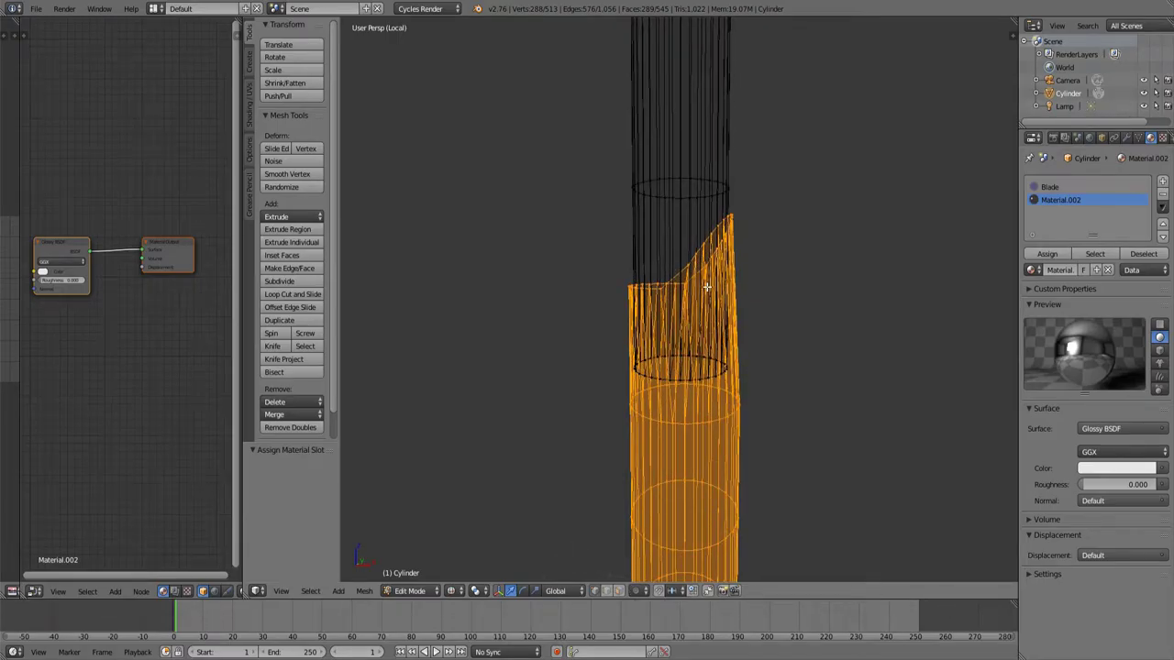
{"action": "middle_click_drag", "start_coordinate": [707, 288], "coordinate": [723, 285]}
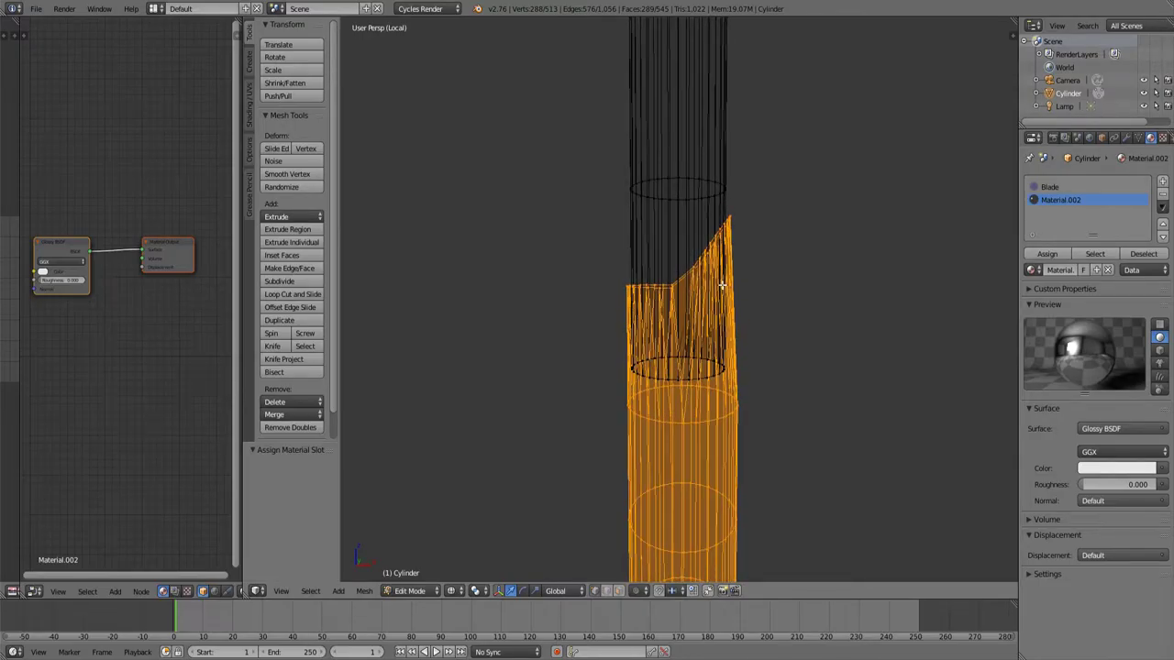
{"action": "key", "text": "a"}
{"action": "key", "text": "c"}
{"action": "mouse_move", "coordinate": [694, 269]}
{"action": "left_mouse_down"}
{"action": "mouse_move", "coordinate": [710, 230]}
{"action": "mouse_move", "coordinate": [734, 217]}
{"action": "left_mouse_up"}
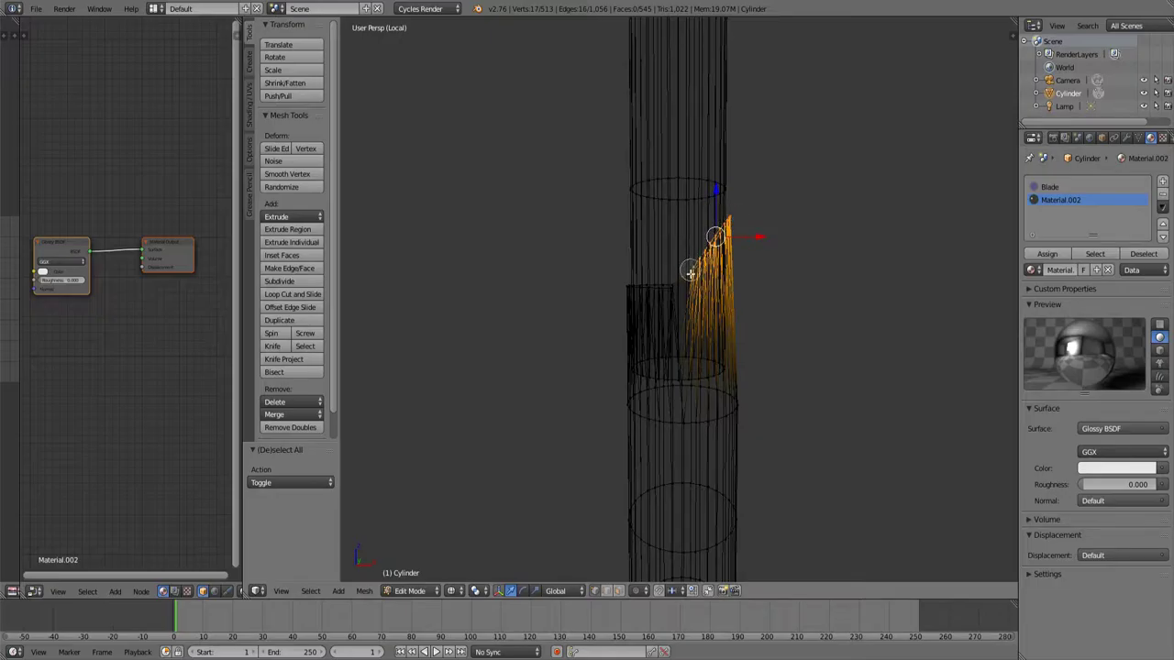
{"action": "key", "text": "g"}
{"action": "key", "text": "x"}
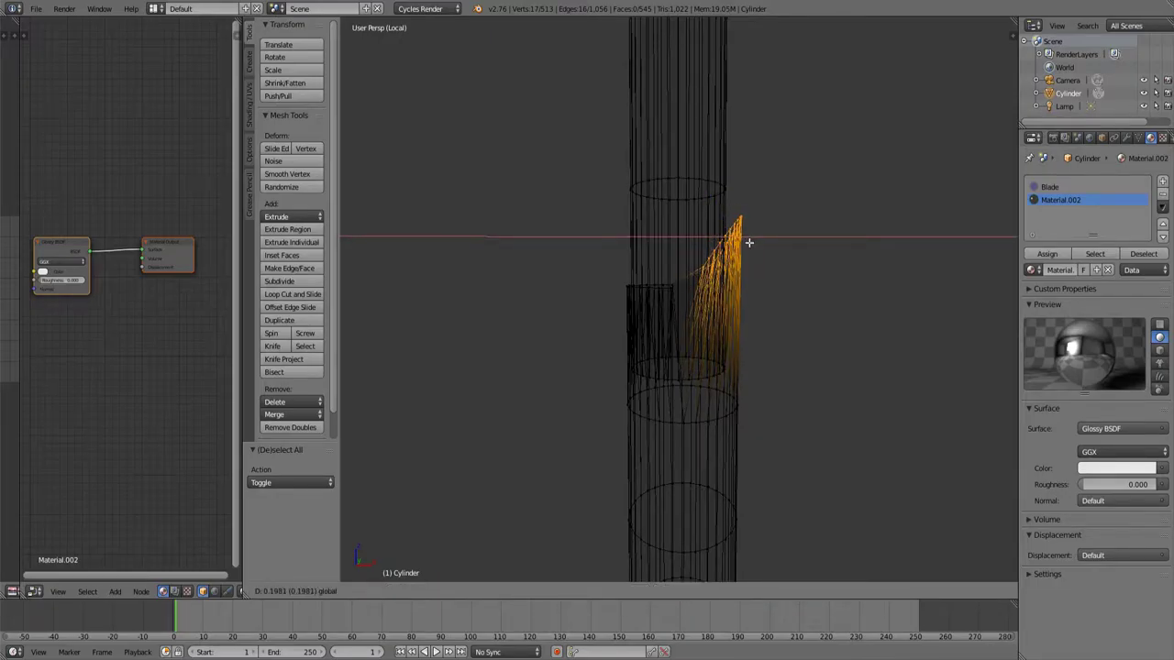
{"action": "left_click", "coordinate": [746, 242]}
{"action": "middle_click_drag", "start_coordinate": [752, 254], "coordinate": [541, 397]}
{"action": "key", "text": "a"}
{"action": "key", "text": "Tab"}
{"action": "key", "text": "Tab"}
Insert a Mix Shader node on the link between the Glossy BSDF and the Material Output.
{"action": "middle_click_drag", "start_coordinate": [112, 340], "coordinate": [227, 372]}
{"action": "scroll", "coordinate": [191, 371], "scroll_direction": "up", "scroll_amount": 2}
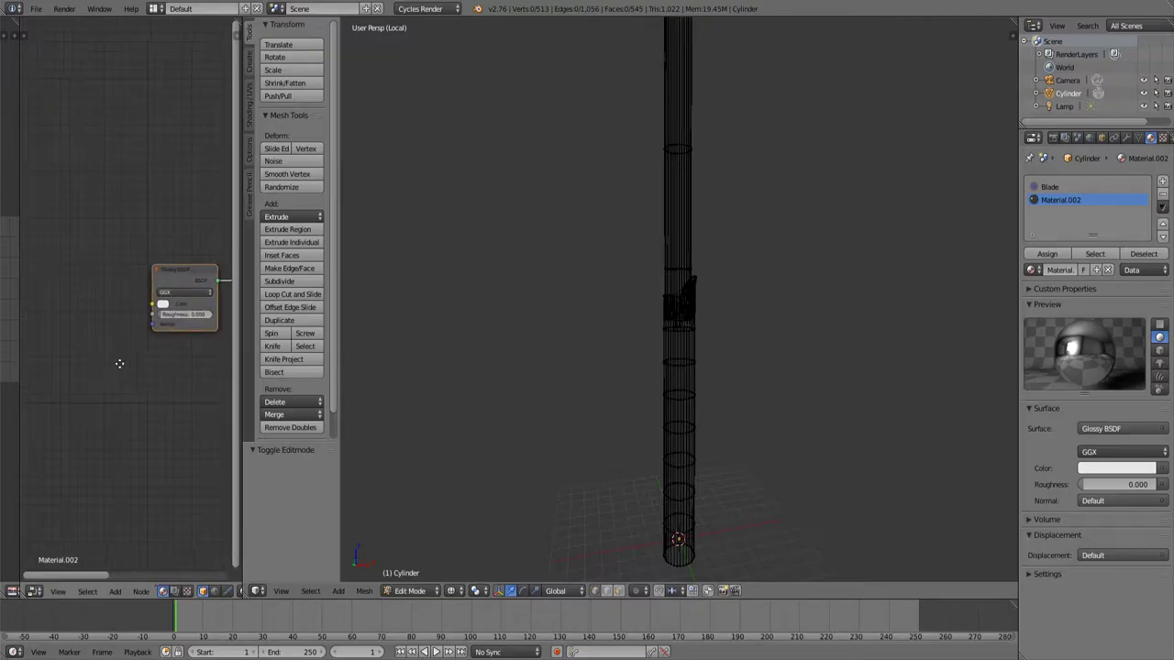
{"action": "middle_click_drag", "start_coordinate": [153, 364], "coordinate": [104, 360]}
{"action": "key", "text": "shift+a"}
{"action": "mouse_move", "coordinate": [102, 360]}
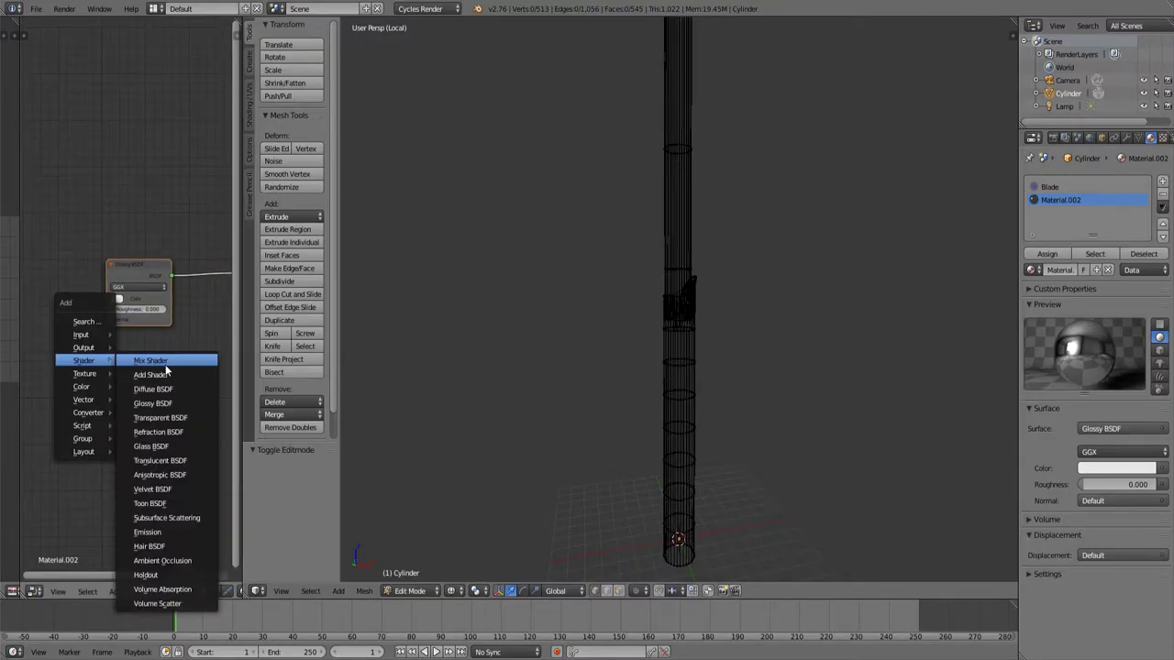
{"action": "left_click", "coordinate": [150, 361]}
{"action": "left_click", "coordinate": [111, 368]}
Add a Diffuse BSDF below the Glossy node, give it a warm off-white colour and link it to the Mix Shader's second Shader input.
{"action": "key", "text": "shift+a"}
{"action": "mouse_move", "coordinate": [112, 367]}
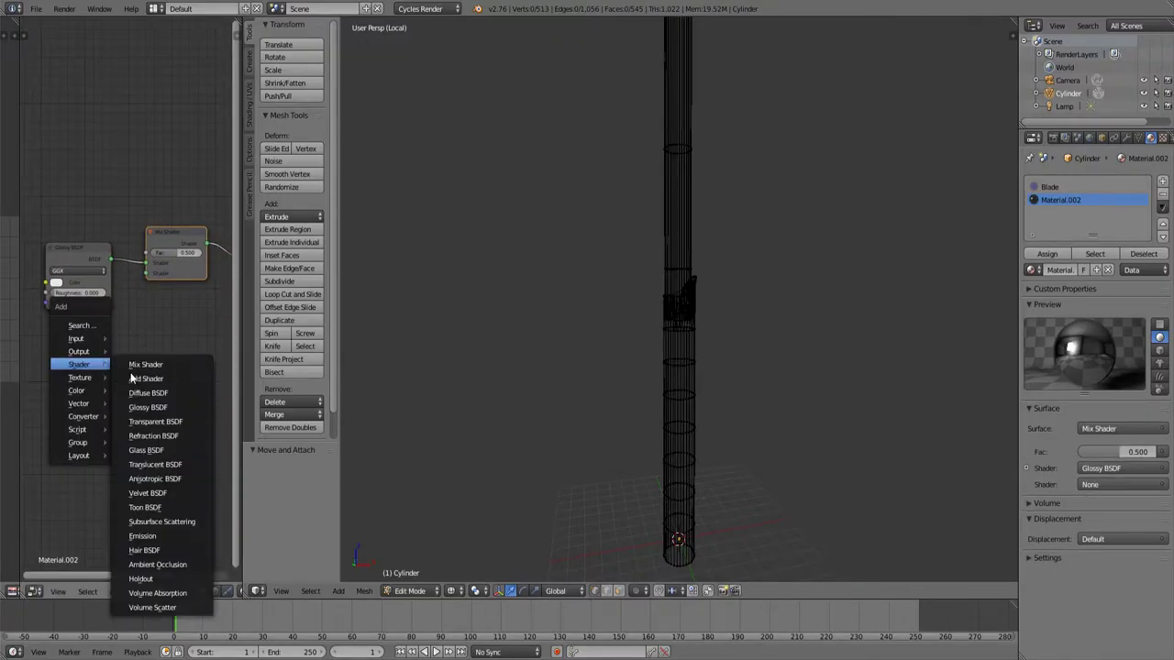
{"action": "left_click", "coordinate": [135, 398]}
{"action": "left_click", "coordinate": [50, 326]}
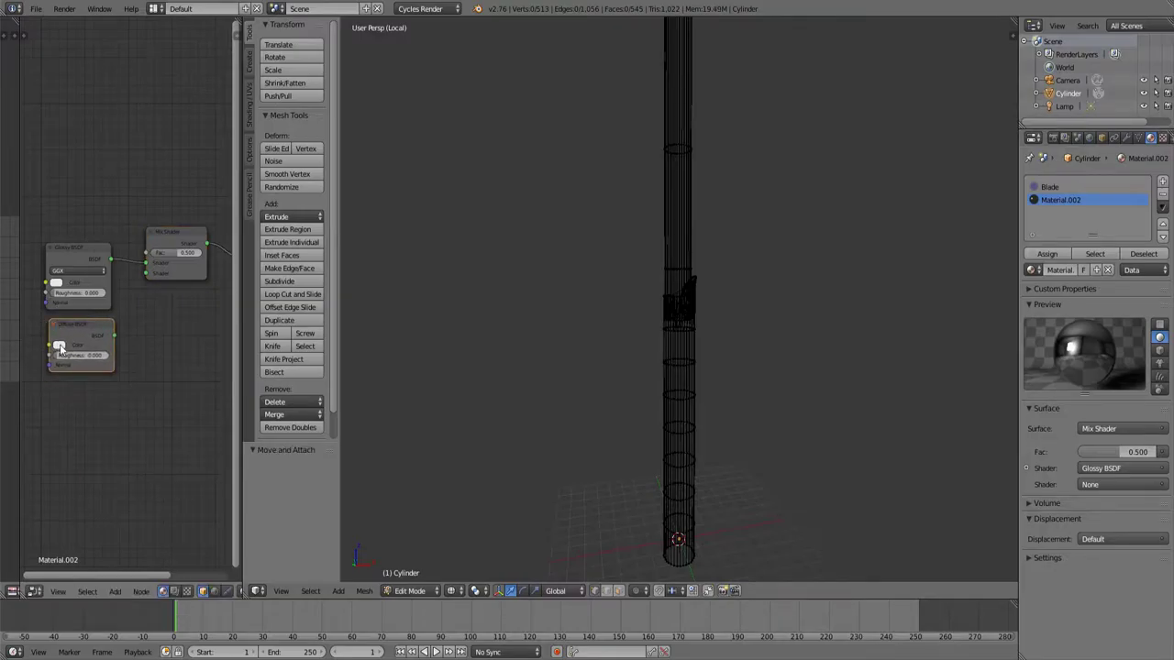
{"action": "left_click", "coordinate": [61, 346]}
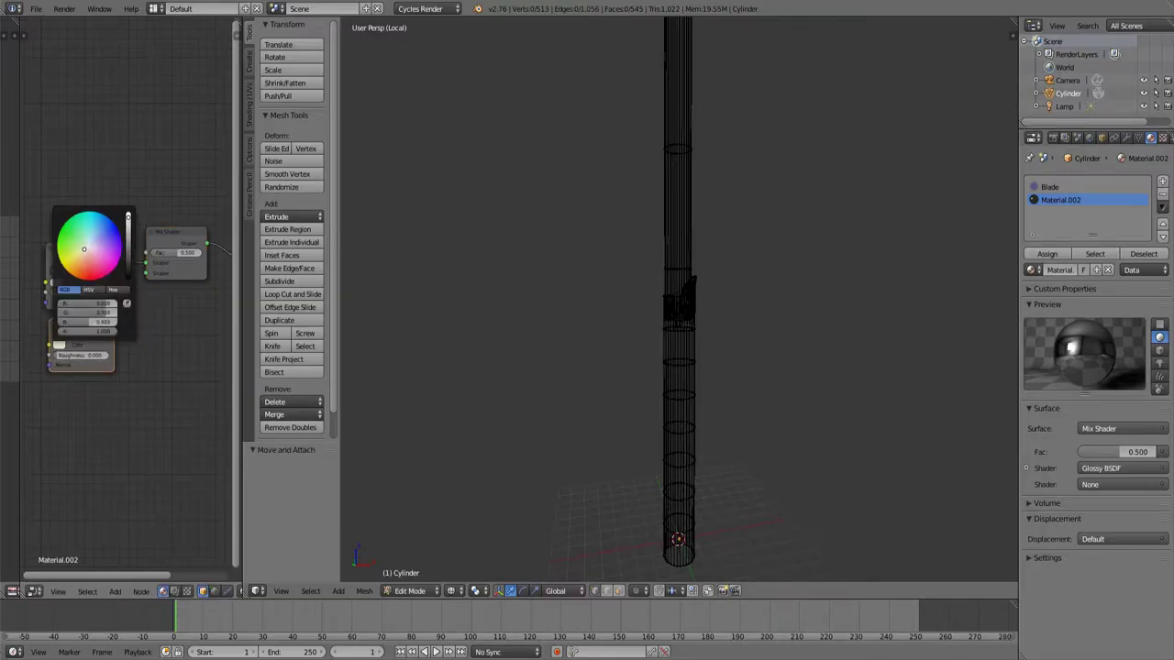
{"action": "left_click", "coordinate": [59, 347]}
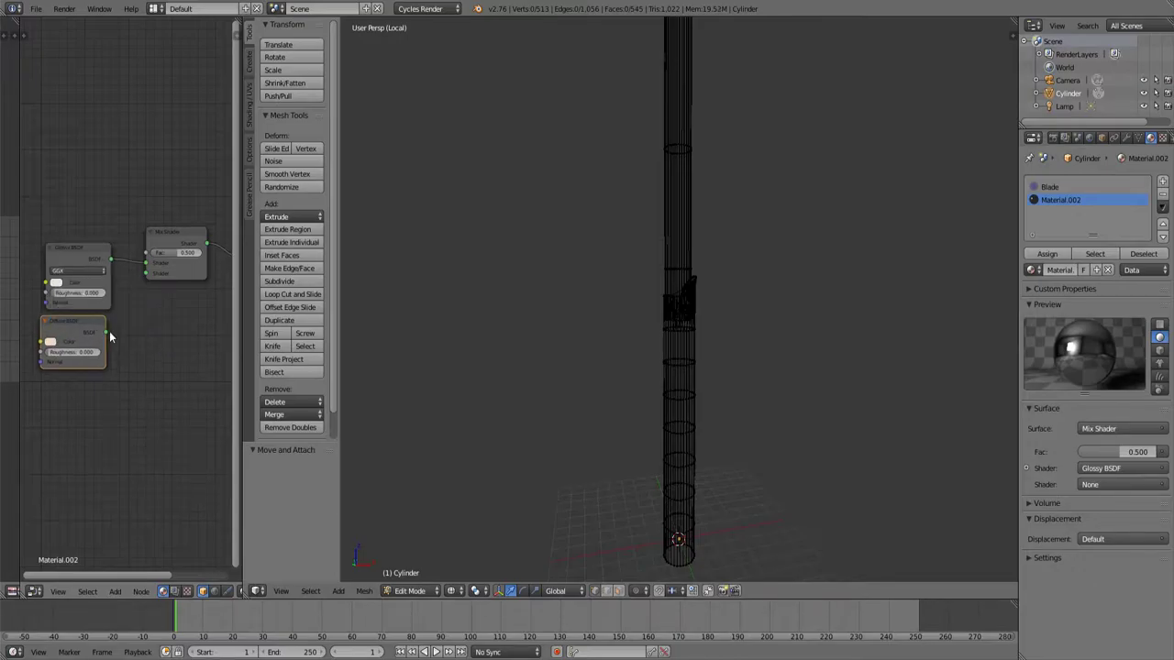
{"action": "left_click_drag", "start_coordinate": [108, 332], "coordinate": [114, 334]}
{"action": "left_click_drag", "start_coordinate": [143, 282], "coordinate": [144, 279]}
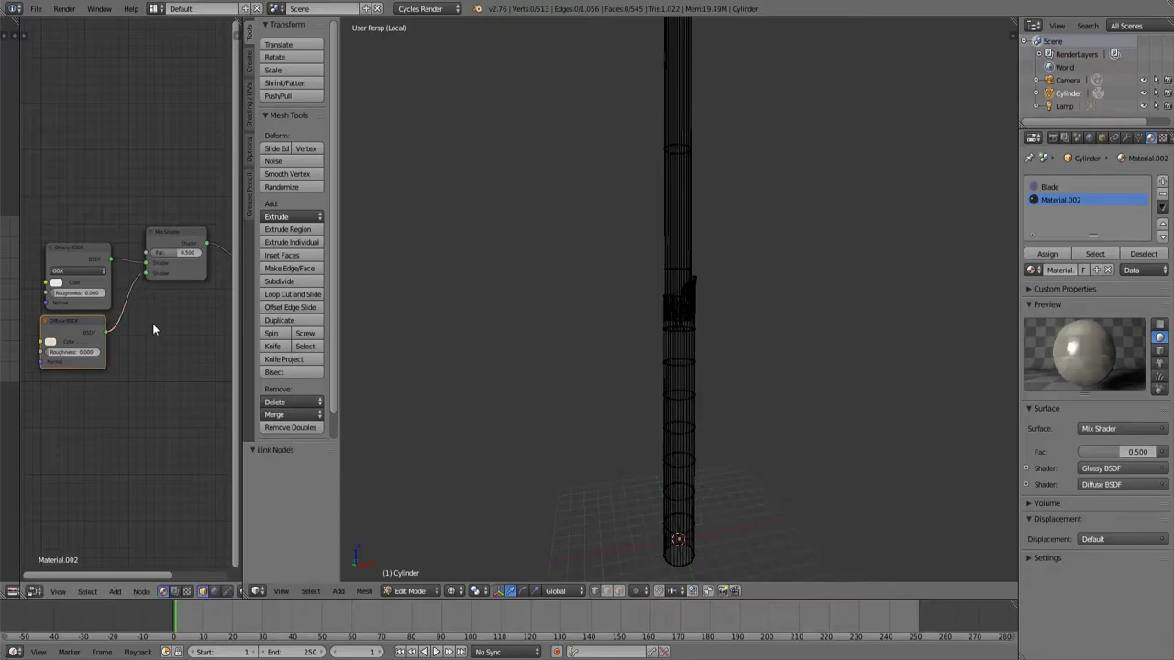
Switch the viewport to Rendered shading and examine the hilt and the full length of the blade.
{"action": "middle_click_drag", "start_coordinate": [587, 461], "coordinate": [541, 488]}
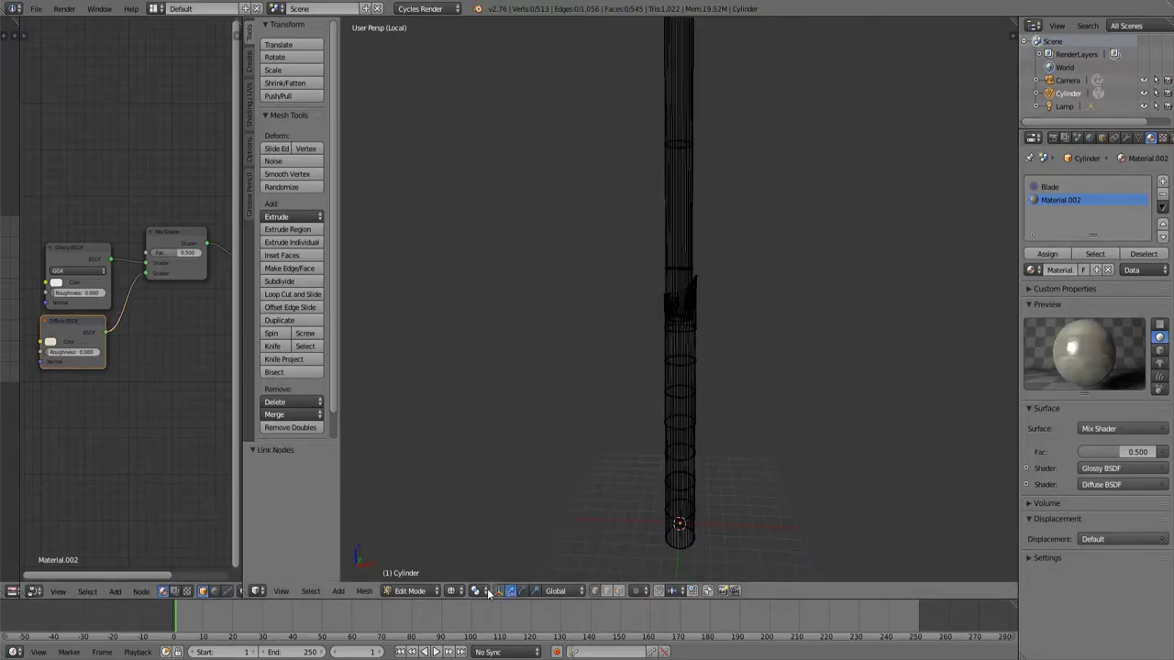
{"action": "left_click", "coordinate": [488, 591]}
{"action": "left_click", "coordinate": [492, 501]}
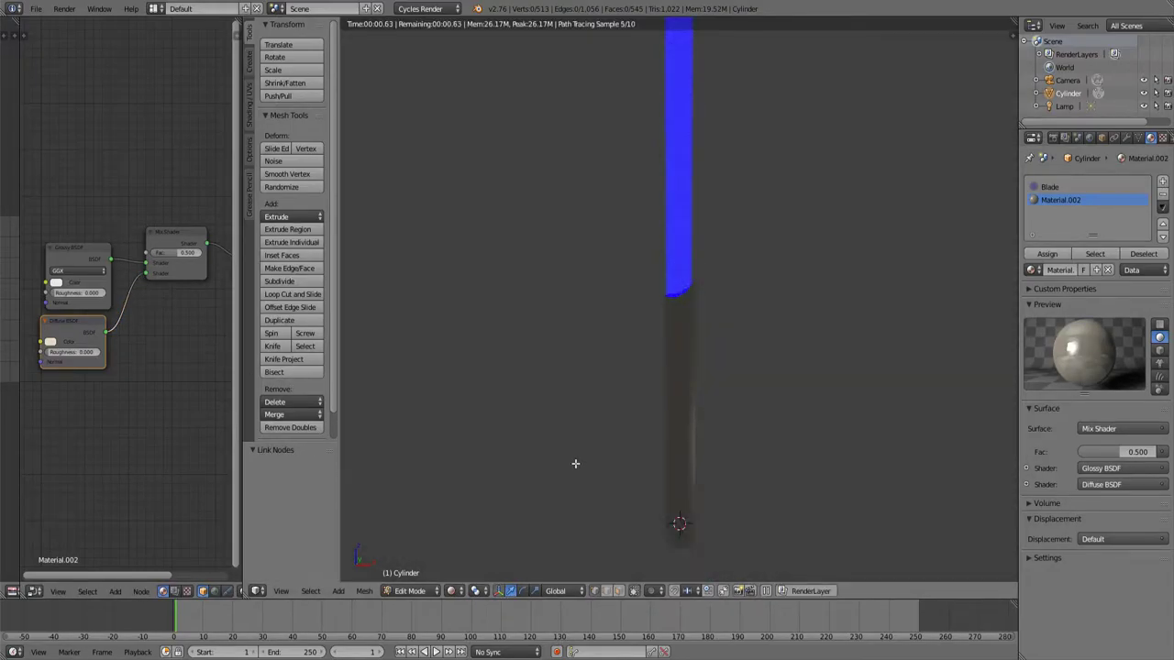
{"action": "middle_click_drag", "start_coordinate": [575, 464], "coordinate": [574, 427]}
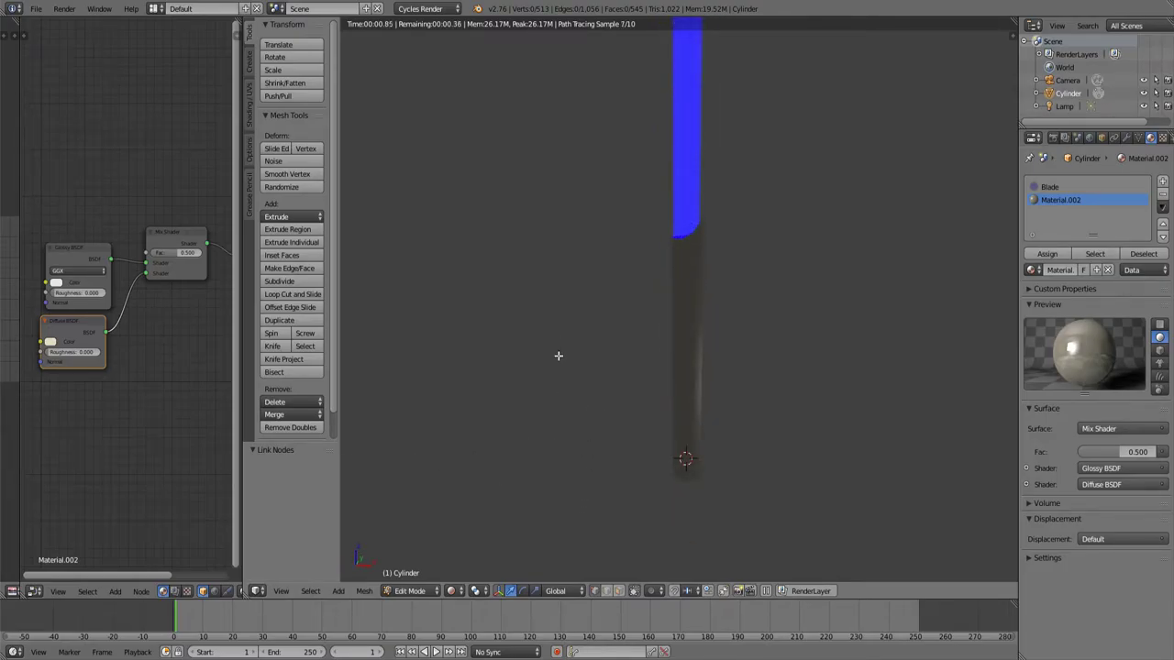
{"action": "middle_click_drag", "start_coordinate": [558, 356], "coordinate": [522, 461]}
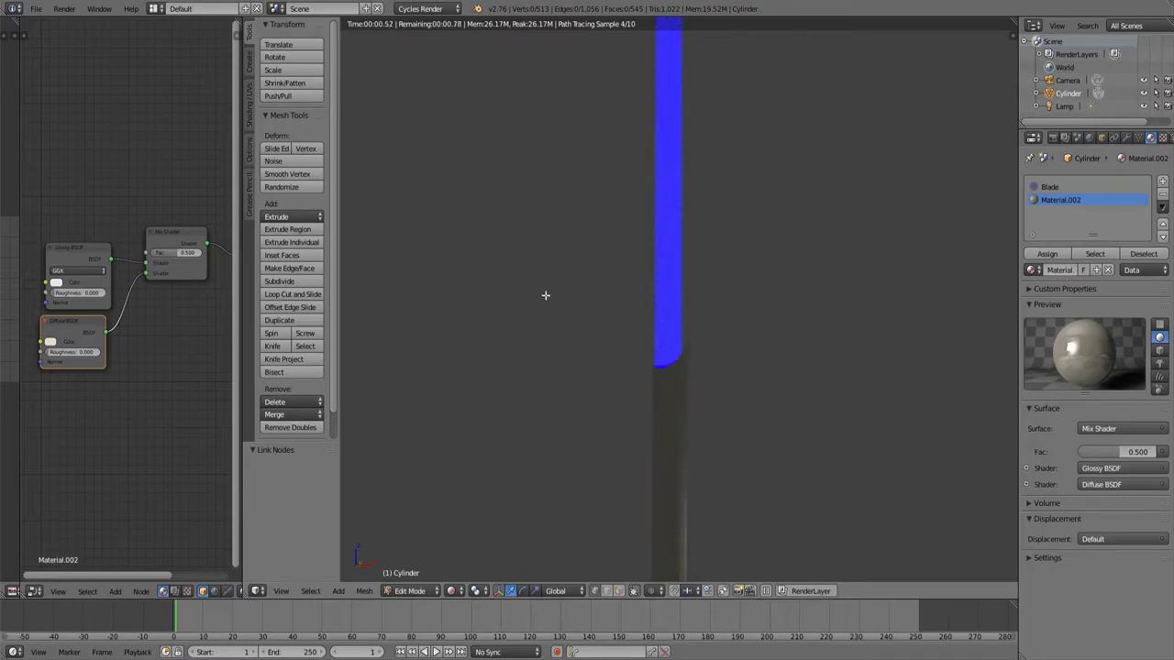
{"action": "middle_click_drag", "start_coordinate": [544, 246], "coordinate": [557, 386]}
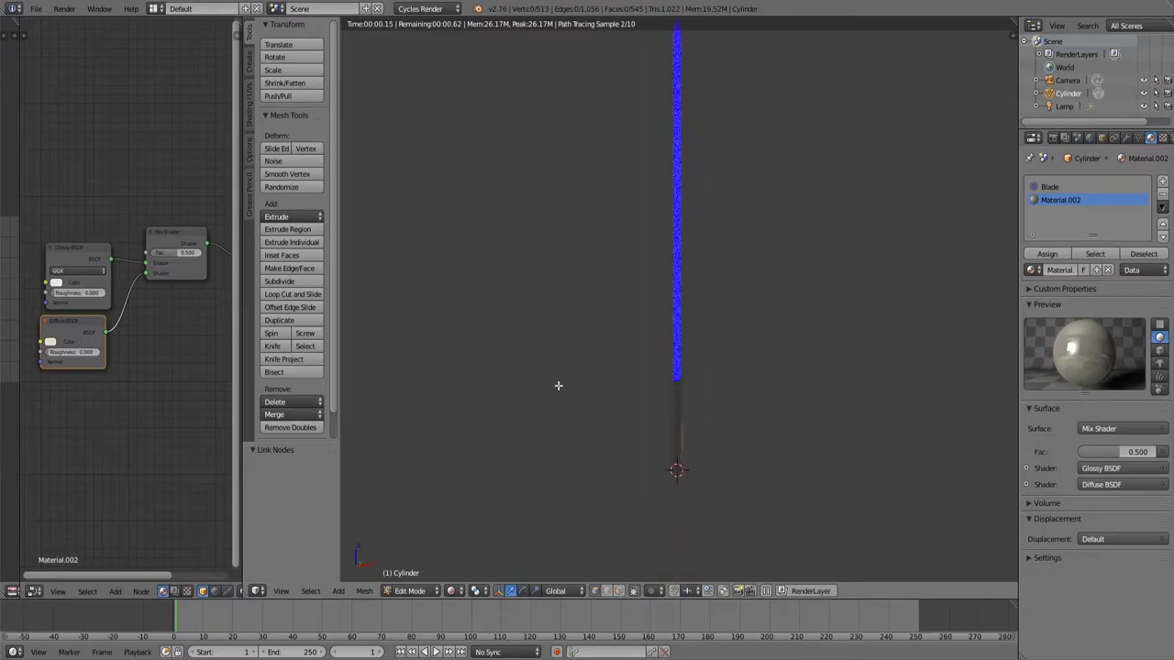
{"action": "middle_click_drag", "start_coordinate": [585, 249], "coordinate": [588, 304], "text": "shift"}
{"action": "scroll", "coordinate": [577, 334], "scroll_direction": "up", "scroll_amount": 1}
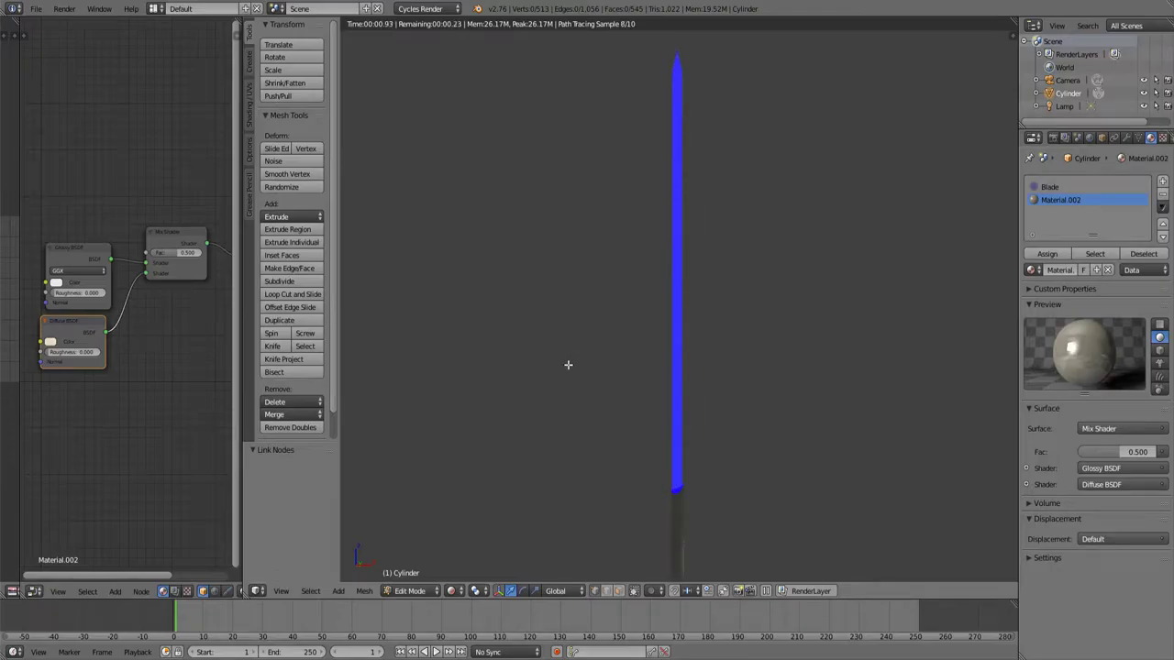
Return the viewport to Material shading and switch the cylinder from Edit Mode to Object Mode.
{"action": "left_click", "coordinate": [461, 593]}
{"action": "left_click", "coordinate": [479, 519]}
{"action": "middle_click_drag", "start_coordinate": [540, 493], "coordinate": [649, 476]}
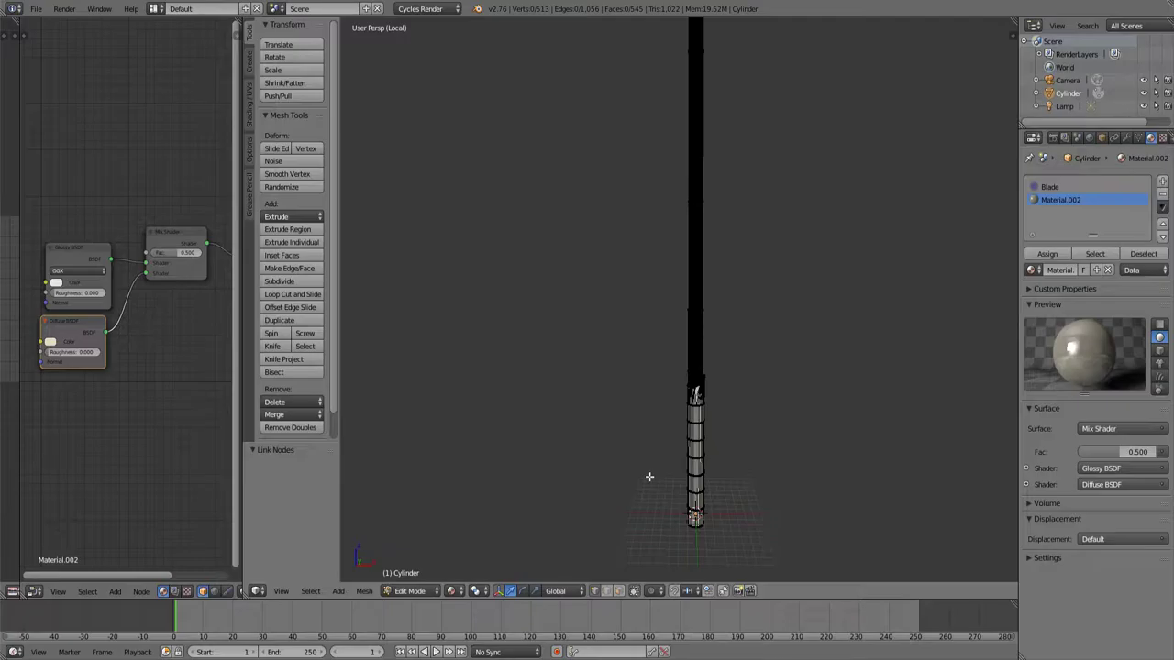
{"action": "middle_click_drag", "start_coordinate": [649, 477], "coordinate": [709, 500]}
{"action": "key", "text": "shift+a"}
{"action": "key", "text": "Escape"}
{"action": "key", "text": "Tab"}
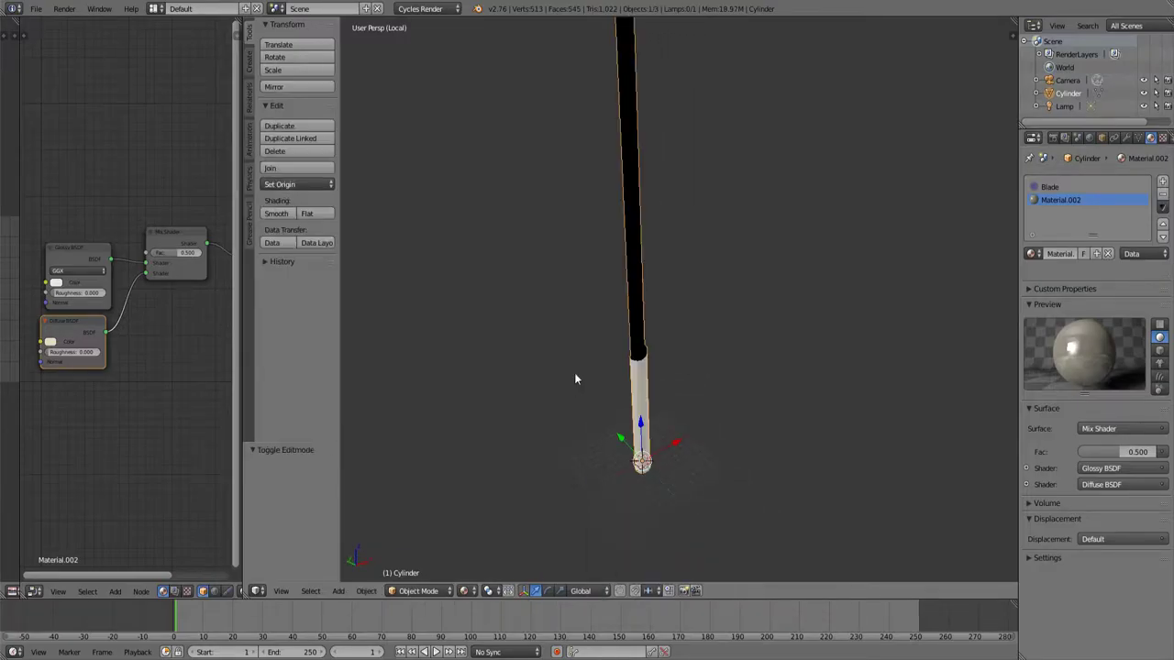
Add a Monkey mesh in Object Mode and move it 17 units along the Y axis, away from the lightsaber.
{"action": "key", "text": "shift+a"}
{"action": "mouse_move", "coordinate": [578, 382]}
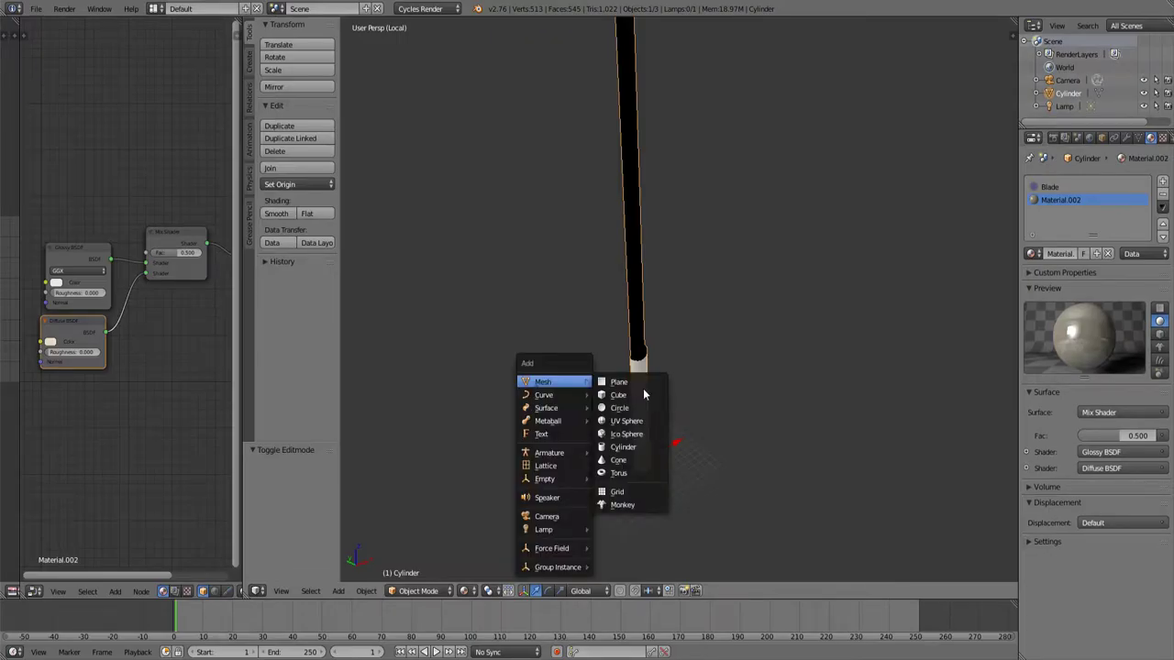
{"action": "left_click", "coordinate": [624, 504]}
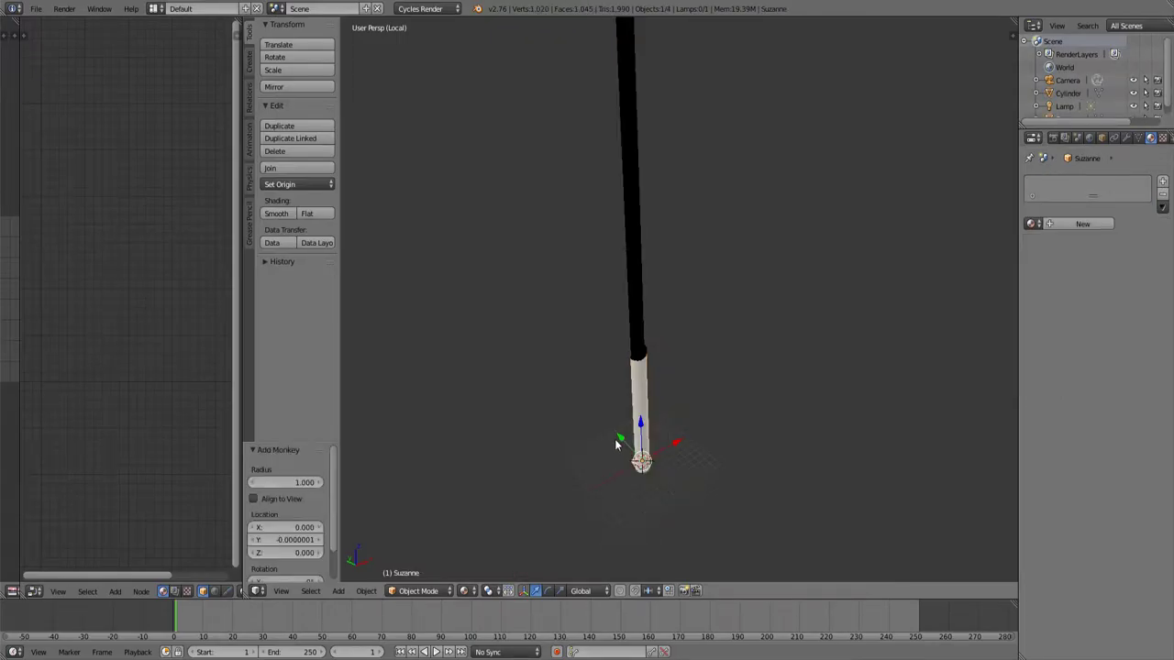
{"action": "left_click_drag", "start_coordinate": [615, 439], "coordinate": [537, 400], "text": "ctrl"}
{"action": "middle_click_drag", "start_coordinate": [565, 404], "coordinate": [606, 436]}
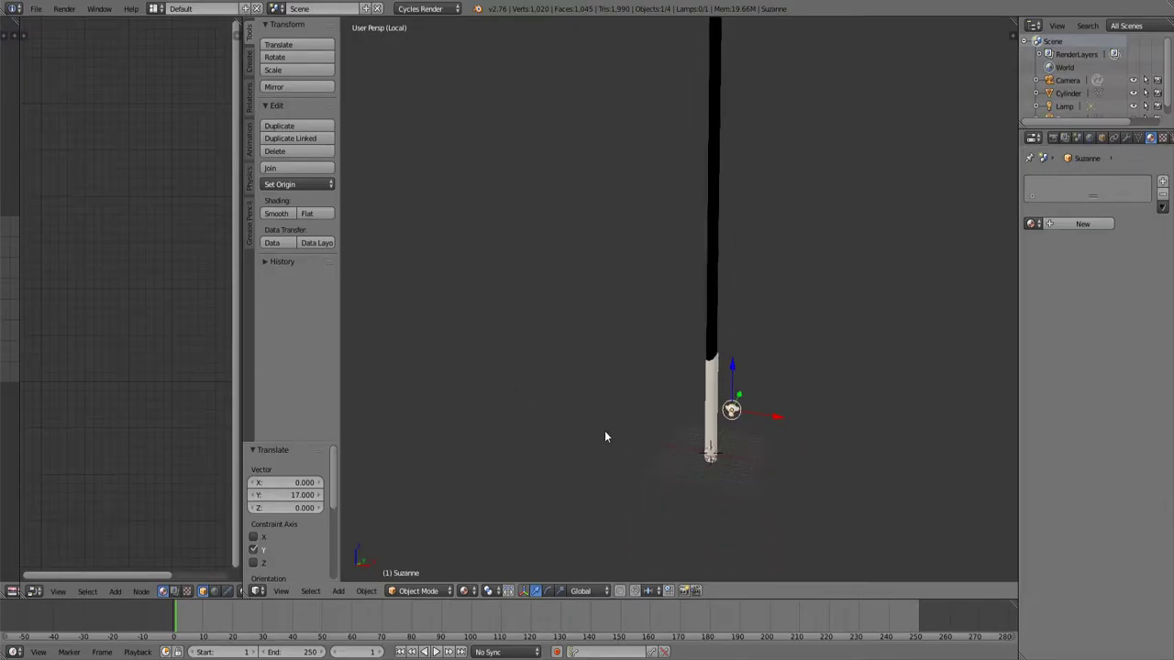
Scale the monkey head up to about 8.26 and raise it 45 units along Z beside the blade.
{"action": "key", "text": "s"}
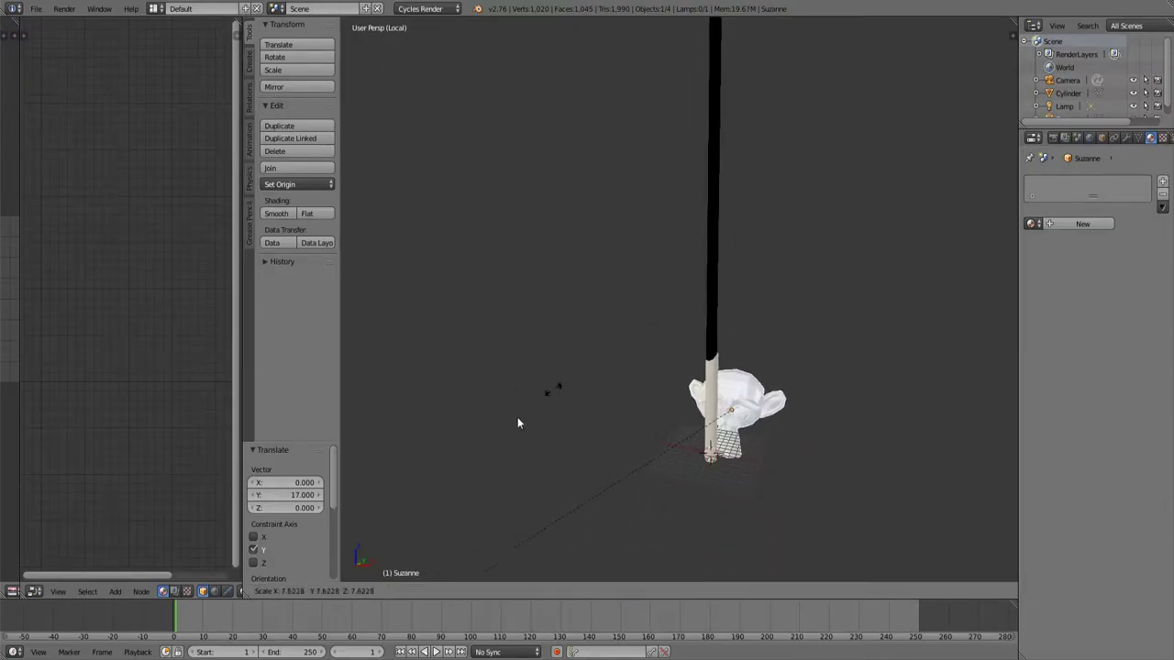
{"action": "left_click", "coordinate": [510, 424]}
{"action": "left_click_drag", "start_coordinate": [734, 365], "coordinate": [731, 168]}
{"action": "middle_click_drag", "start_coordinate": [731, 169], "coordinate": [608, 470]}
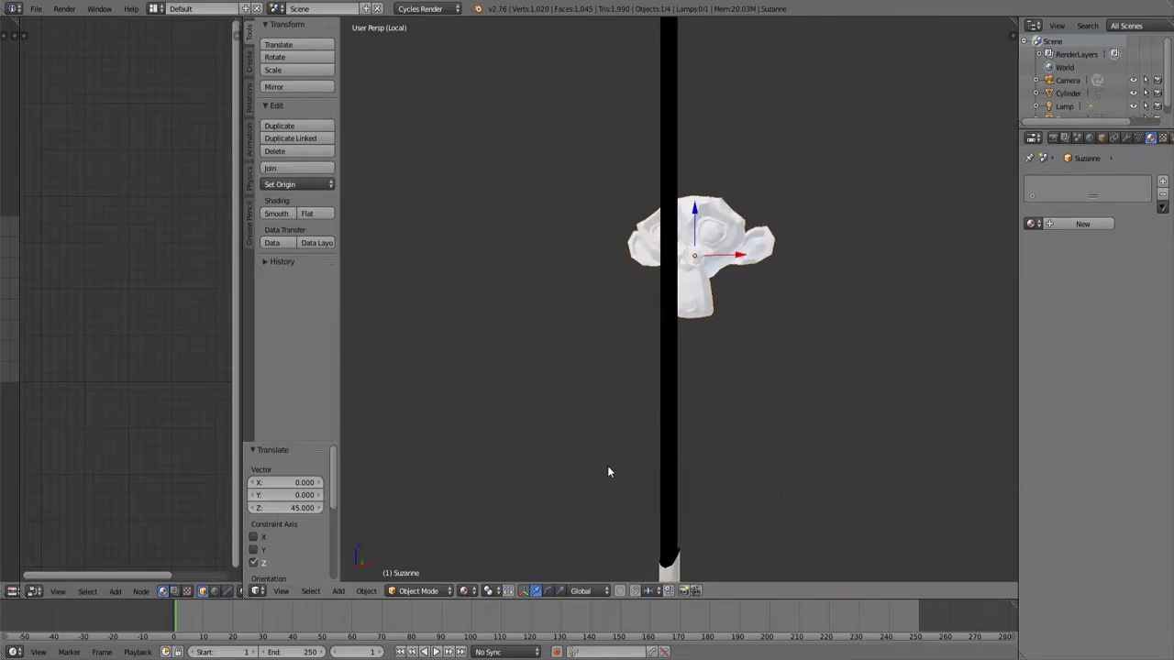
Rotate the monkey head by about -13° and try smooth shading on it before restoring flat shading.
{"action": "key", "text": "r"}
{"action": "left_click", "coordinate": [671, 393]}
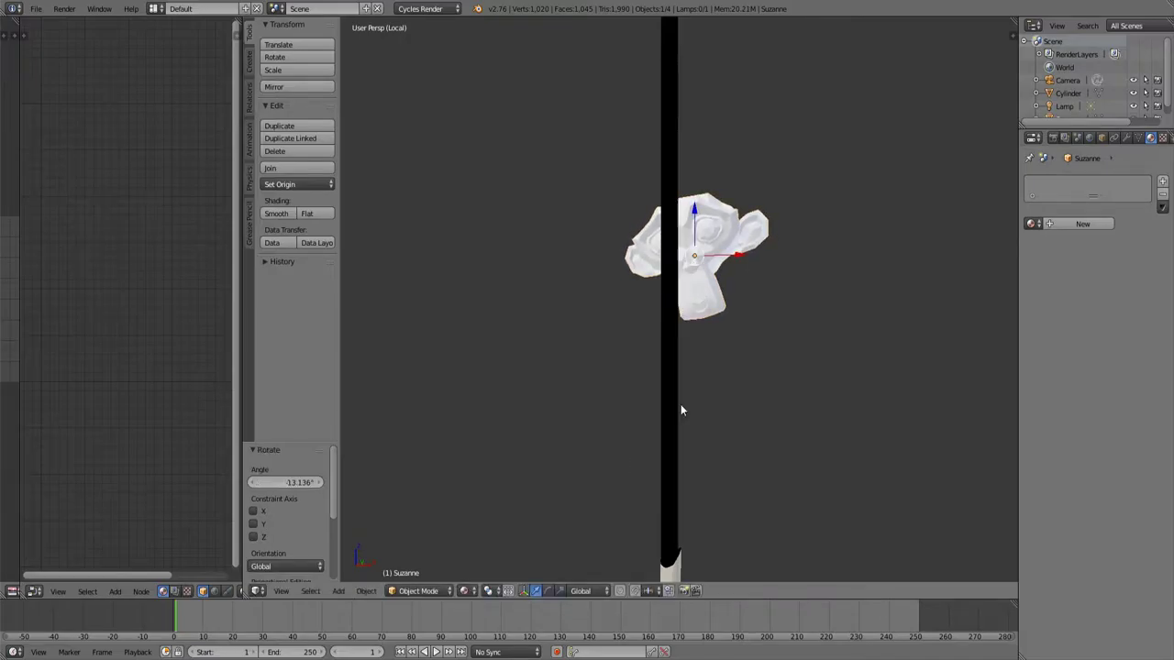
{"action": "middle_click_drag", "start_coordinate": [680, 411], "coordinate": [633, 394]}
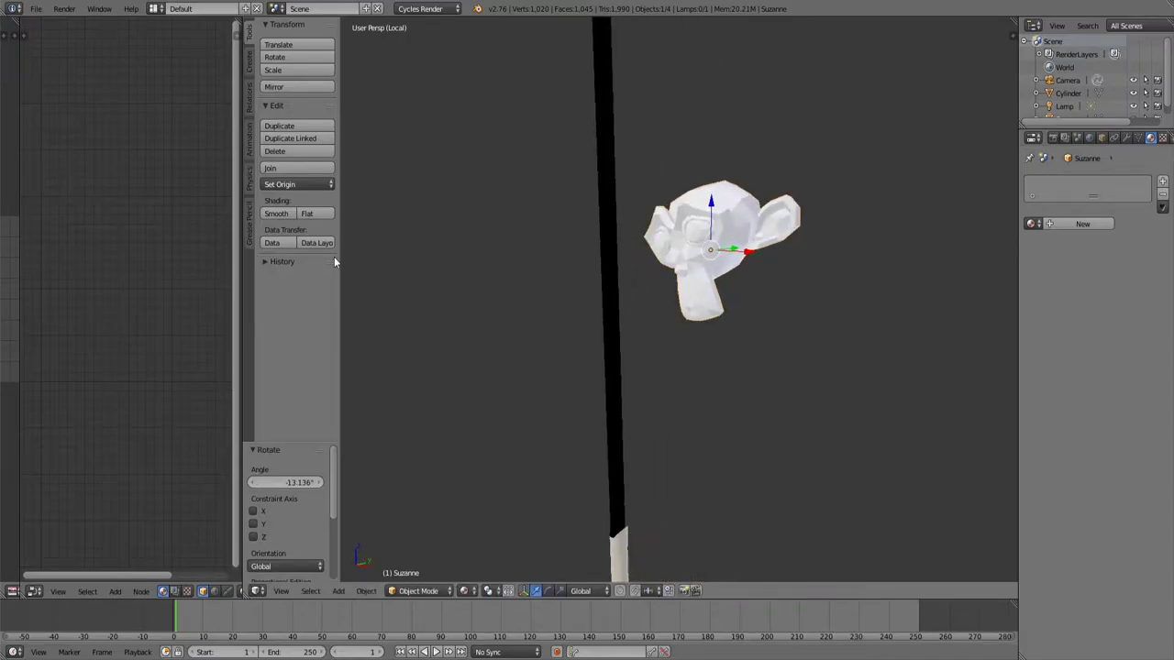
{"action": "left_click", "coordinate": [292, 213]}
{"action": "left_click", "coordinate": [306, 213]}
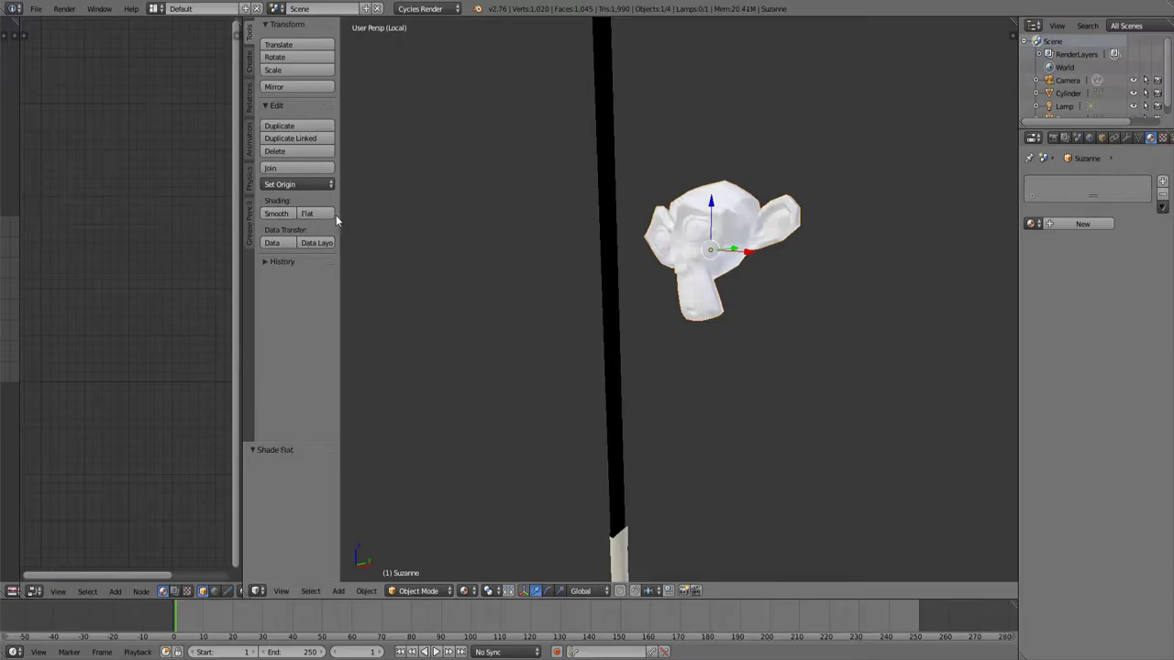
{"action": "middle_click_drag", "start_coordinate": [541, 274], "coordinate": [637, 334]}
Give the monkey head a new Diffuse BSDF material and darken its colour to a mid grey.
{"action": "left_click", "coordinate": [1083, 224]}
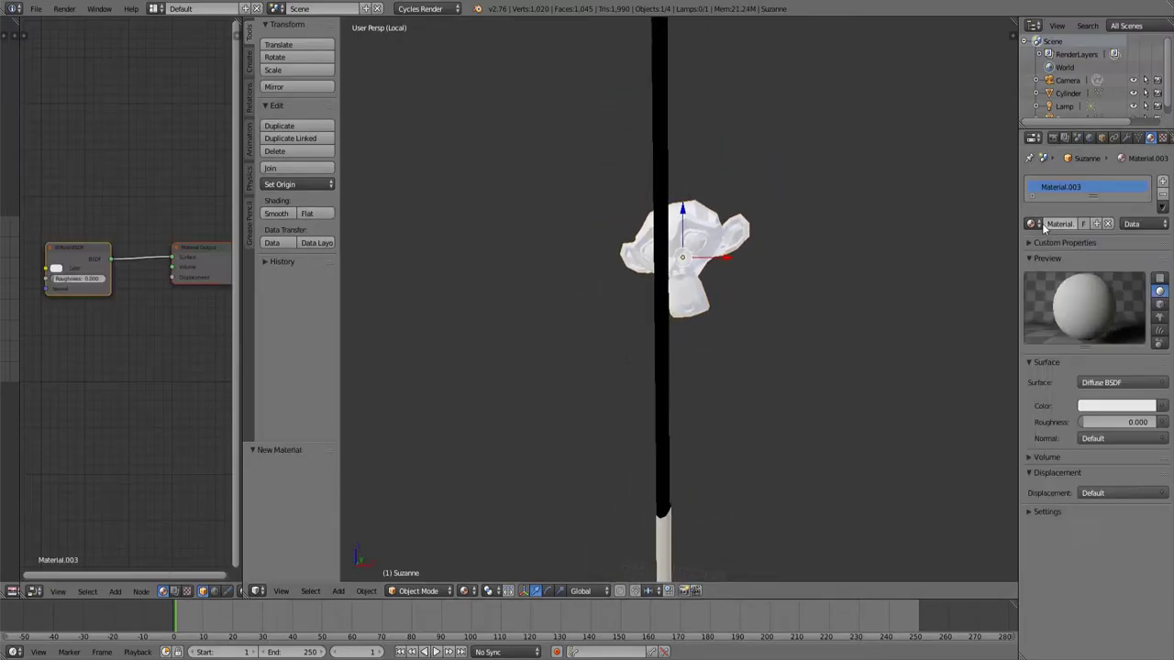
{"action": "left_click", "coordinate": [1091, 405]}
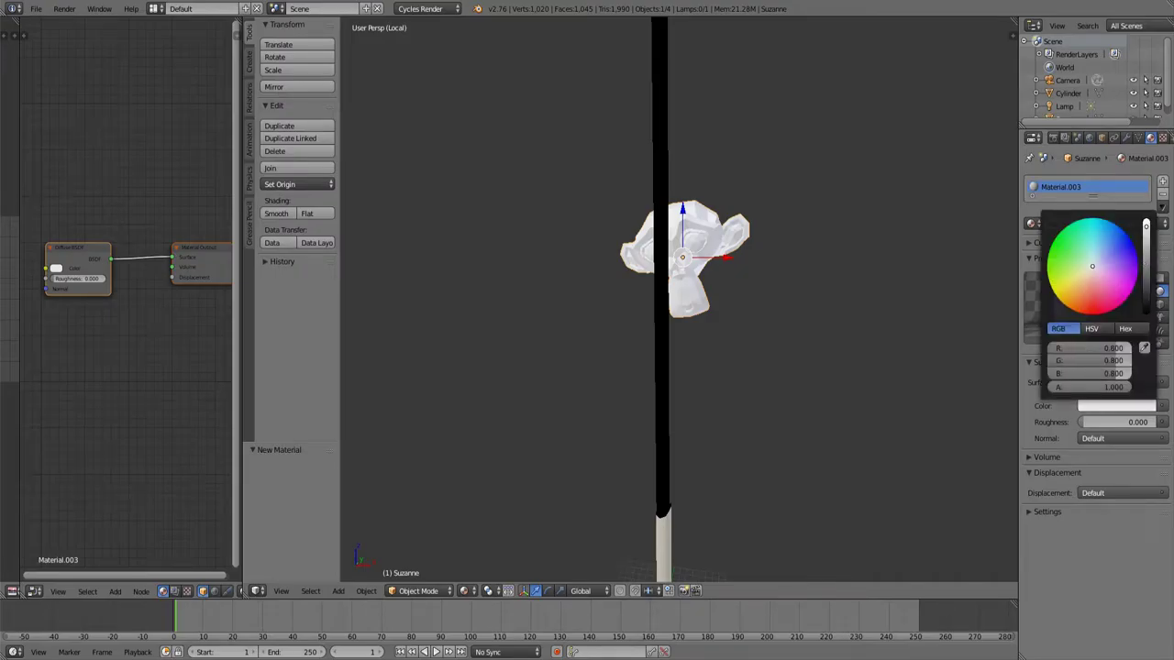
{"action": "left_click_drag", "start_coordinate": [1146, 226], "coordinate": [1146, 264]}
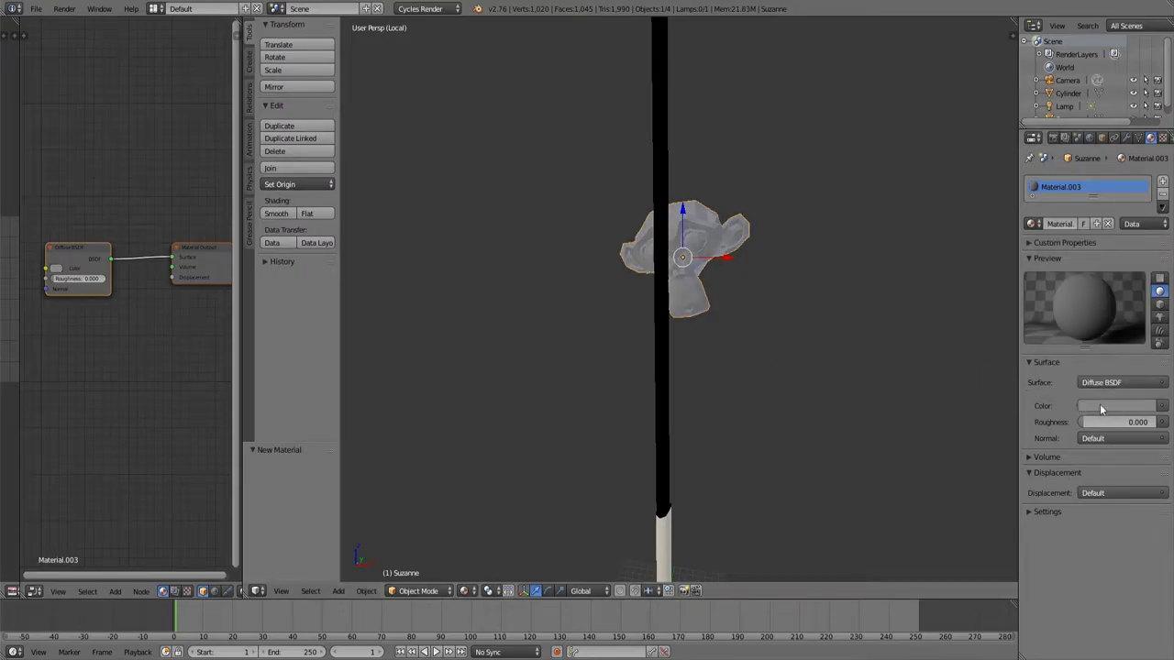
Preview the blade's light on the monkey head in Rendered shading and return to Material shading.
{"action": "middle_click_drag", "start_coordinate": [750, 325], "coordinate": [720, 333]}
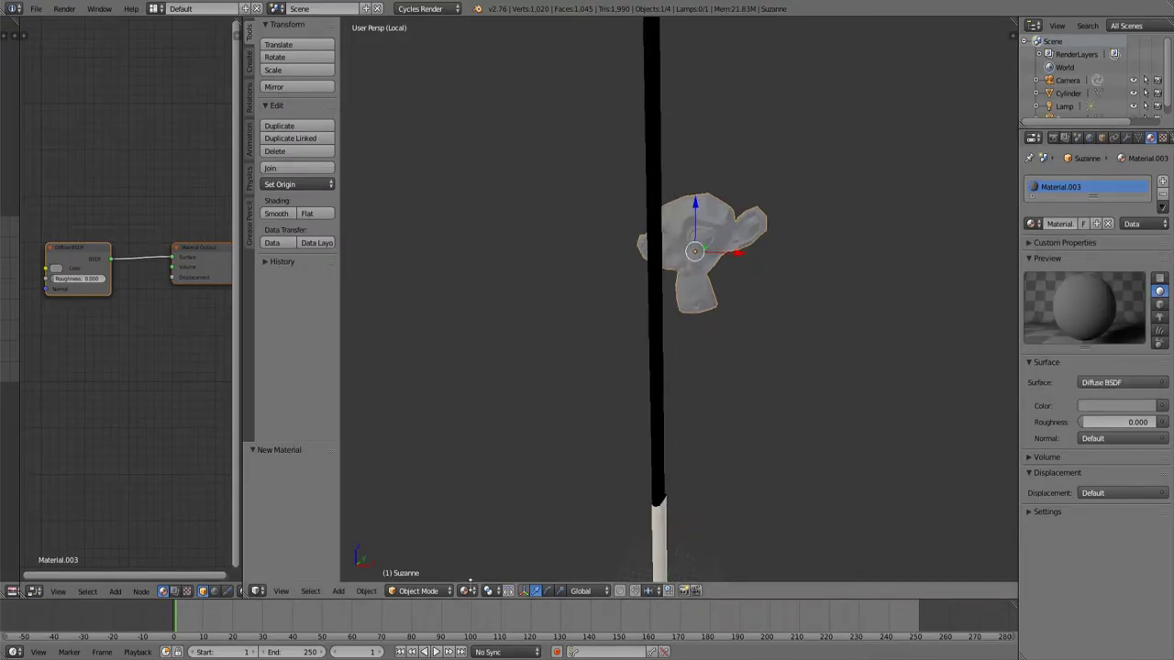
{"action": "left_click", "coordinate": [464, 590]}
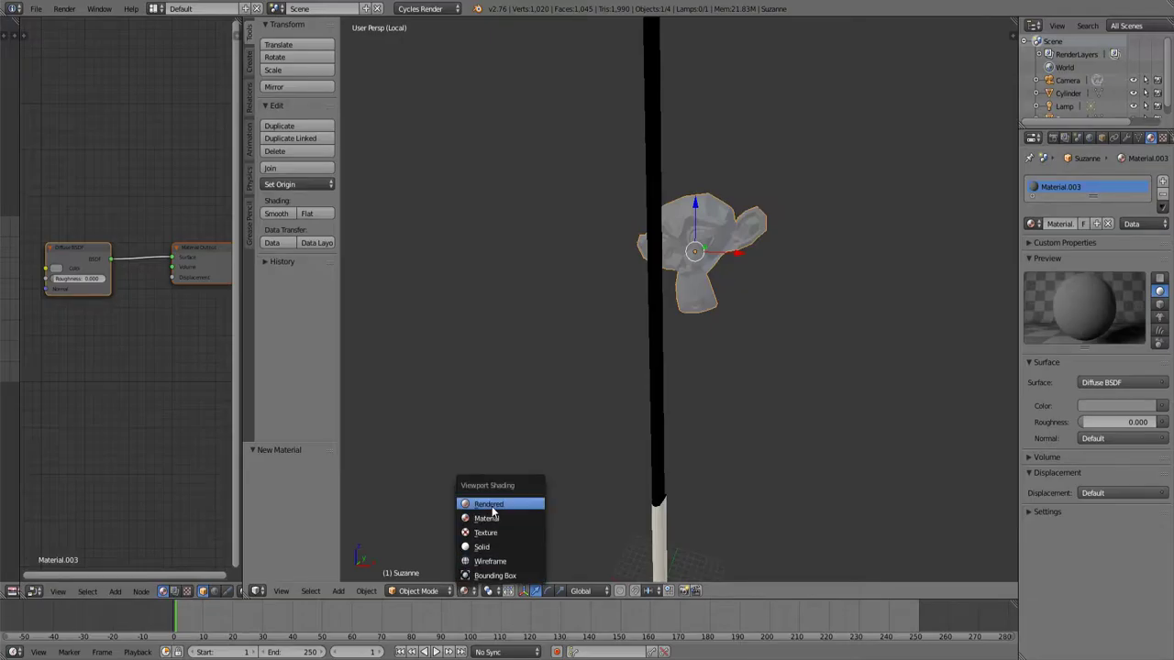
{"action": "left_click", "coordinate": [495, 500]}
{"action": "mouse_move", "coordinate": [796, 373]}
{"action": "middle_mouse_down"}
{"action": "mouse_move", "coordinate": [713, 420]}
{"action": "mouse_move", "coordinate": [702, 413]}
{"action": "mouse_move", "coordinate": [472, 551]}
{"action": "middle_mouse_up"}
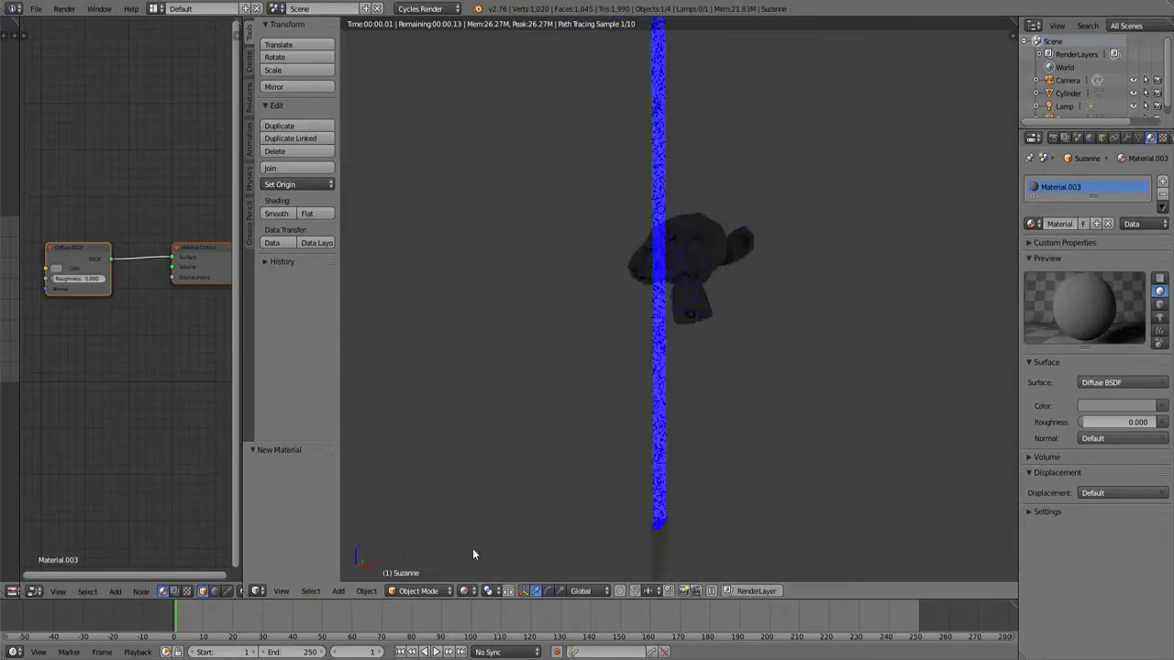
{"action": "left_click", "coordinate": [463, 591]}
{"action": "left_click", "coordinate": [511, 519]}
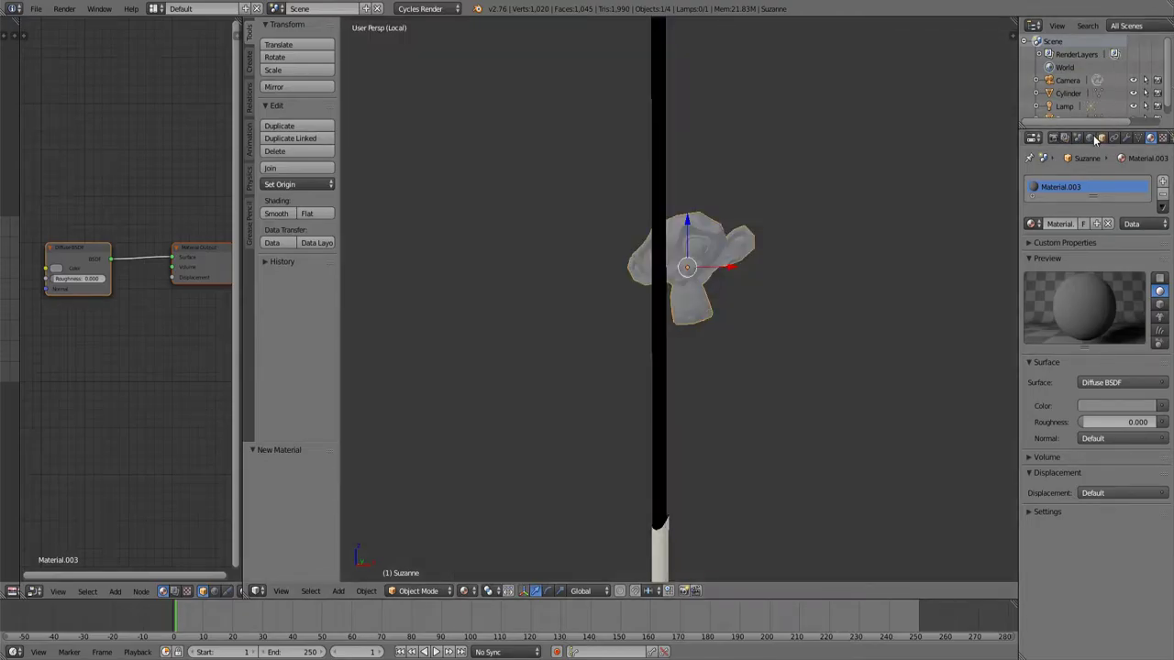
Enable nodes for the World background and set its surface colour to a Sky Texture.
{"action": "left_click", "coordinate": [1091, 137]}
{"action": "left_click", "coordinate": [1048, 218]}
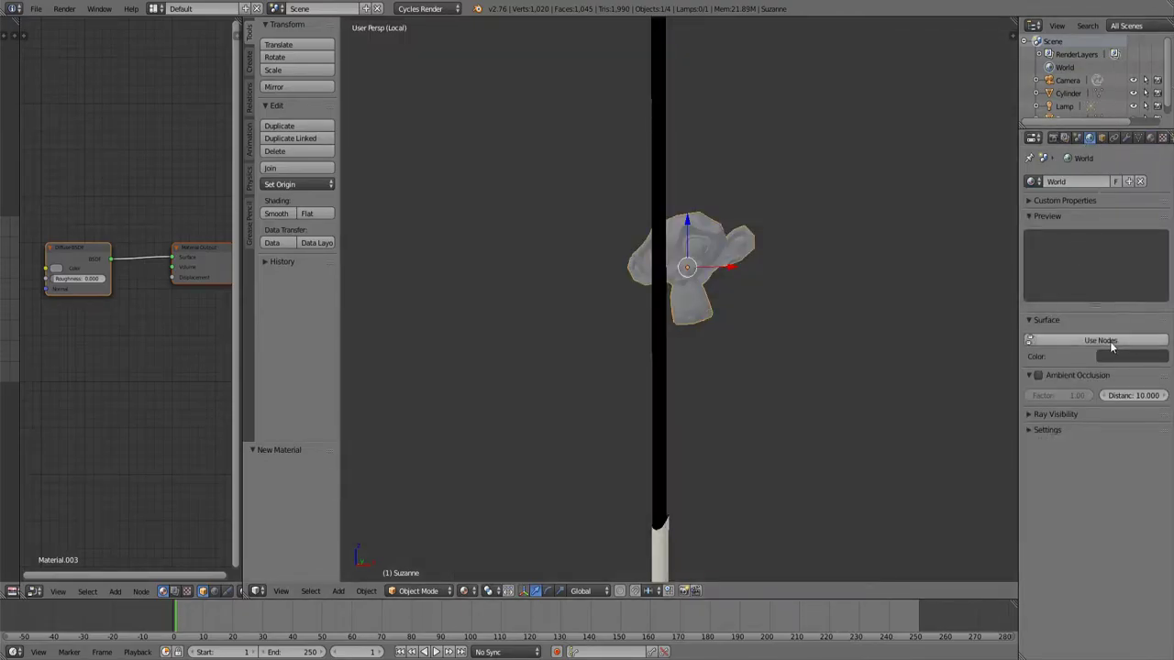
{"action": "left_click", "coordinate": [1108, 341]}
{"action": "left_click", "coordinate": [1161, 364]}
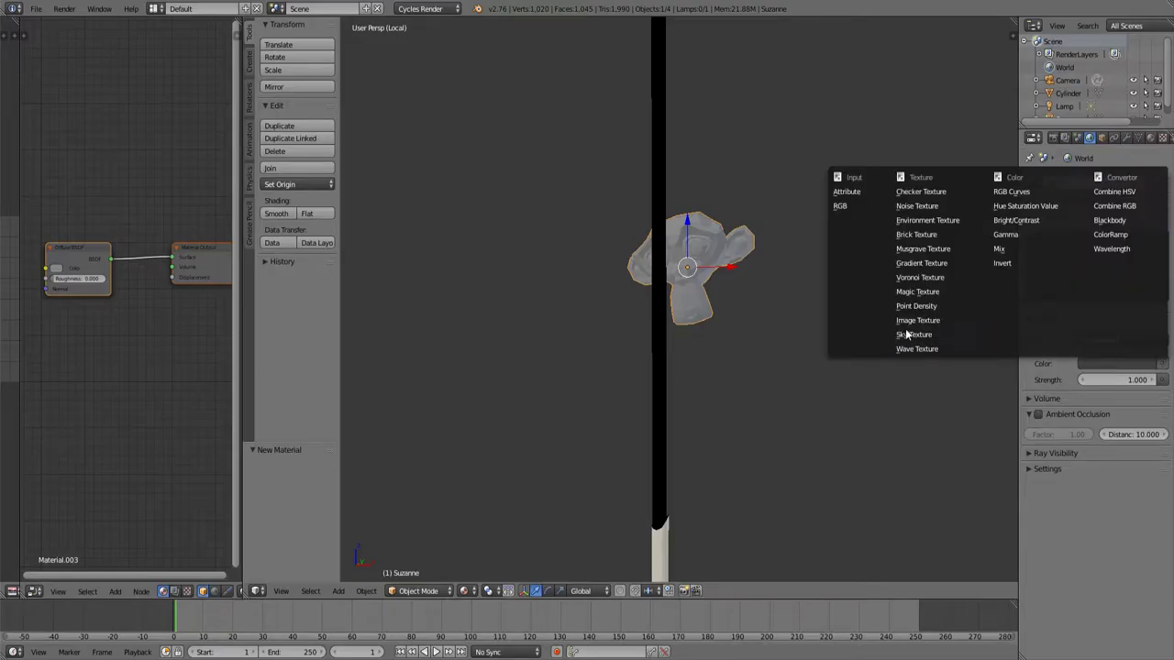
{"action": "left_click", "coordinate": [914, 334]}
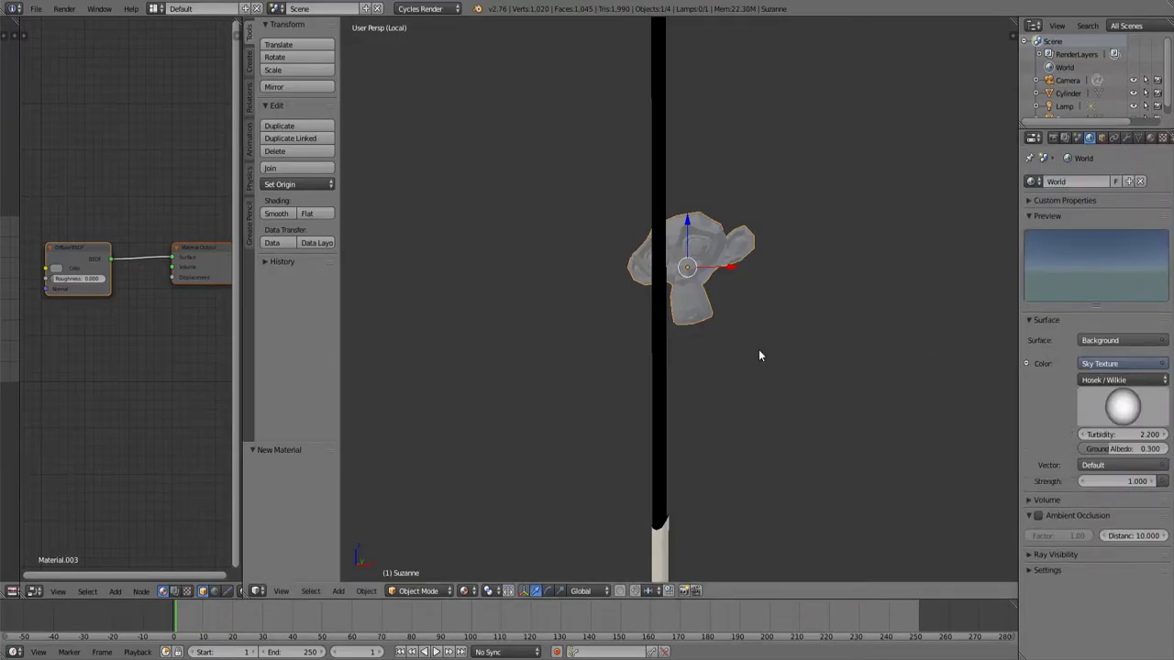
Switch the viewport to Rendered shading and examine the blade and monkey head against the sky.
{"action": "middle_click_drag", "start_coordinate": [759, 349], "coordinate": [697, 367]}
{"action": "left_click", "coordinate": [464, 592]}
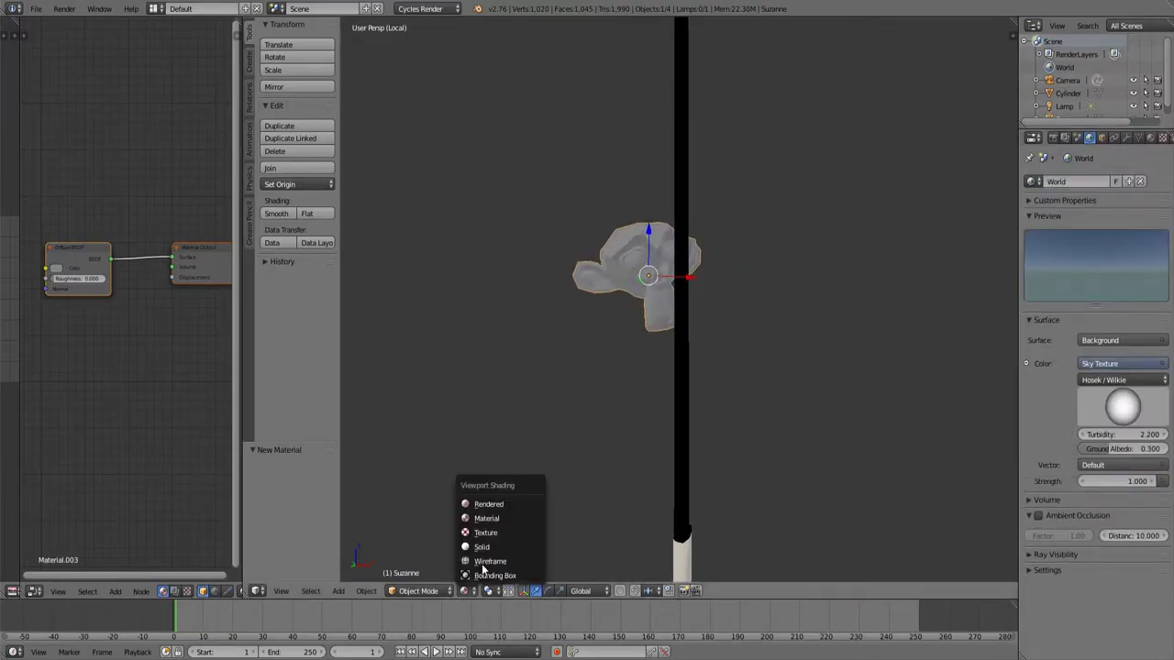
{"action": "left_click", "coordinate": [496, 507]}
{"action": "middle_click_drag", "start_coordinate": [823, 352], "coordinate": [731, 365]}
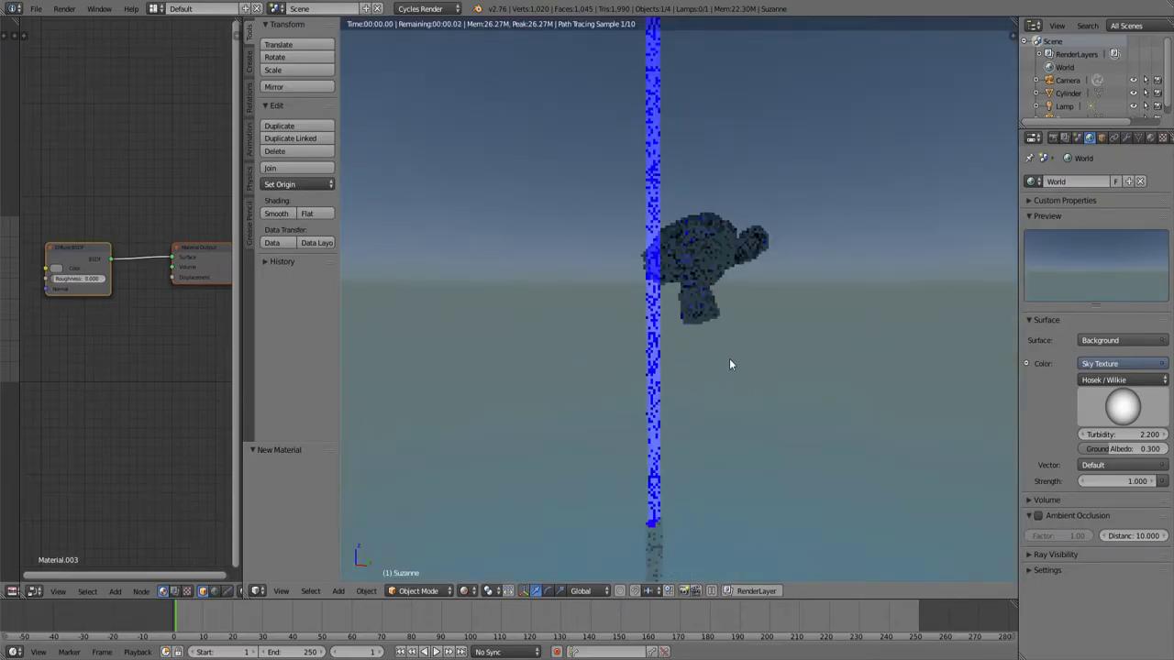
{"action": "middle_click_drag", "start_coordinate": [536, 379], "coordinate": [621, 364]}
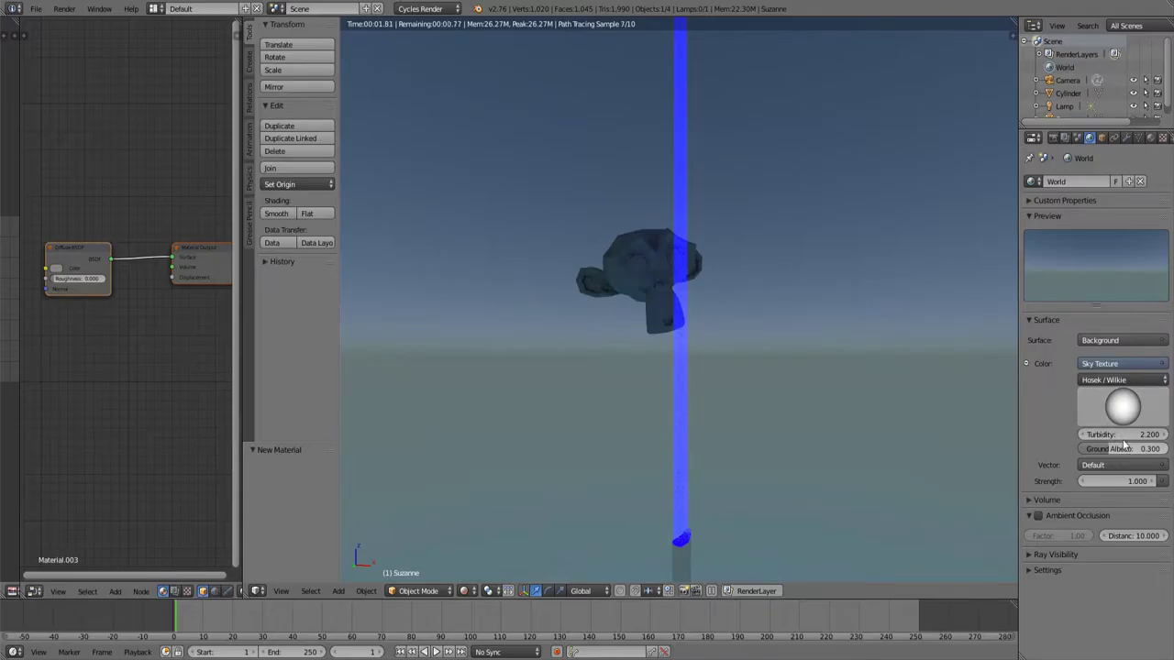
Lower the World background strength to 0.400.
{"action": "left_click_drag", "start_coordinate": [1084, 479], "coordinate": [1079, 480]}
{"action": "left_click", "coordinate": [1080, 481]}
{"action": "left_click", "coordinate": [1079, 481]}
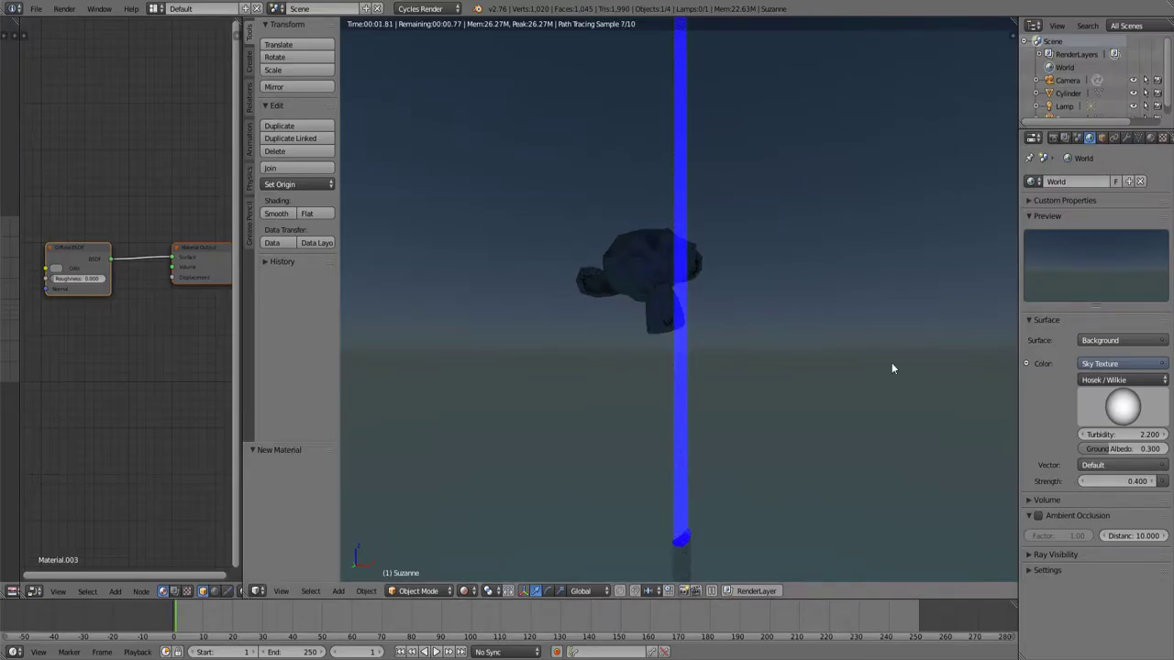
Review the World's Volume, Ray Visibility and Settings options, and return the viewport to Material shading.
{"action": "left_click", "coordinate": [1050, 500]}
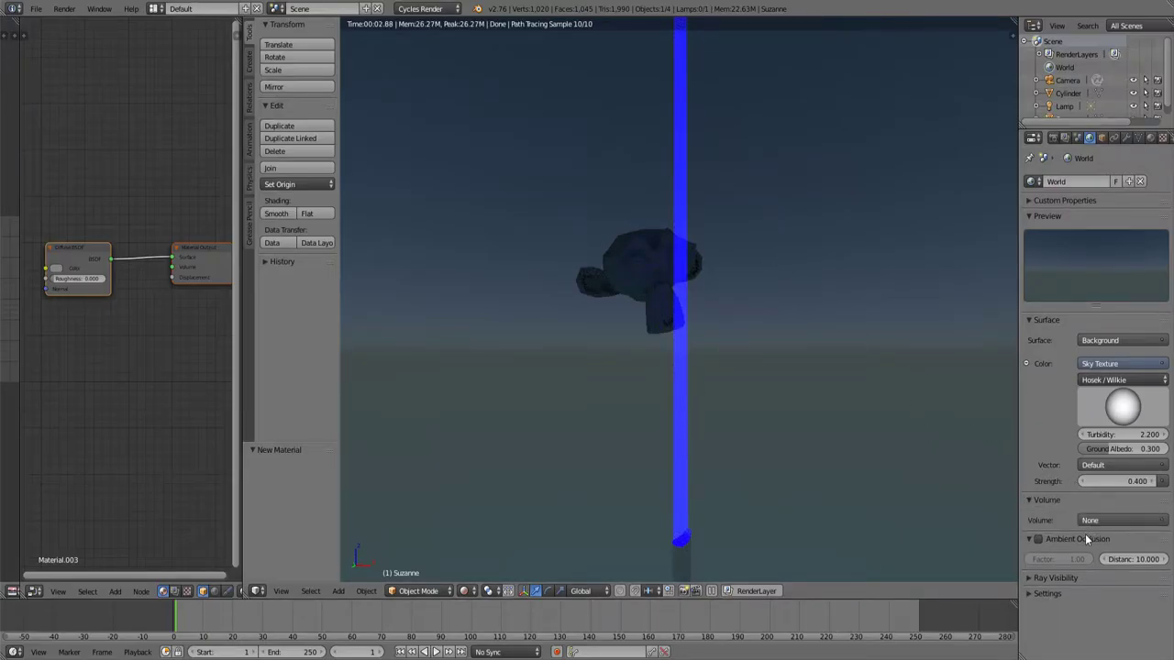
{"action": "left_click", "coordinate": [1051, 578]}
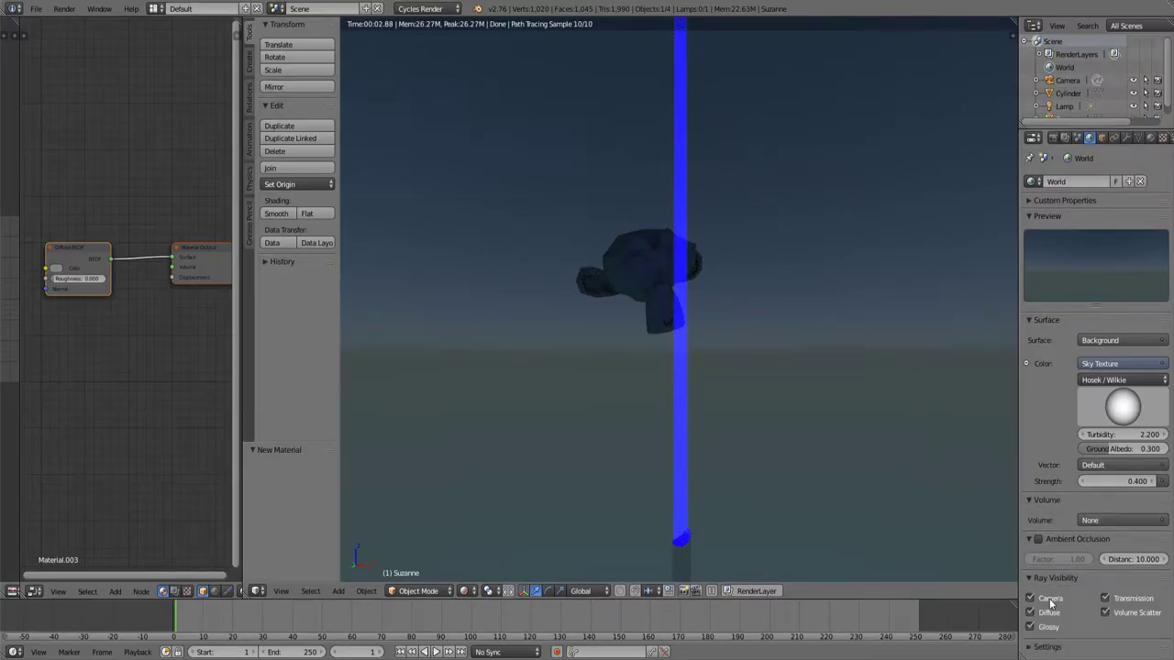
{"action": "left_click", "coordinate": [1047, 647]}
{"action": "scroll", "coordinate": [1048, 624], "scroll_direction": "down", "scroll_amount": 3}
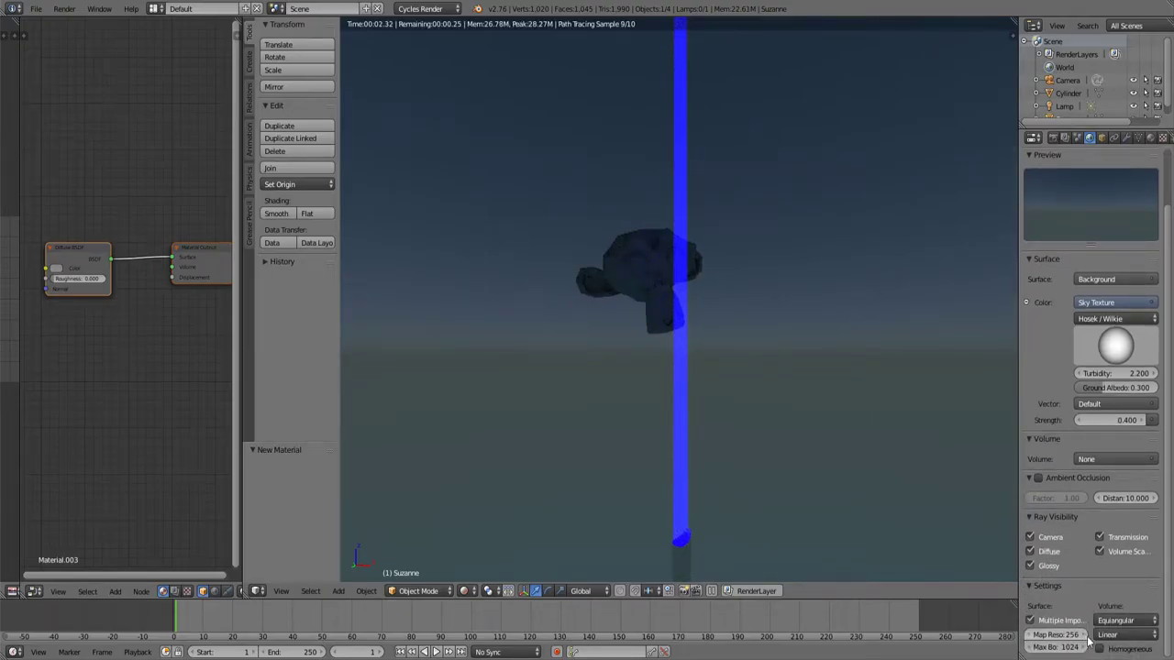
{"action": "middle_click_drag", "start_coordinate": [781, 413], "coordinate": [706, 413]}
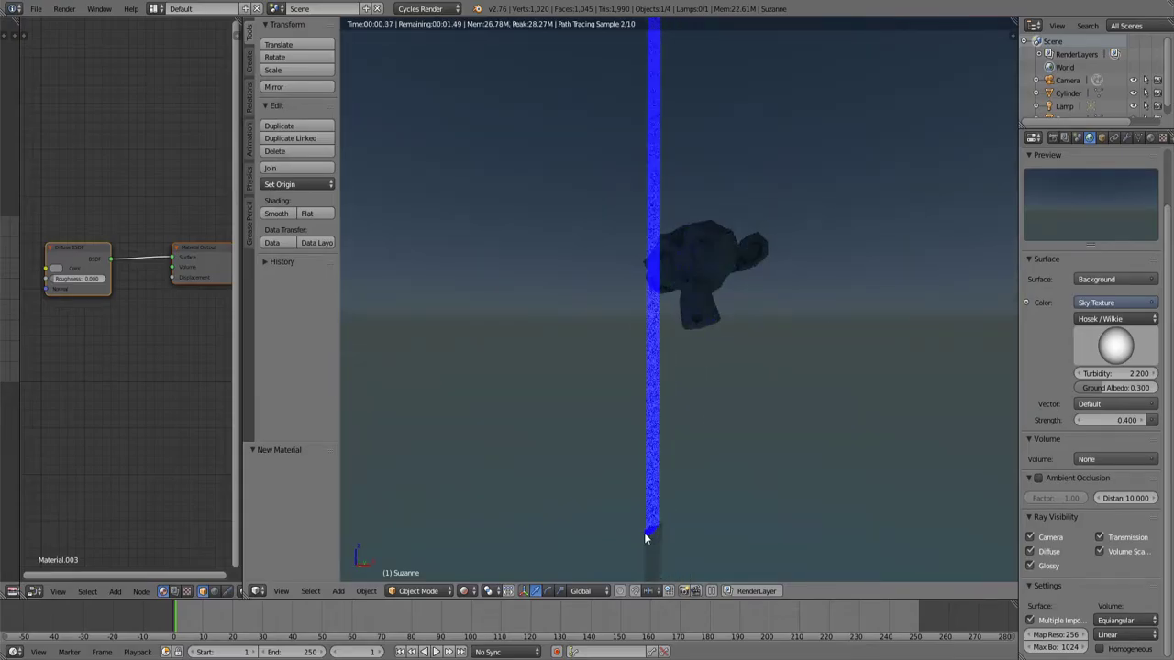
{"action": "left_click", "coordinate": [470, 590]}
{"action": "left_click", "coordinate": [503, 516]}
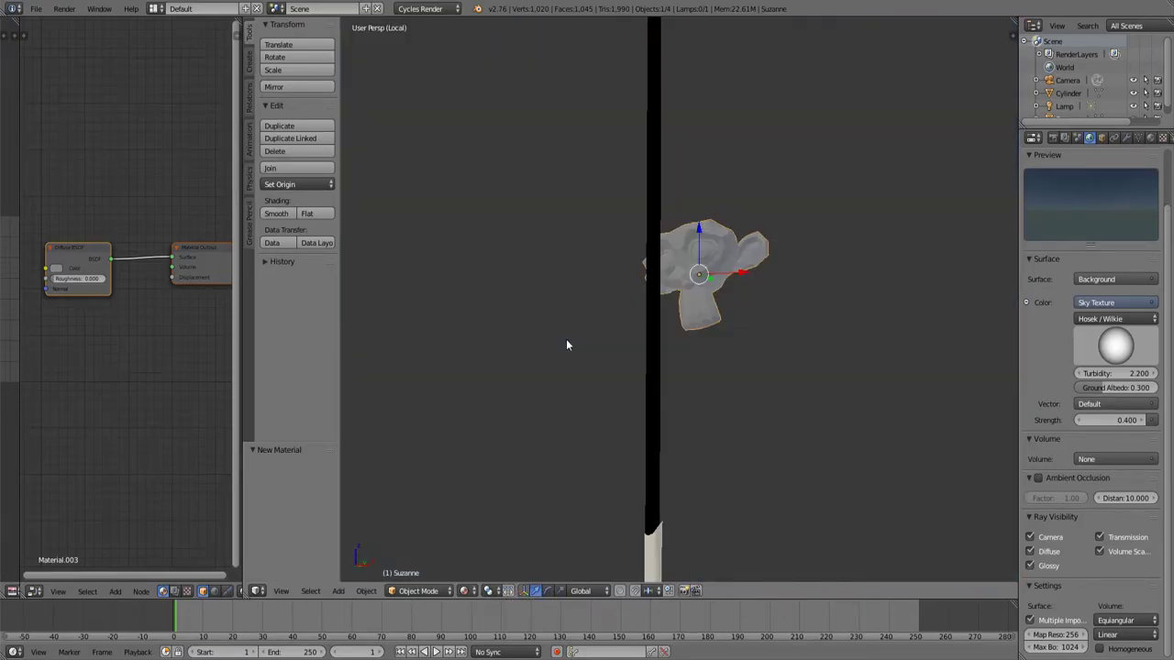
Reset the monkey head's X, Y and Z rotation to 0° using the exact transform values.
{"action": "middle_click_drag", "start_coordinate": [566, 345], "coordinate": [706, 264]}
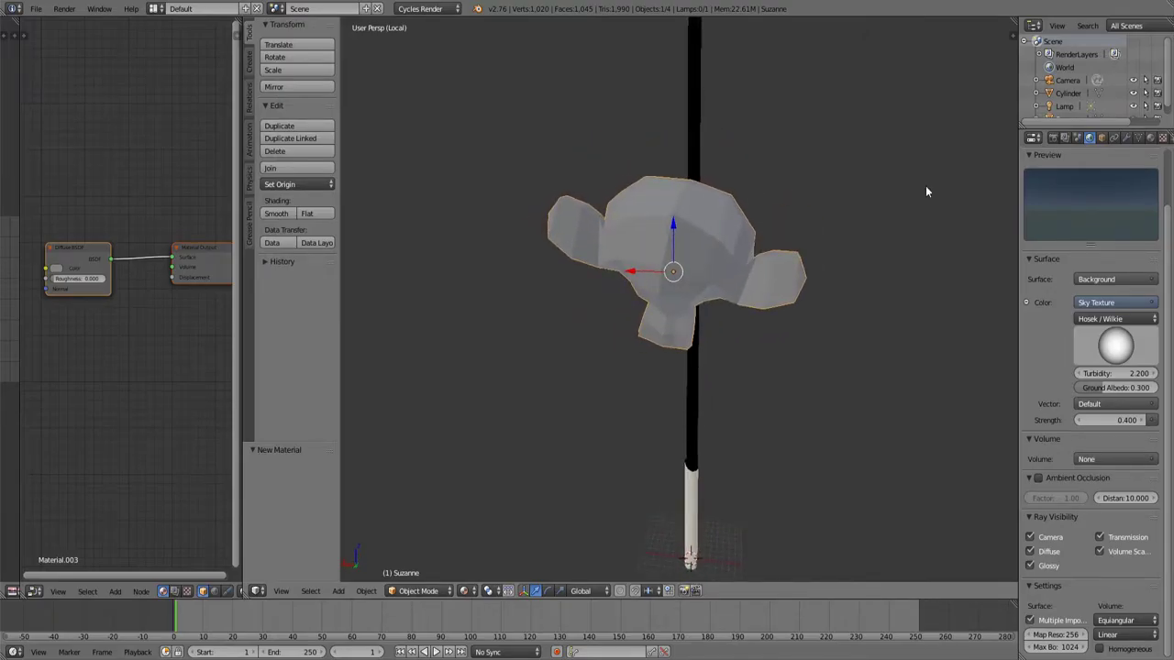
{"action": "key", "text": "n"}
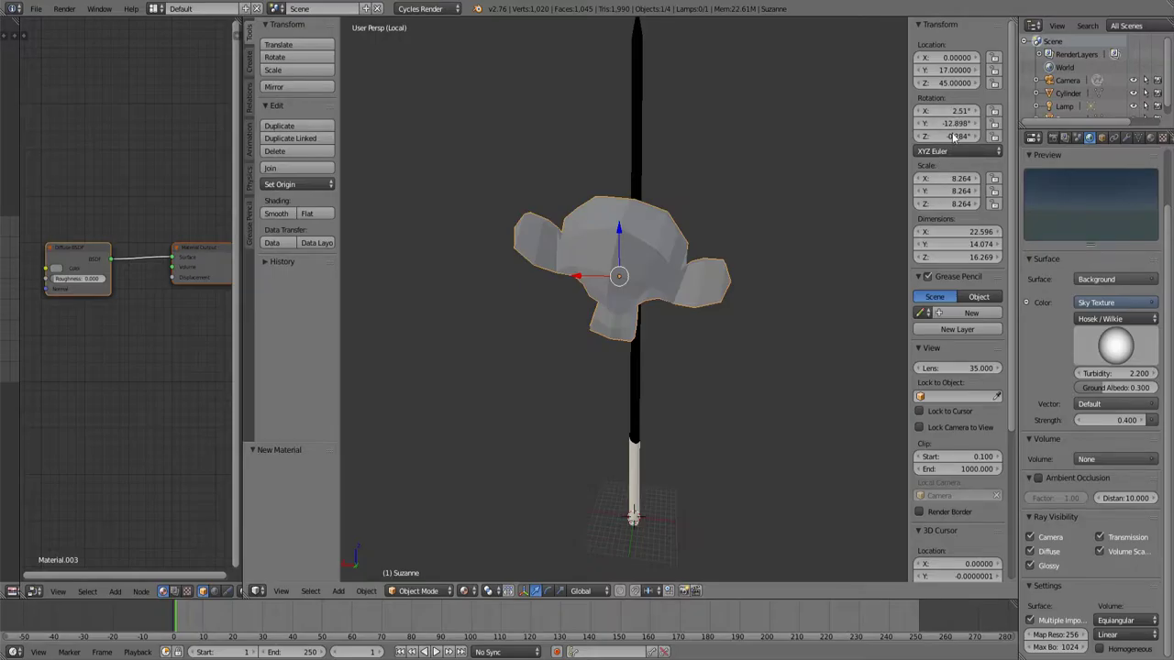
{"action": "left_click", "coordinate": [948, 123]}
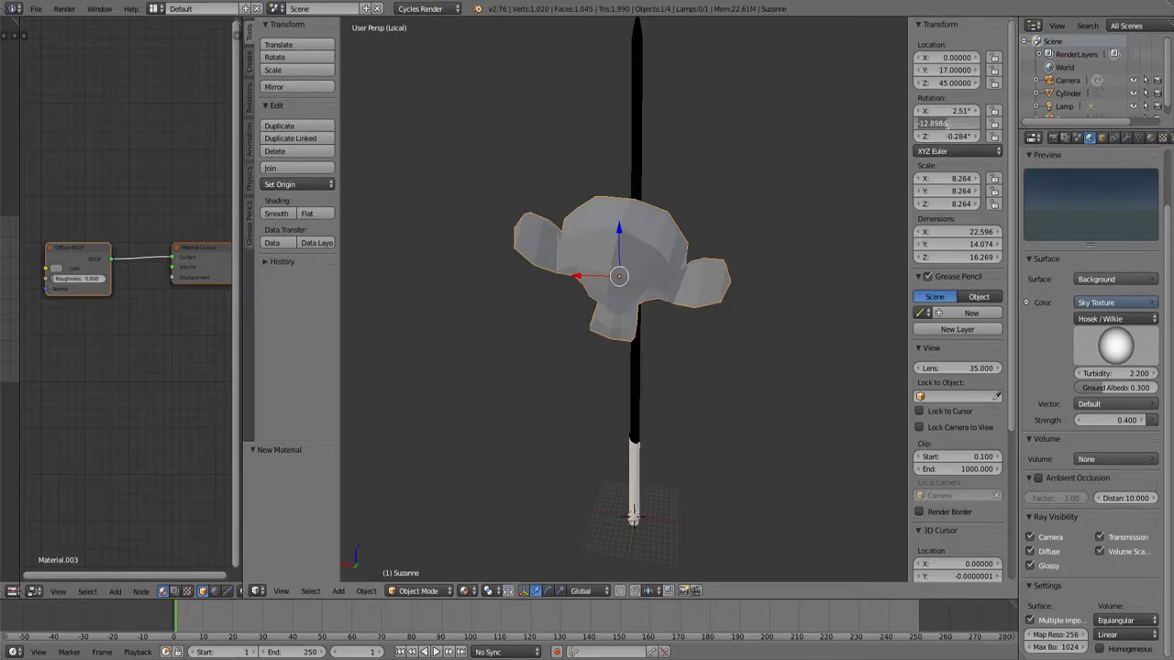
{"action": "type", "text": "0"}
{"action": "key", "text": "Return"}
{"action": "left_click", "coordinate": [939, 136]}
{"action": "type", "text": "0"}
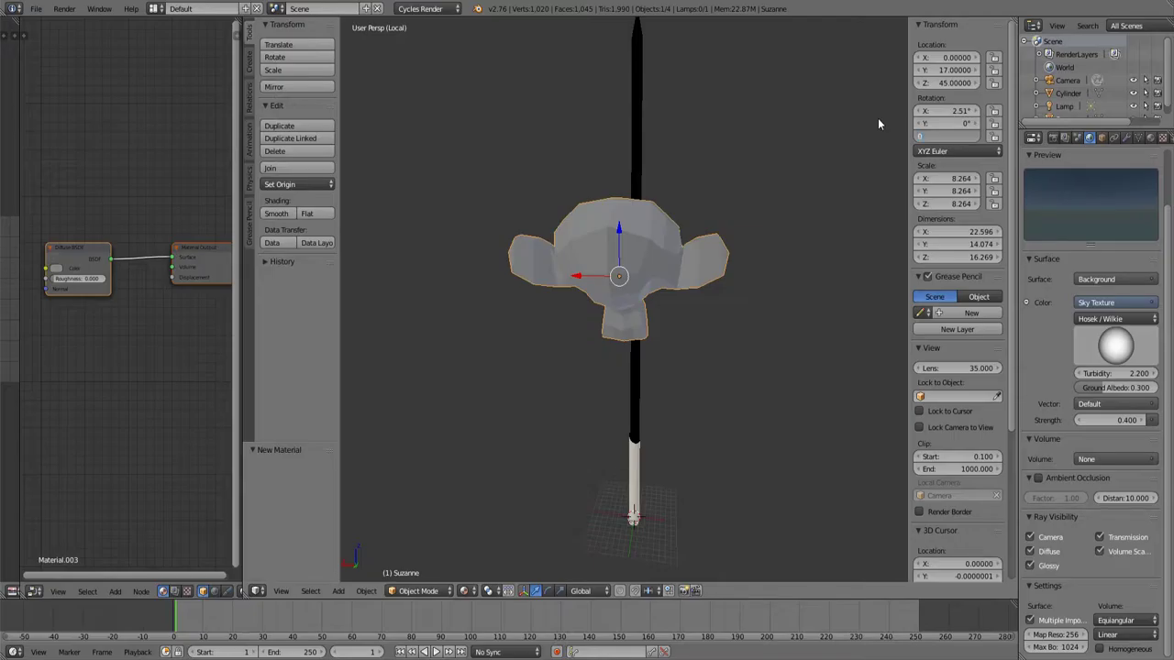
{"action": "key", "text": "Return"}
{"action": "left_click", "coordinate": [941, 111]}
{"action": "key", "text": "BackSpace"}
{"action": "type", "text": "0"}
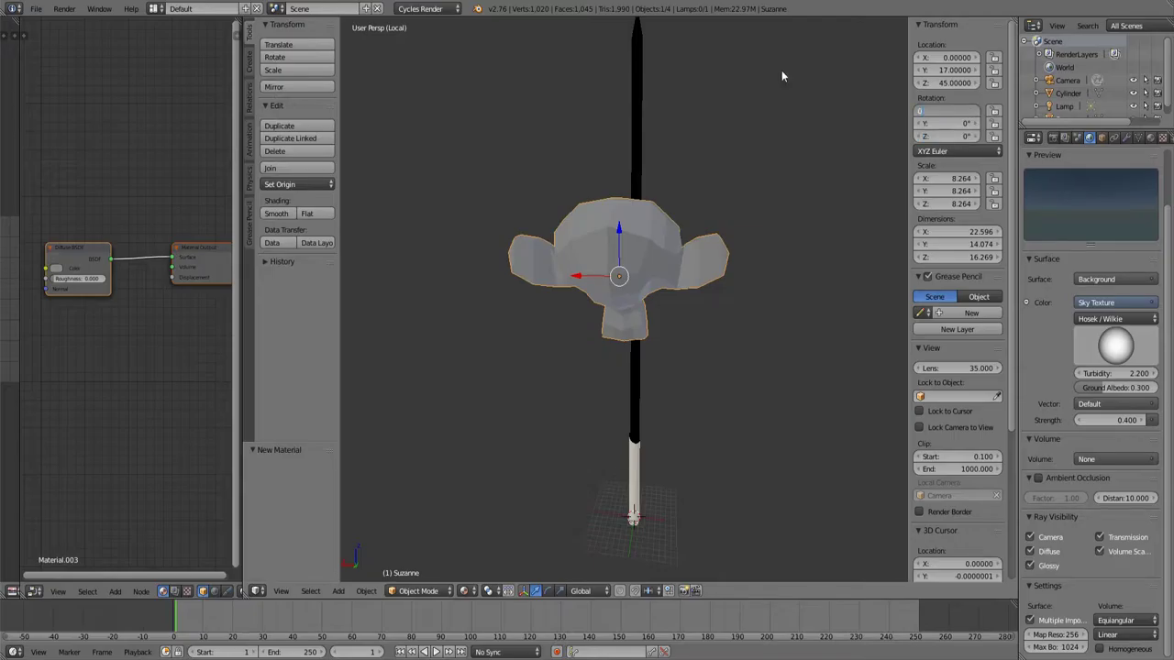
{"action": "key", "text": "Return"}
Enter Edit Mode on the monkey head and select the ring of vertices on the underside of its back for a neck.
{"action": "middle_click_drag", "start_coordinate": [761, 218], "coordinate": [732, 189]}
{"action": "key", "text": "Tab"}
{"action": "right_click", "coordinate": [522, 107]}
{"action": "right_click", "coordinate": [502, 131], "text": "shift"}
{"action": "right_click", "coordinate": [728, 154], "text": "shift"}
{"action": "right_click", "coordinate": [726, 185], "text": "shift"}
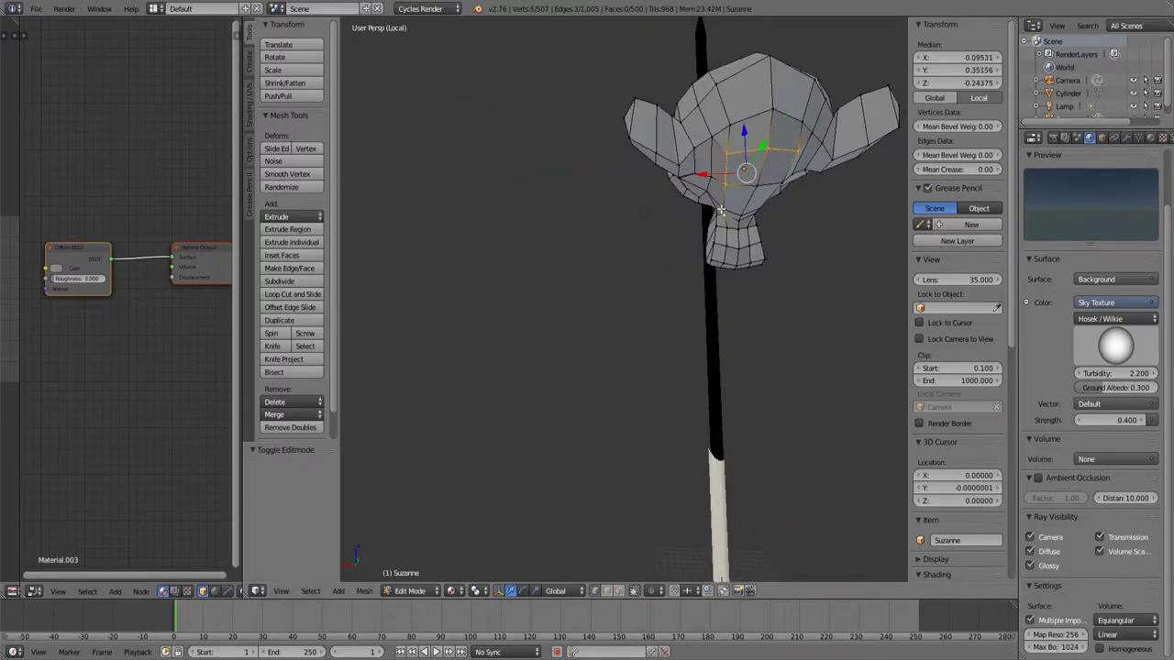
{"action": "right_click", "coordinate": [759, 187], "text": "shift"}
{"action": "right_click", "coordinate": [781, 184], "text": "shift"}
{"action": "middle_click_drag", "start_coordinate": [780, 187], "coordinate": [629, 196]}
{"action": "right_click", "coordinate": [746, 174], "text": "shift"}
Extrude the selected ring under the monkey head into a neck and move the new end straight down along Z.
{"action": "key", "text": "e"}
{"action": "right_click", "coordinate": [636, 118]}
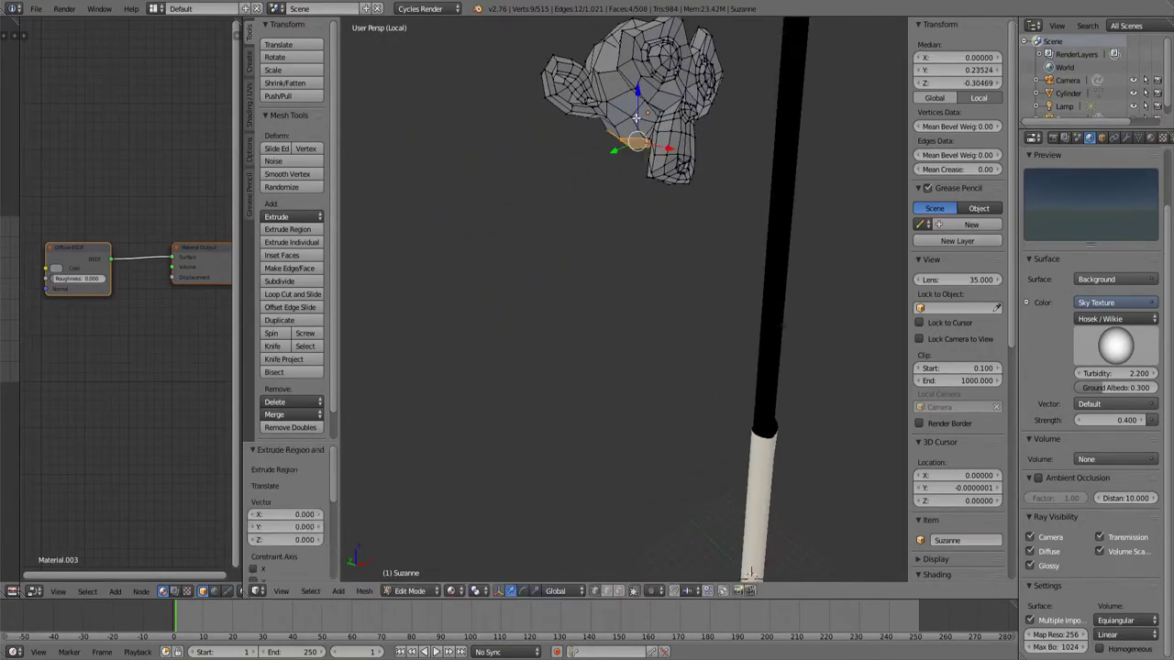
{"action": "key", "text": "g"}
{"action": "key", "text": "z"}
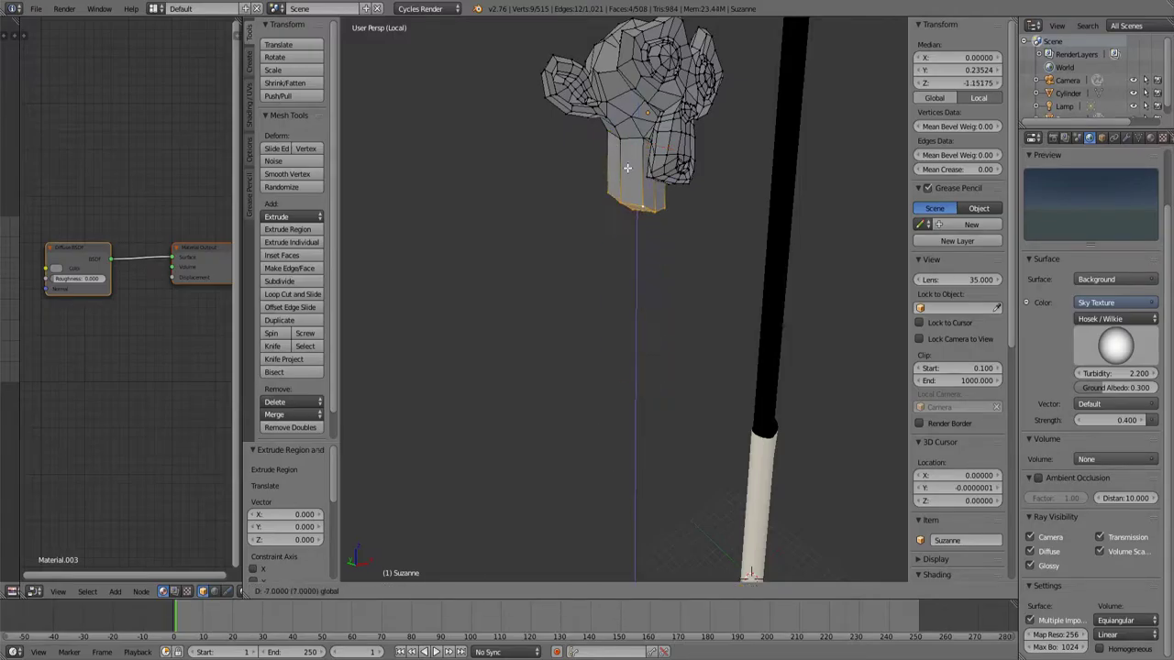
{"action": "key", "text": "Return"}
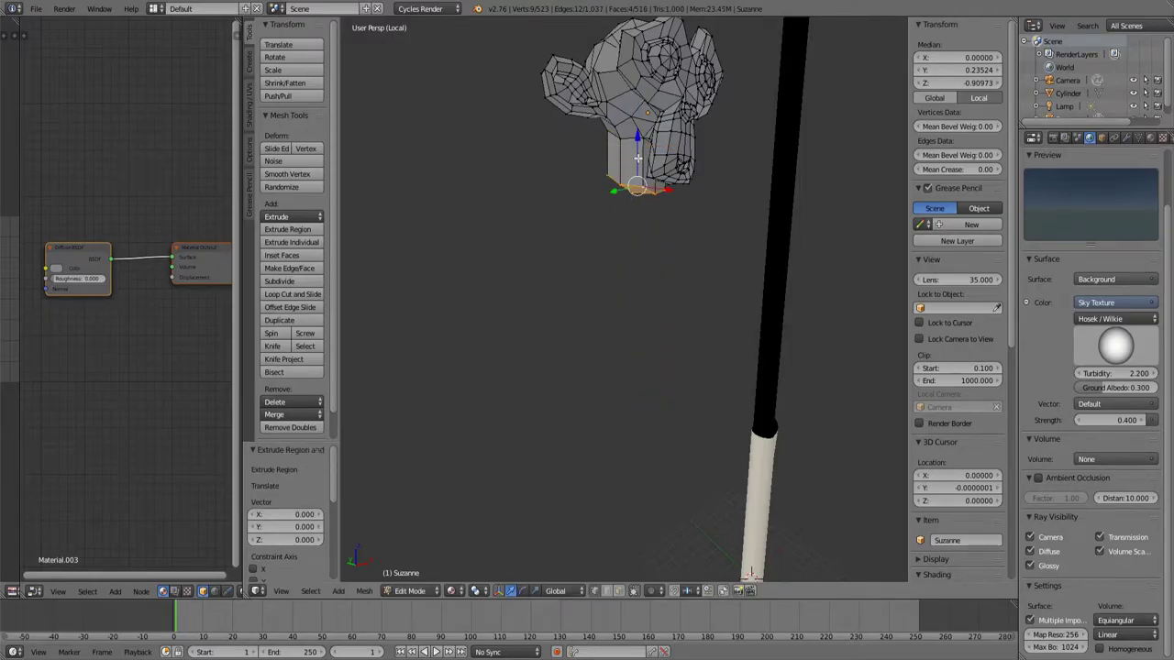
{"action": "key", "text": "g"}
{"action": "key", "text": "z"}
{"action": "left_click", "coordinate": [640, 190]}
Extend the neck with two more short extrusions along the normal and add another ring in place at its end.
{"action": "key", "text": "e"}
{"action": "left_click", "coordinate": [637, 199]}
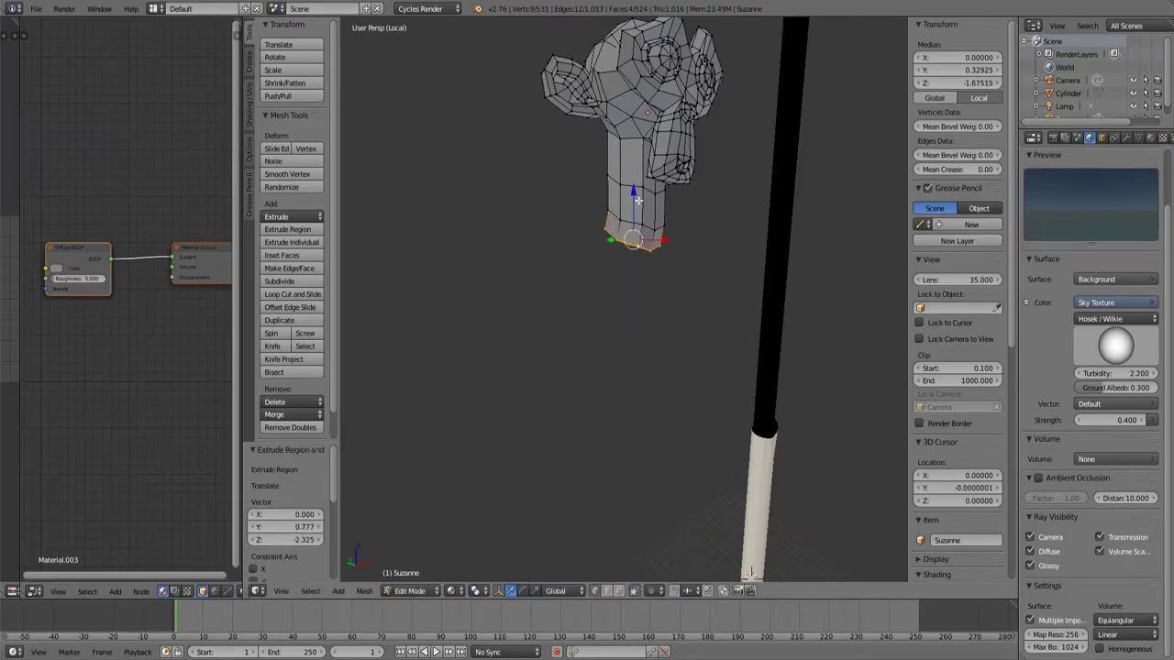
{"action": "key", "text": "e"}
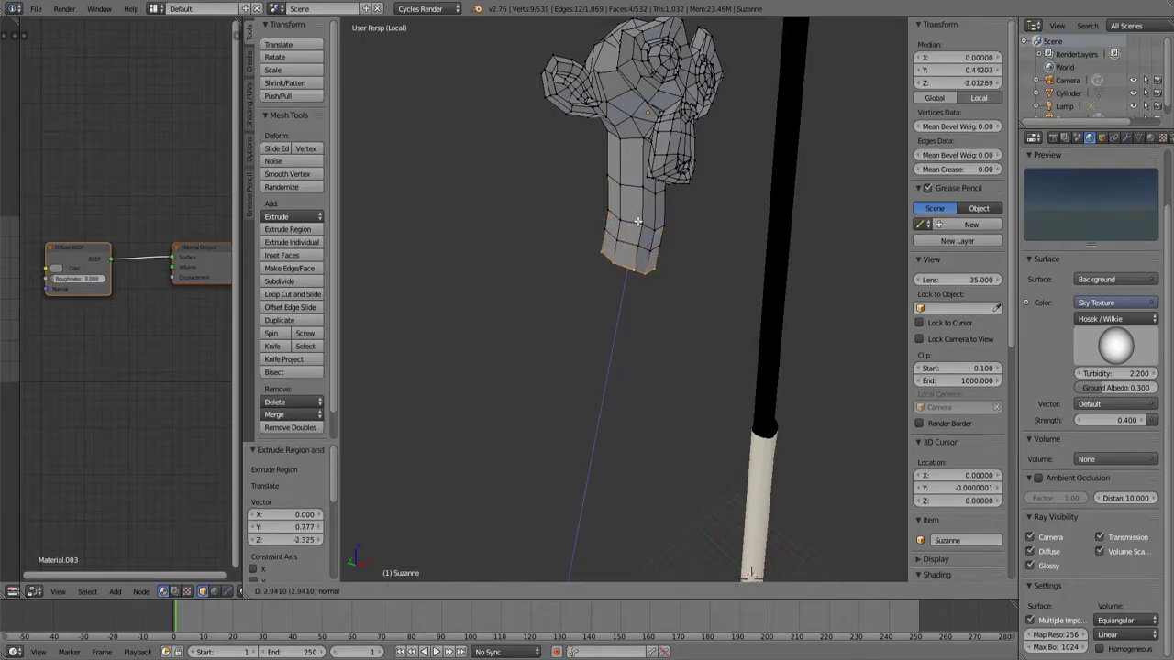
{"action": "left_click", "coordinate": [632, 216]}
{"action": "key", "text": "e"}
{"action": "right_click", "coordinate": [632, 220]}
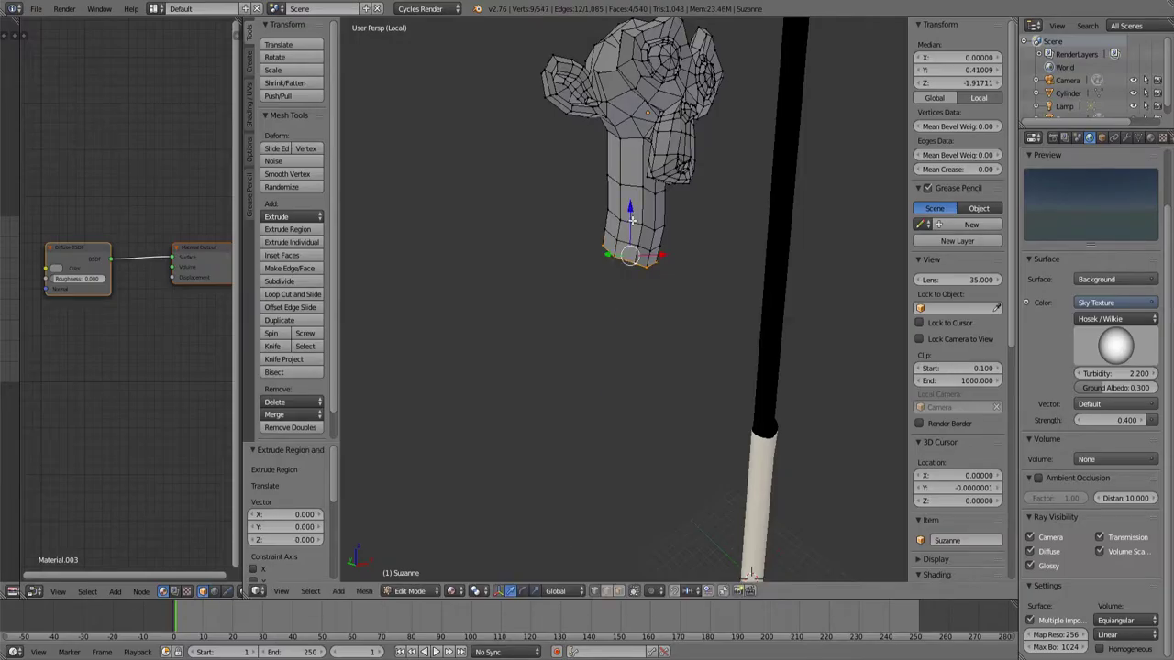
Lower the neck's end ring 3 units along Z and scale it by about 2.327 to flare out.
{"action": "left_click_drag", "start_coordinate": [632, 220], "coordinate": [647, 239]}
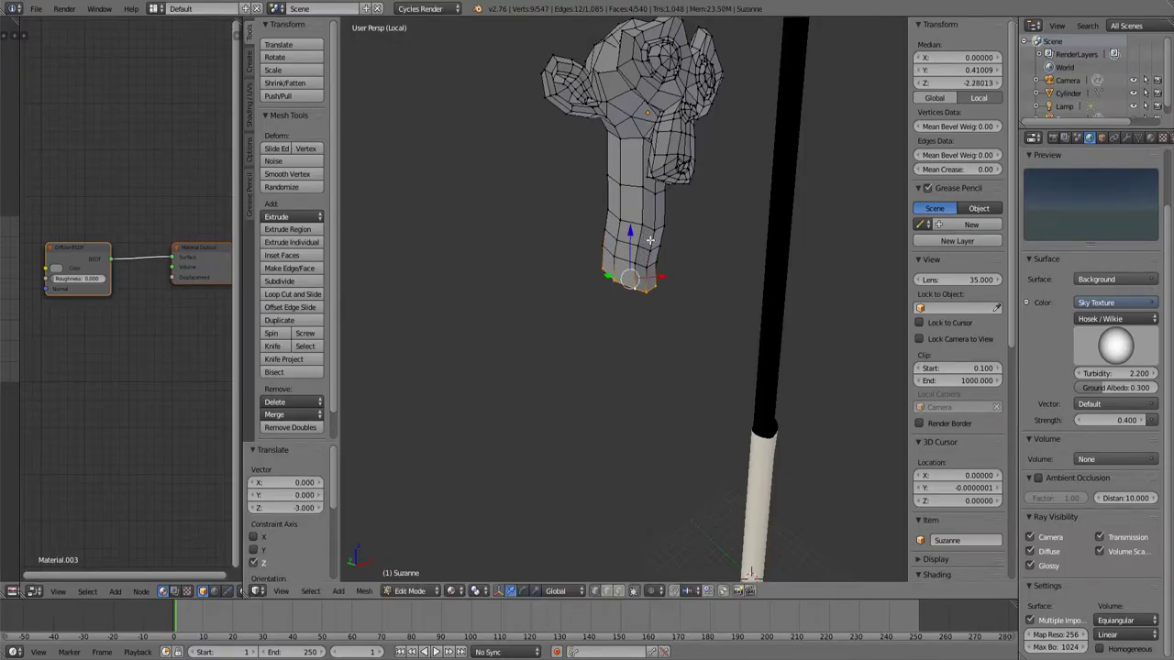
{"action": "key", "text": "s"}
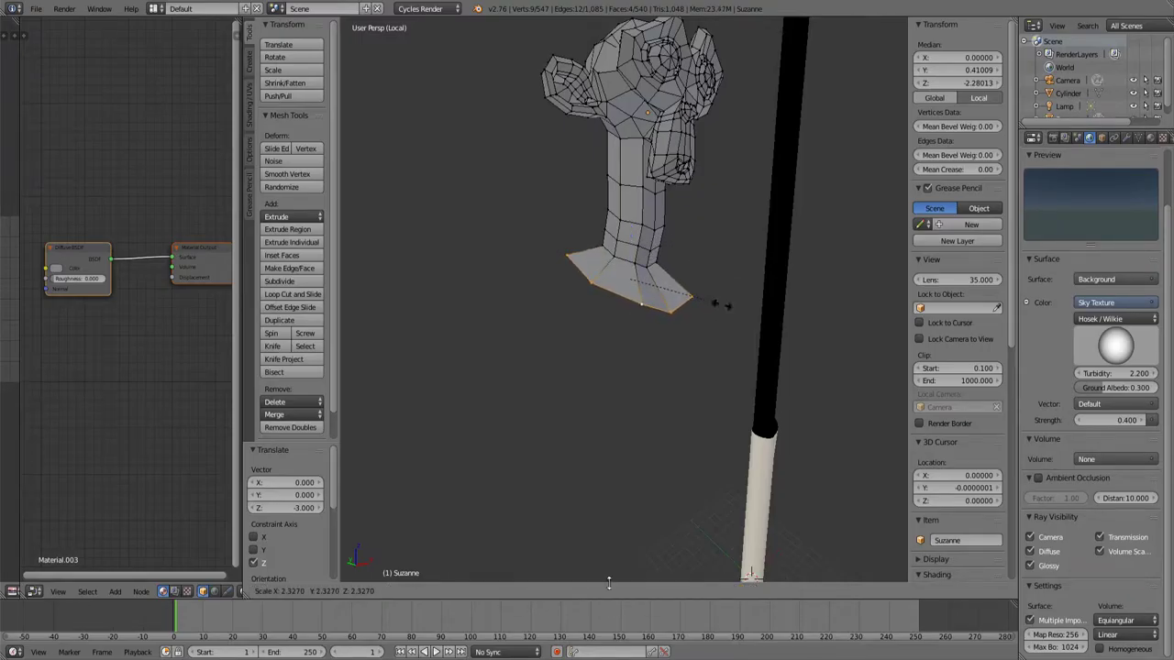
{"action": "left_click", "coordinate": [608, 584]}
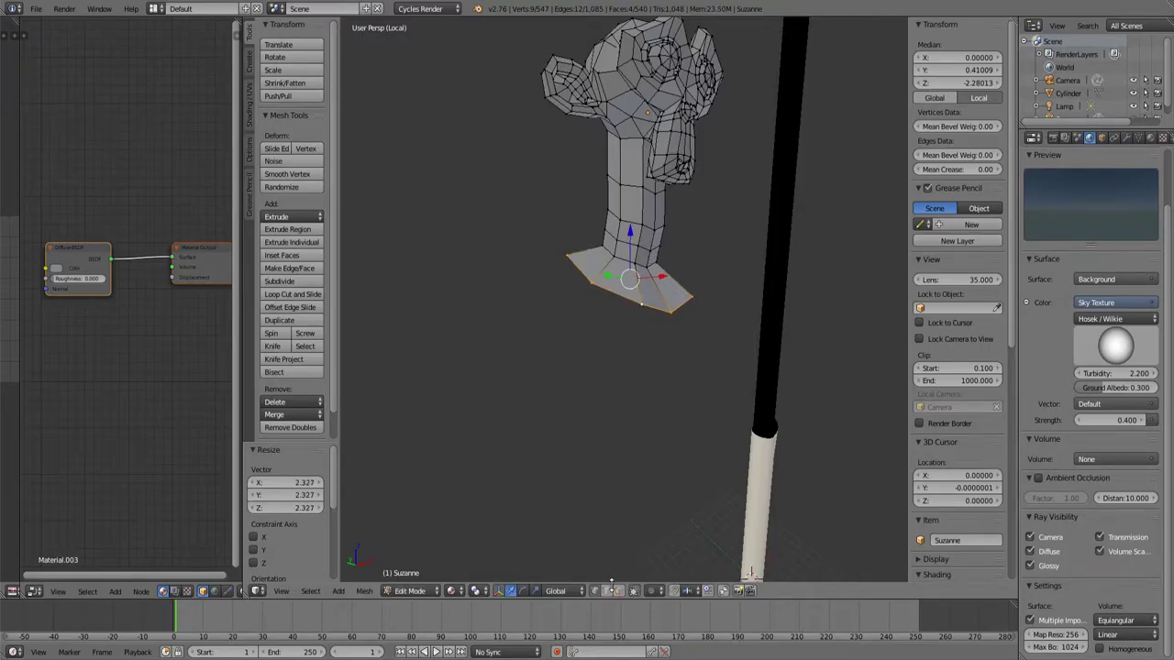
Enable proportional editing, raise the flared ring about 4.138 units along Z, and disable proportional editing.
{"action": "left_click", "coordinate": [658, 588]}
{"action": "left_click", "coordinate": [673, 561]}
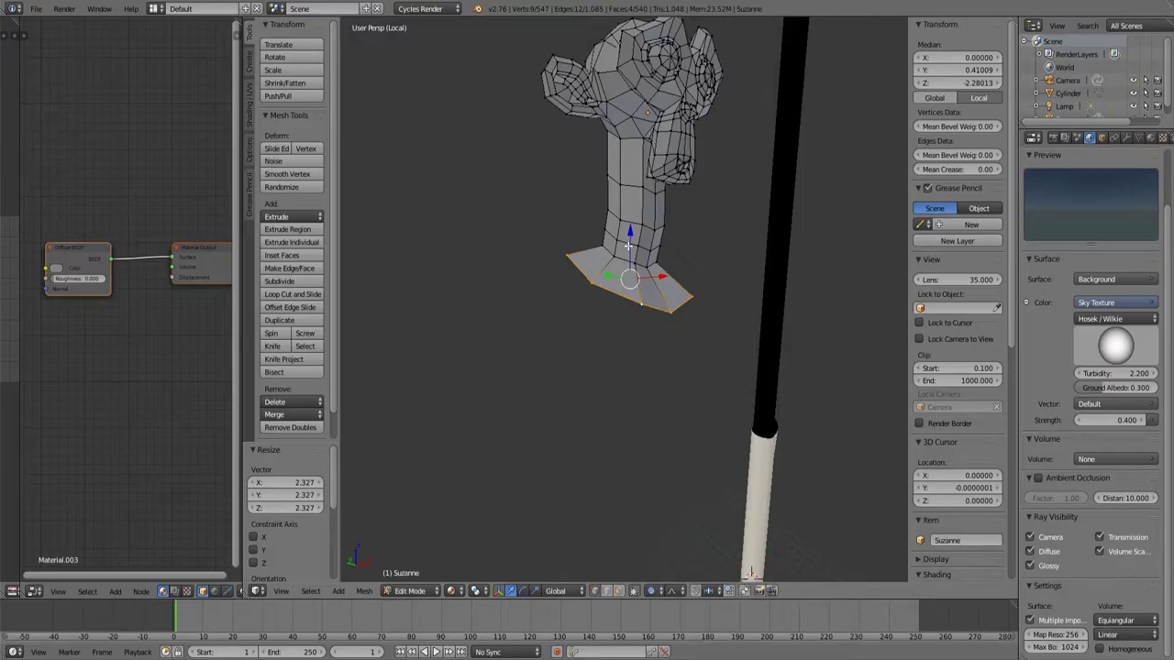
{"action": "left_click_drag", "start_coordinate": [628, 246], "coordinate": [669, 267]}
{"action": "scroll", "coordinate": [621, 225], "scroll_direction": "down", "scroll_amount": 18}
{"action": "scroll", "coordinate": [618, 221], "scroll_direction": "up", "scroll_amount": 5}
{"action": "mouse_move", "coordinate": [670, 267]}
{"action": "middle_mouse_down"}
{"action": "mouse_move", "coordinate": [578, 264]}
{"action": "mouse_move", "coordinate": [668, 275]}
{"action": "middle_mouse_up"}
{"action": "left_click", "coordinate": [650, 590]}
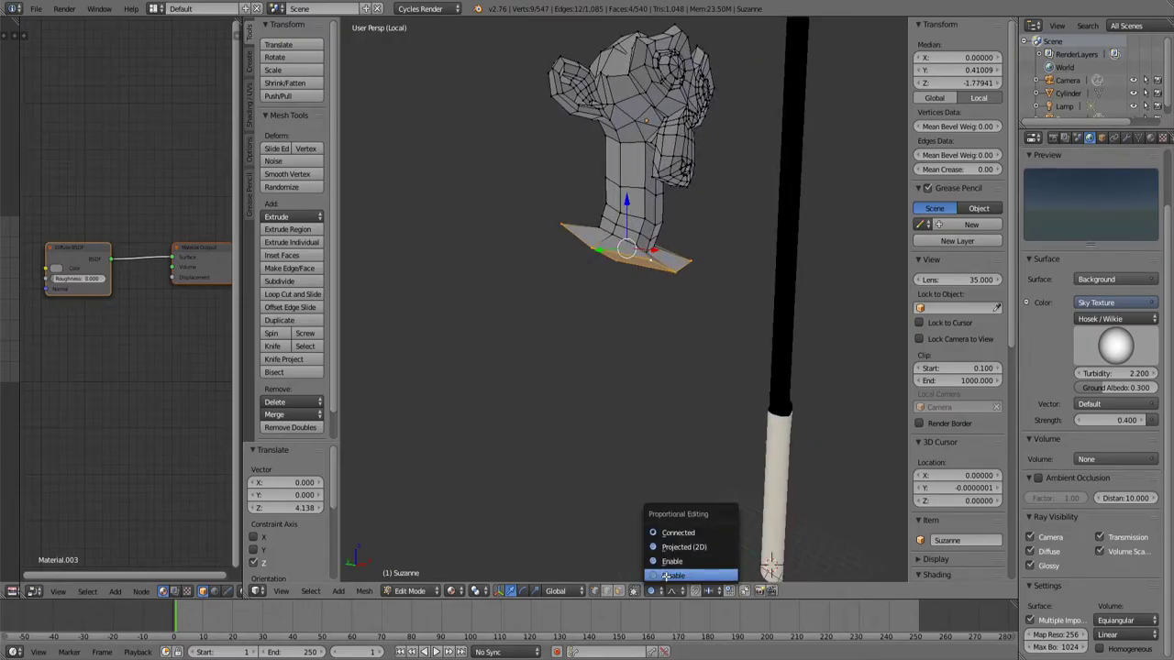
{"action": "left_click", "coordinate": [670, 570]}
Extrude the flared ring in place, scale it by about 1.793 for the shoulders, and lower it about 1.832 units along Z.
{"action": "middle_click_drag", "start_coordinate": [662, 411], "coordinate": [623, 397]}
{"action": "key", "text": "e"}
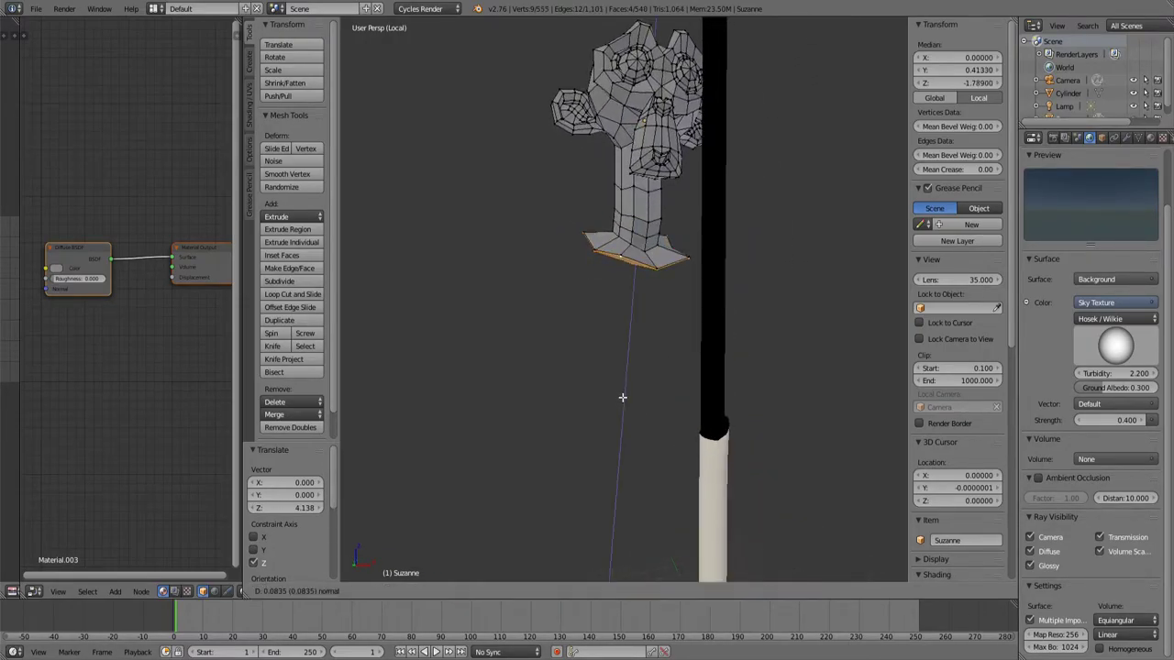
{"action": "right_click", "coordinate": [624, 401]}
{"action": "key", "text": "s"}
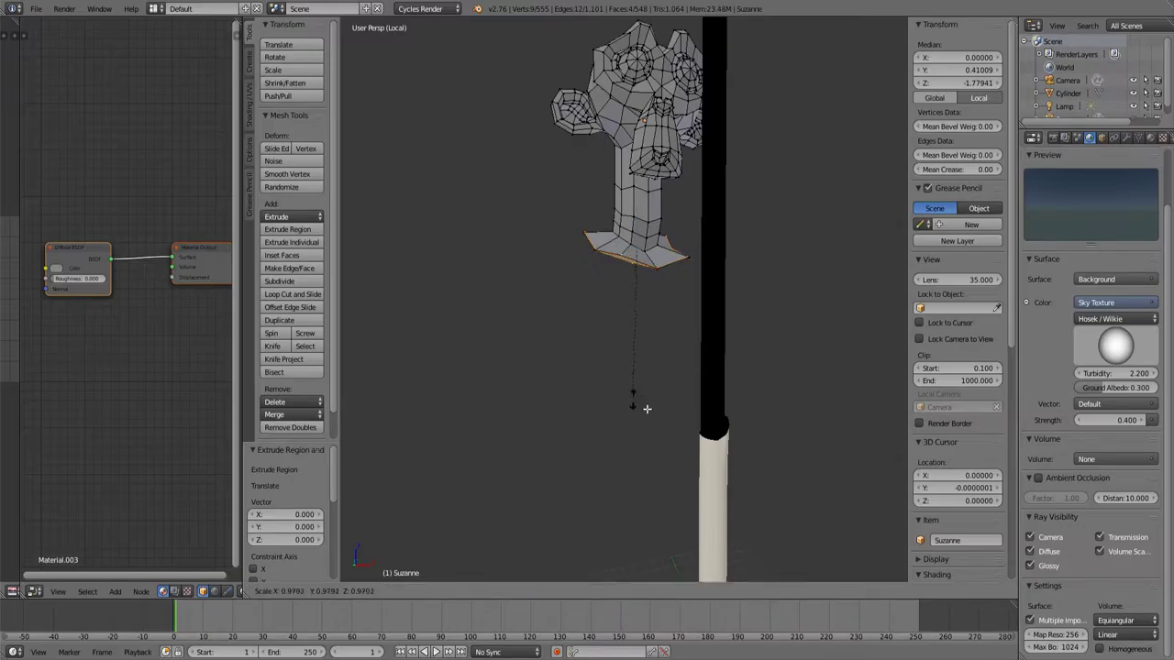
{"action": "left_click", "coordinate": [692, 521]}
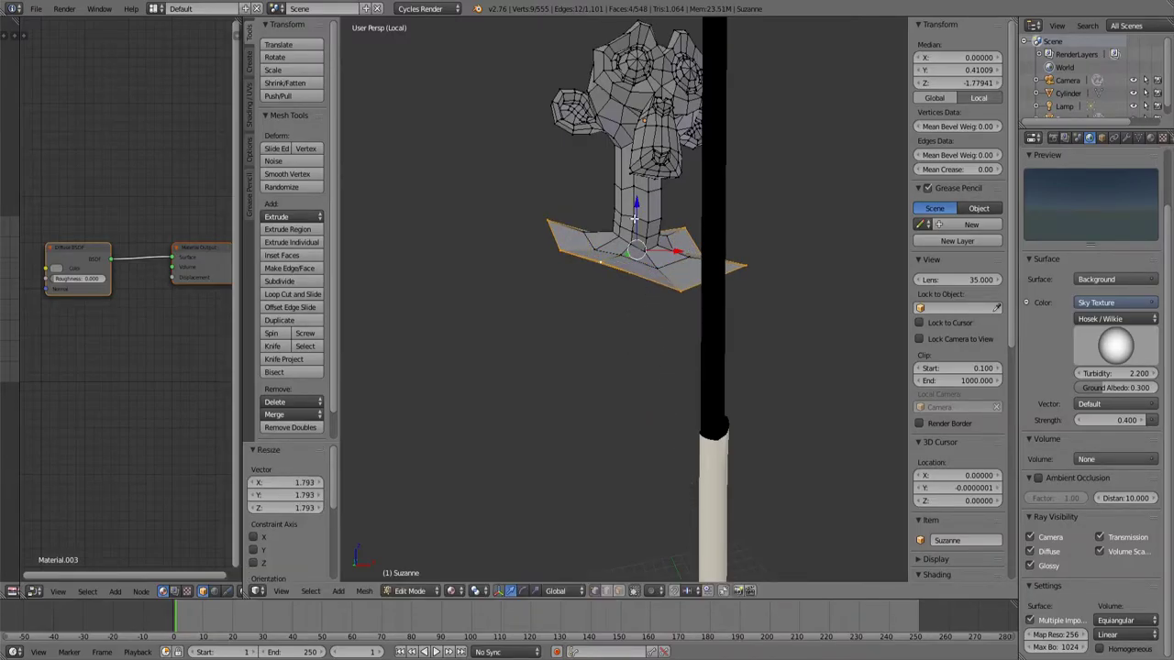
{"action": "left_click_drag", "start_coordinate": [634, 219], "coordinate": [635, 249]}
Narrow the shoulder ring along the Y axis to about 0.681 of its depth.
{"action": "middle_click_drag", "start_coordinate": [635, 250], "coordinate": [498, 591]}
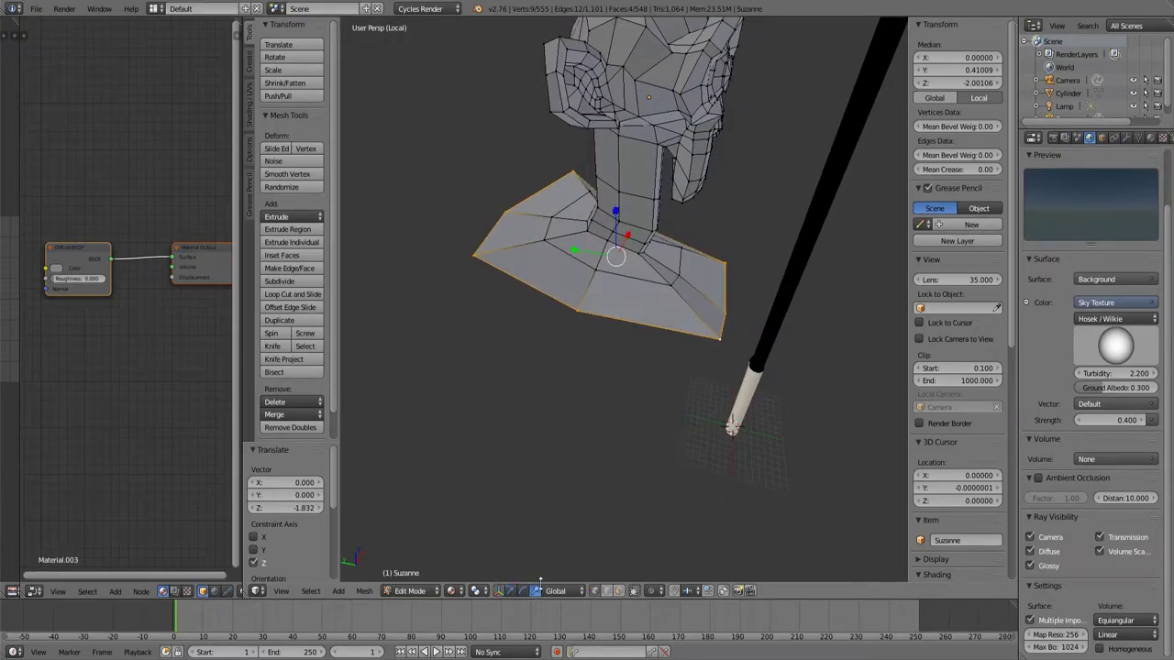
{"action": "key", "text": "s"}
{"action": "key", "text": "y"}
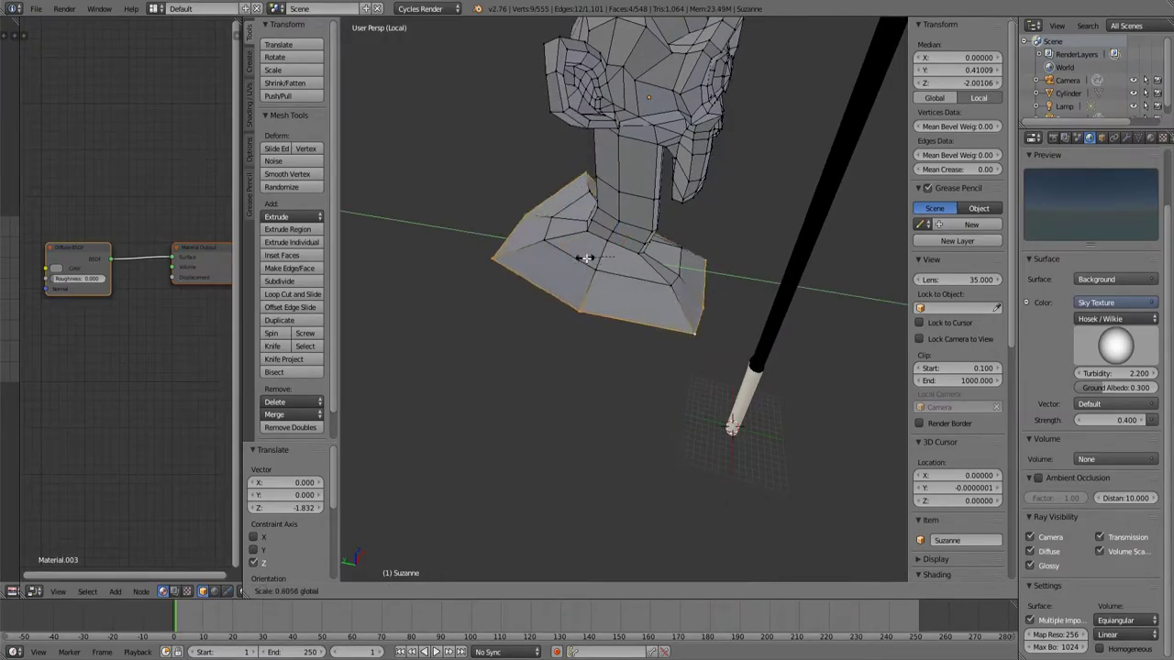
{"action": "left_click", "coordinate": [600, 267]}
Extrude the shoulder ring downward to begin the torso and scale its new edge by about 1.192.
{"action": "middle_click_drag", "start_coordinate": [600, 267], "coordinate": [611, 240]}
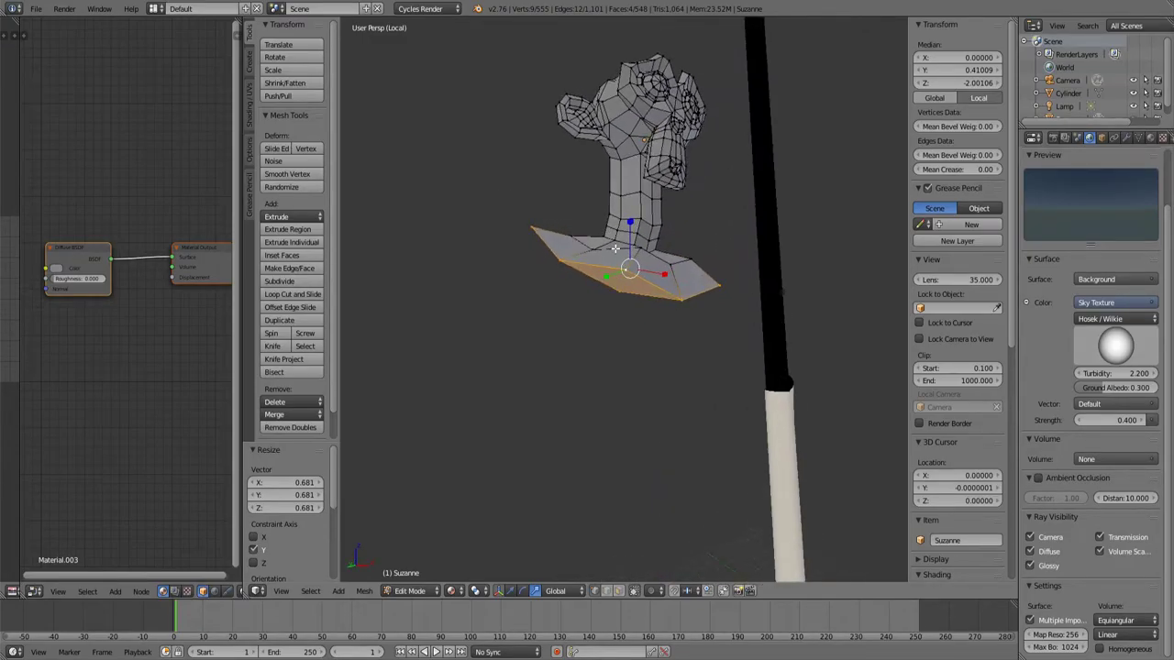
{"action": "key", "text": "e"}
{"action": "left_click", "coordinate": [612, 273]}
{"action": "key", "text": "s"}
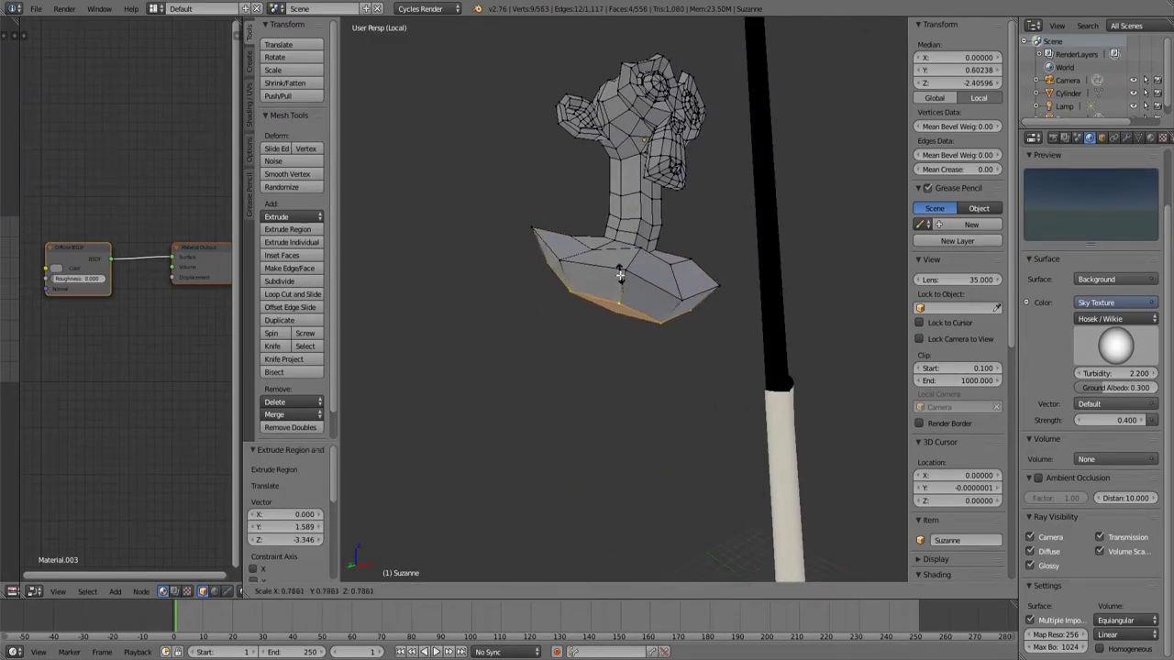
{"action": "left_click", "coordinate": [595, 283]}
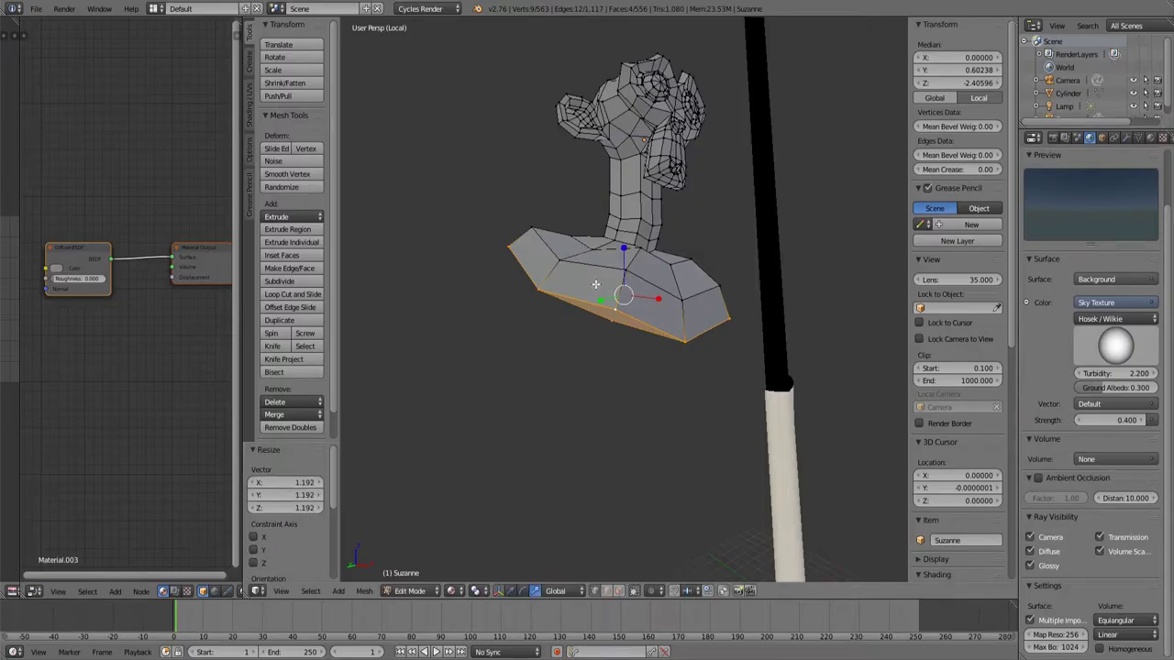
Extrude the torso downward in further segments, tapering the last two rings by about 0.870 and 0.747.
{"action": "key", "text": "e"}
{"action": "left_click", "coordinate": [591, 309]}
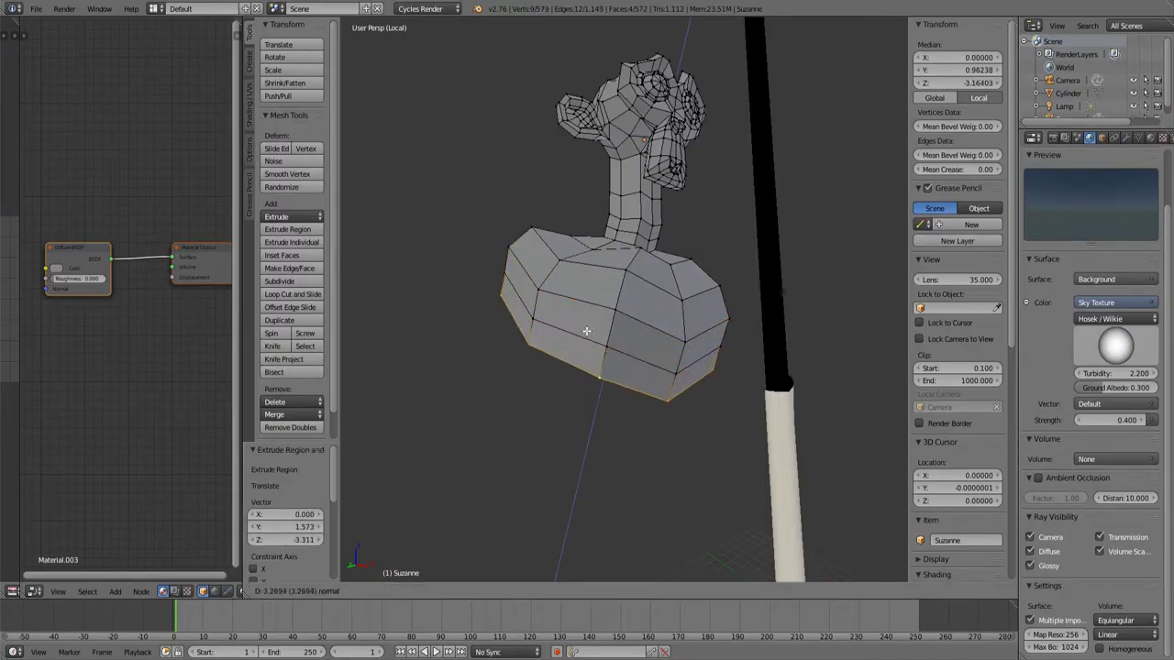
{"action": "key", "text": "s"}
{"action": "left_click", "coordinate": [602, 339]}
{"action": "key", "text": "e"}
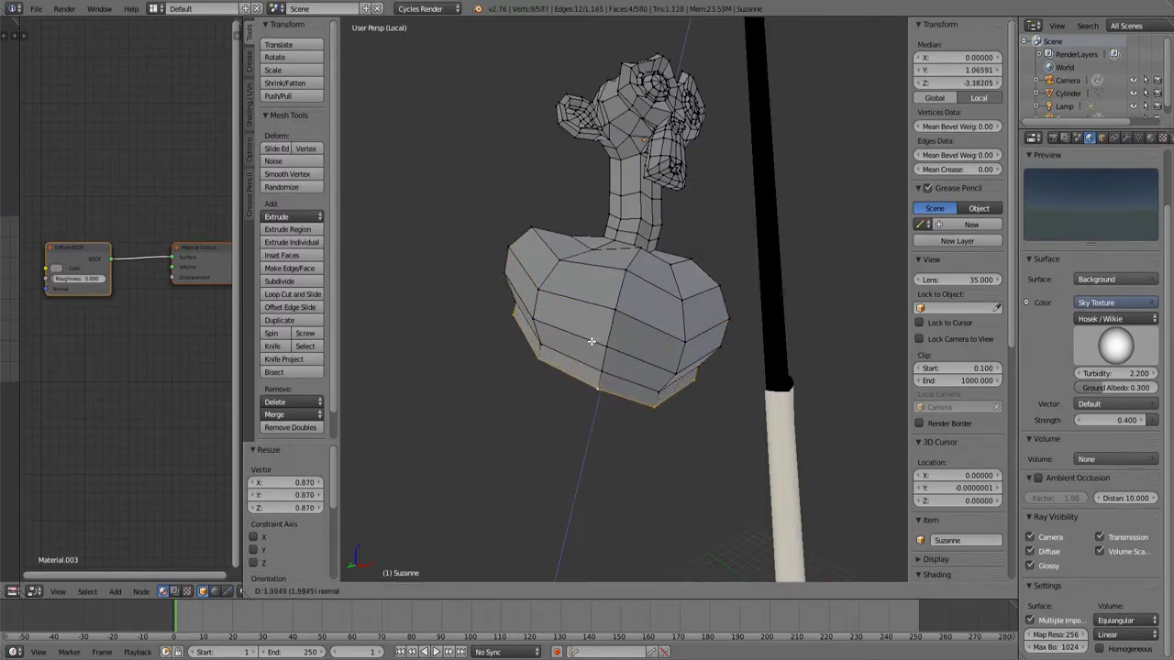
{"action": "left_click", "coordinate": [596, 342]}
{"action": "key", "text": "s"}
{"action": "left_click", "coordinate": [596, 341]}
Box-select the whole torso up to the neck base in wireframe, then triangulate and subdivide its faces.
{"action": "mouse_move", "coordinate": [596, 341]}
{"action": "middle_mouse_down"}
{"action": "mouse_move", "coordinate": [551, 324]}
{"action": "mouse_move", "coordinate": [527, 362]}
{"action": "mouse_move", "coordinate": [537, 380]}
{"action": "mouse_move", "coordinate": [697, 376]}
{"action": "mouse_move", "coordinate": [590, 383]}
{"action": "mouse_move", "coordinate": [699, 371]}
{"action": "mouse_move", "coordinate": [757, 318]}
{"action": "mouse_move", "coordinate": [770, 343]}
{"action": "mouse_move", "coordinate": [783, 324]}
{"action": "mouse_move", "coordinate": [725, 362]}
{"action": "mouse_move", "coordinate": [679, 367]}
{"action": "mouse_move", "coordinate": [615, 340]}
{"action": "middle_mouse_up"}
{"action": "key", "text": "z"}
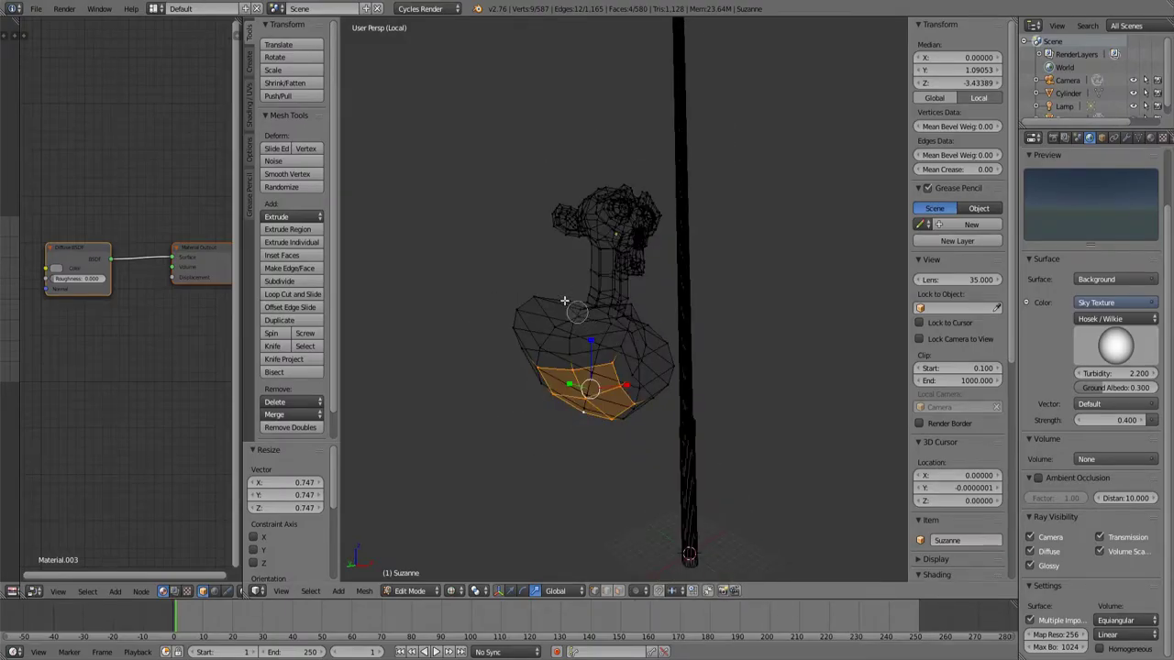
{"action": "key", "text": "b"}
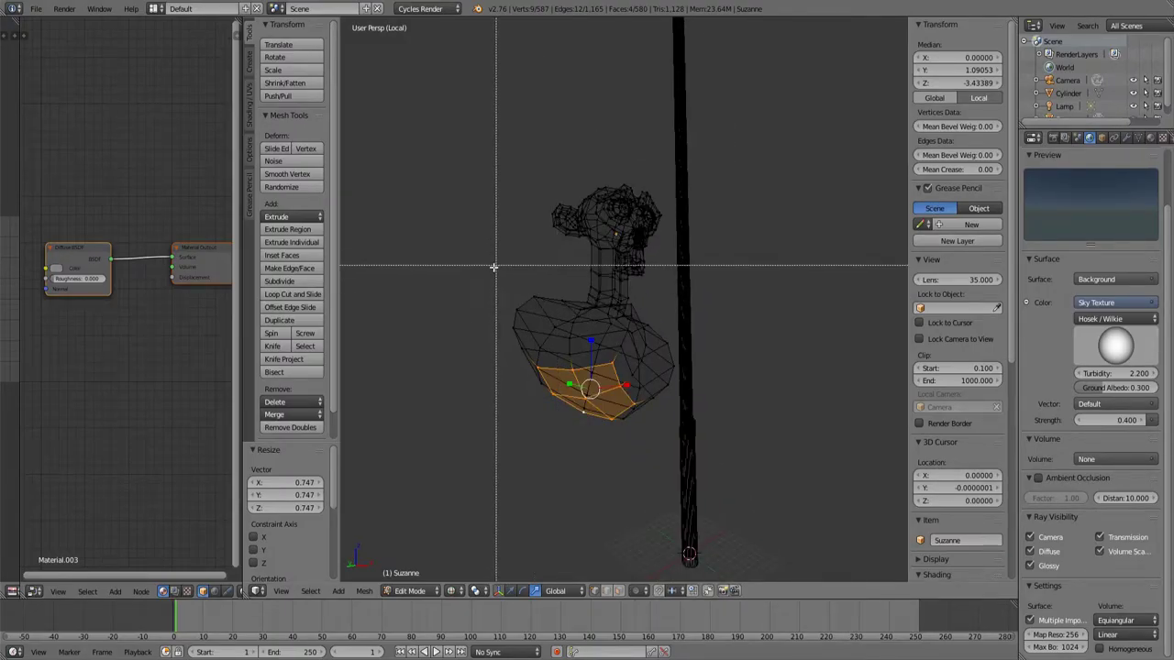
{"action": "left_click_drag", "start_coordinate": [492, 282], "coordinate": [760, 504]}
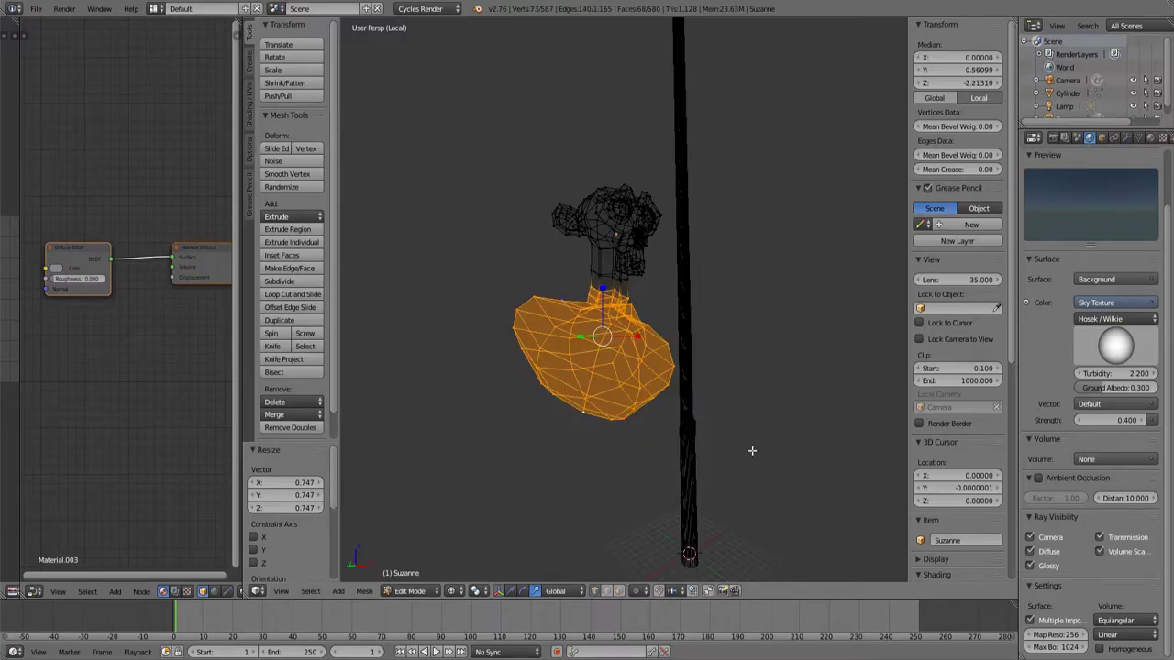
{"action": "middle_click_drag", "start_coordinate": [741, 453], "coordinate": [751, 405]}
{"action": "key", "text": "ctrl+t"}
{"action": "key", "text": "w"}
{"action": "left_click", "coordinate": [669, 363]}
Leave Edit Mode, return the viewport to solid shading, and inspect the figure's shape from several sides.
{"action": "key", "text": "Tab"}
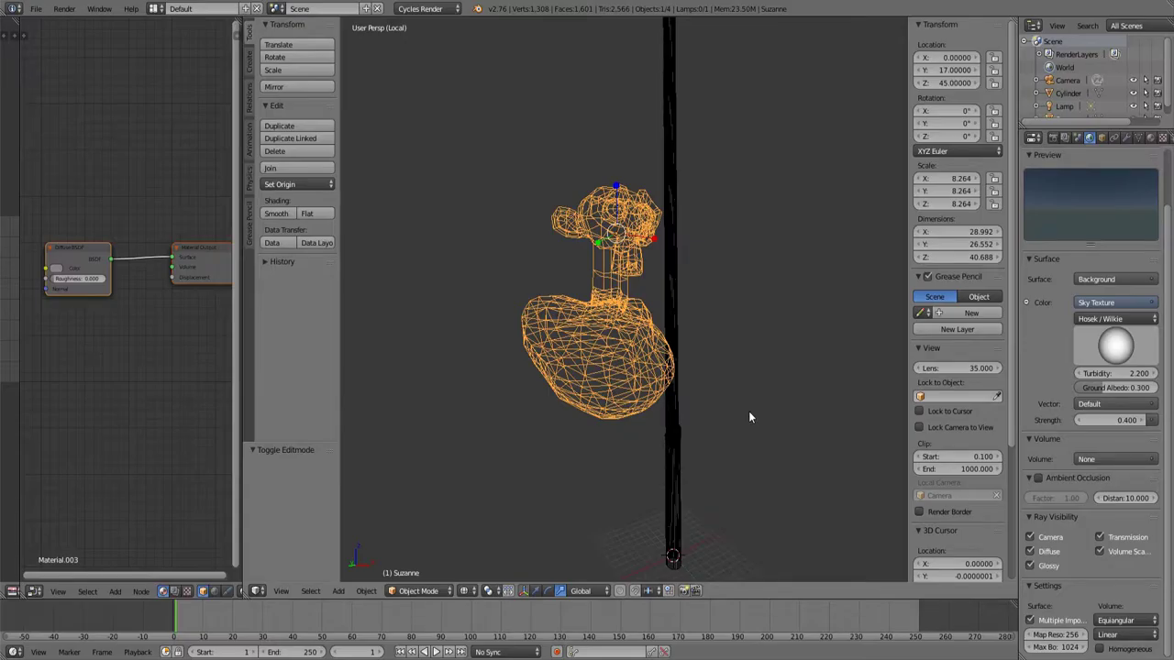
{"action": "key", "text": "z"}
{"action": "middle_click_drag", "start_coordinate": [749, 412], "coordinate": [605, 427]}
{"action": "middle_click_drag", "start_coordinate": [589, 280], "coordinate": [621, 310]}
{"action": "scroll", "coordinate": [539, 292], "scroll_direction": "up", "scroll_amount": 2}
{"action": "scroll", "coordinate": [690, 306], "scroll_direction": "up", "scroll_amount": 3}
{"action": "scroll", "coordinate": [671, 319], "scroll_direction": "down", "scroll_amount": 5}
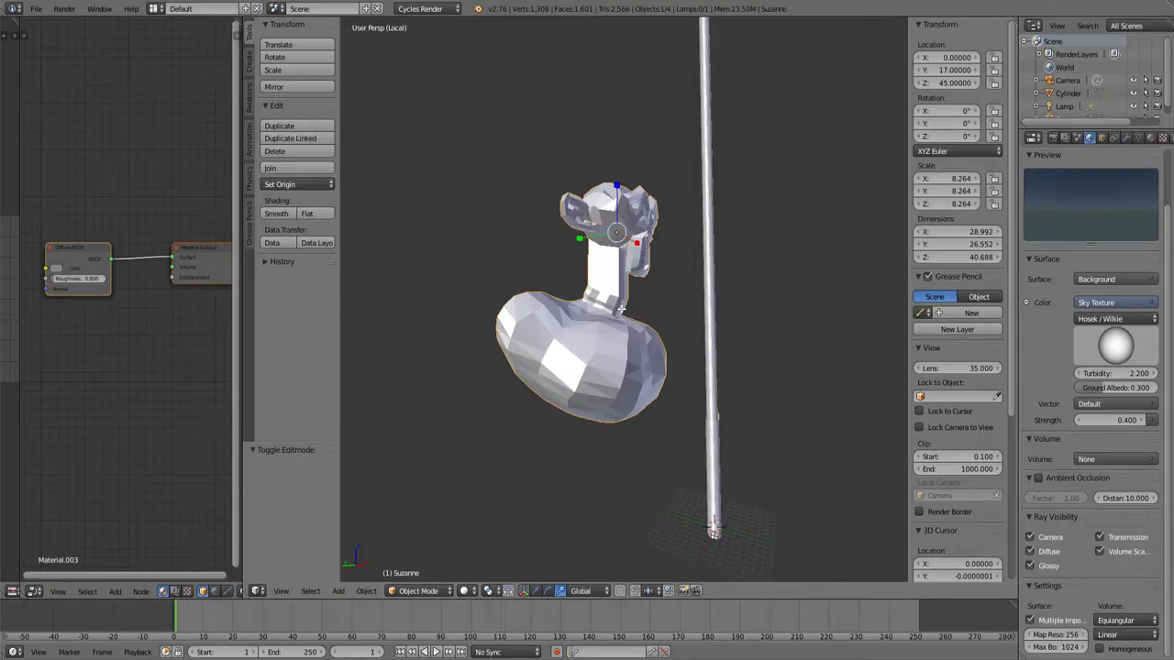
Return to Edit Mode and add a second material slot with a new material using the Velvet BSDF shader.
{"action": "key", "text": "Tab"}
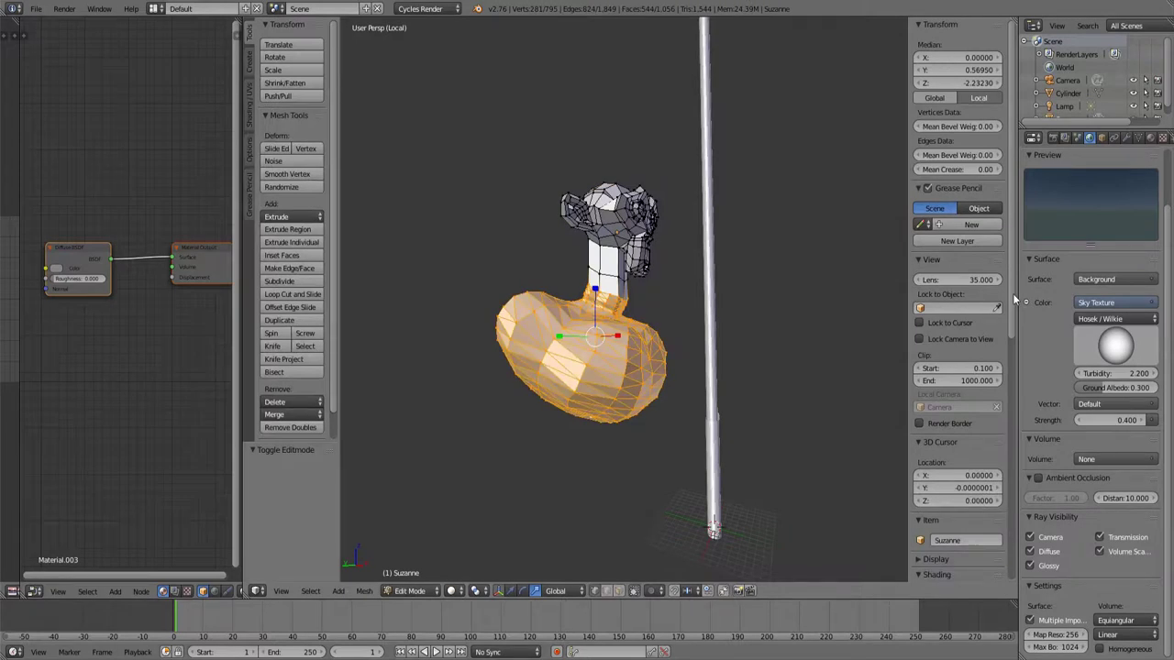
{"action": "left_click", "coordinate": [1150, 137]}
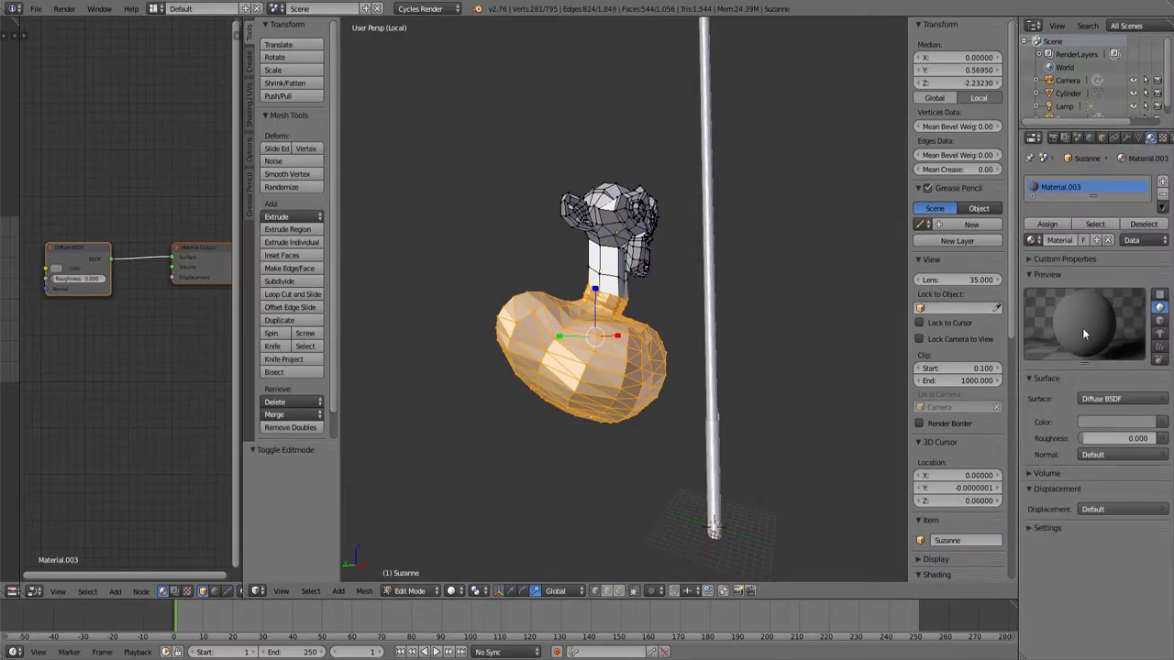
{"action": "left_click", "coordinate": [1162, 183]}
{"action": "left_click", "coordinate": [1080, 270]}
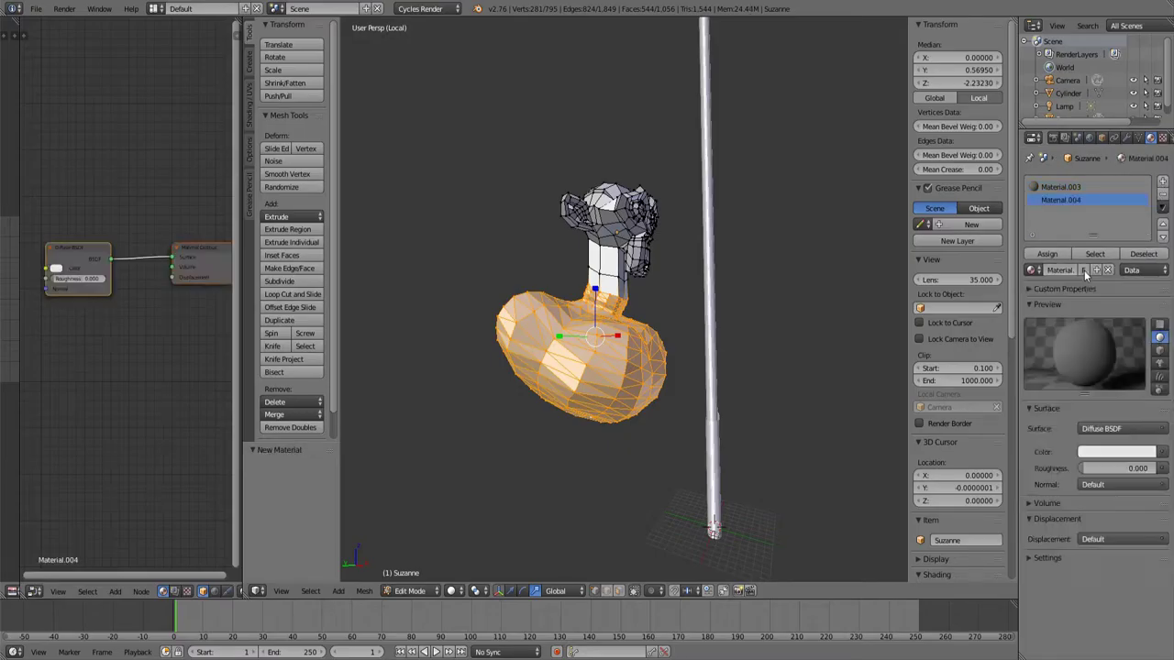
{"action": "left_click", "coordinate": [1117, 430]}
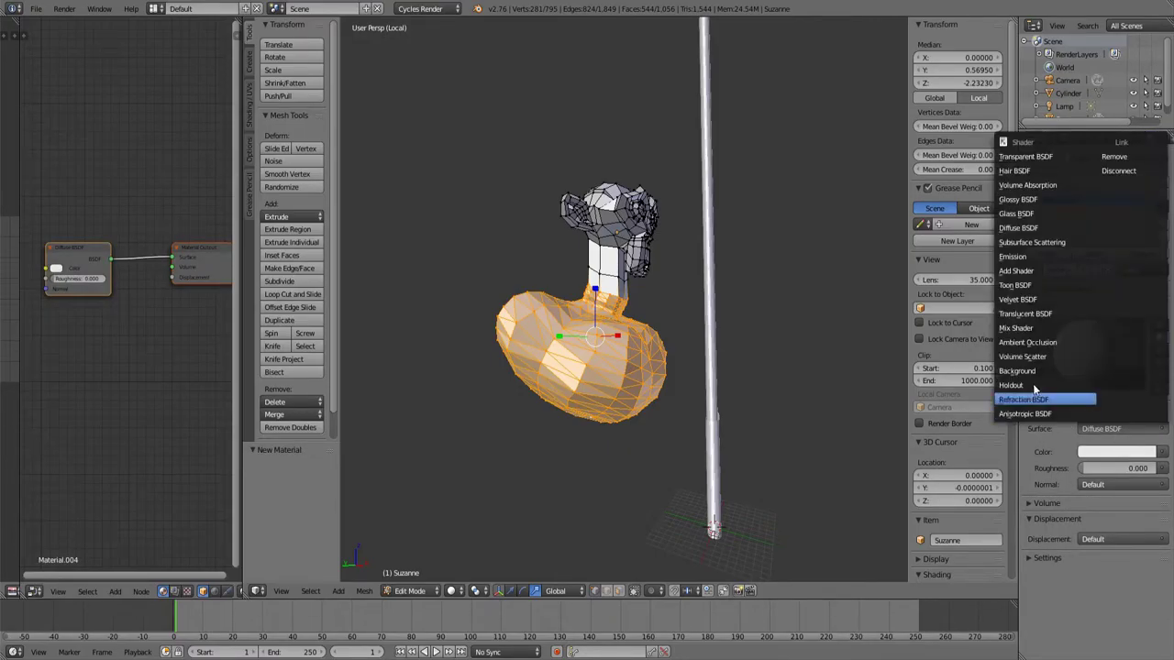
{"action": "left_click", "coordinate": [1041, 299]}
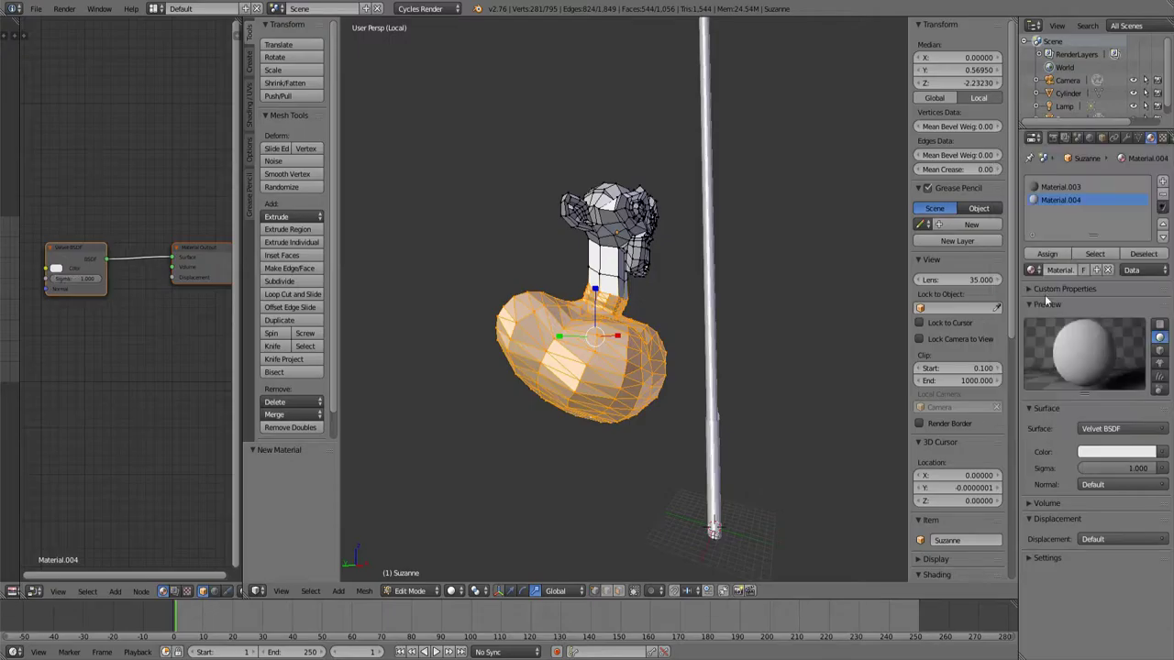
Set the Velvet BSDF color to orange.
{"action": "mouse_move", "coordinate": [113, 320]}
{"action": "middle_mouse_down"}
{"action": "mouse_move", "coordinate": [144, 330]}
{"action": "mouse_move", "coordinate": [104, 333]}
{"action": "mouse_move", "coordinate": [118, 305]}
{"action": "middle_mouse_up"}
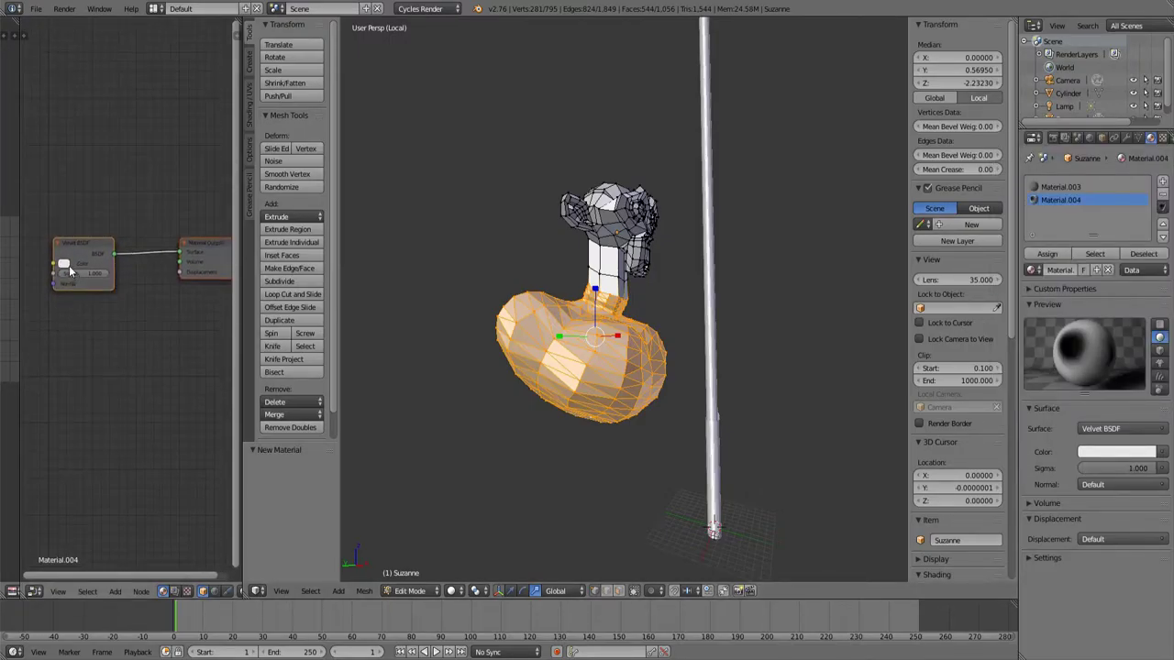
{"action": "left_click", "coordinate": [65, 265]}
{"action": "left_click_drag", "start_coordinate": [94, 164], "coordinate": [77, 191]}
Switch the viewport to Rendered shading and assign the orange velvet material to the selected torso faces.
{"action": "middle_click_drag", "start_coordinate": [685, 470], "coordinate": [623, 486]}
{"action": "left_click", "coordinate": [454, 590]}
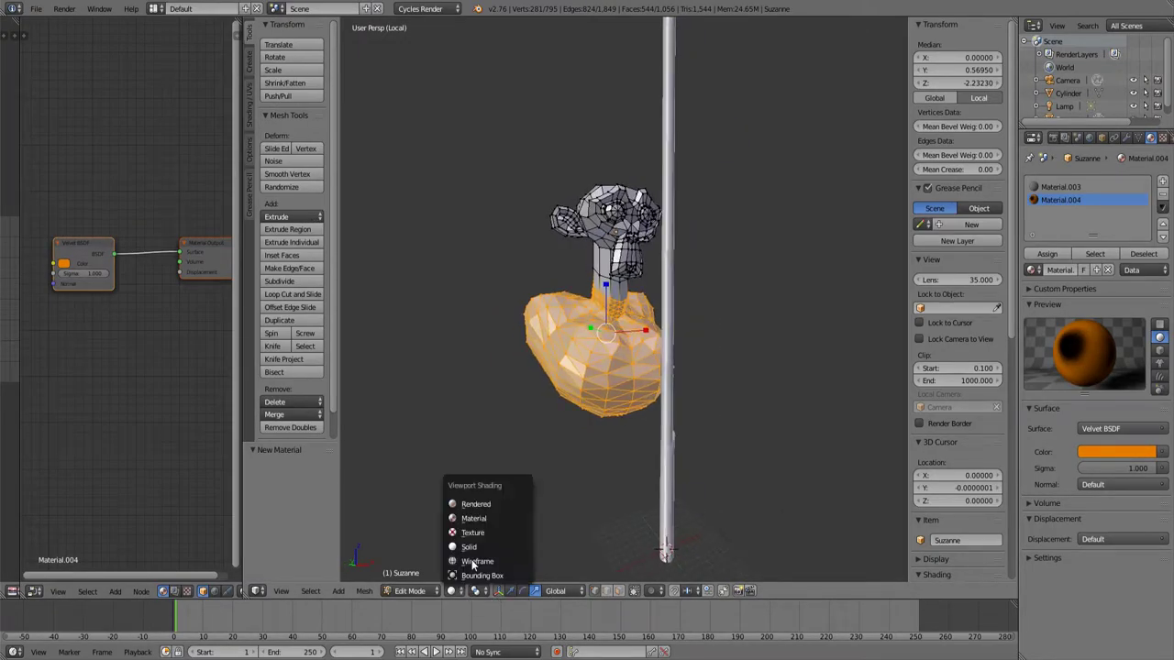
{"action": "left_click", "coordinate": [475, 505]}
{"action": "mouse_move", "coordinate": [646, 466]}
{"action": "middle_mouse_down"}
{"action": "mouse_move", "coordinate": [487, 493]}
{"action": "mouse_move", "coordinate": [642, 485]}
{"action": "middle_mouse_up"}
{"action": "scroll", "coordinate": [645, 488], "scroll_direction": "up", "scroll_amount": 4}
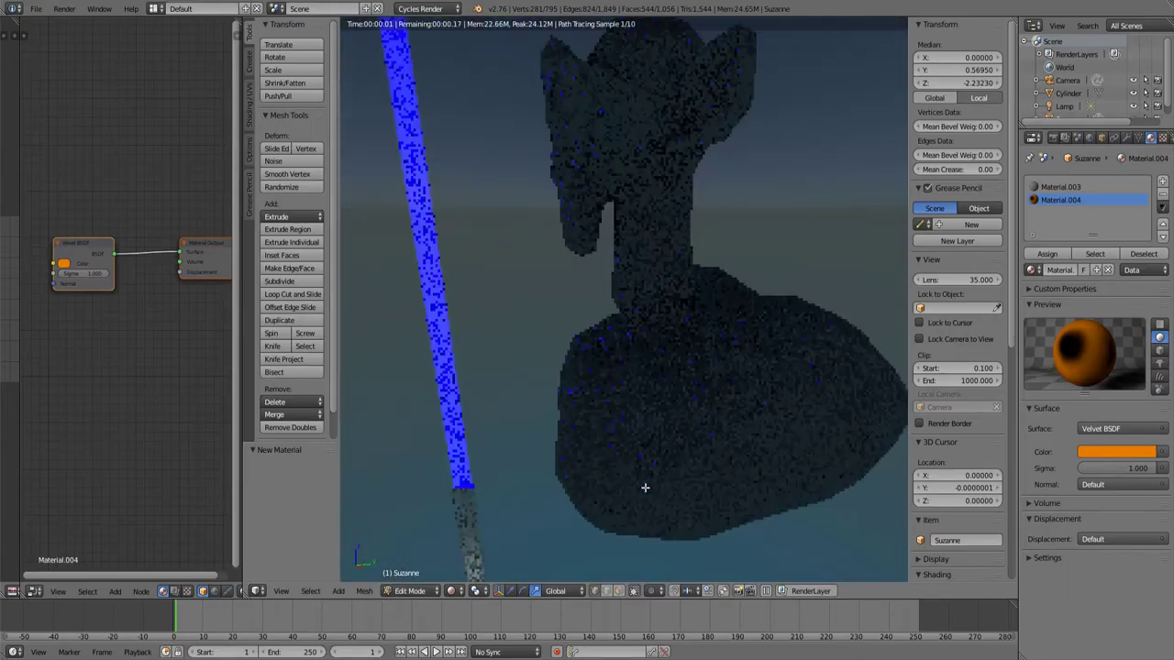
{"action": "scroll", "coordinate": [644, 487], "scroll_direction": "down", "scroll_amount": 2}
{"action": "left_click", "coordinate": [1053, 255]}
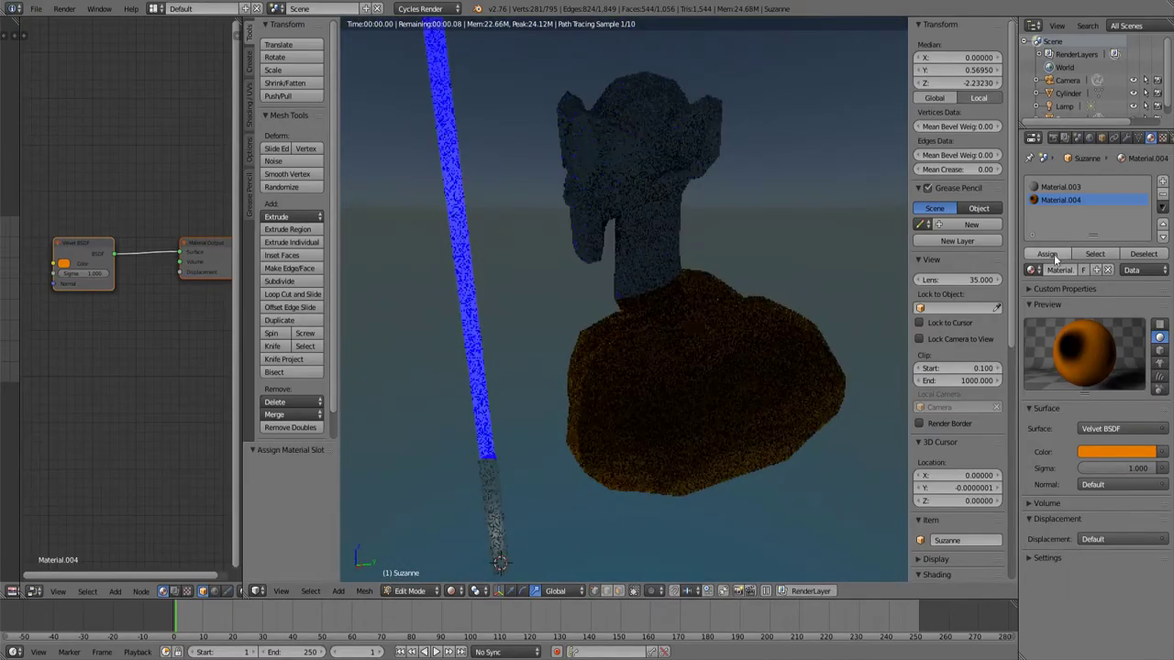
Inspect the orange velvet torso in the rendered view, then switch the viewport to Material shading.
{"action": "middle_click_drag", "start_coordinate": [582, 359], "coordinate": [597, 314]}
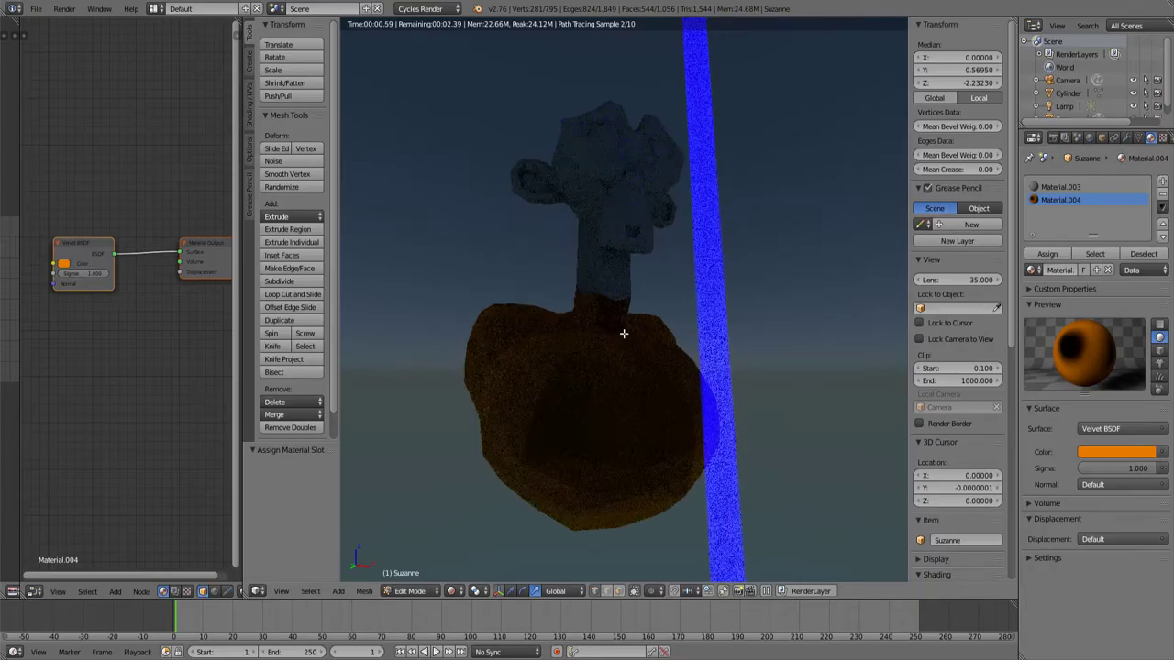
{"action": "middle_click_drag", "start_coordinate": [627, 450], "coordinate": [606, 534]}
{"action": "left_click", "coordinate": [453, 592]}
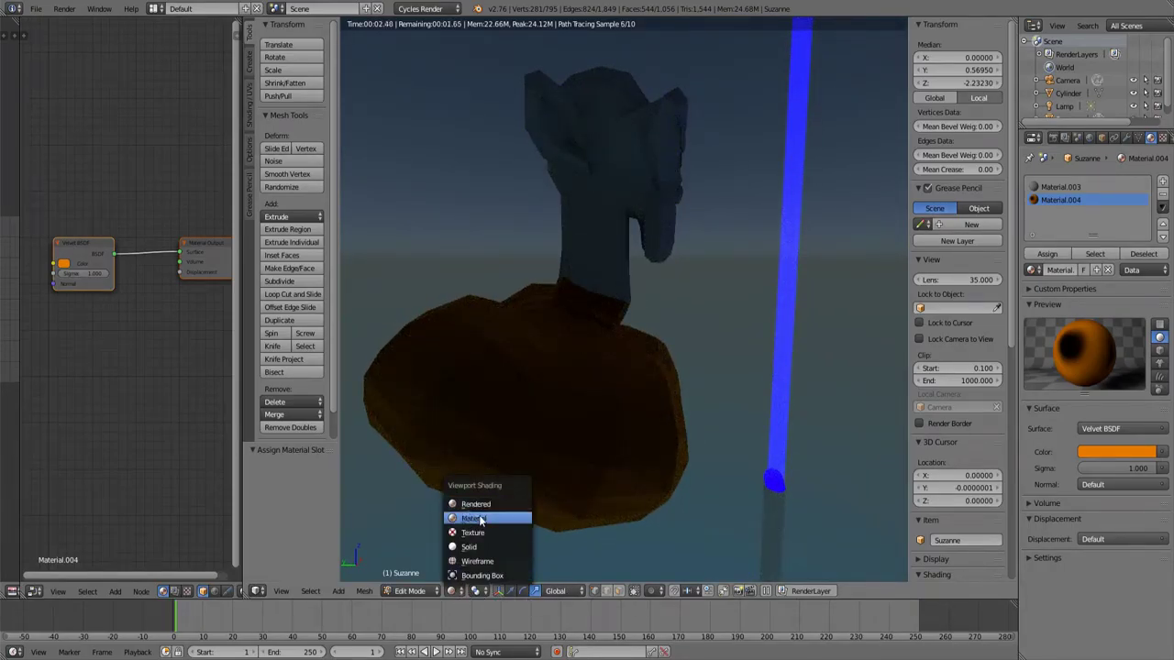
{"action": "left_click", "coordinate": [479, 521]}
{"action": "middle_click_drag", "start_coordinate": [670, 511], "coordinate": [538, 504]}
{"action": "scroll", "coordinate": [543, 518], "scroll_direction": "down", "scroll_amount": 2}
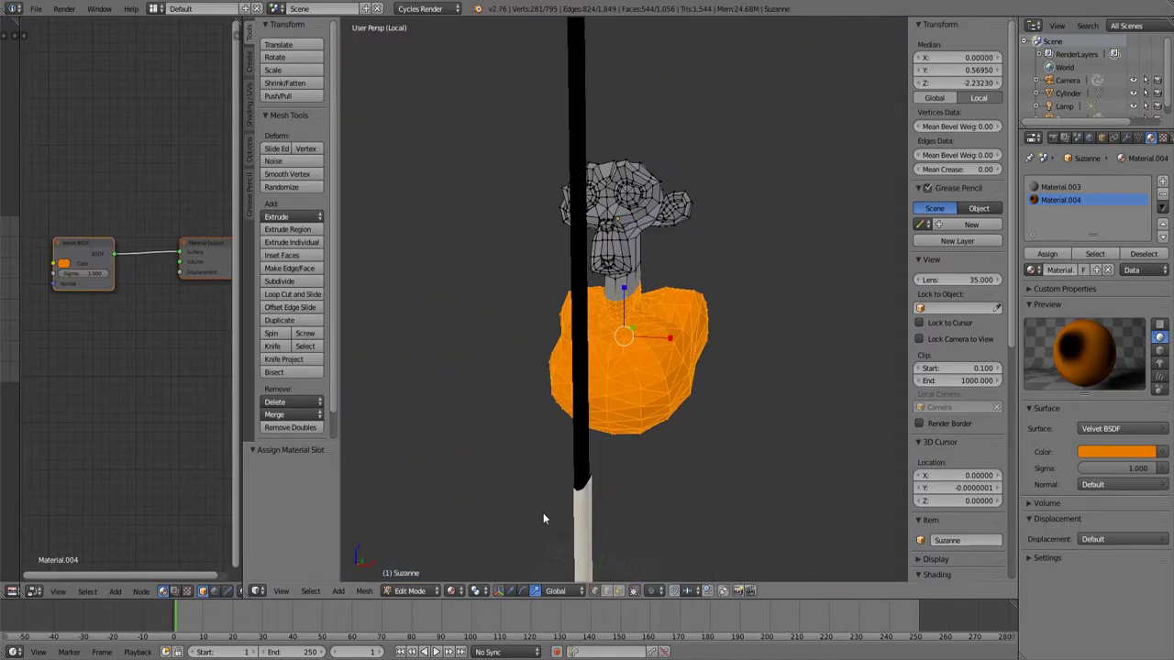
Leave Edit Mode and apply smooth shading to the monkey figure.
{"action": "key", "text": "Tab"}
{"action": "middle_click_drag", "start_coordinate": [778, 505], "coordinate": [324, 250]}
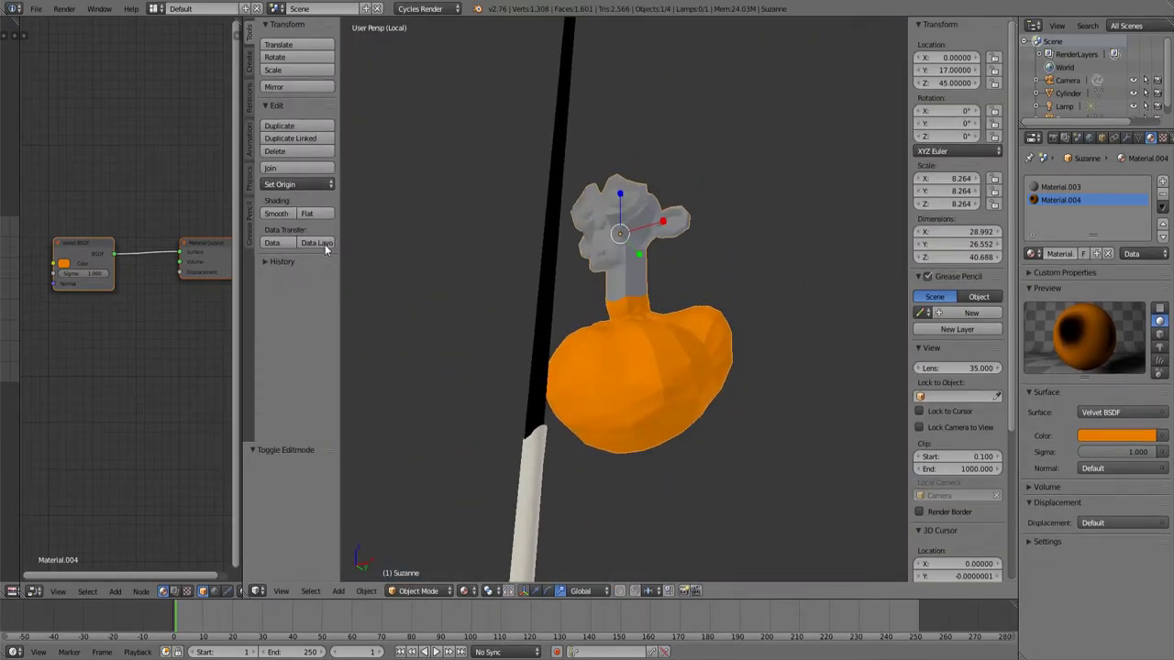
{"action": "left_click", "coordinate": [275, 213]}
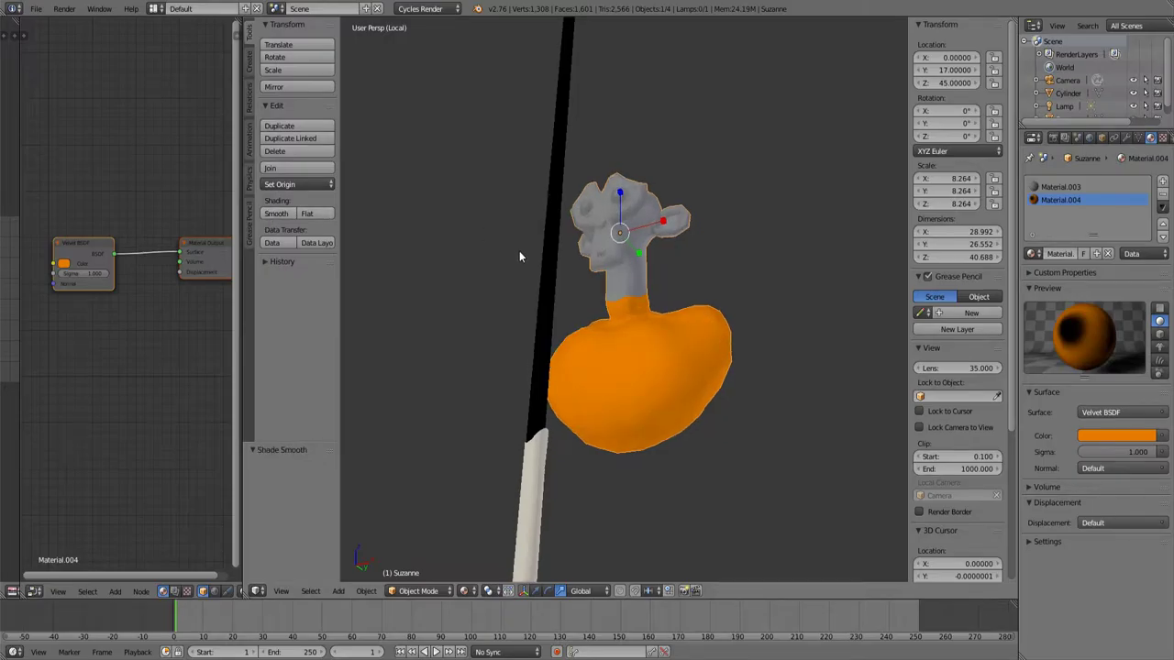
Enter Edit Mode on the monkey figure and select the outer ring and center vertices of its first eyeball.
{"action": "middle_click_drag", "start_coordinate": [519, 254], "coordinate": [574, 353]}
{"action": "scroll", "coordinate": [578, 307], "scroll_direction": "up", "scroll_amount": 3}
{"action": "key", "text": "Tab"}
{"action": "scroll", "coordinate": [563, 317], "scroll_direction": "up", "scroll_amount": 4}
{"action": "middle_click_drag", "start_coordinate": [522, 288], "coordinate": [537, 320], "text": "shift"}
{"action": "right_click", "coordinate": [497, 174]}
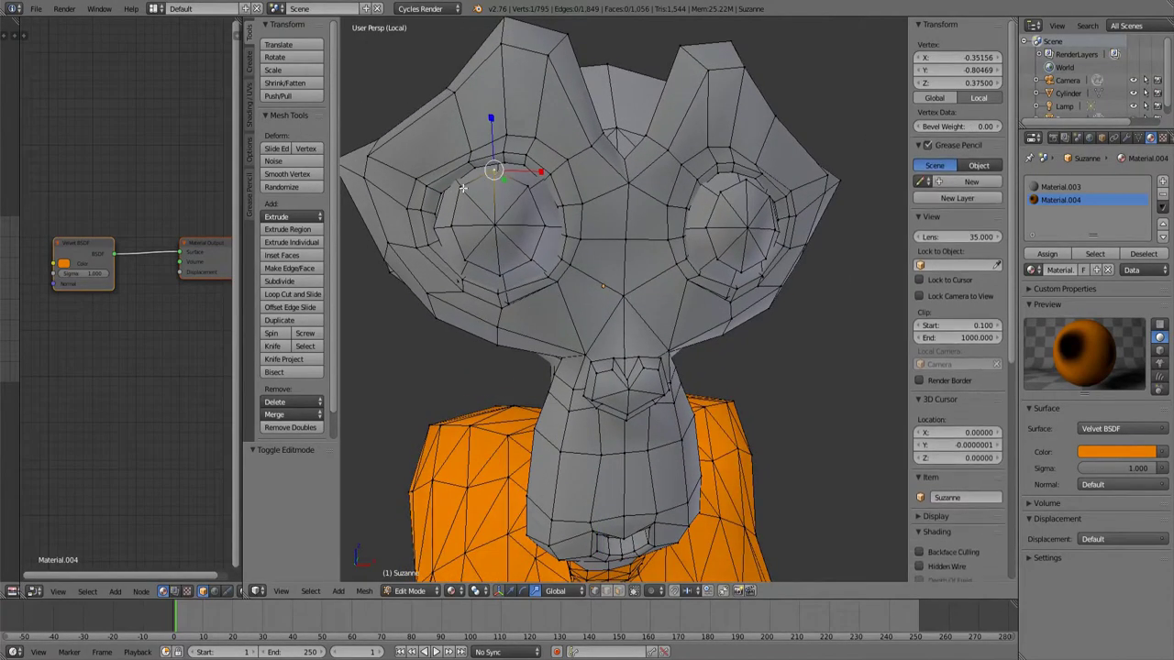
{"action": "right_click", "coordinate": [461, 185], "text": "shift"}
{"action": "right_click", "coordinate": [454, 226], "text": "shift"}
{"action": "right_click", "coordinate": [467, 259], "text": "shift"}
{"action": "right_click", "coordinate": [500, 275], "text": "shift"}
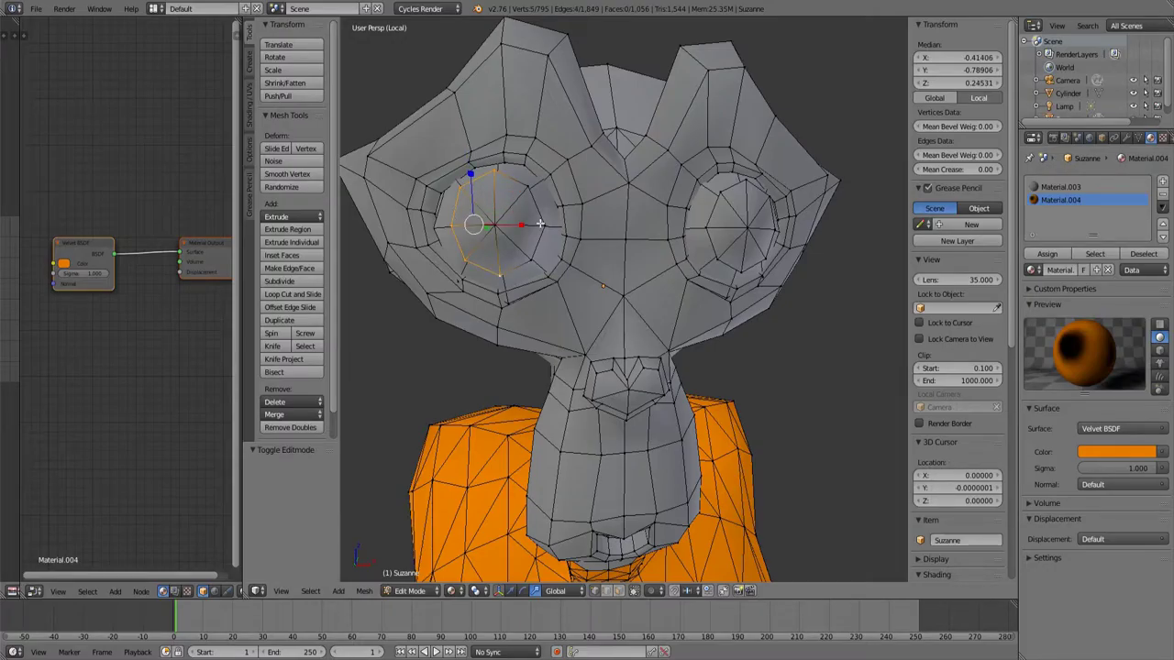
{"action": "right_click", "coordinate": [532, 263], "text": "shift"}
{"action": "right_click", "coordinate": [547, 226], "text": "shift"}
{"action": "right_click", "coordinate": [530, 187], "text": "shift"}
{"action": "right_click", "coordinate": [495, 225], "text": "shift"}
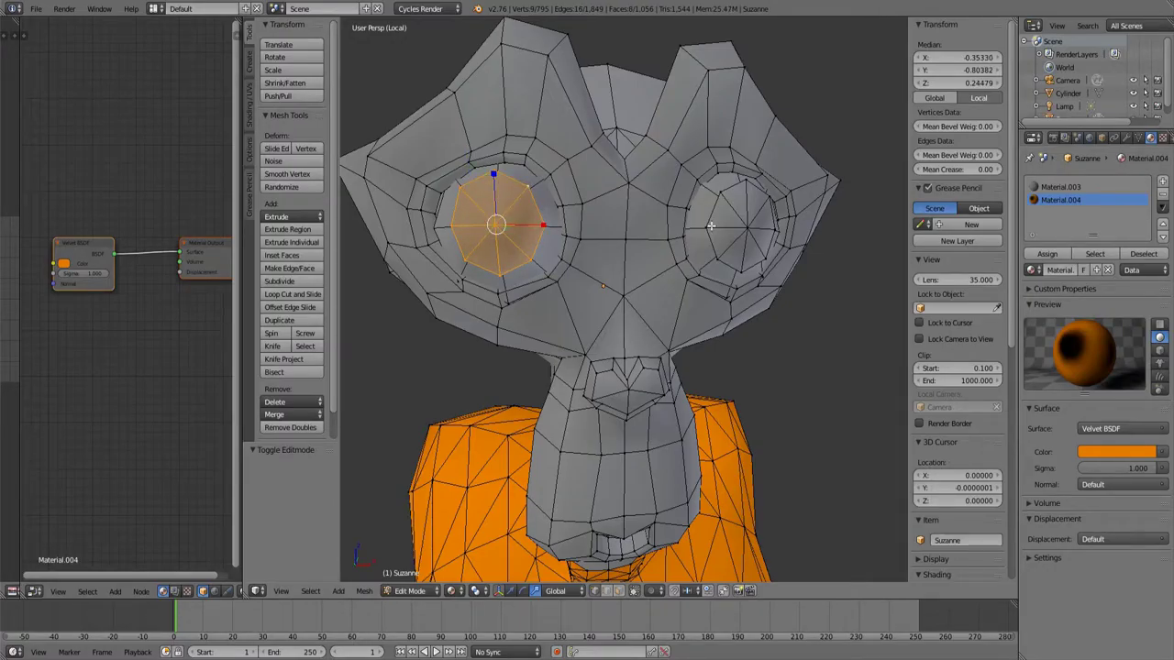
Add the second eyeball's outer ring and center vertices to the selection.
{"action": "right_click", "coordinate": [711, 227], "text": "shift"}
{"action": "right_click", "coordinate": [719, 260], "text": "shift"}
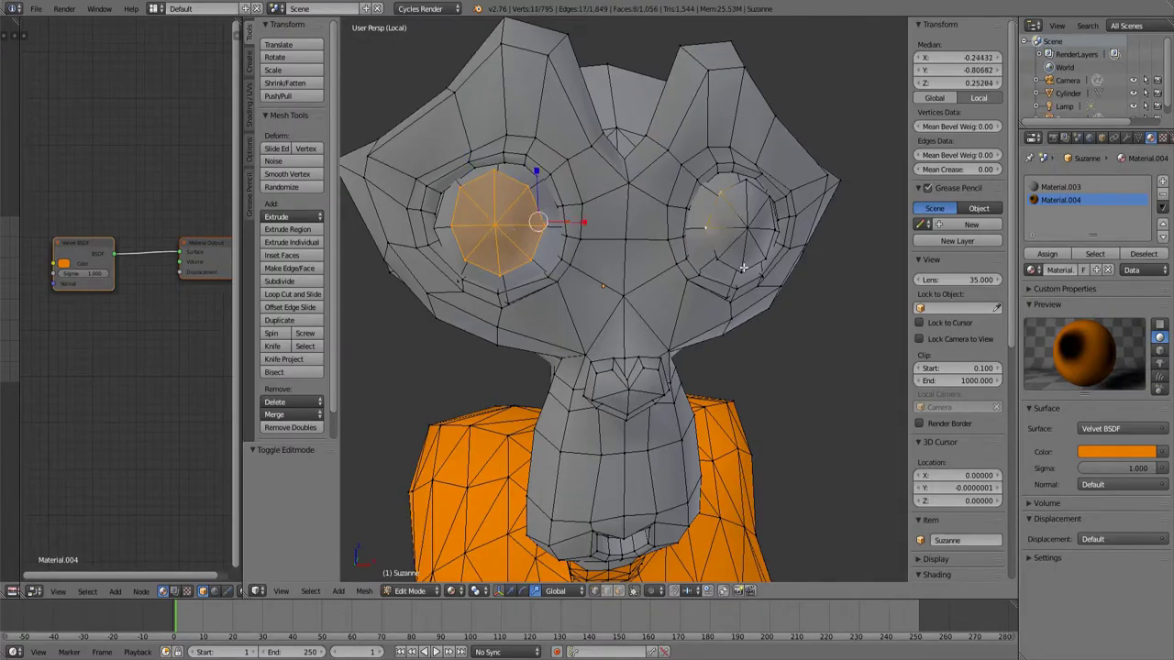
{"action": "right_click", "coordinate": [740, 270], "text": "shift"}
{"action": "right_click", "coordinate": [748, 225], "text": "shift"}
{"action": "right_click", "coordinate": [775, 227], "text": "shift"}
{"action": "right_click", "coordinate": [747, 226], "text": "shift"}
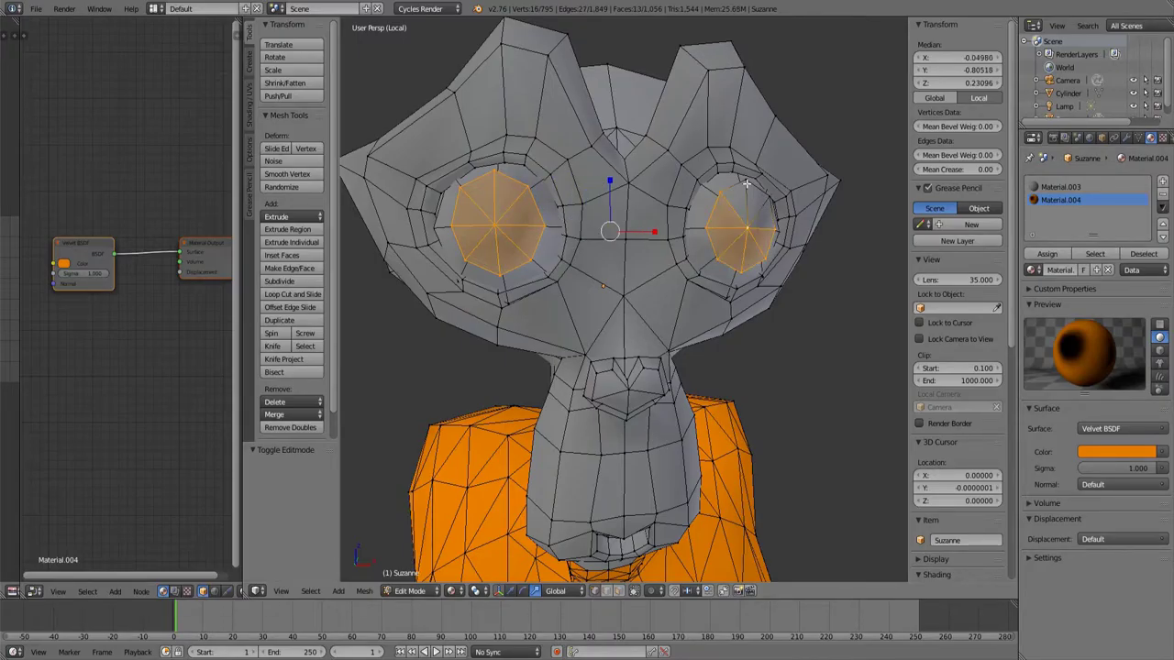
{"action": "right_click", "coordinate": [769, 194], "text": "shift"}
{"action": "right_click", "coordinate": [747, 181], "text": "shift"}
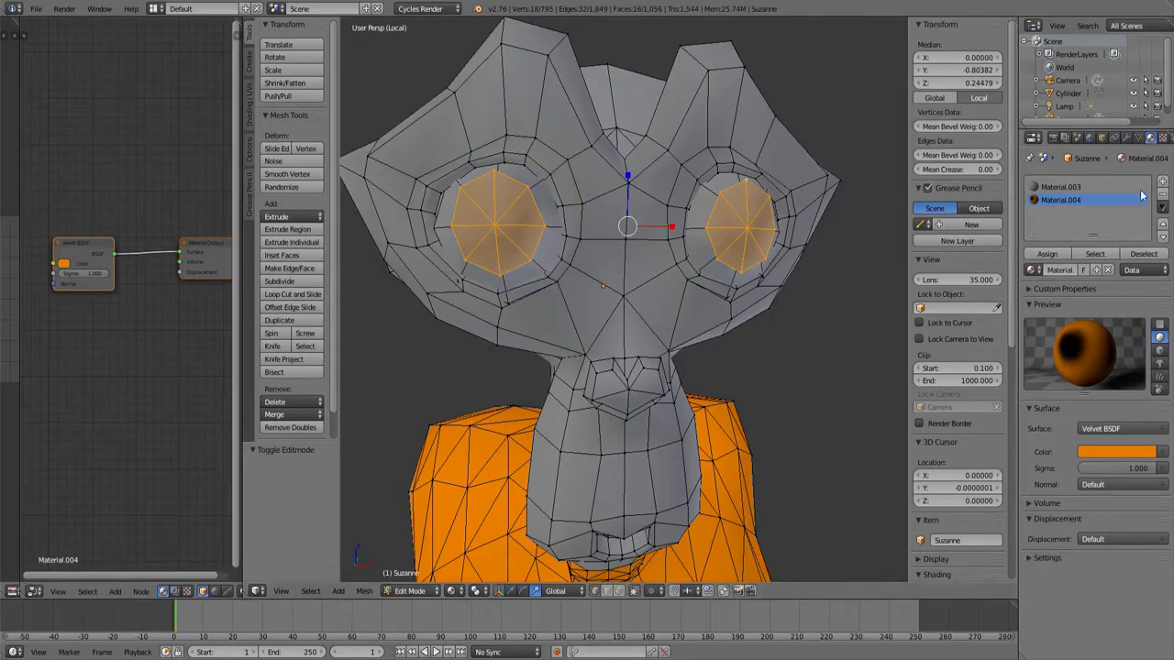
Add a third material slot with a new black Diffuse BSDF material and assign it to the selected eye faces.
{"action": "left_click", "coordinate": [1163, 186]}
{"action": "left_click", "coordinate": [1082, 270]}
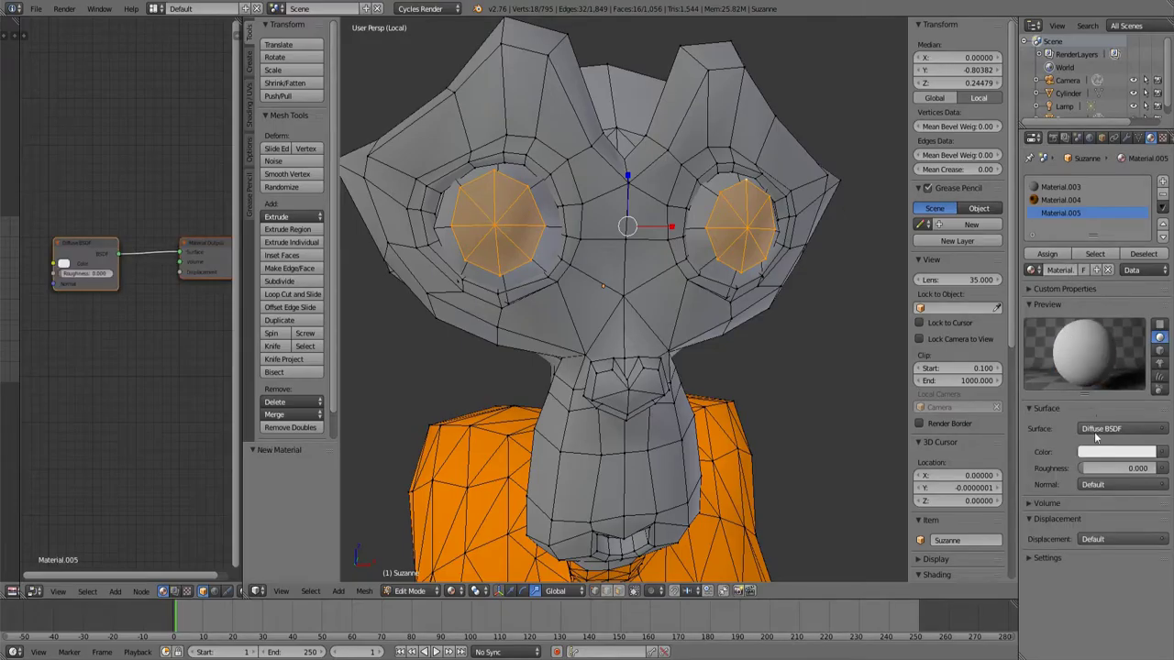
{"action": "left_click", "coordinate": [1105, 445]}
{"action": "left_click_drag", "start_coordinate": [1146, 271], "coordinate": [1146, 360]}
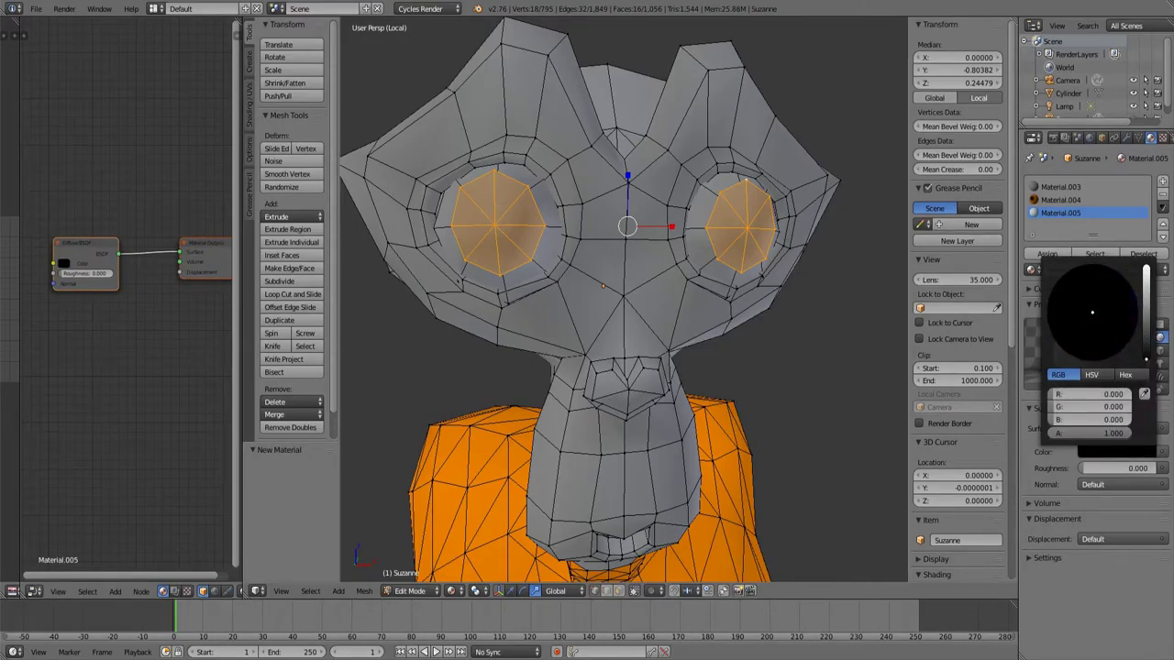
{"action": "left_click", "coordinate": [1048, 254]}
Select the four faces inside the monkey's mouth and assign the black material to them.
{"action": "middle_click_drag", "start_coordinate": [642, 239], "coordinate": [612, 362]}
{"action": "scroll", "coordinate": [602, 296], "scroll_direction": "up", "scroll_amount": 3}
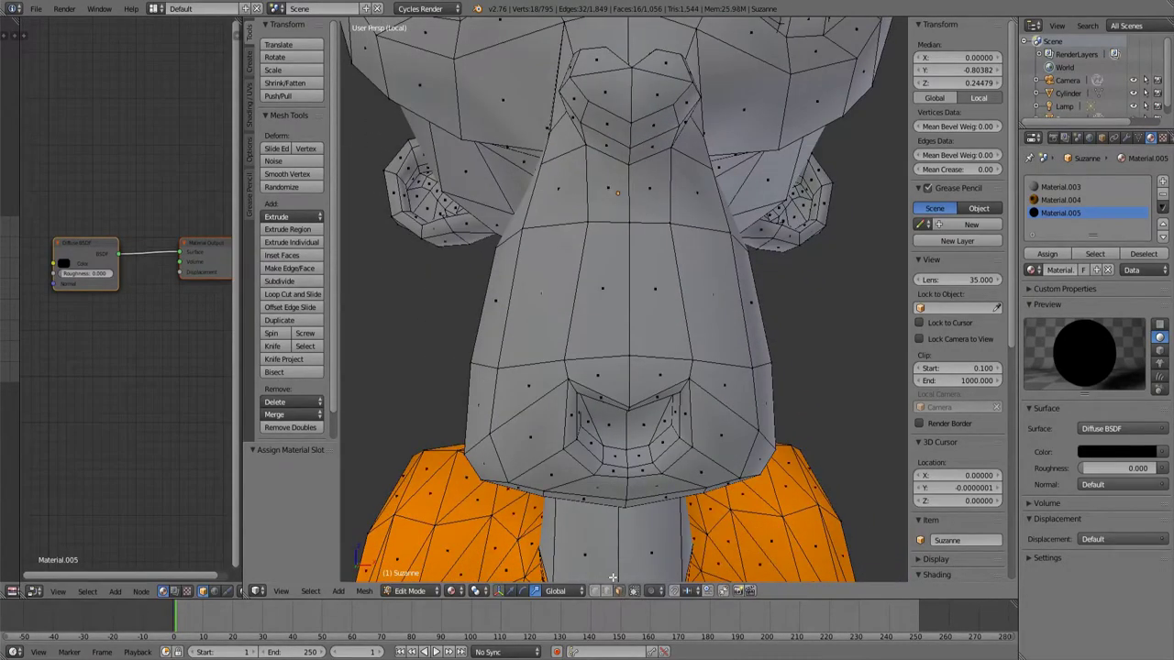
{"action": "right_click", "coordinate": [590, 425]}
{"action": "right_click", "coordinate": [608, 421], "text": "shift"}
{"action": "right_click", "coordinate": [643, 425], "text": "shift"}
{"action": "right_click", "coordinate": [664, 425], "text": "shift"}
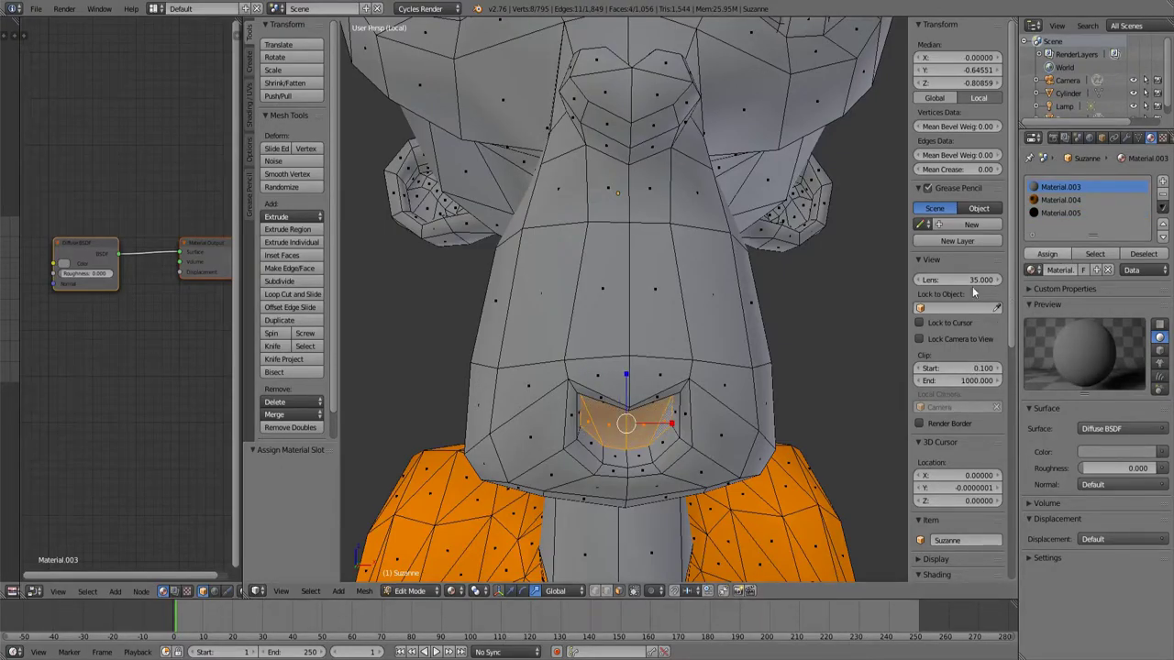
{"action": "left_click", "coordinate": [1060, 213]}
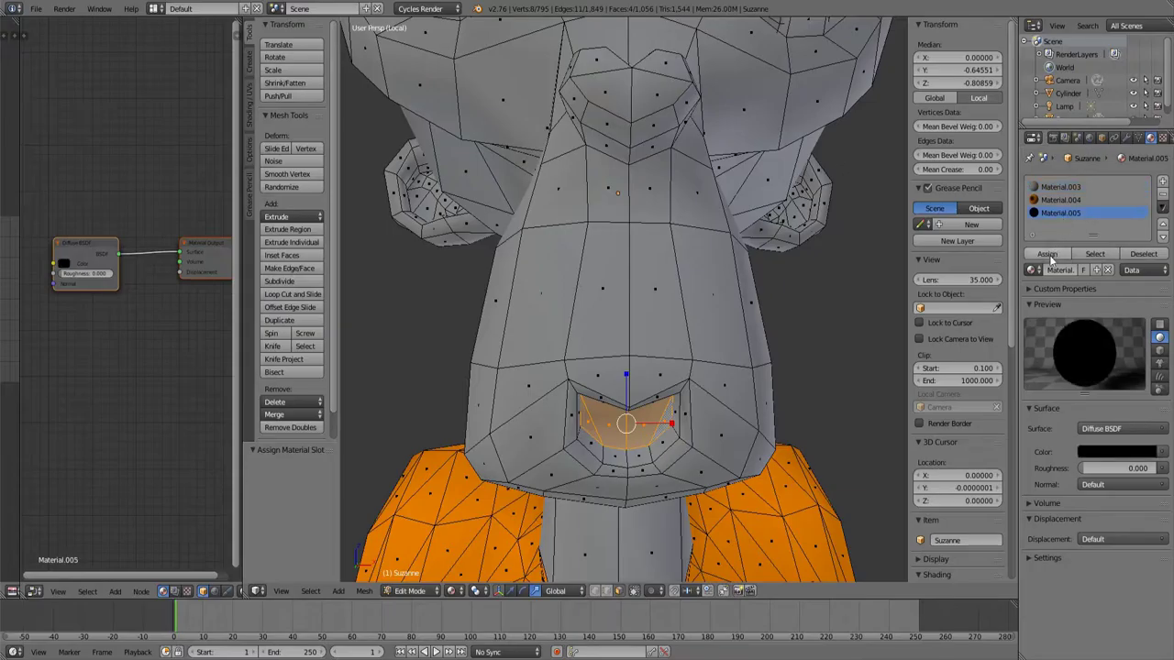
{"action": "left_click", "coordinate": [1048, 254]}
Leave Edit Mode and check the black eyes and mouth in Rendered viewport shading.
{"action": "middle_click_drag", "start_coordinate": [771, 295], "coordinate": [720, 348]}
{"action": "middle_click_drag", "start_coordinate": [615, 231], "coordinate": [652, 304], "text": "shift"}
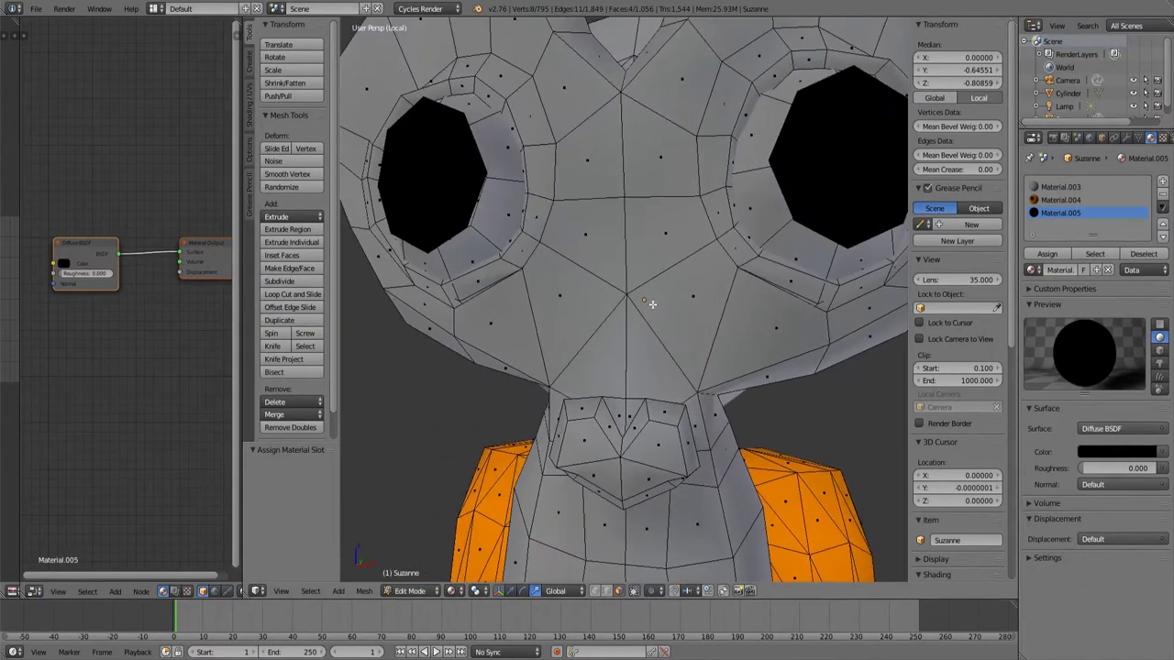
{"action": "scroll", "coordinate": [652, 303], "scroll_direction": "down", "scroll_amount": 3}
{"action": "middle_click_drag", "start_coordinate": [767, 332], "coordinate": [716, 337]}
{"action": "key", "text": "Tab"}
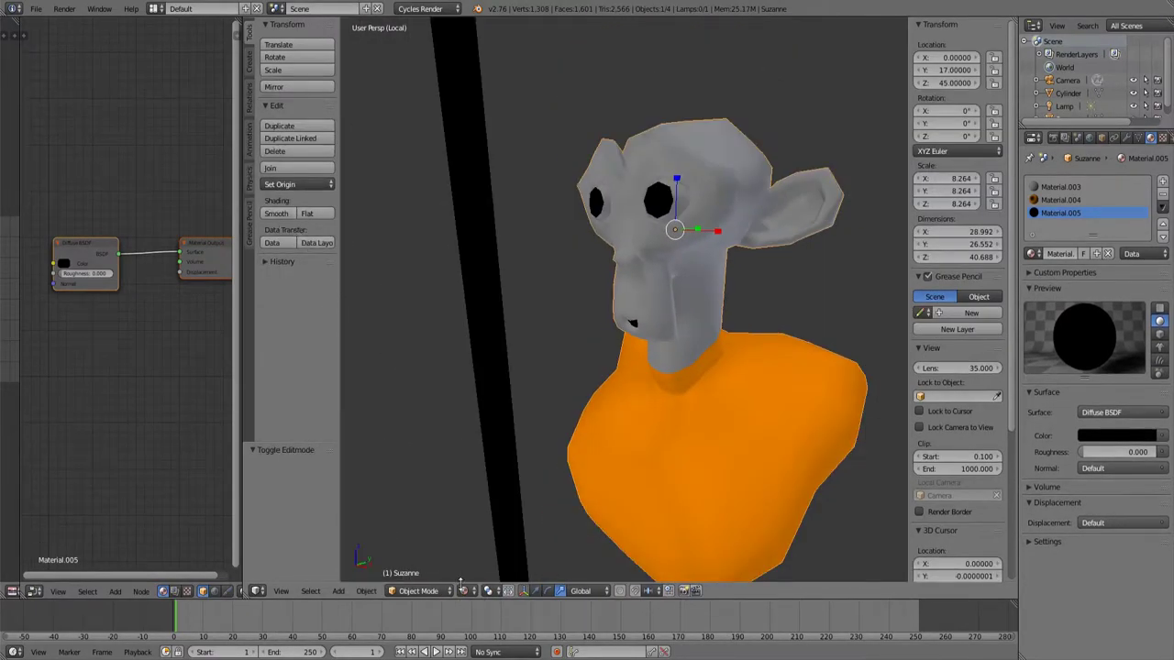
{"action": "left_click", "coordinate": [465, 591]}
{"action": "left_click", "coordinate": [500, 498]}
{"action": "mouse_move", "coordinate": [507, 498]}
{"action": "middle_mouse_down"}
{"action": "mouse_move", "coordinate": [578, 472]}
{"action": "mouse_move", "coordinate": [601, 478]}
{"action": "middle_mouse_up"}
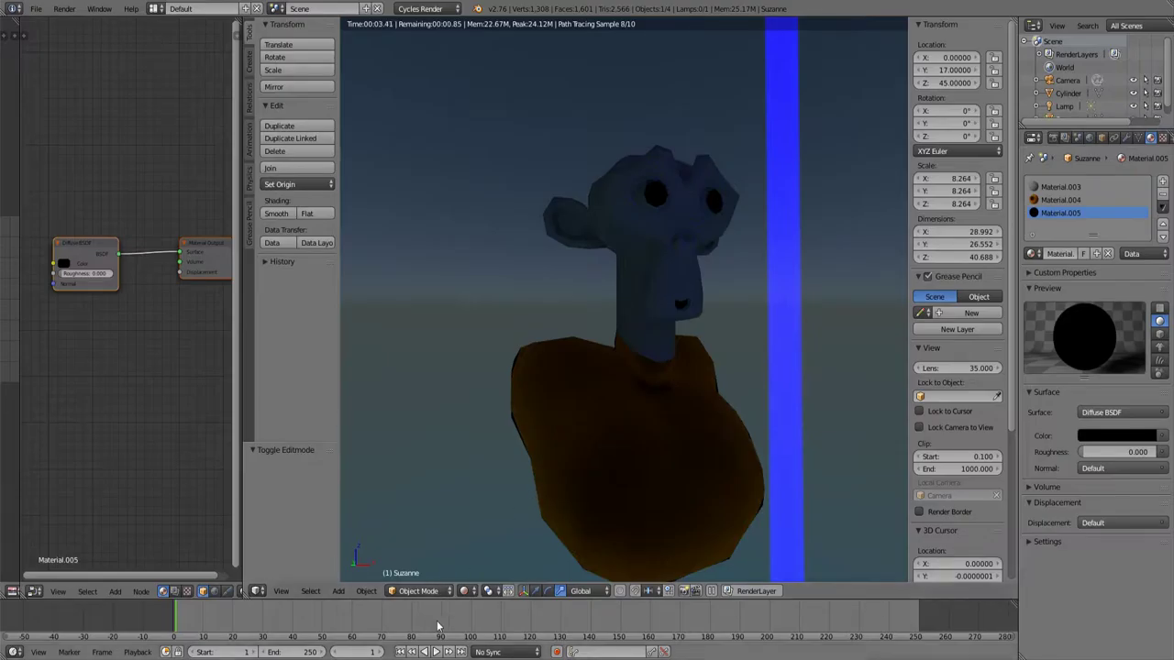
Return the viewport to Material shading and select the lightsaber.
{"action": "left_click", "coordinate": [465, 591]}
{"action": "left_click", "coordinate": [499, 517]}
{"action": "middle_click_drag", "start_coordinate": [610, 447], "coordinate": [568, 461]}
{"action": "scroll", "coordinate": [569, 461], "scroll_direction": "down", "scroll_amount": 5}
{"action": "right_click", "coordinate": [629, 426]}
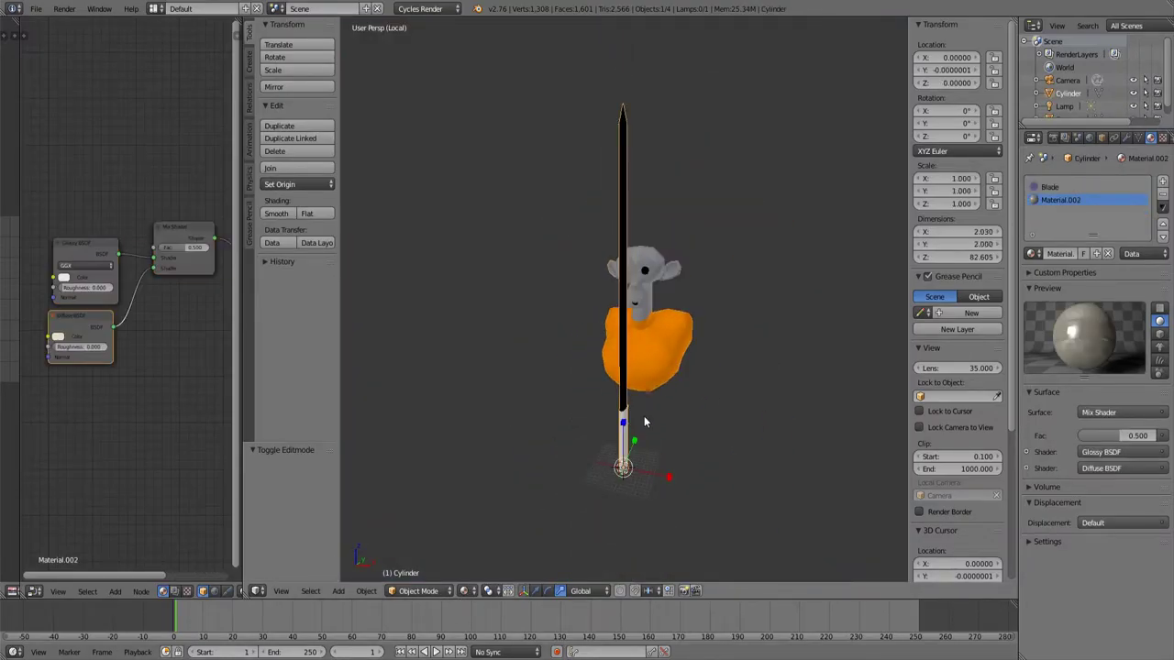
{"action": "middle_click_drag", "start_coordinate": [662, 416], "coordinate": [696, 364]}
{"action": "scroll", "coordinate": [735, 432], "scroll_direction": "up", "scroll_amount": 1}
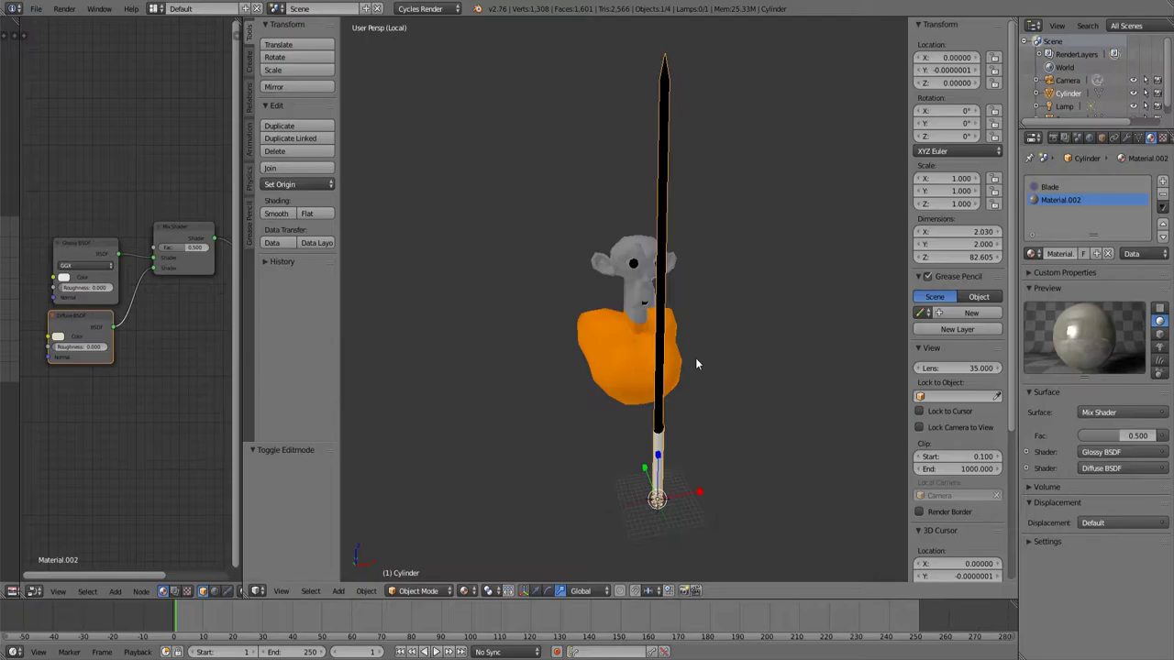
Duplicate the lightsaber and move the copy -4 units along the X axis.
{"action": "key", "text": "shift+d"}
{"action": "right_click", "coordinate": [695, 359]}
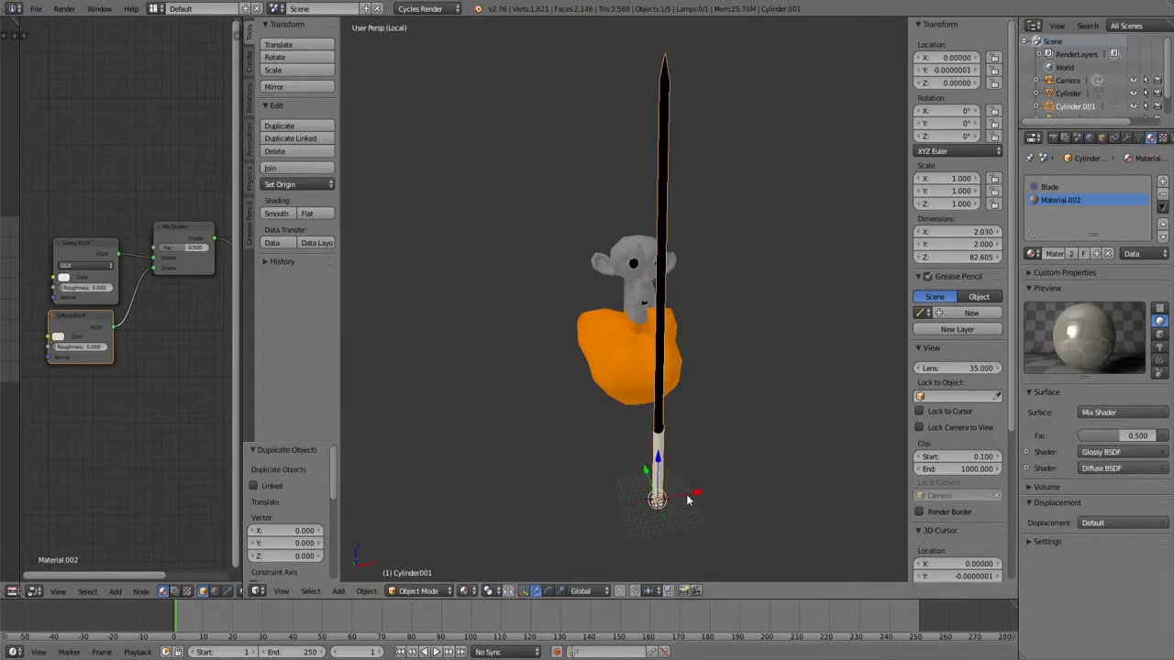
{"action": "key", "text": "g"}
{"action": "key", "text": "x"}
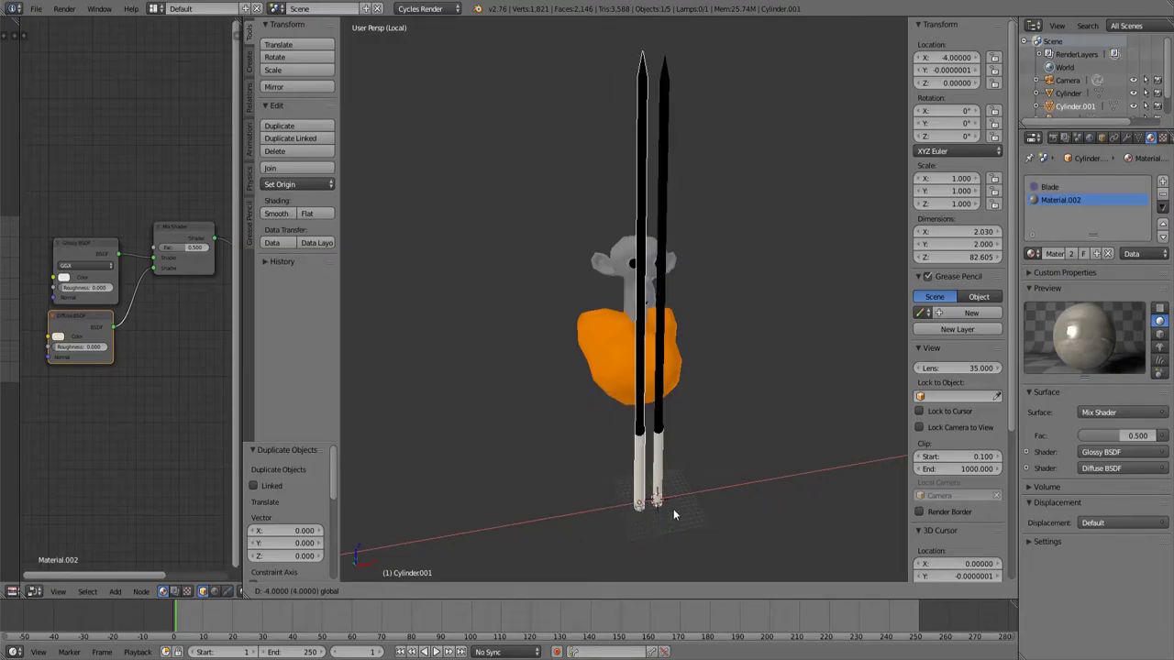
{"action": "left_click", "coordinate": [673, 509]}
Enter Edit Mode on the duplicated lightsaber and switch the viewport to wireframe display.
{"action": "middle_click_drag", "start_coordinate": [673, 459], "coordinate": [692, 380]}
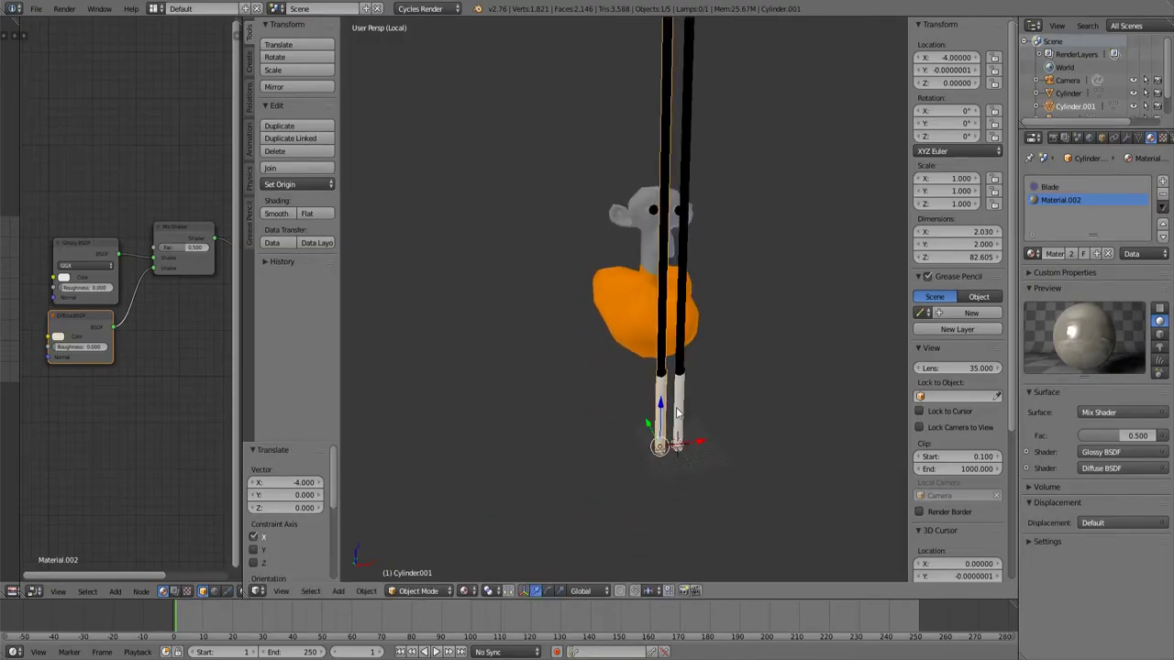
{"action": "scroll", "coordinate": [774, 440], "scroll_direction": "up", "scroll_amount": 2}
{"action": "middle_click_drag", "start_coordinate": [772, 439], "coordinate": [734, 459]}
{"action": "key", "text": "Tab"}
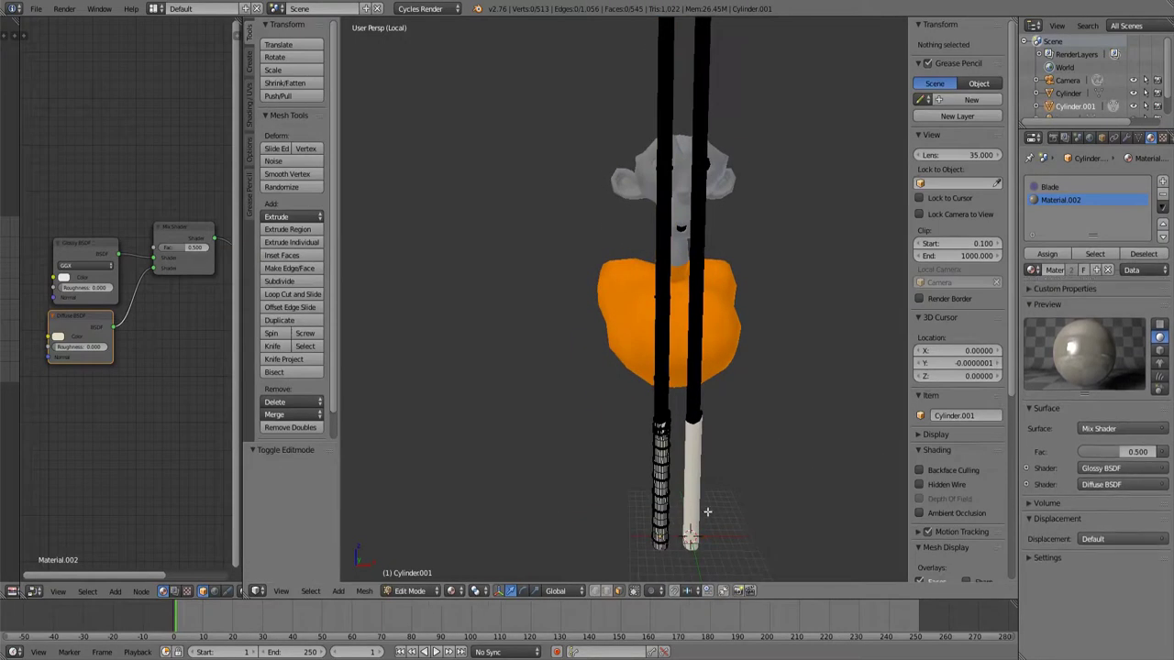
{"action": "scroll", "coordinate": [703, 498], "scroll_direction": "up", "scroll_amount": 2}
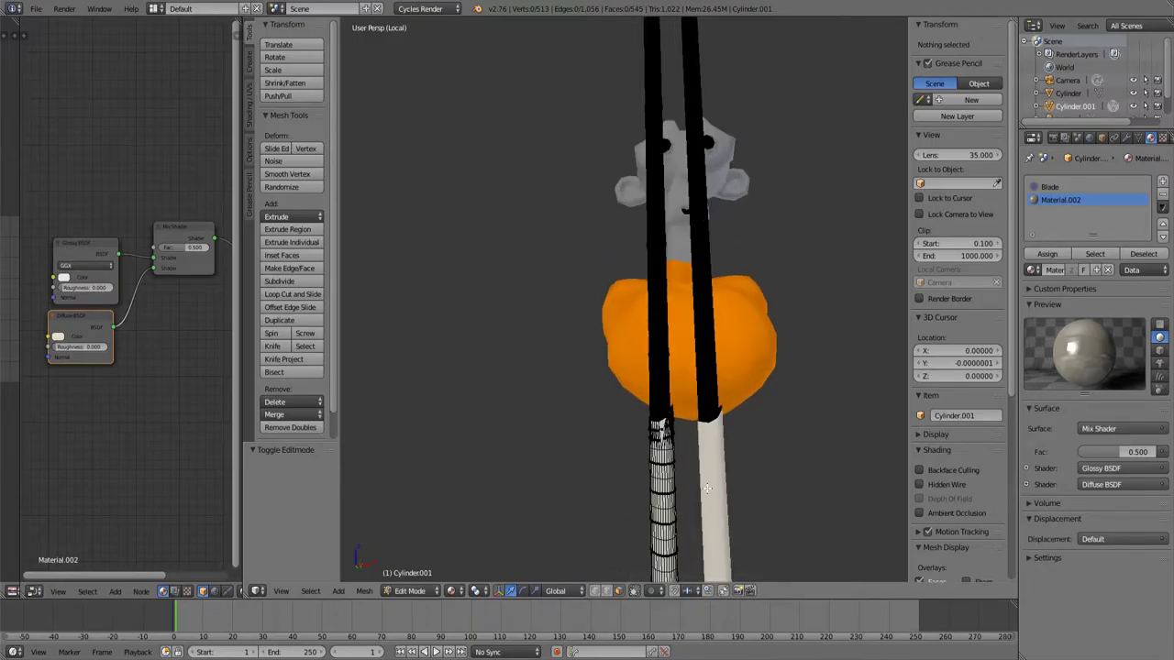
{"action": "key", "text": "z"}
Box-select the handle section of the duplicated lightsaber, from its base to just below the blade.
{"action": "scroll", "coordinate": [707, 500], "scroll_direction": "up", "scroll_amount": 5}
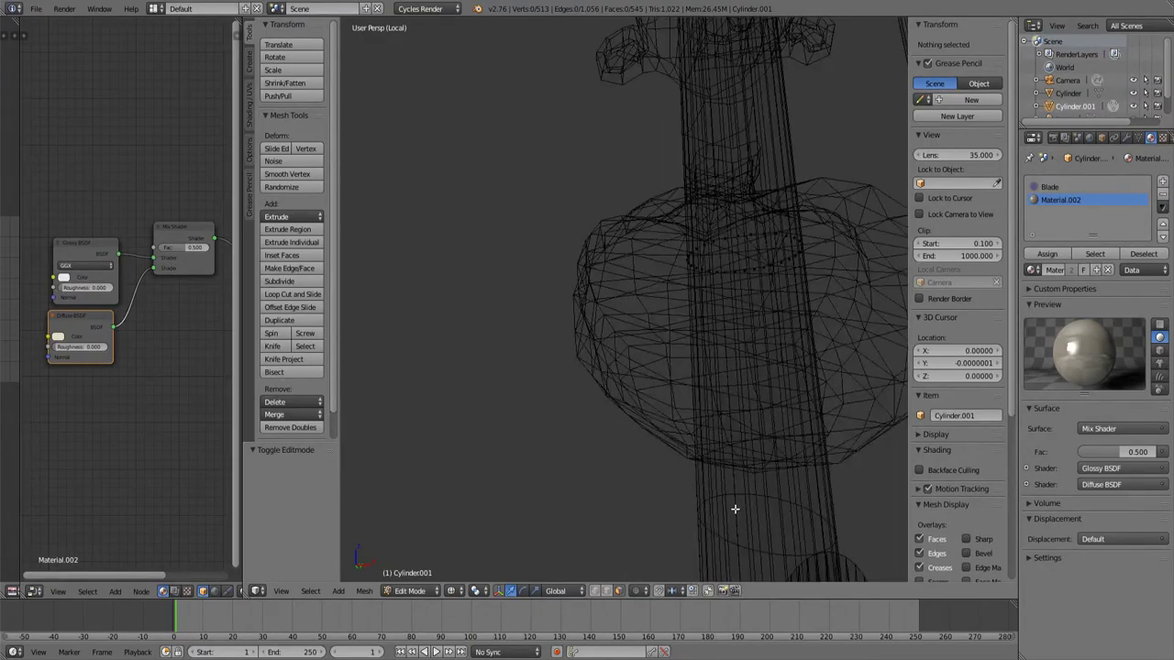
{"action": "middle_click_drag", "start_coordinate": [734, 509], "coordinate": [678, 504]}
{"action": "scroll", "coordinate": [678, 503], "scroll_direction": "down", "scroll_amount": 4}
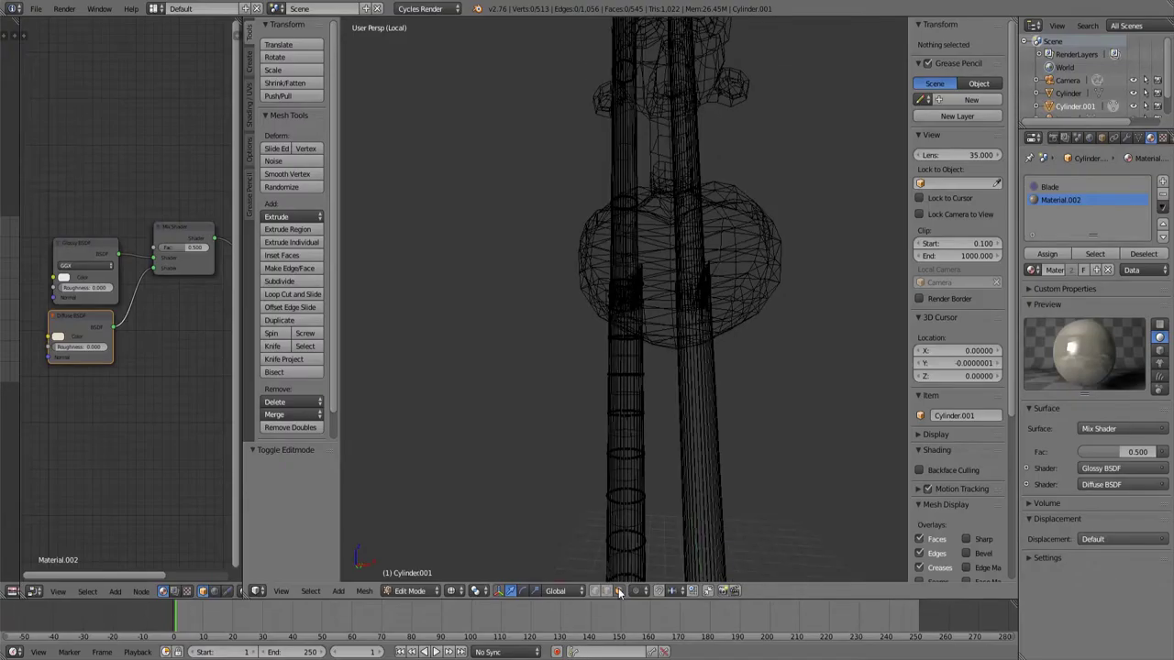
{"action": "scroll", "coordinate": [616, 578], "scroll_direction": "down", "scroll_amount": 2}
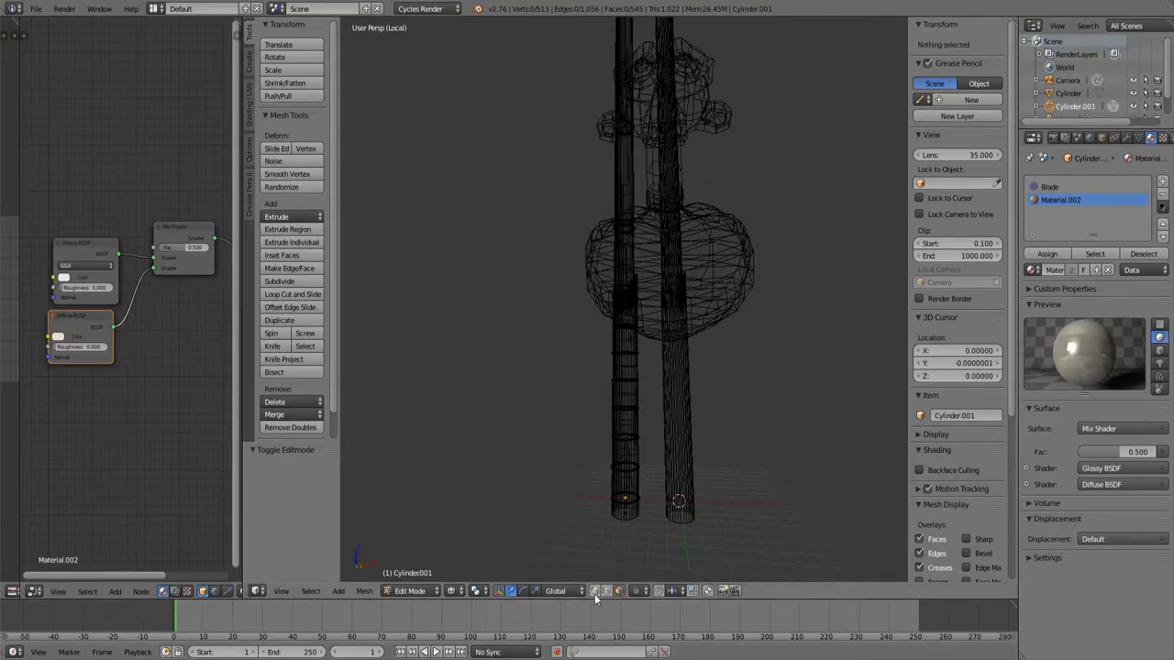
{"action": "left_click", "coordinate": [606, 590]}
{"action": "key", "text": "v"}
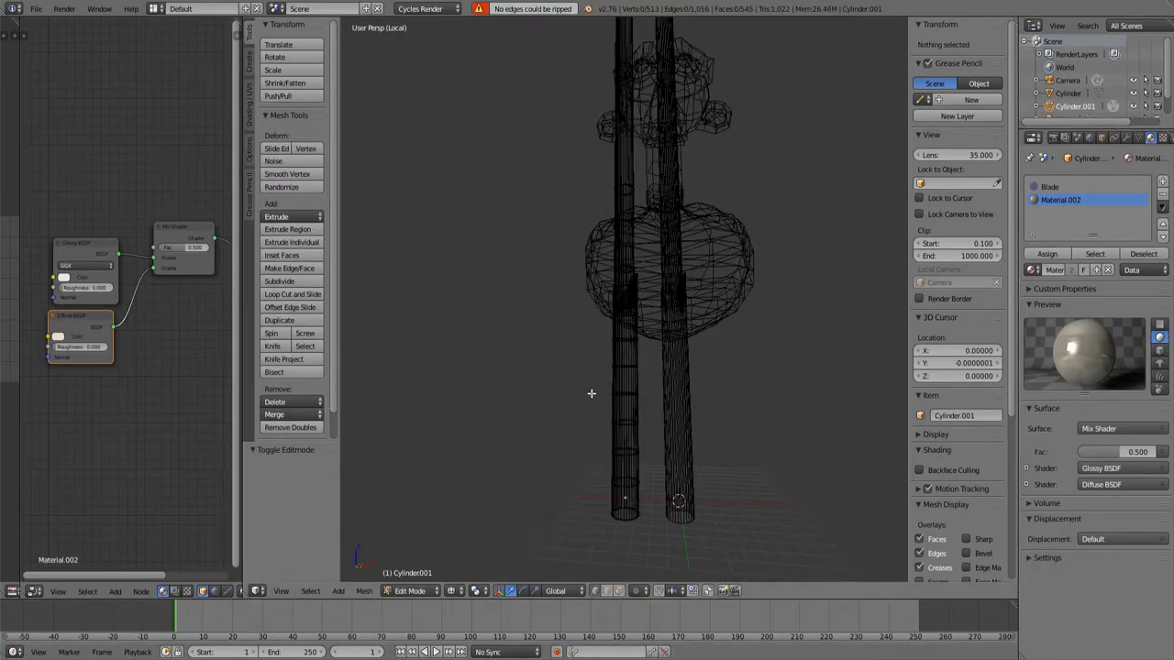
{"action": "key", "text": "b"}
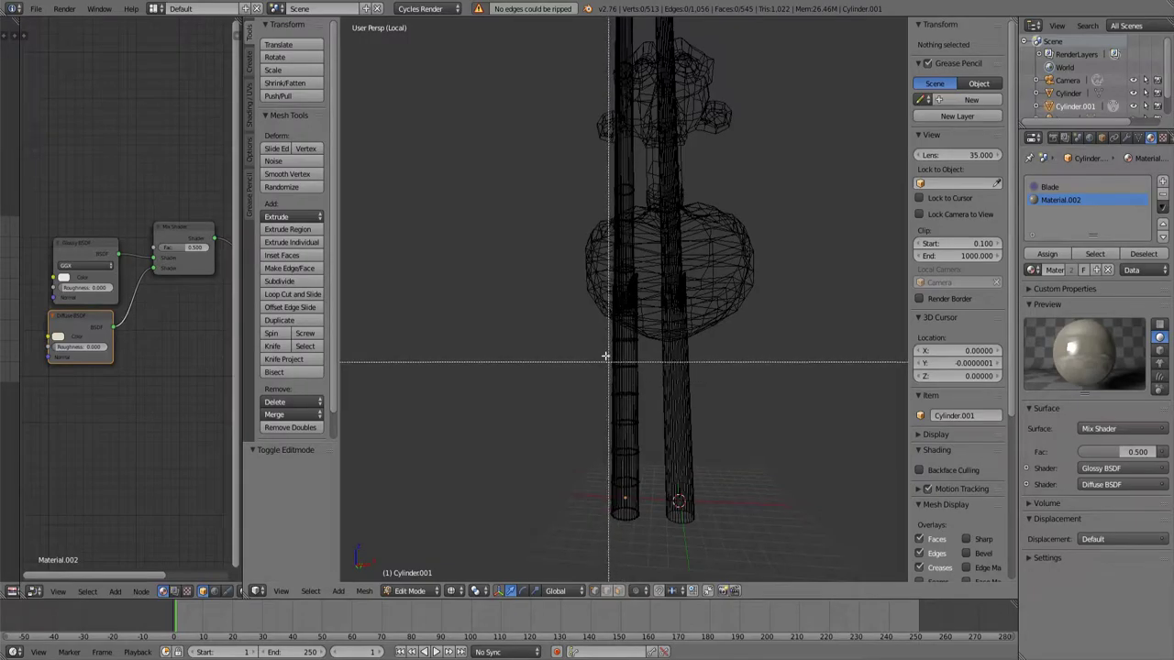
{"action": "left_click_drag", "start_coordinate": [593, 332], "coordinate": [652, 544]}
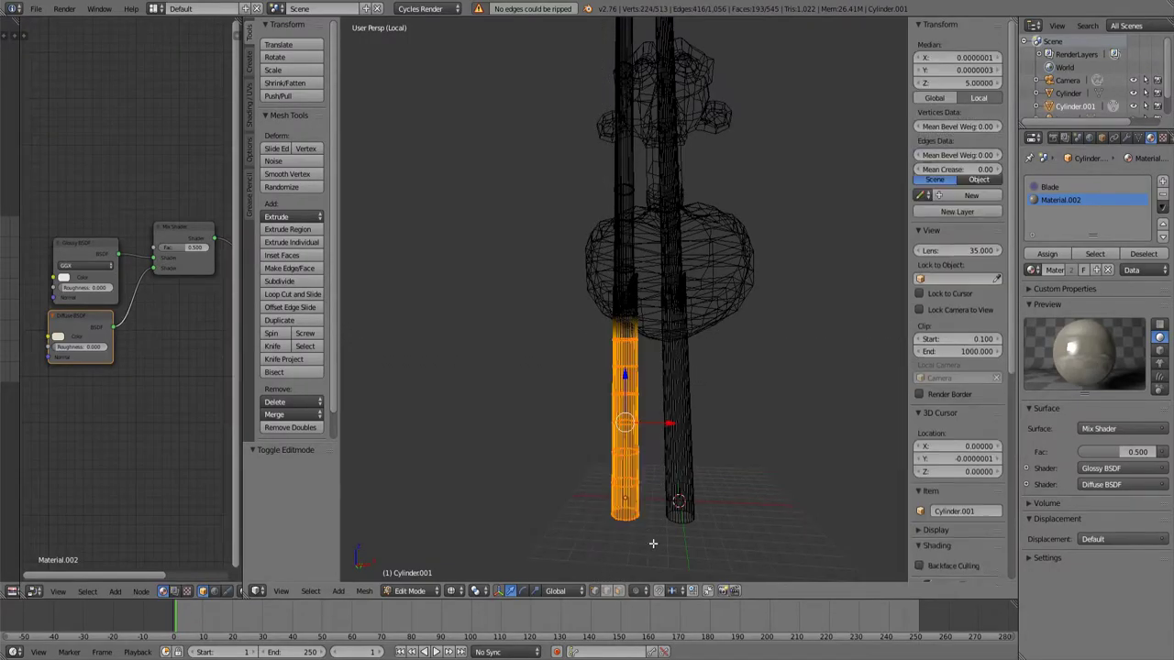
Extend the selection upward to include the handle's next edge ring and its slanted upper rim.
{"action": "scroll", "coordinate": [652, 474], "scroll_direction": "up", "scroll_amount": 4}
{"action": "scroll", "coordinate": [660, 474], "scroll_direction": "up", "scroll_amount": 5}
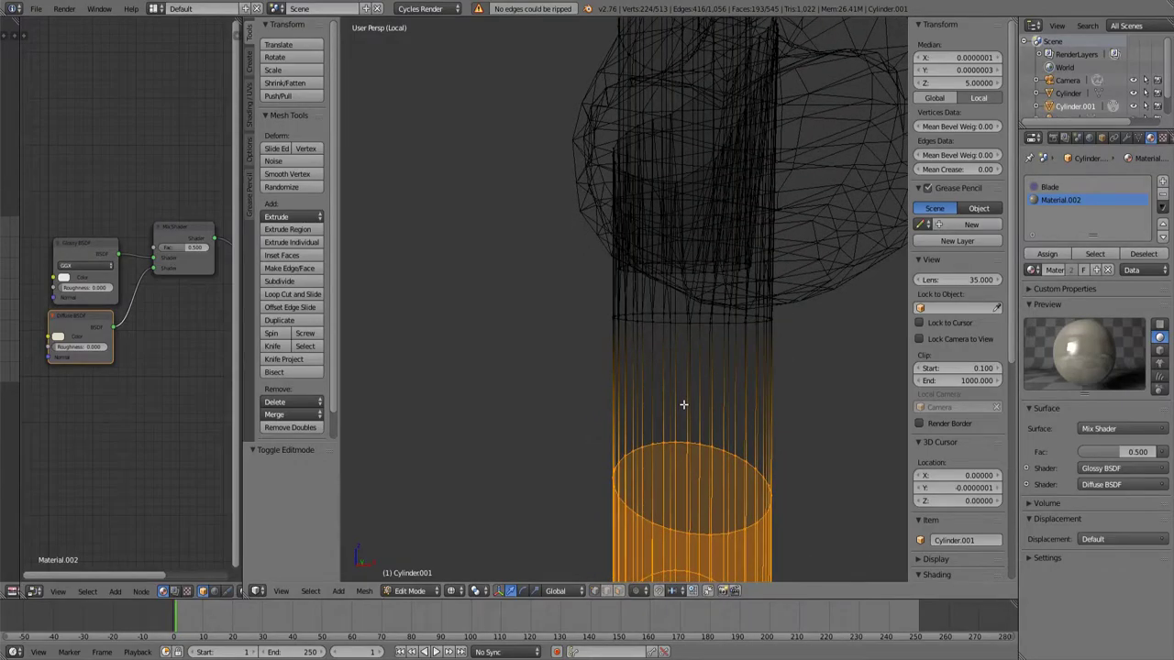
{"action": "mouse_move", "coordinate": [670, 329]}
{"action": "left_mouse_down"}
{"action": "mouse_move", "coordinate": [629, 318]}
{"action": "mouse_move", "coordinate": [728, 320]}
{"action": "mouse_move", "coordinate": [695, 318]}
{"action": "mouse_move", "coordinate": [708, 325]}
{"action": "left_mouse_up"}
{"action": "middle_click_drag", "start_coordinate": [709, 326], "coordinate": [630, 323]}
{"action": "scroll", "coordinate": [630, 322], "scroll_direction": "down", "scroll_amount": 3}
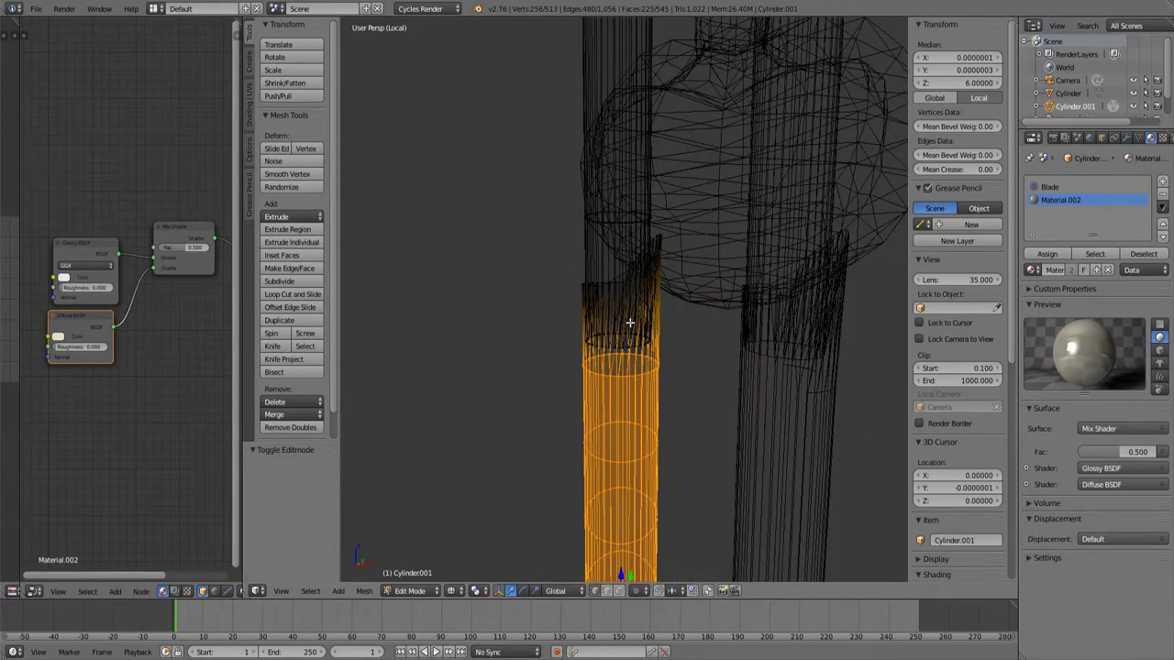
{"action": "key", "text": "b"}
{"action": "left_click_drag", "start_coordinate": [563, 226], "coordinate": [700, 299]}
{"action": "middle_click_drag", "start_coordinate": [700, 300], "coordinate": [675, 343]}
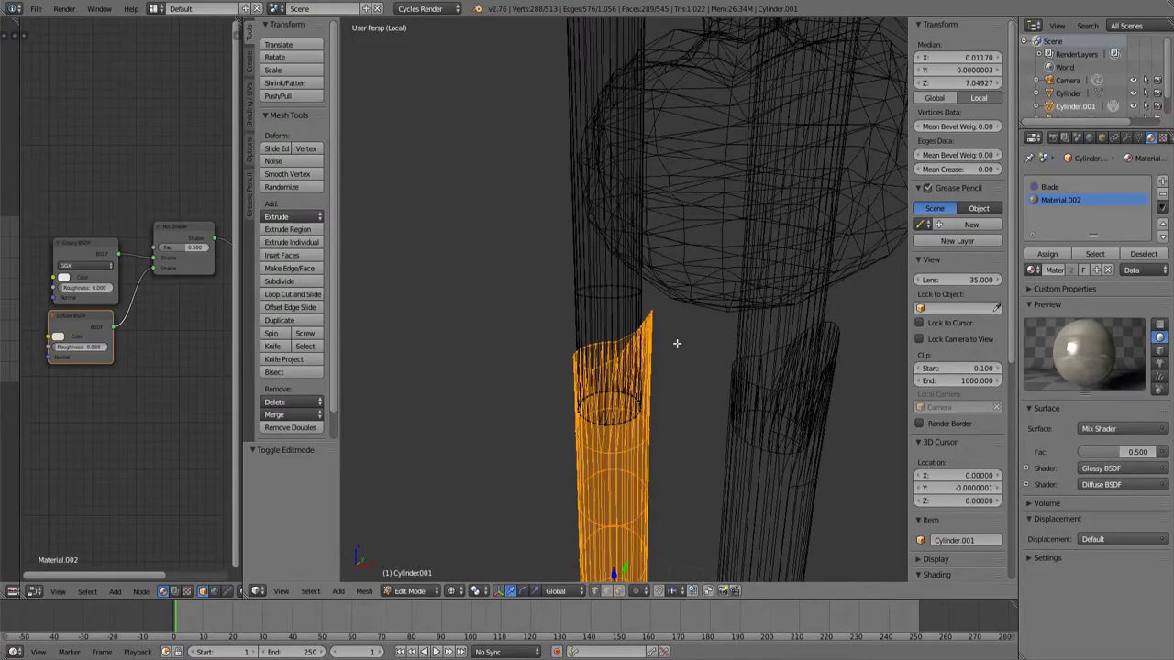
Delete the selected handle vertices of the duplicated lightsaber, leaving only its blade, and return to Object Mode.
{"action": "scroll", "coordinate": [676, 343], "scroll_direction": "up", "scroll_amount": 3}
{"action": "middle_click_drag", "start_coordinate": [617, 386], "coordinate": [687, 323]}
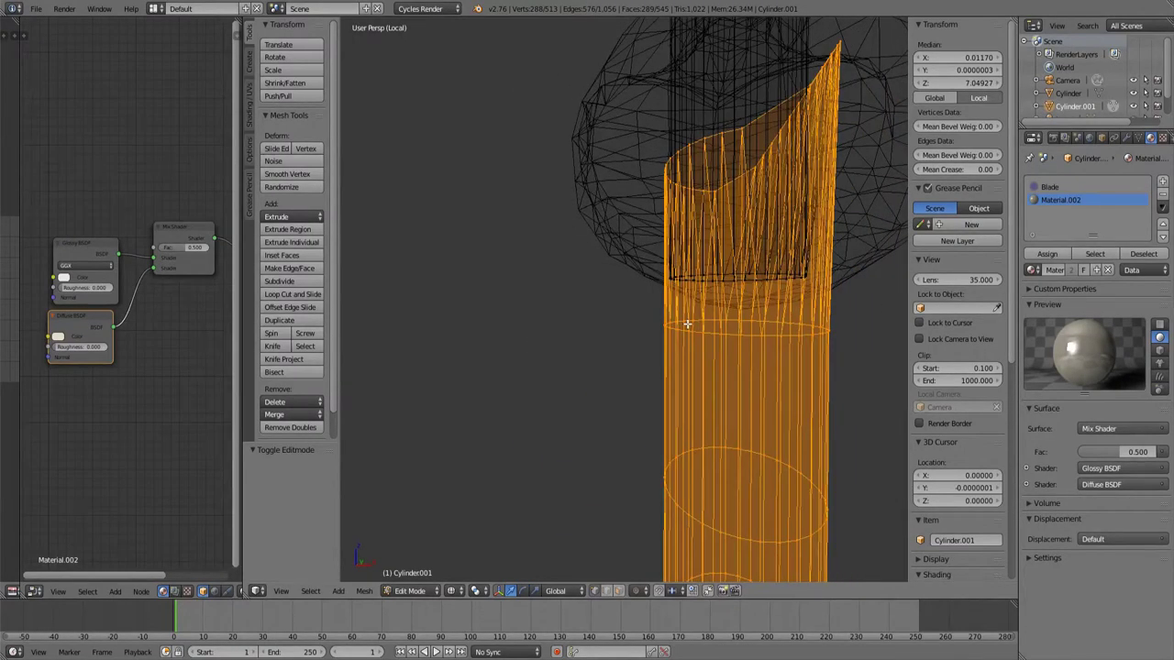
{"action": "key", "text": "x"}
{"action": "left_click", "coordinate": [687, 323]}
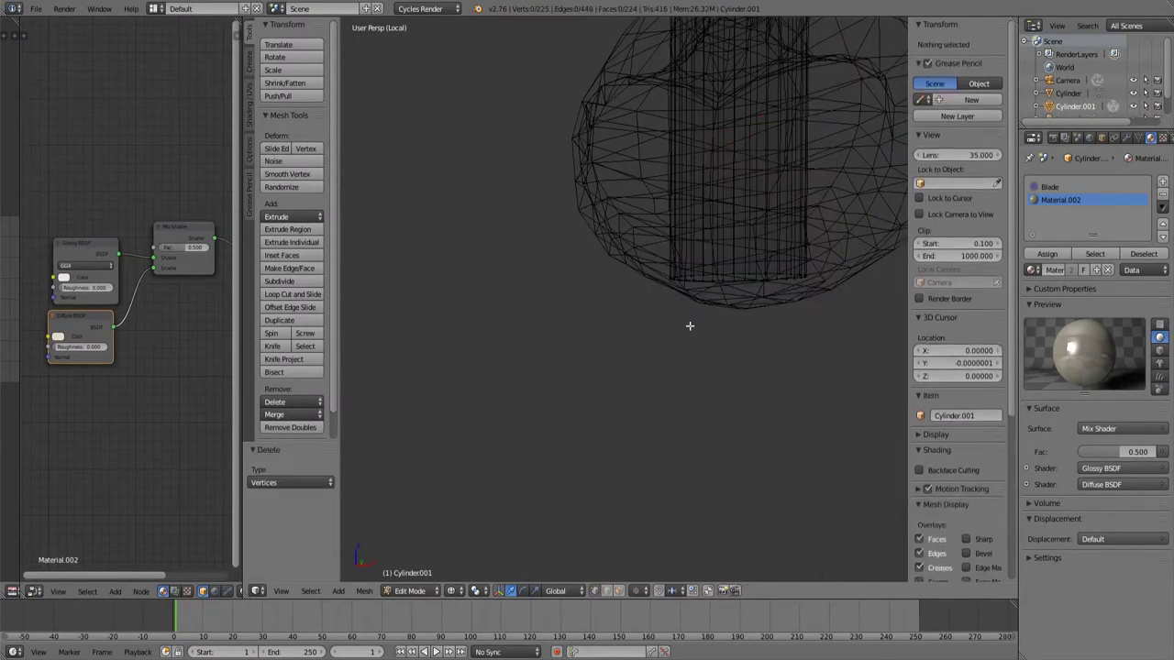
{"action": "scroll", "coordinate": [688, 328], "scroll_direction": "down", "scroll_amount": 2}
{"action": "scroll", "coordinate": [686, 336], "scroll_direction": "down", "scroll_amount": 4}
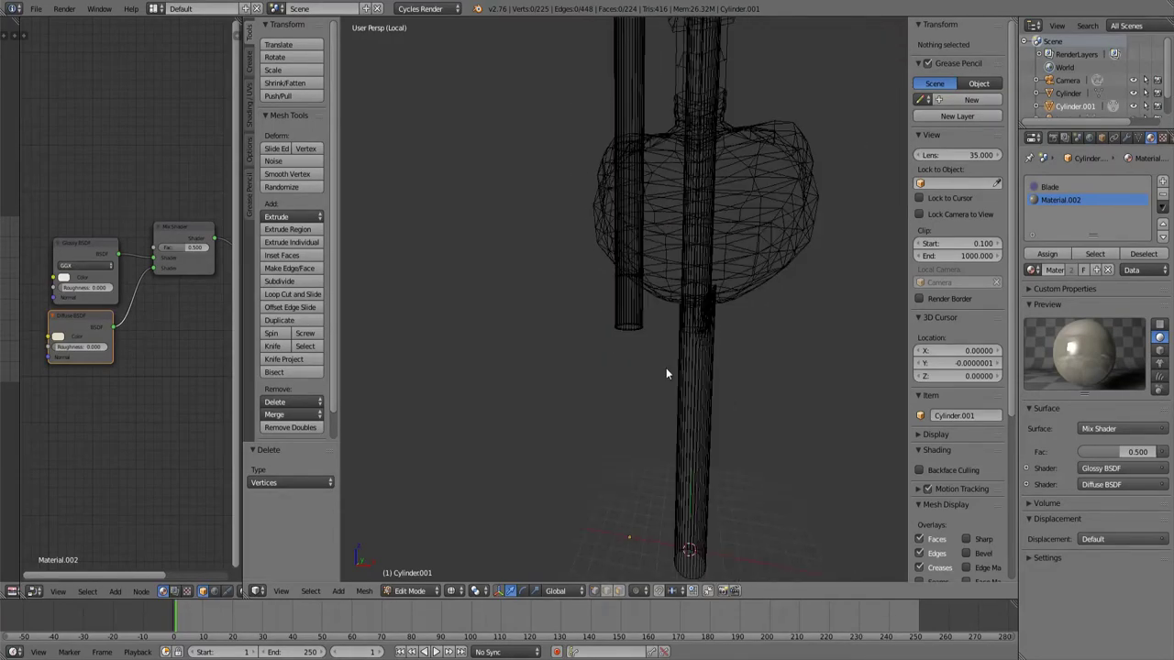
{"action": "key", "text": "Tab"}
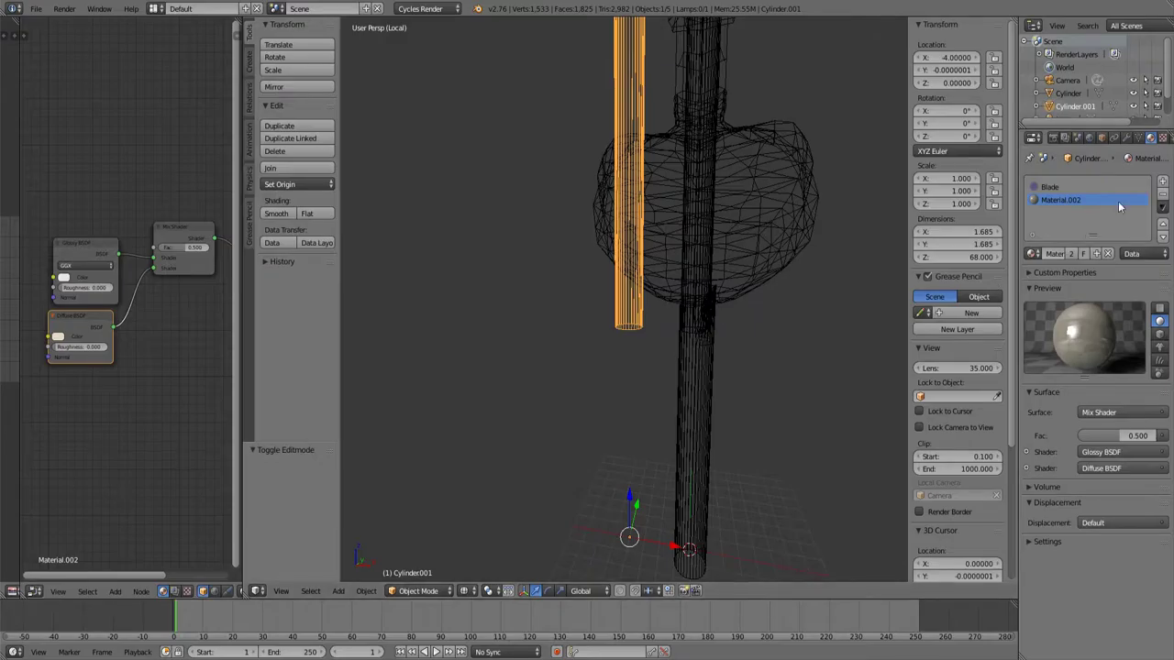
Remove both material slots from the blade copy and give it a new material with an Emission surface.
{"action": "left_click", "coordinate": [1162, 198]}
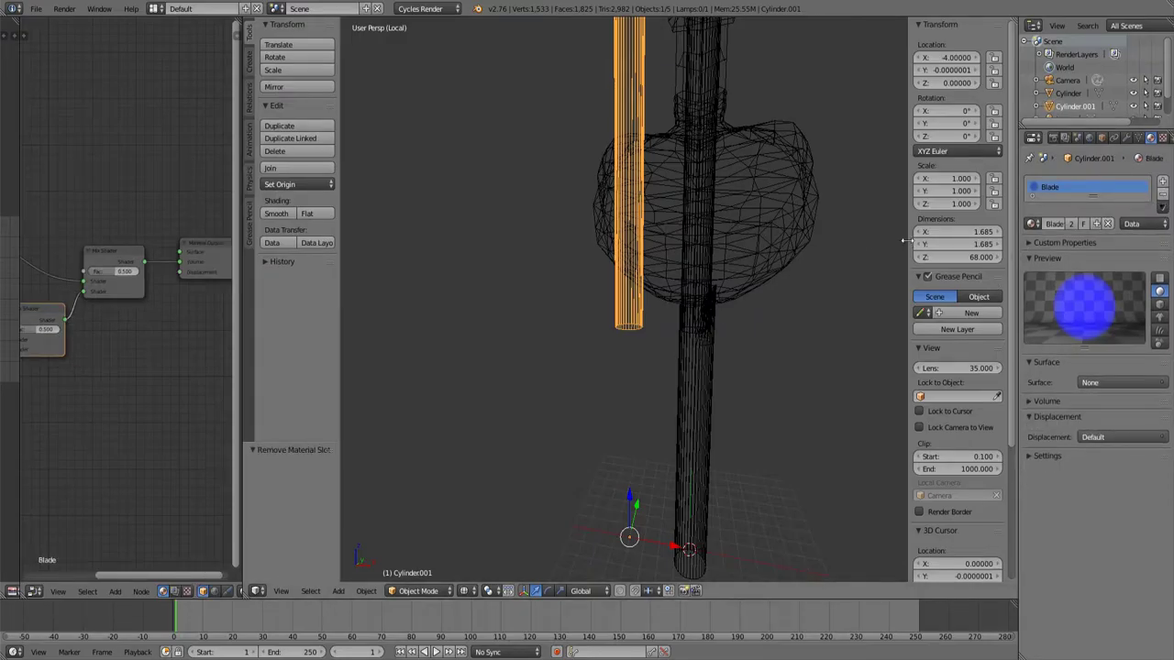
{"action": "left_click", "coordinate": [1162, 198]}
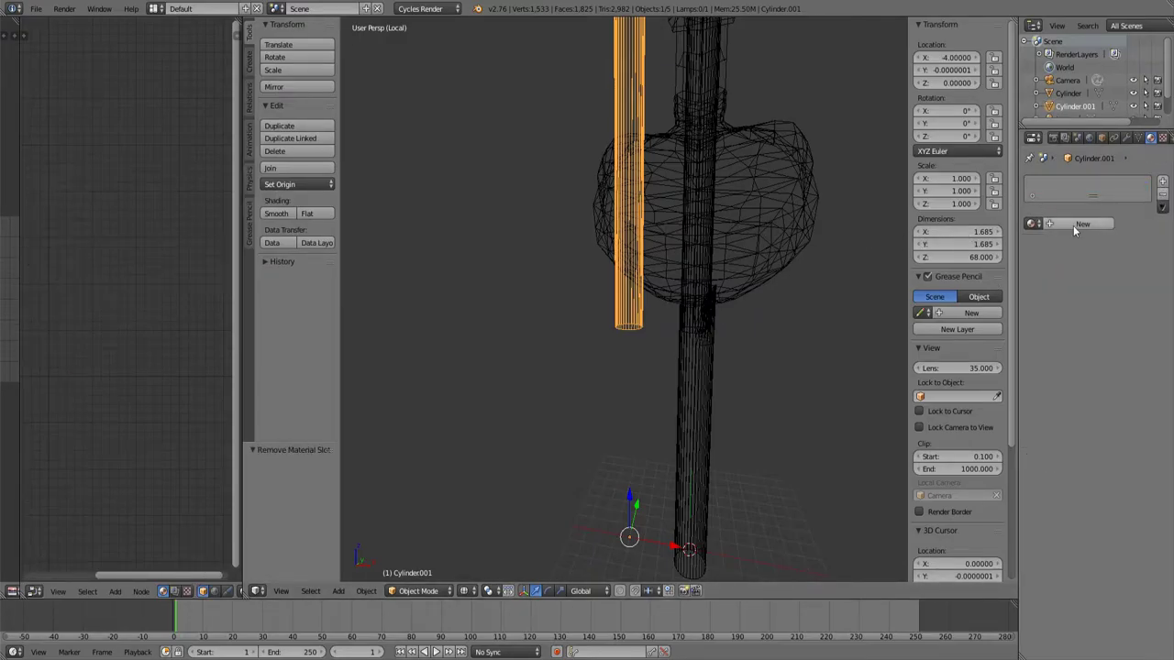
{"action": "left_click", "coordinate": [1073, 226]}
{"action": "left_click", "coordinate": [1101, 382]}
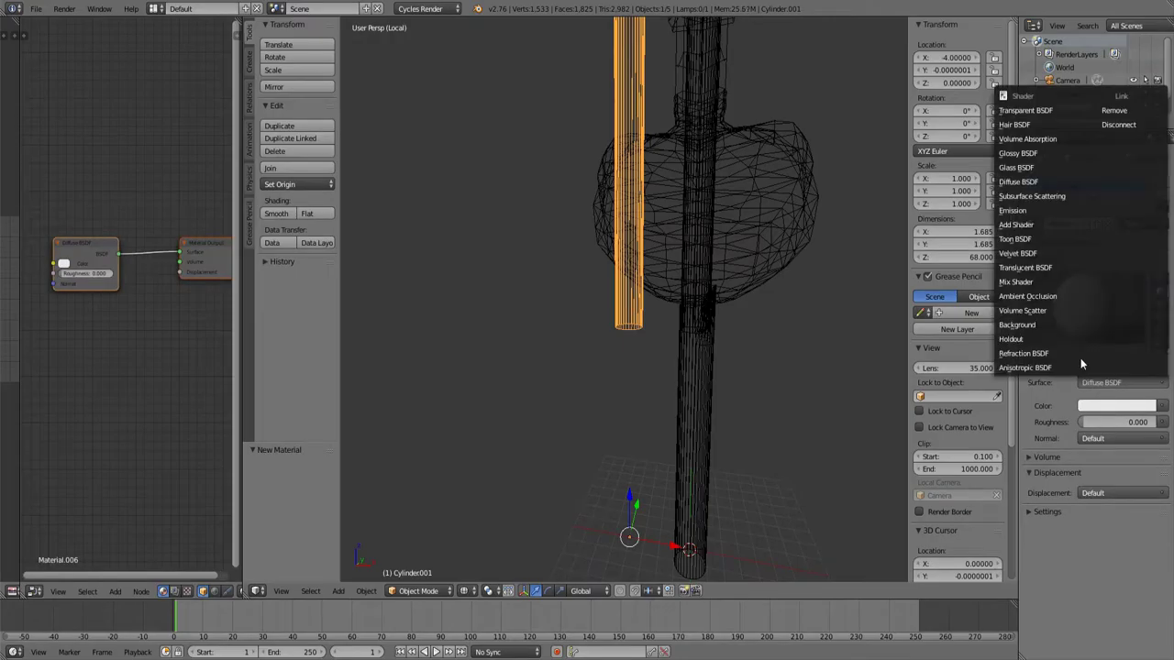
{"action": "left_click", "coordinate": [1034, 211]}
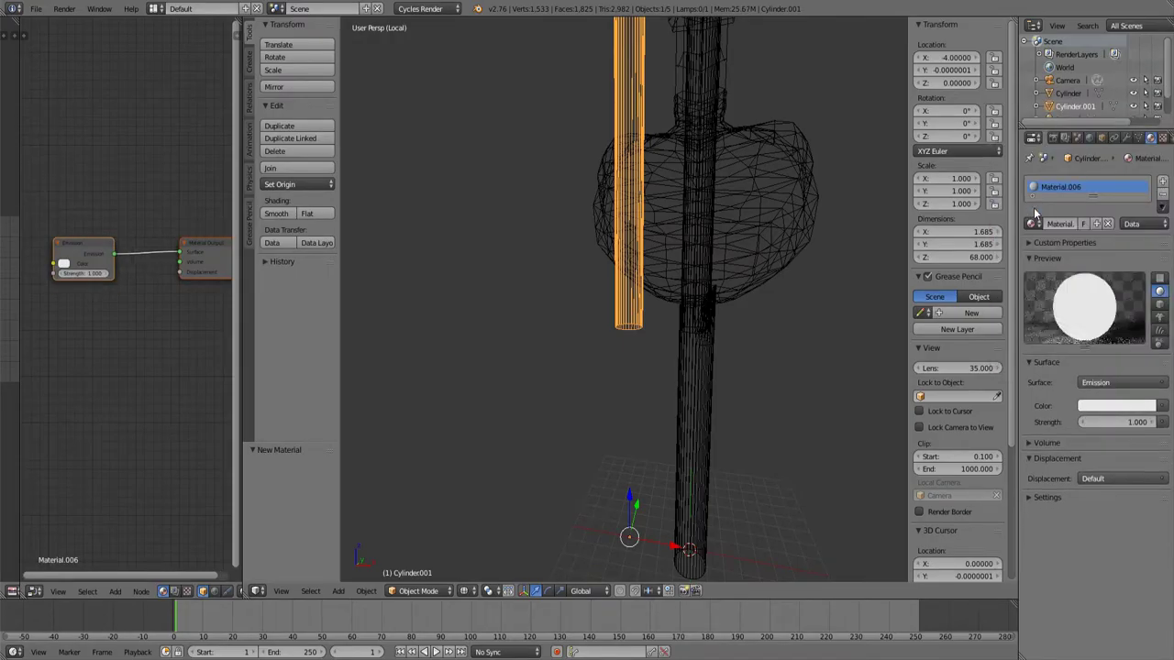
Set the new material's emission colour to light blue and its strength to 9.
{"action": "left_click", "coordinate": [1116, 406]}
{"action": "left_click", "coordinate": [1116, 256]}
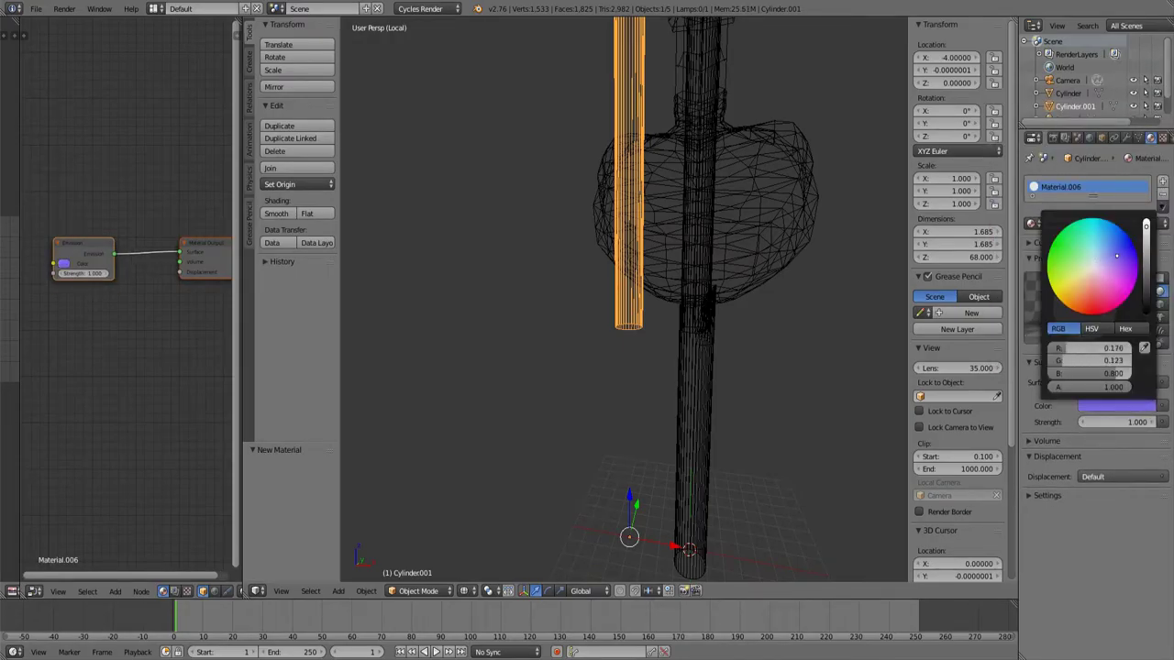
{"action": "left_click_drag", "start_coordinate": [1116, 256], "coordinate": [1102, 245]}
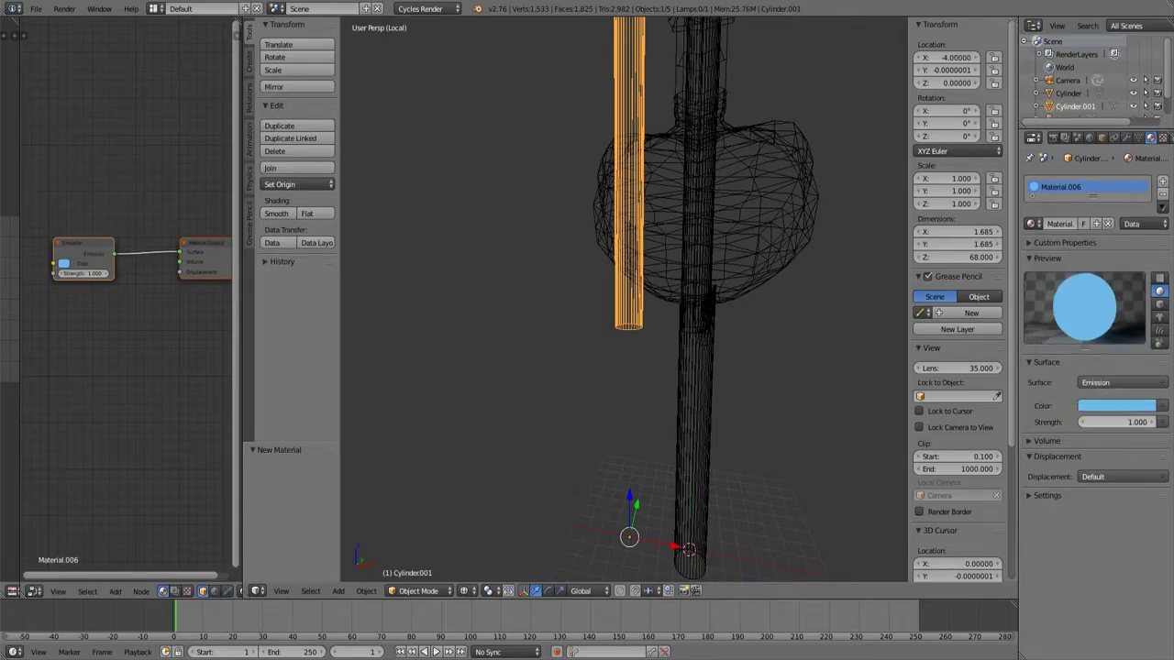
{"action": "left_click_drag", "start_coordinate": [1123, 424], "coordinate": [1054, 422]}
{"action": "left_click", "coordinate": [1096, 422]}
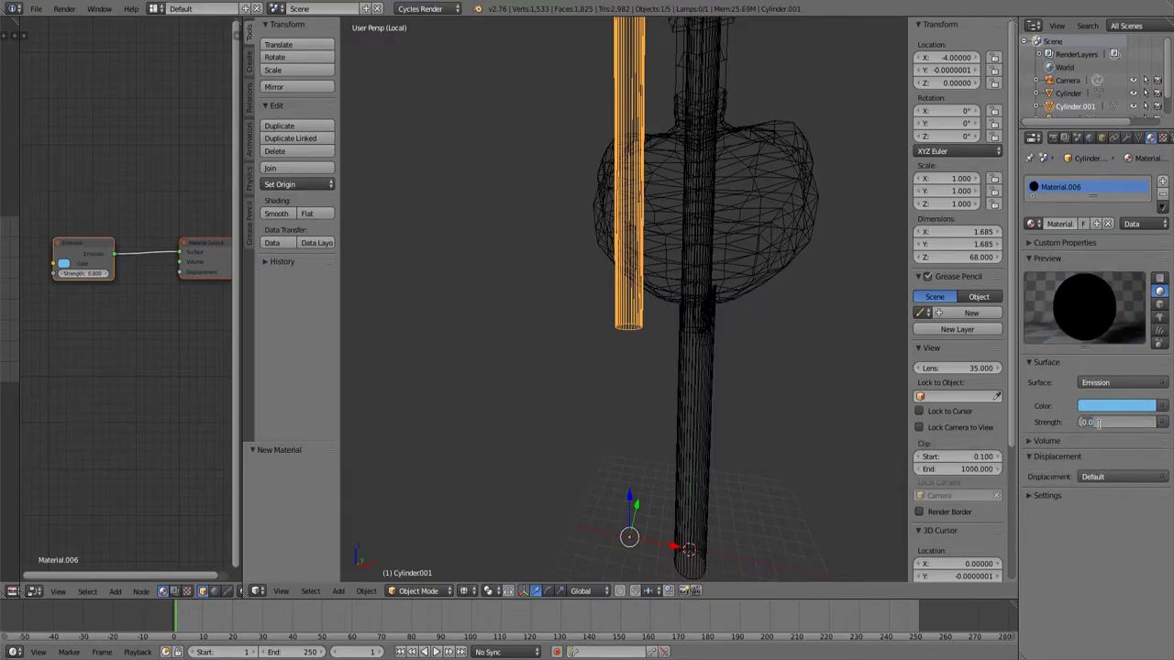
{"action": "key", "text": "Return"}
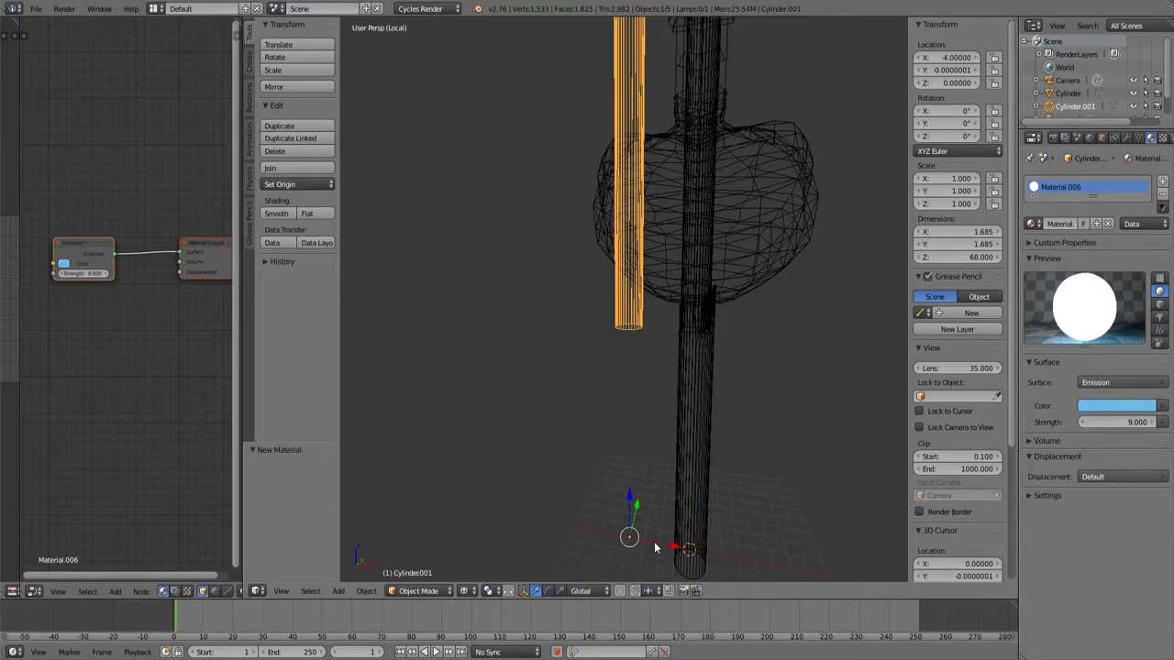
Move the blade copy 4 units along the X axis, back inside the original lightsaber.
{"action": "left_click_drag", "start_coordinate": [655, 547], "coordinate": [713, 553]}
{"action": "key", "text": "s"}
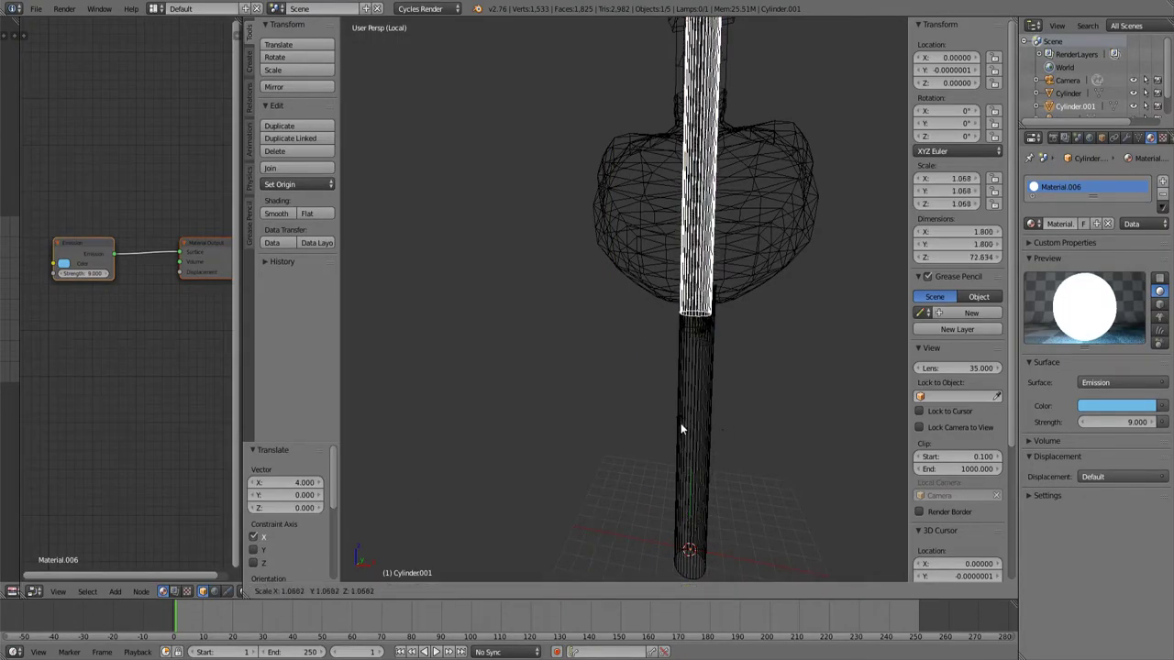
{"action": "right_click", "coordinate": [740, 315]}
{"action": "middle_click_drag", "start_coordinate": [740, 315], "coordinate": [692, 431], "text": "shift"}
{"action": "scroll", "coordinate": [669, 290], "scroll_direction": "down", "scroll_amount": 6}
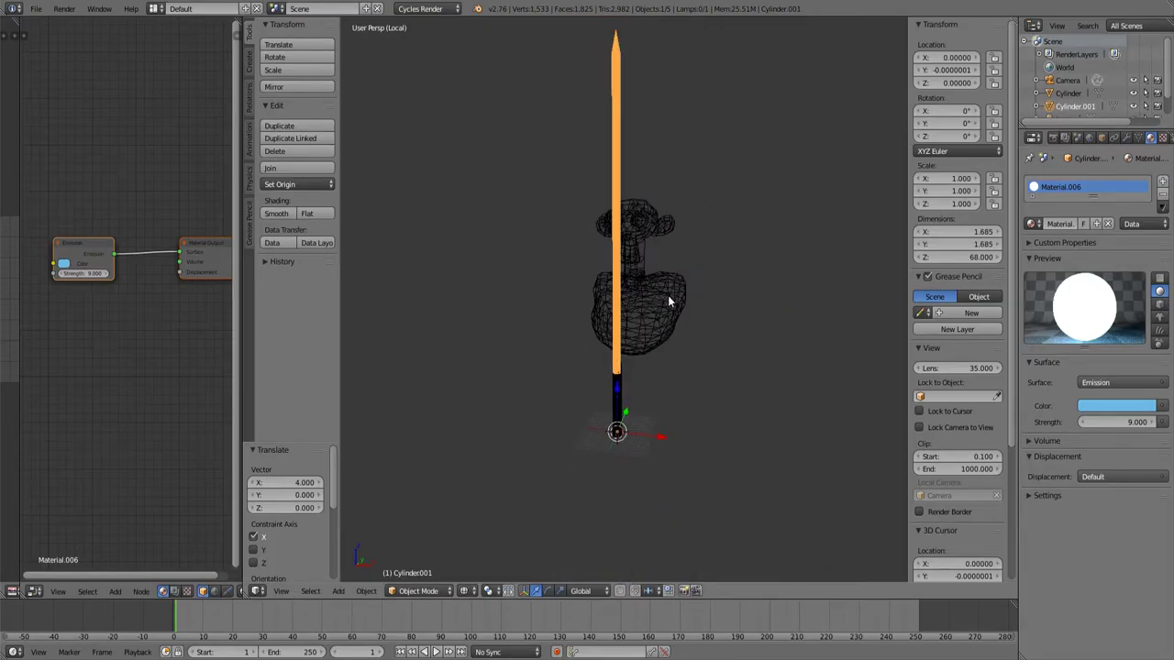
{"action": "middle_click_drag", "start_coordinate": [667, 295], "coordinate": [657, 431], "text": "shift"}
{"action": "scroll", "coordinate": [650, 326], "scroll_direction": "up", "scroll_amount": 2}
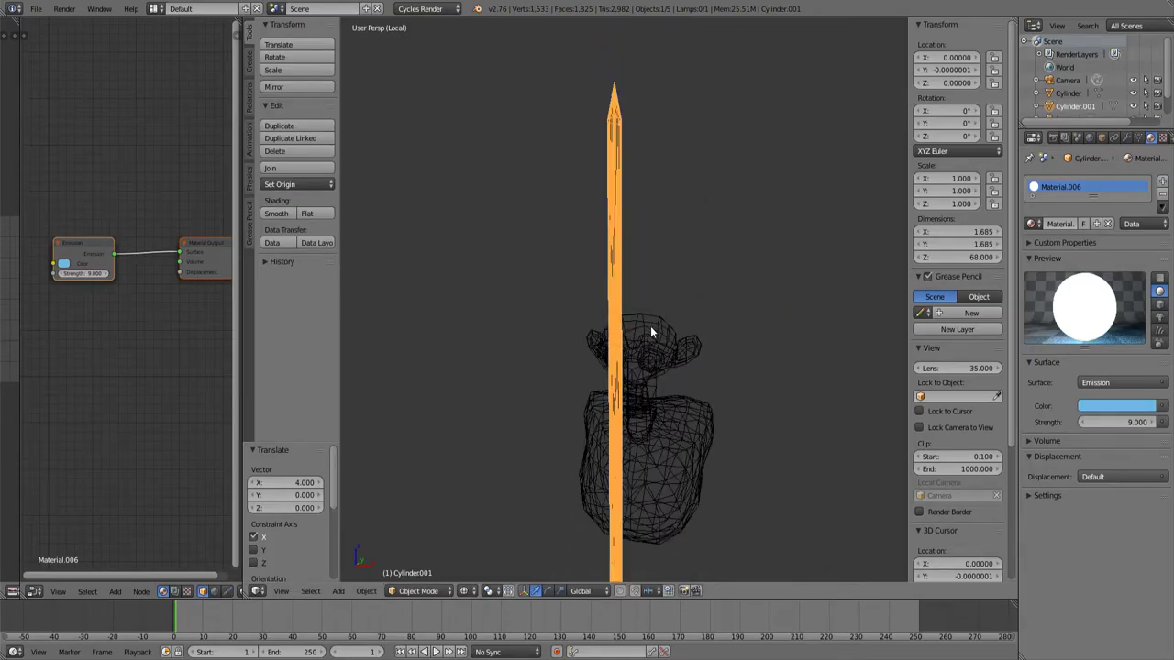
Scale the blade copy down uniformly to about 0.637.
{"action": "key", "text": "s"}
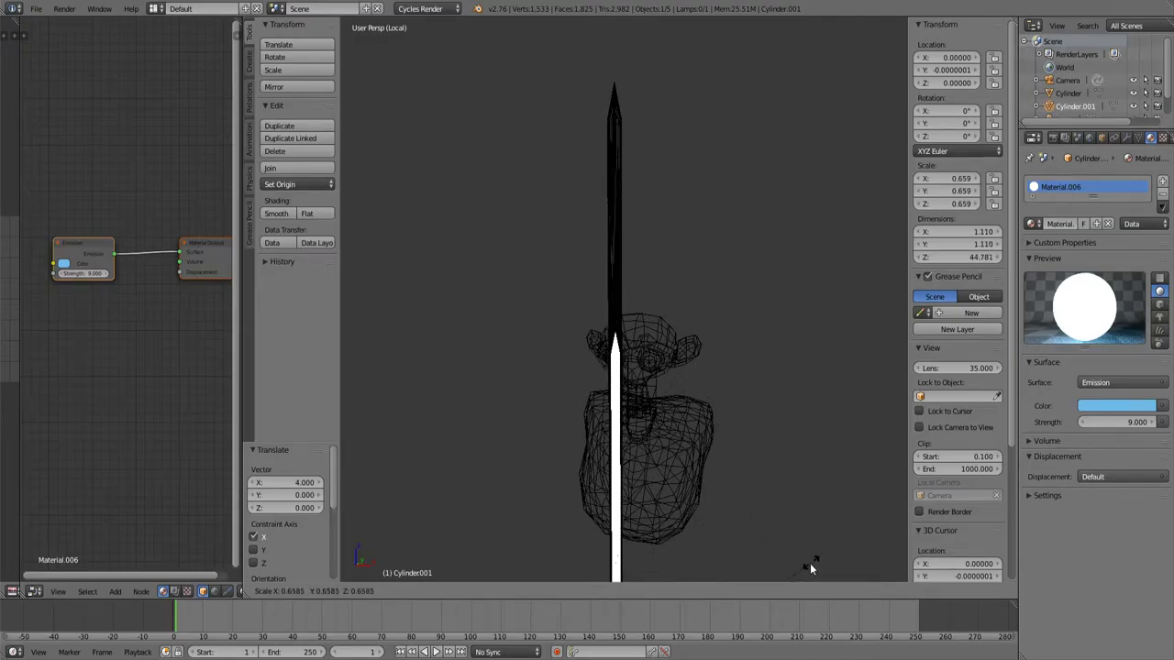
{"action": "left_click", "coordinate": [720, 494]}
{"action": "middle_click_drag", "start_coordinate": [720, 490], "coordinate": [679, 207], "text": "shift"}
{"action": "scroll", "coordinate": [713, 432], "scroll_direction": "down", "scroll_amount": 4}
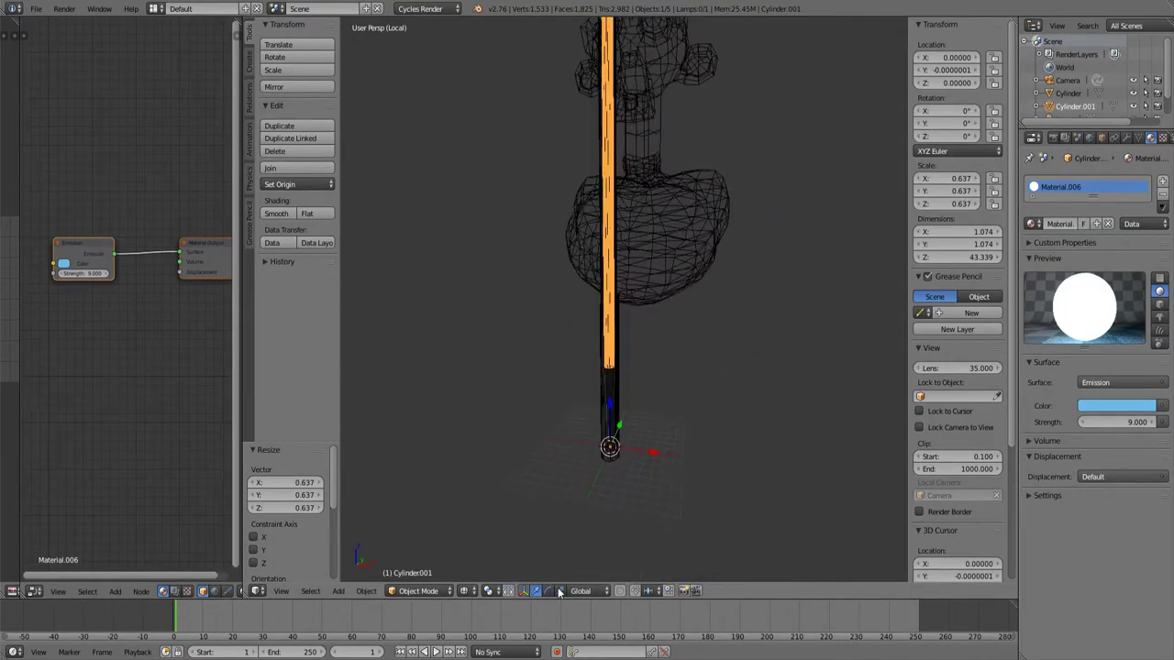
Set the blade copy's origin to its geometry.
{"action": "middle_click_drag", "start_coordinate": [586, 410], "coordinate": [569, 449]}
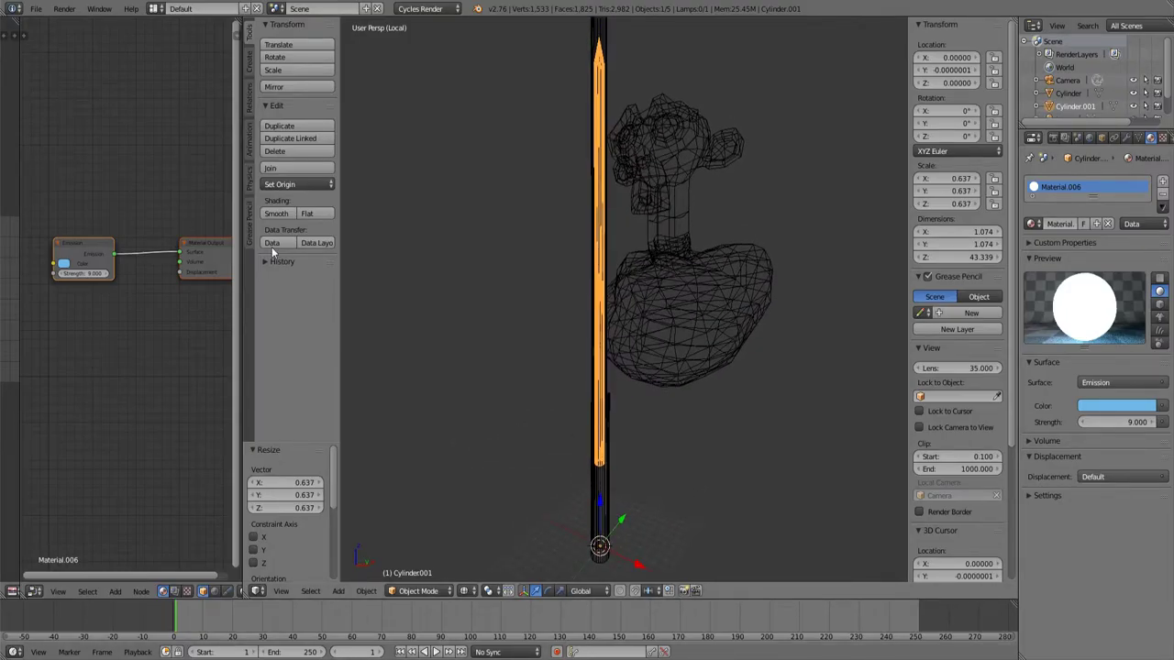
{"action": "left_click", "coordinate": [280, 185]}
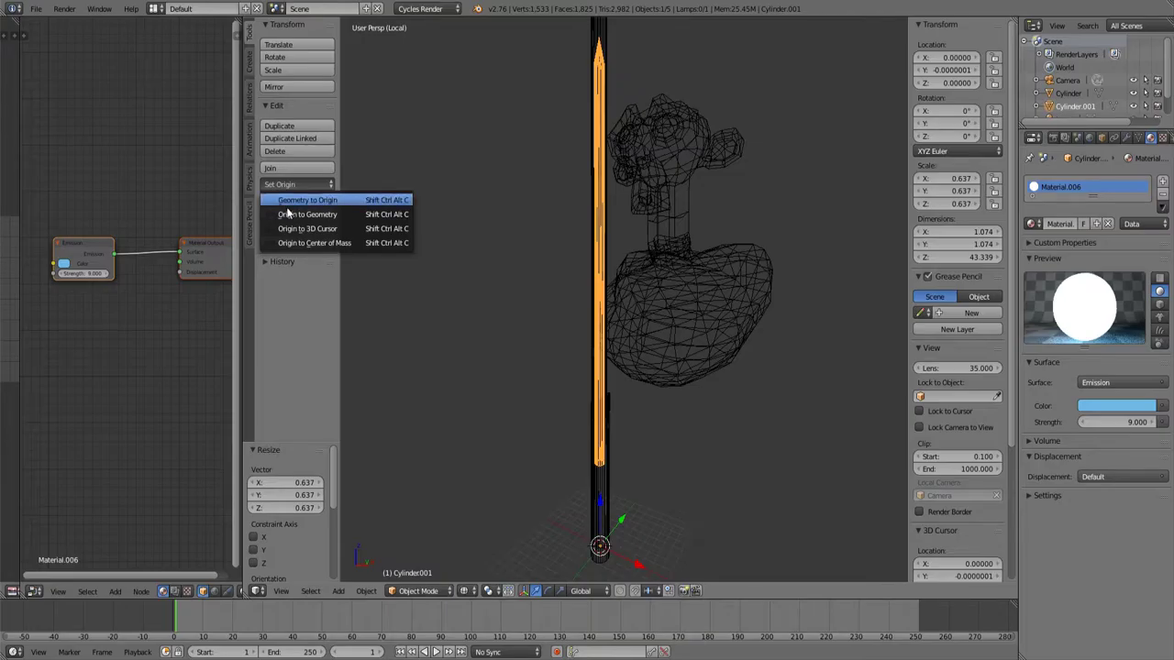
{"action": "left_click", "coordinate": [294, 214]}
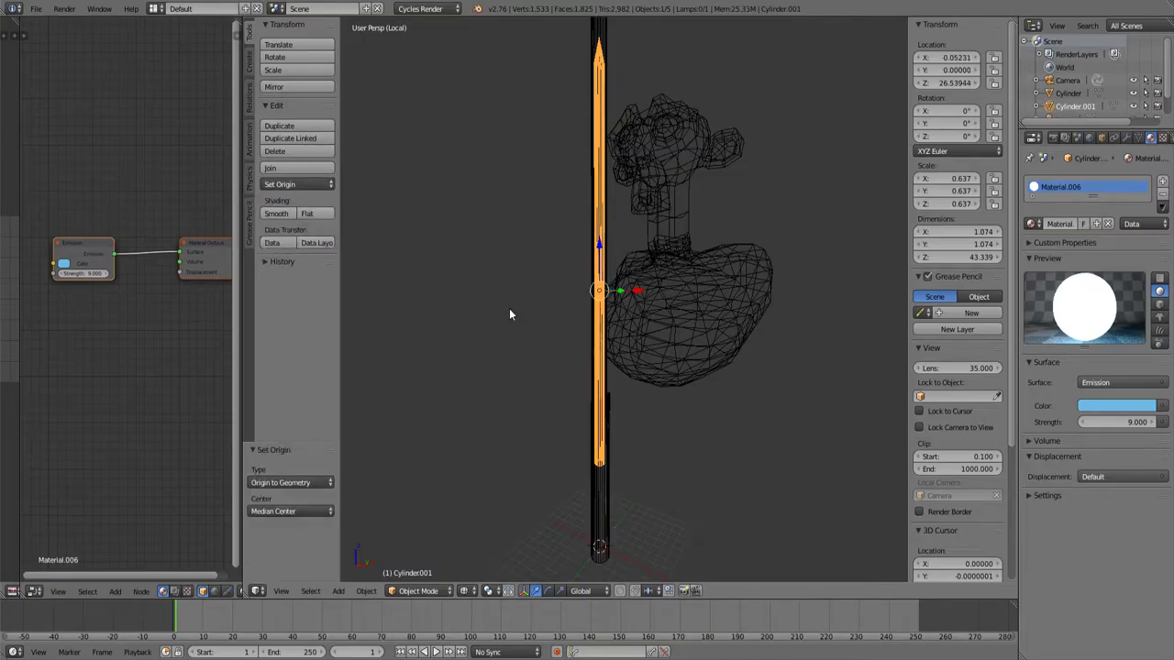
Raise the blade copy 16 units along the Z axis in two 8-unit moves.
{"action": "middle_click_drag", "start_coordinate": [510, 310], "coordinate": [512, 349], "text": "shift"}
{"action": "left_click_drag", "start_coordinate": [601, 284], "coordinate": [566, 229]}
{"action": "middle_click_drag", "start_coordinate": [567, 229], "coordinate": [597, 417]}
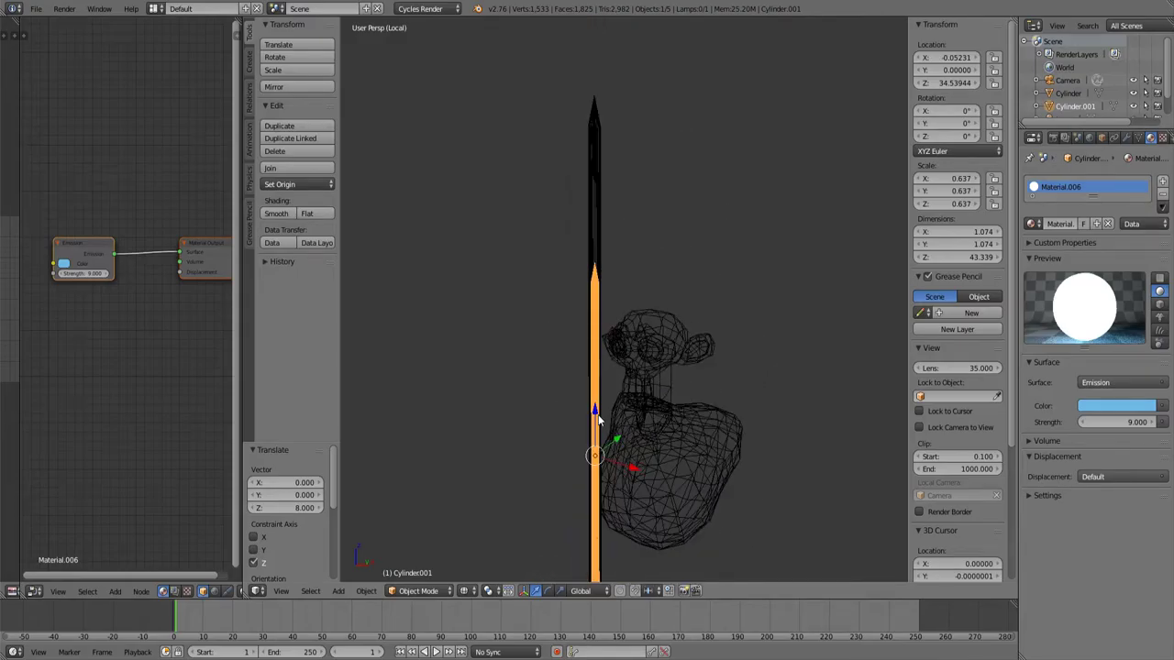
{"action": "left_click_drag", "start_coordinate": [598, 418], "coordinate": [593, 355], "text": "ctrl"}
{"action": "middle_click_drag", "start_coordinate": [545, 402], "coordinate": [578, 261], "text": "shift"}
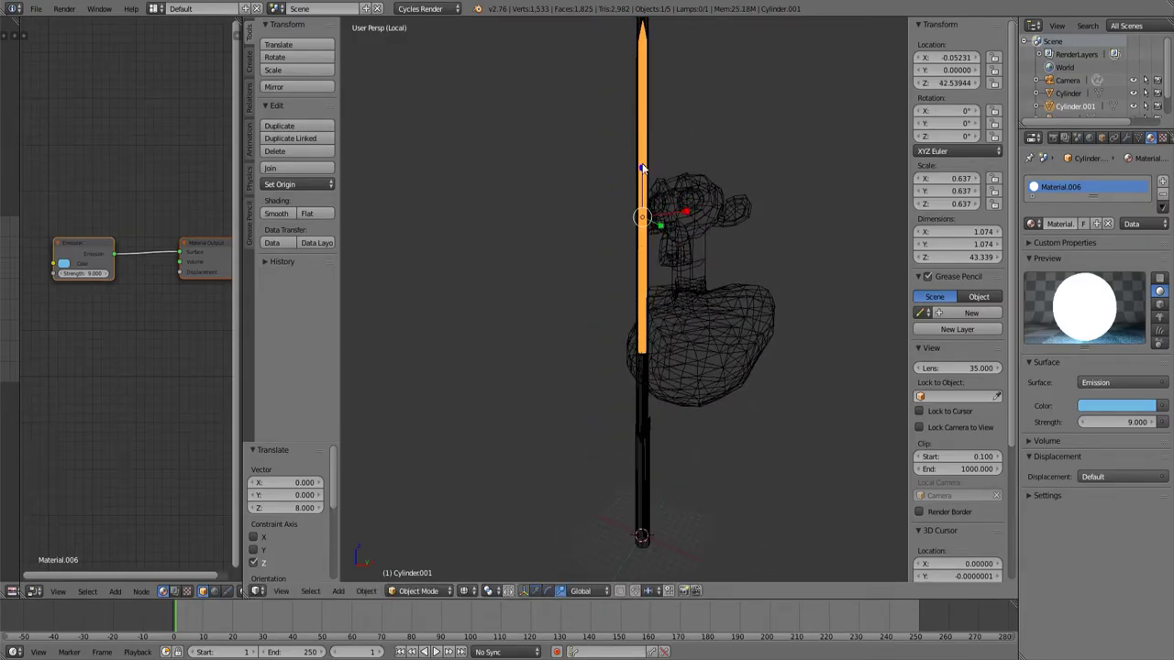
Stretch the blade copy along Z only, scaling it by 1.5 and again by 1.1.
{"action": "left_click_drag", "start_coordinate": [642, 167], "coordinate": [590, 141]}
{"action": "middle_click_drag", "start_coordinate": [591, 141], "coordinate": [641, 147]}
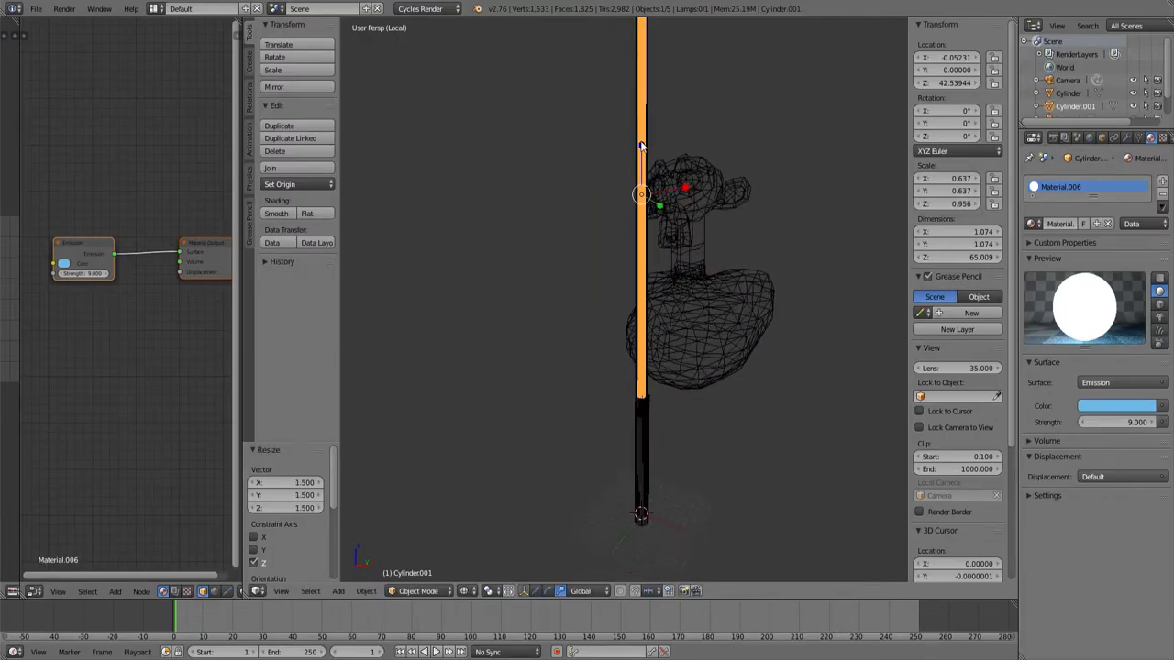
{"action": "left_click_drag", "start_coordinate": [641, 147], "coordinate": [642, 136]}
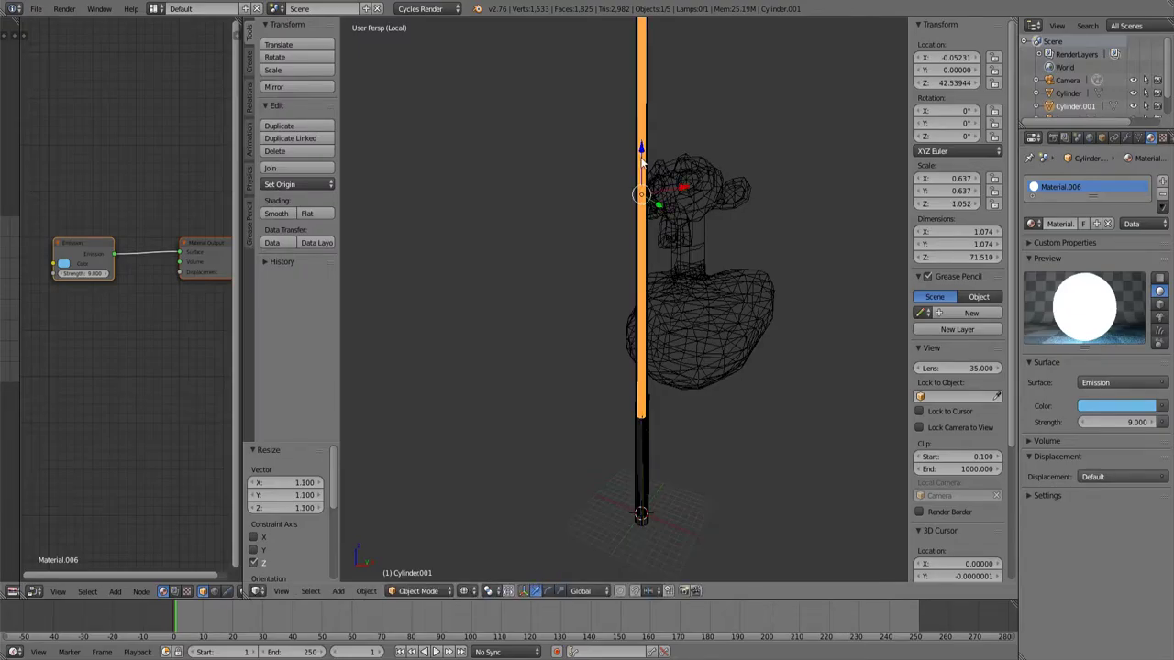
Lower the blade copy 4 units along Z and check how its tip fits inside the original blade's tip.
{"action": "left_click_drag", "start_coordinate": [641, 158], "coordinate": [642, 175], "text": "ctrl"}
{"action": "middle_click_drag", "start_coordinate": [597, 134], "coordinate": [608, 414]}
{"action": "left_click_drag", "start_coordinate": [608, 413], "coordinate": [609, 431], "text": "ctrl"}
{"action": "middle_click_drag", "start_coordinate": [545, 324], "coordinate": [556, 220]}
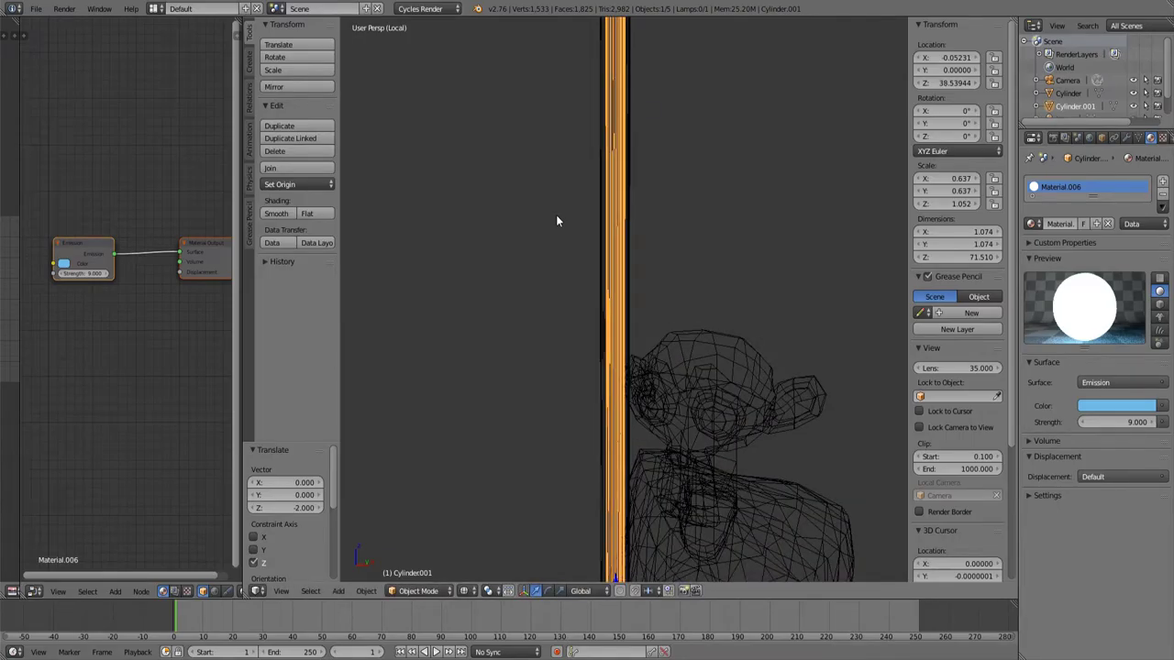
{"action": "middle_click_drag", "start_coordinate": [556, 262], "coordinate": [506, 519], "text": "shift"}
{"action": "middle_click_drag", "start_coordinate": [515, 362], "coordinate": [536, 357]}
{"action": "scroll", "coordinate": [548, 298], "scroll_direction": "up", "scroll_amount": 3}
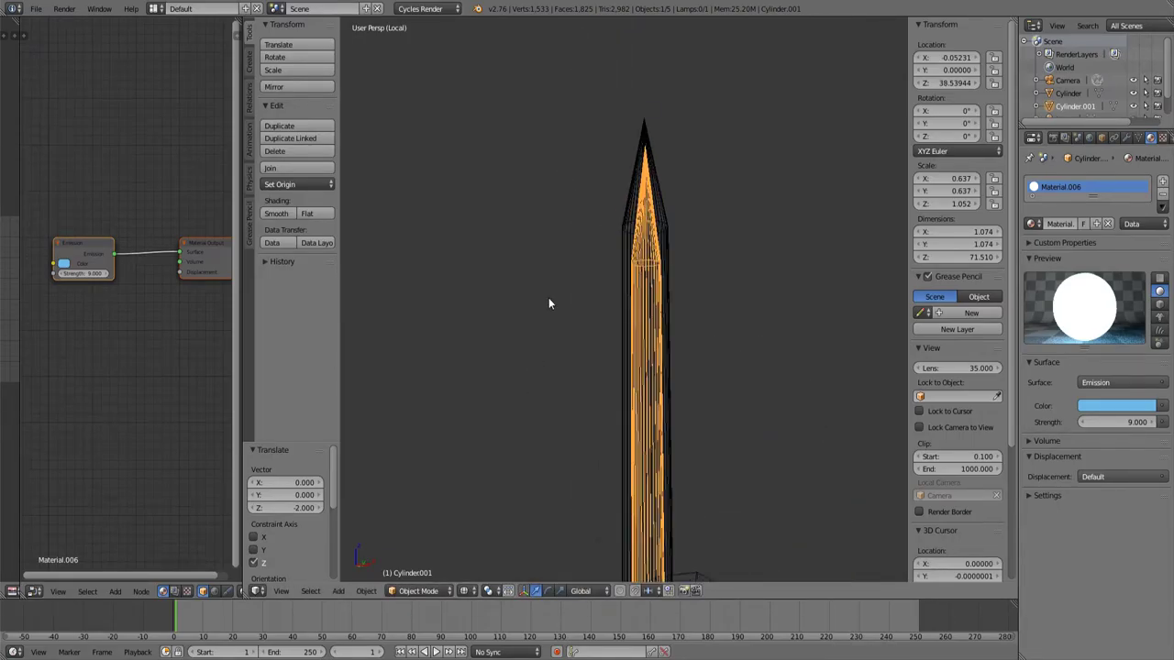
{"action": "scroll", "coordinate": [549, 299], "scroll_direction": "down", "scroll_amount": 1}
{"action": "middle_click_drag", "start_coordinate": [548, 299], "coordinate": [553, 364]}
{"action": "scroll", "coordinate": [558, 396], "scroll_direction": "down", "scroll_amount": 1}
On the original lightsaber, select the edge ring at the base of the pointed tip and lower it about 1.29 units along Z.
{"action": "right_click", "coordinate": [584, 266]}
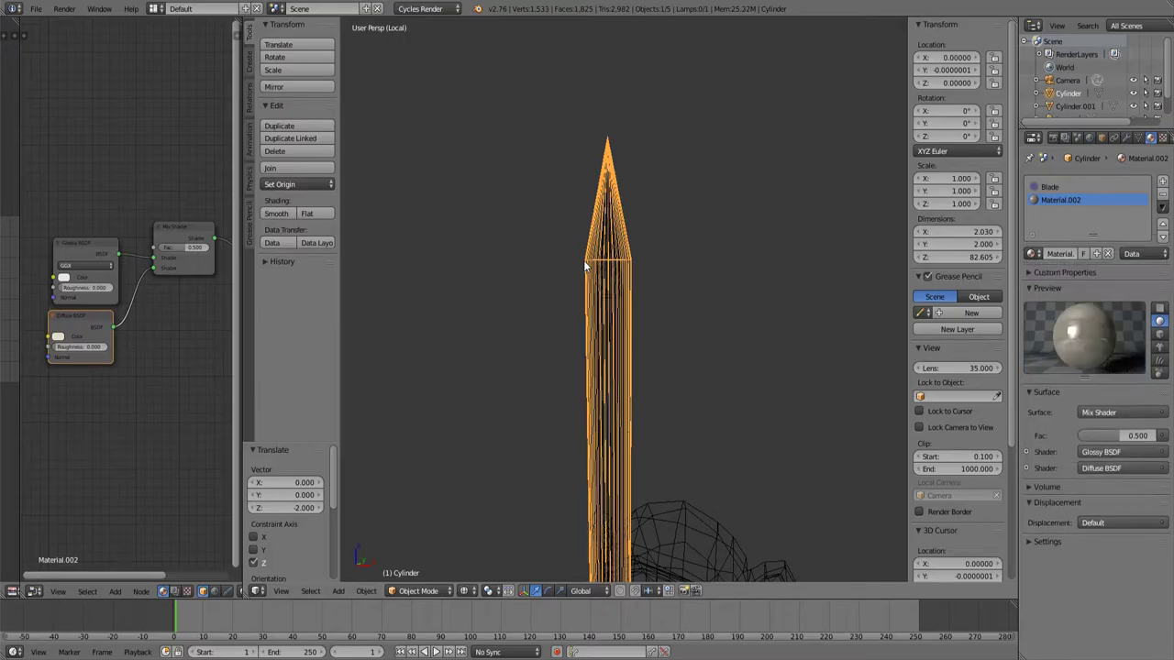
{"action": "key", "text": "Tab"}
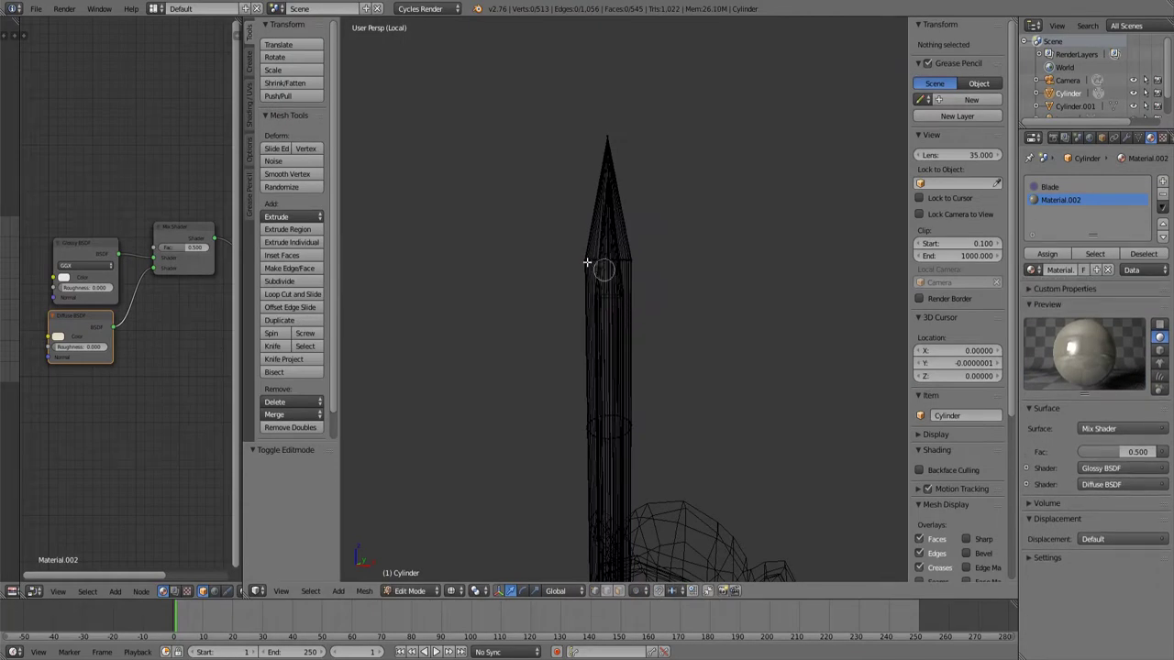
{"action": "right_click", "coordinate": [603, 262], "text": "alt"}
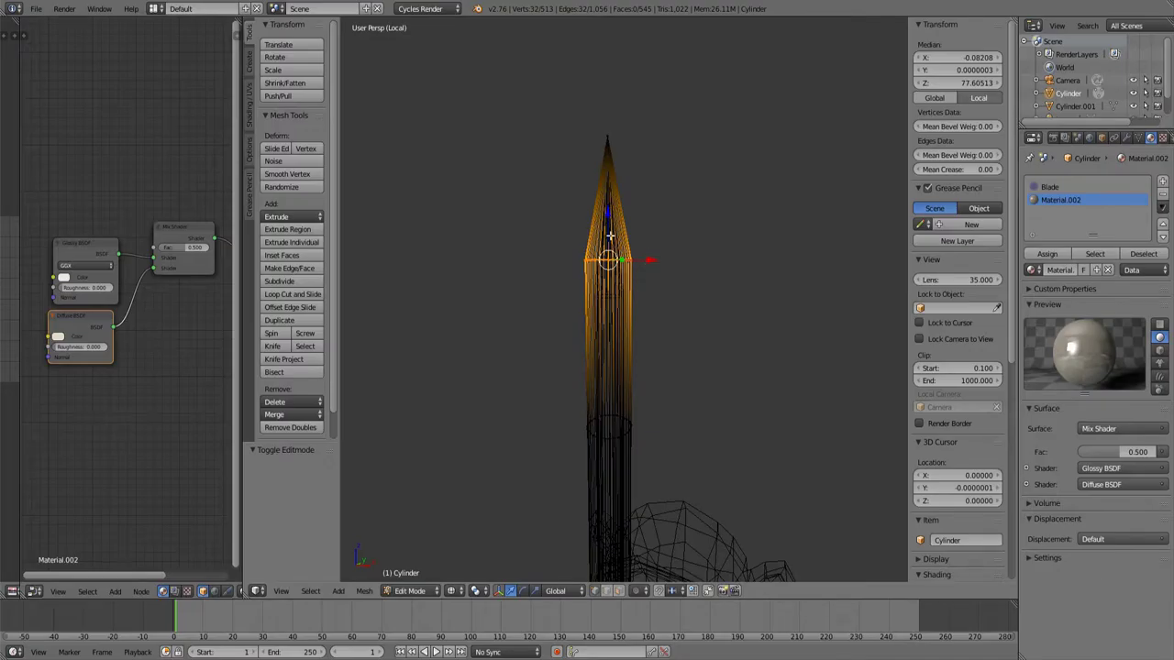
{"action": "left_click_drag", "start_coordinate": [610, 237], "coordinate": [633, 266]}
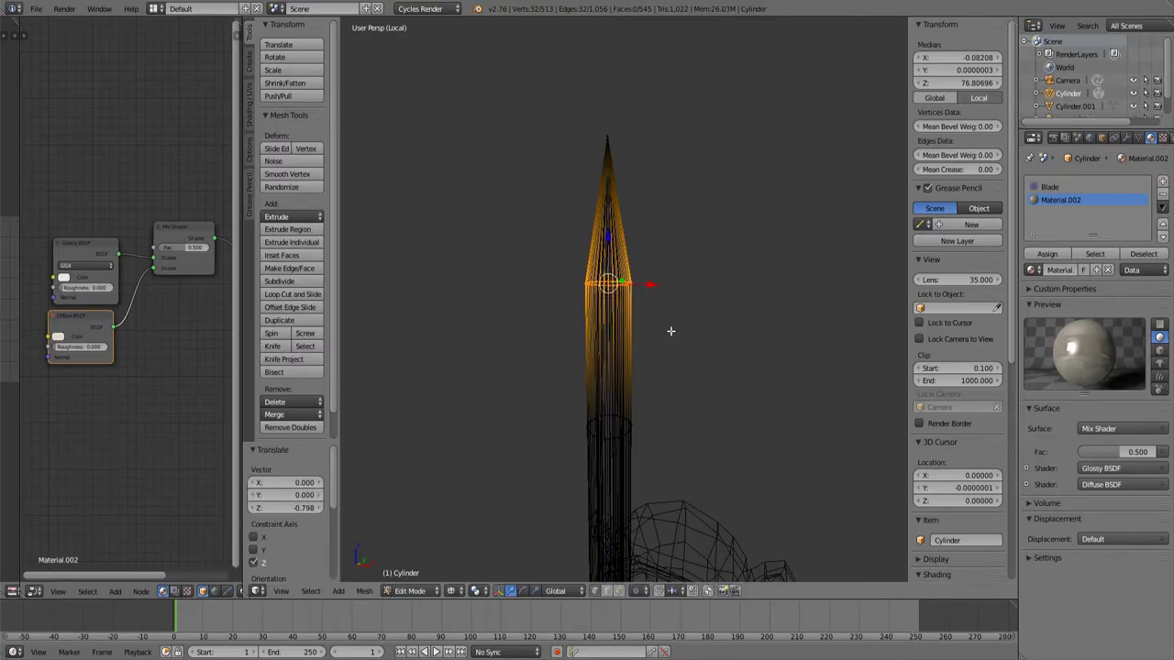
{"action": "key", "text": "z"}
{"action": "key", "text": "z"}
{"action": "scroll", "coordinate": [651, 358], "scroll_direction": "up", "scroll_amount": 8}
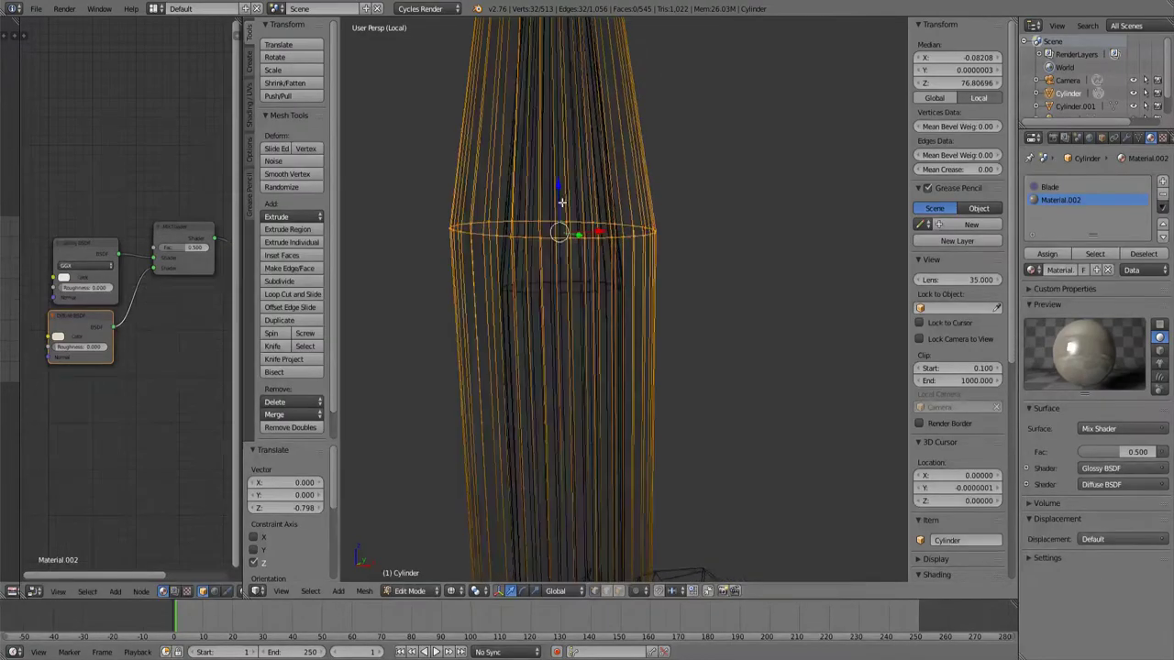
{"action": "left_click_drag", "start_coordinate": [561, 202], "coordinate": [551, 243]}
{"action": "scroll", "coordinate": [541, 275], "scroll_direction": "down", "scroll_amount": 5}
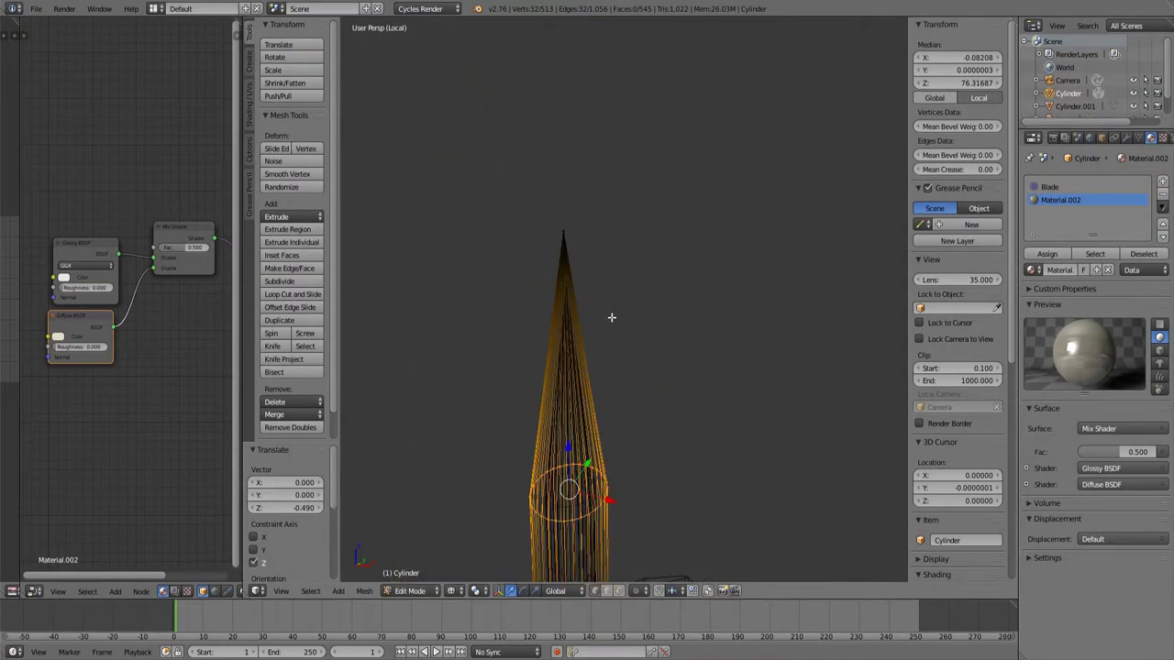
Add the tip vertex to the ring selection and subdivide the tip smoothly twice, with 1 cut and smoothness 1.000.
{"action": "right_click", "coordinate": [564, 235], "text": "shift"}
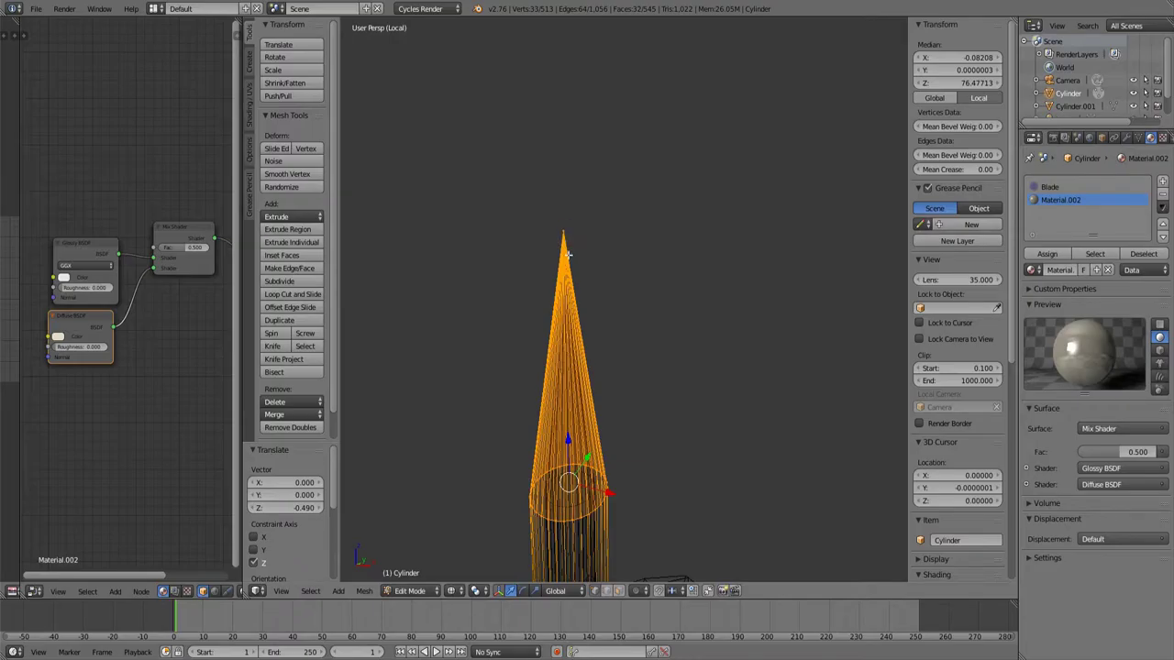
{"action": "key", "text": "w"}
{"action": "left_click", "coordinate": [569, 255]}
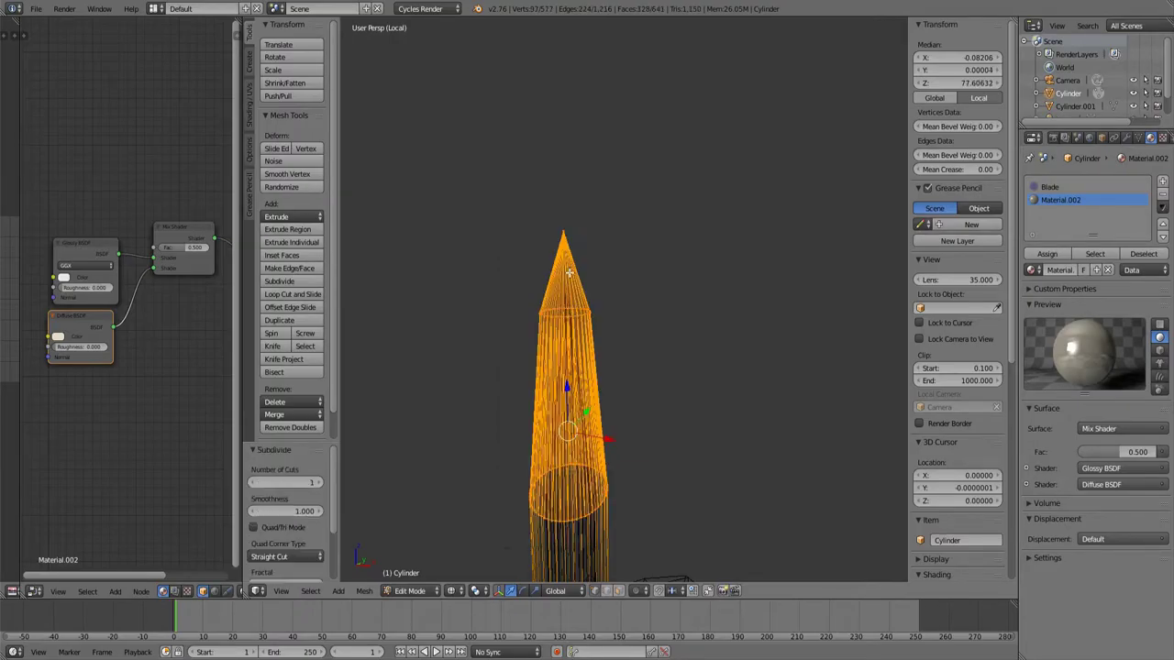
{"action": "key", "text": "w"}
{"action": "left_click", "coordinate": [568, 272]}
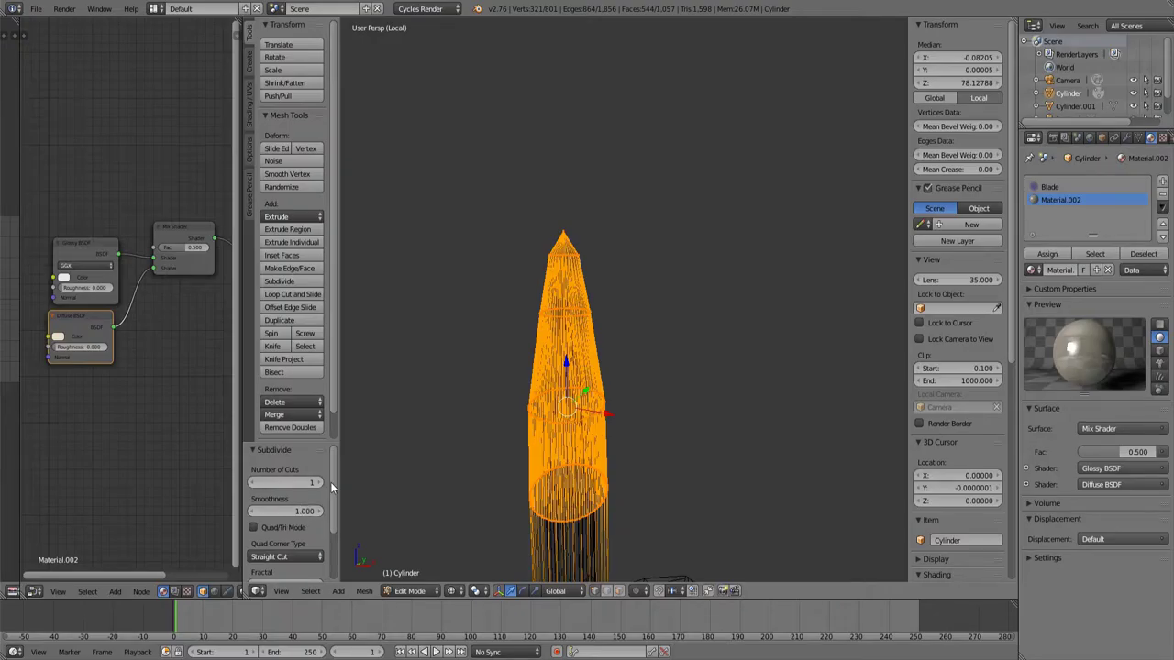
Undo the two smooth subdivisions of the original blade's tip and subdivide it smoothly once with 3 cuts instead.
{"action": "key", "text": "ctrl+z"}
{"action": "key", "text": "ctrl+z"}
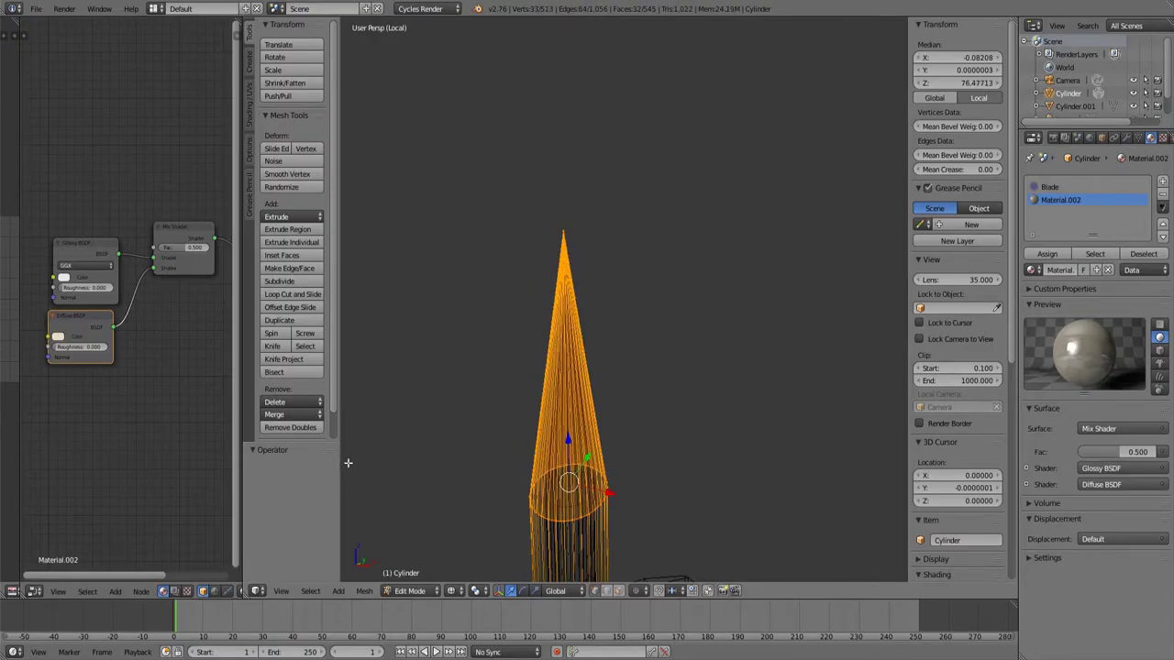
{"action": "key", "text": "w"}
{"action": "left_click", "coordinate": [314, 361]}
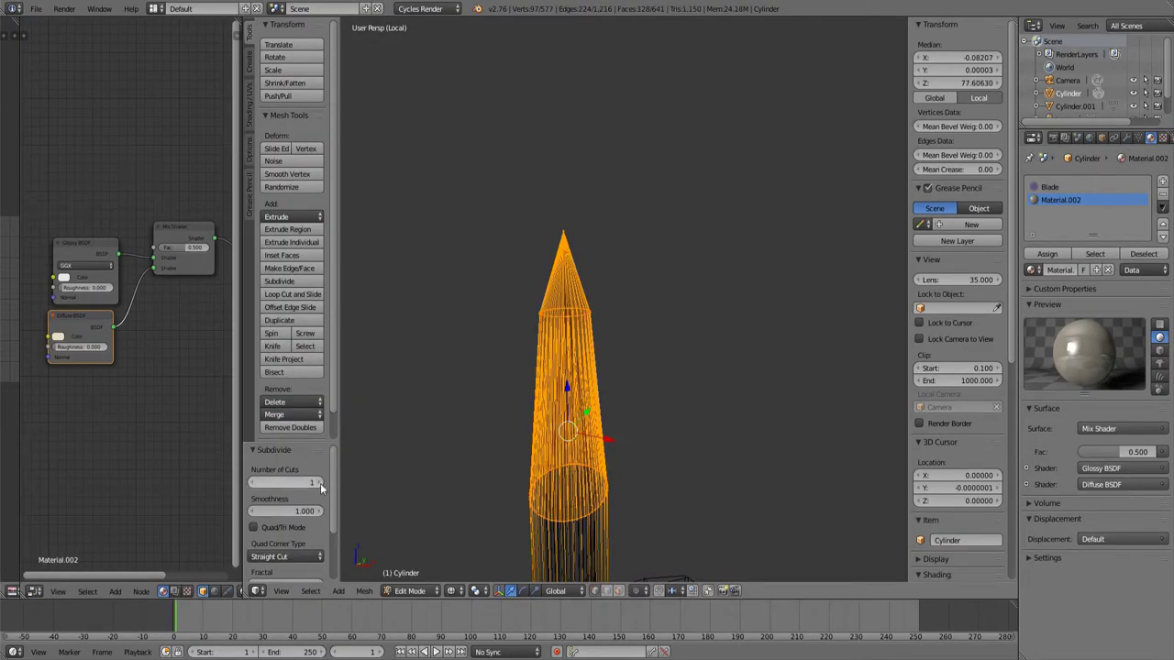
{"action": "left_click", "coordinate": [320, 485]}
{"action": "left_click", "coordinate": [320, 484]}
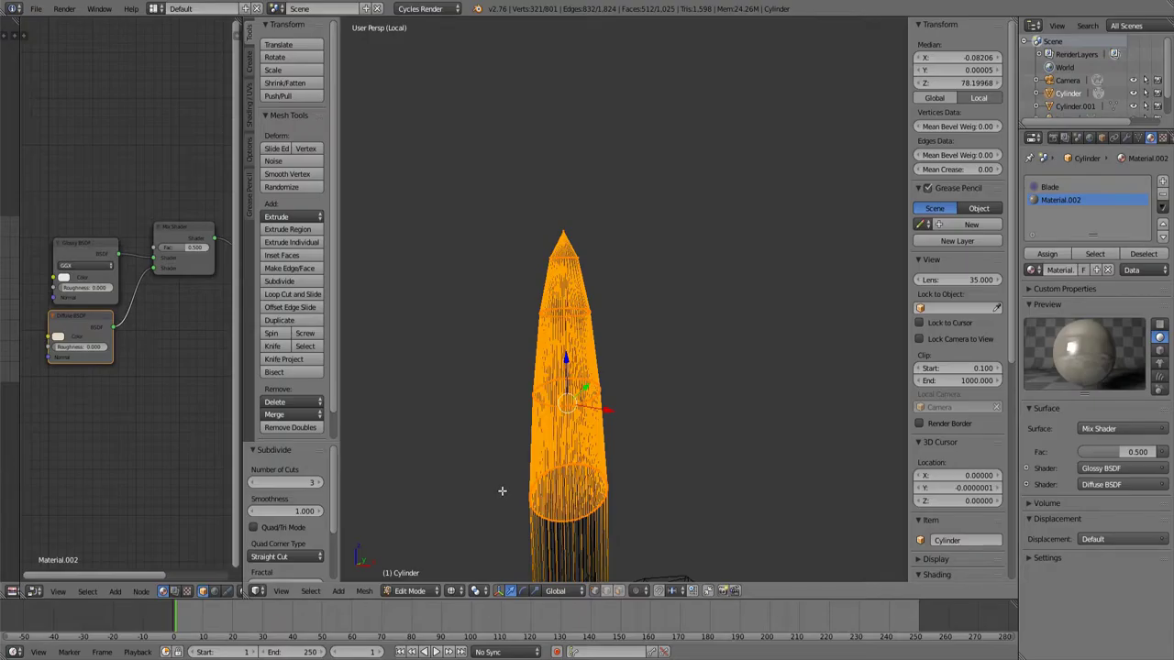
{"action": "middle_click_drag", "start_coordinate": [502, 492], "coordinate": [539, 458]}
{"action": "key", "text": "Tab"}
On the inner blade core, select the edge ring at the base of the pointed tip together with the tip vertex.
{"action": "right_click", "coordinate": [622, 425]}
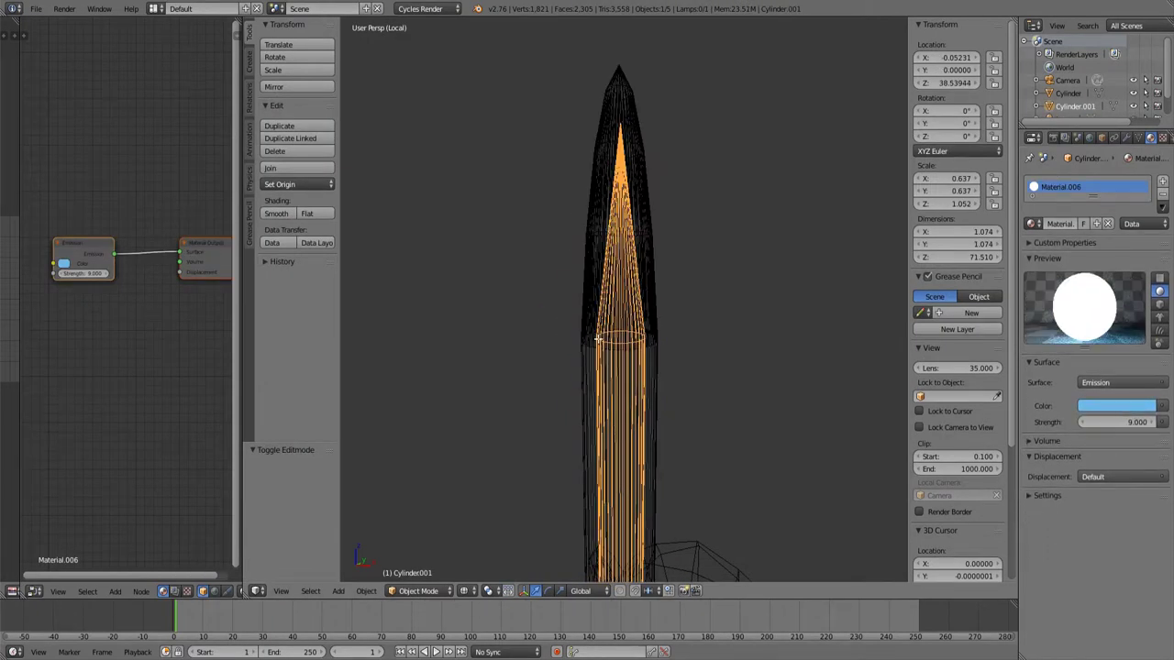
{"action": "key", "text": "Tab"}
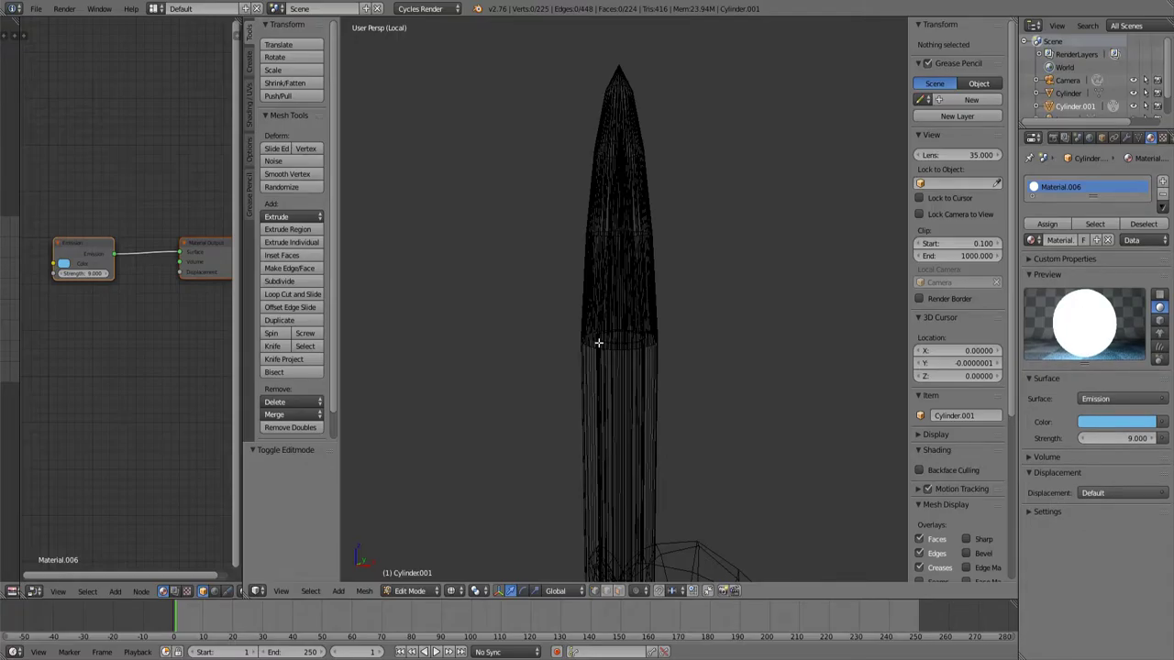
{"action": "right_click", "coordinate": [598, 341]}
{"action": "right_click", "coordinate": [601, 339], "text": "alt"}
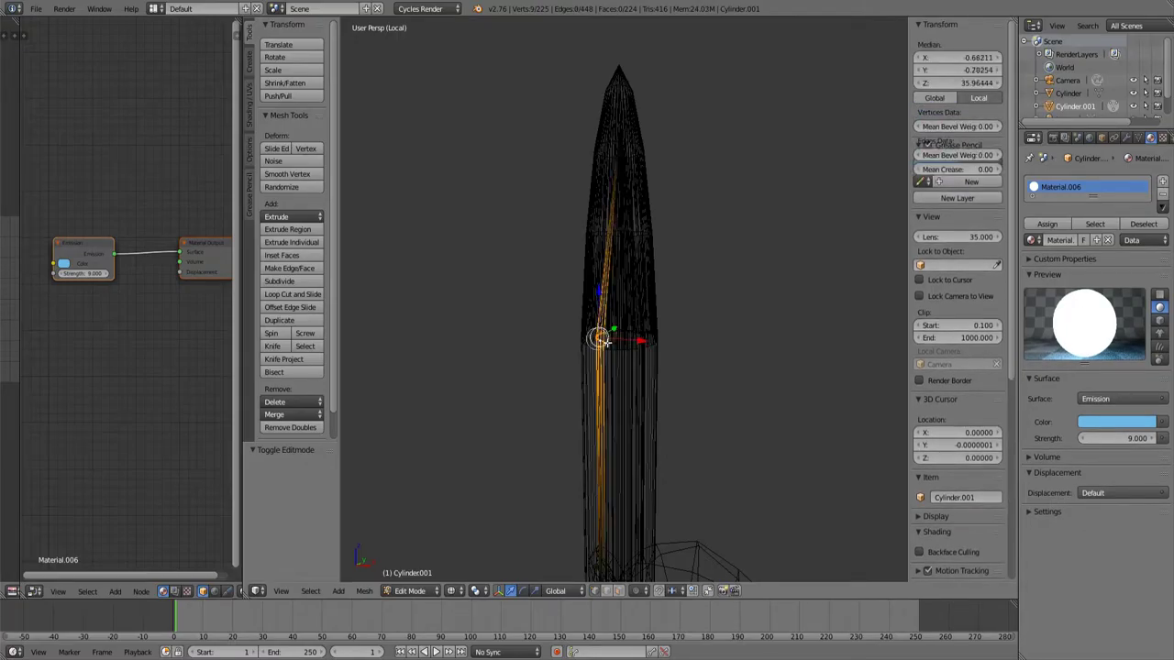
{"action": "right_click", "coordinate": [600, 339], "text": "alt"}
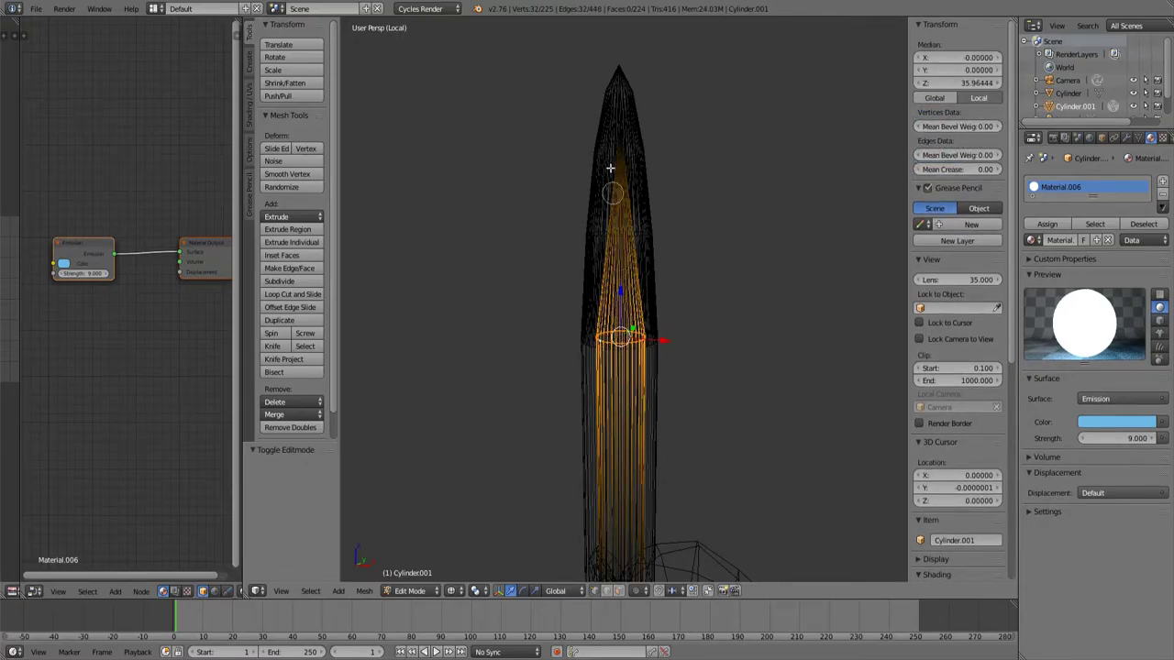
{"action": "right_click", "coordinate": [614, 131], "text": "shift"}
Try subdividing the core's tip smoothly twice with 1 cut, and undo the subdivisions.
{"action": "key", "text": "w"}
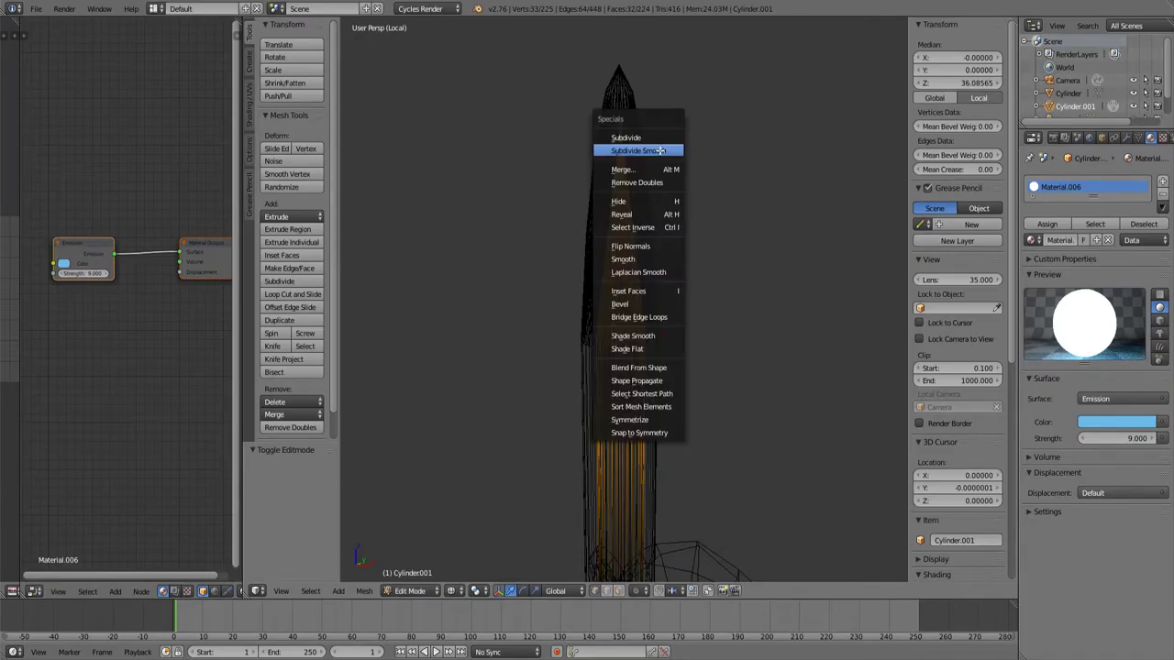
{"action": "left_click", "coordinate": [659, 151]}
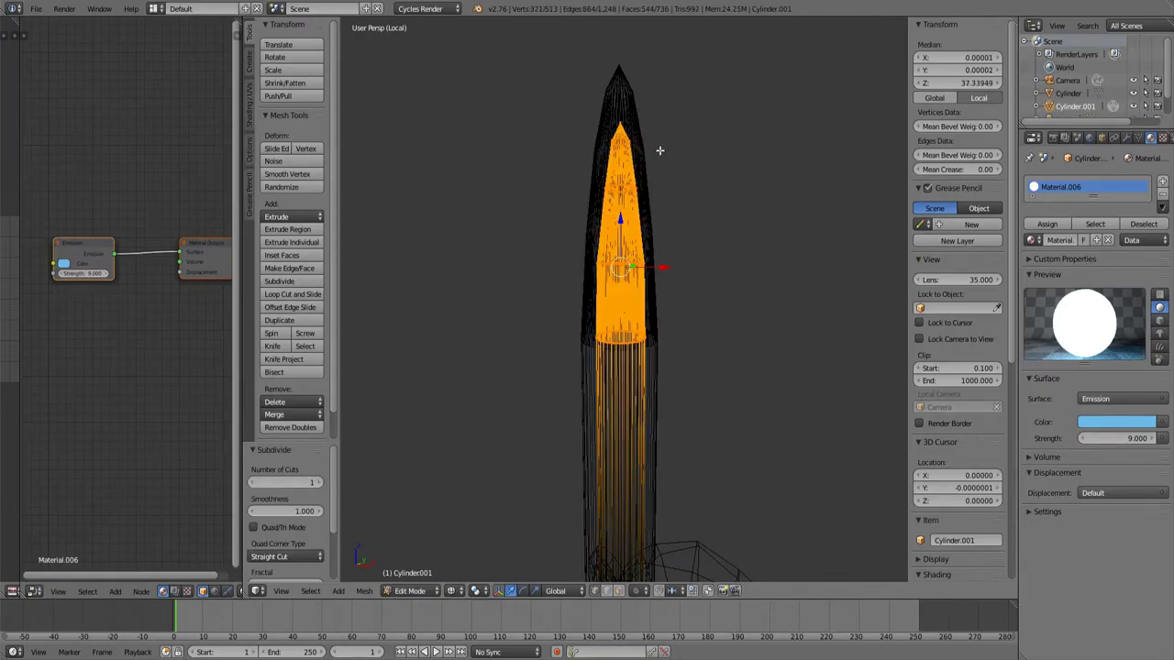
{"action": "key", "text": "w"}
{"action": "left_click", "coordinate": [659, 150]}
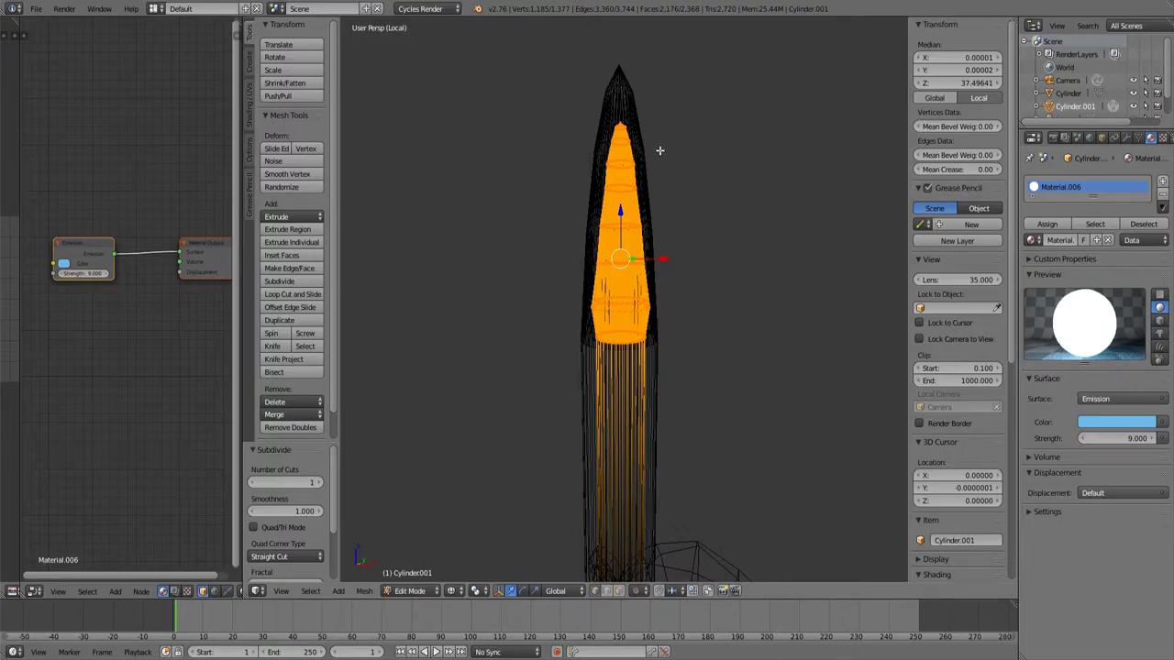
{"action": "key", "text": "ctrl+z"}
{"action": "key", "text": "ctrl+z"}
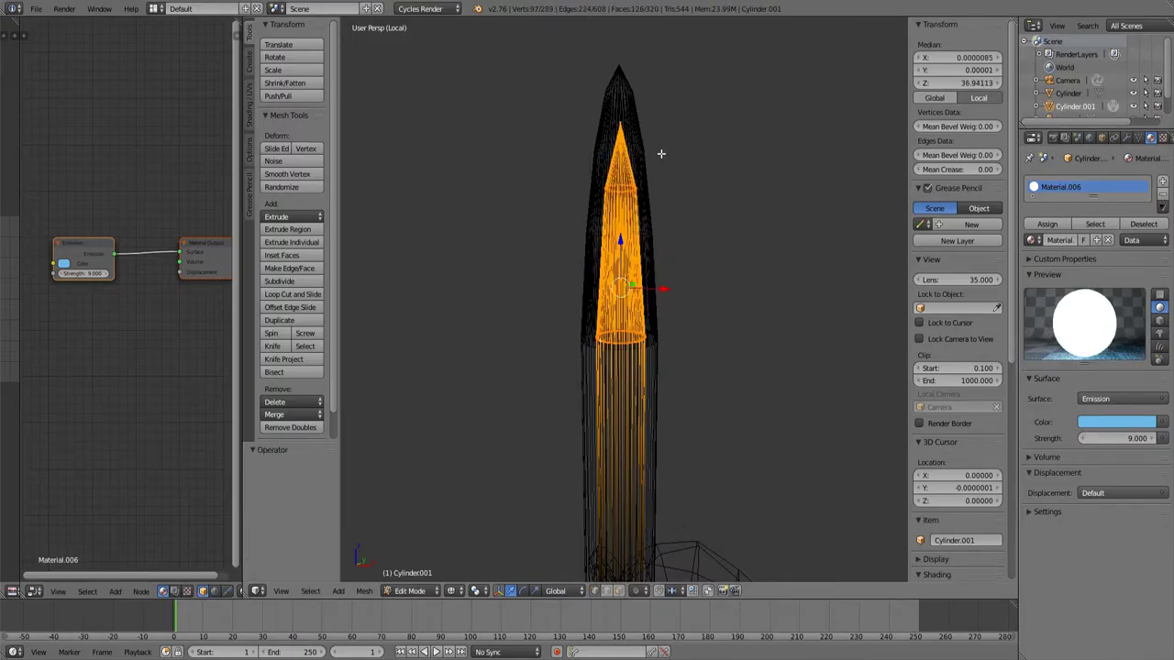
{"action": "key", "text": "w"}
{"action": "key", "text": "Escape"}
{"action": "key", "text": "ctrl+z"}
Subdivide the core's tip smoothly with 3 cuts and raise it about 0.8 units along Z inside the outer tip.
{"action": "key", "text": "w"}
{"action": "left_click", "coordinate": [761, 162]}
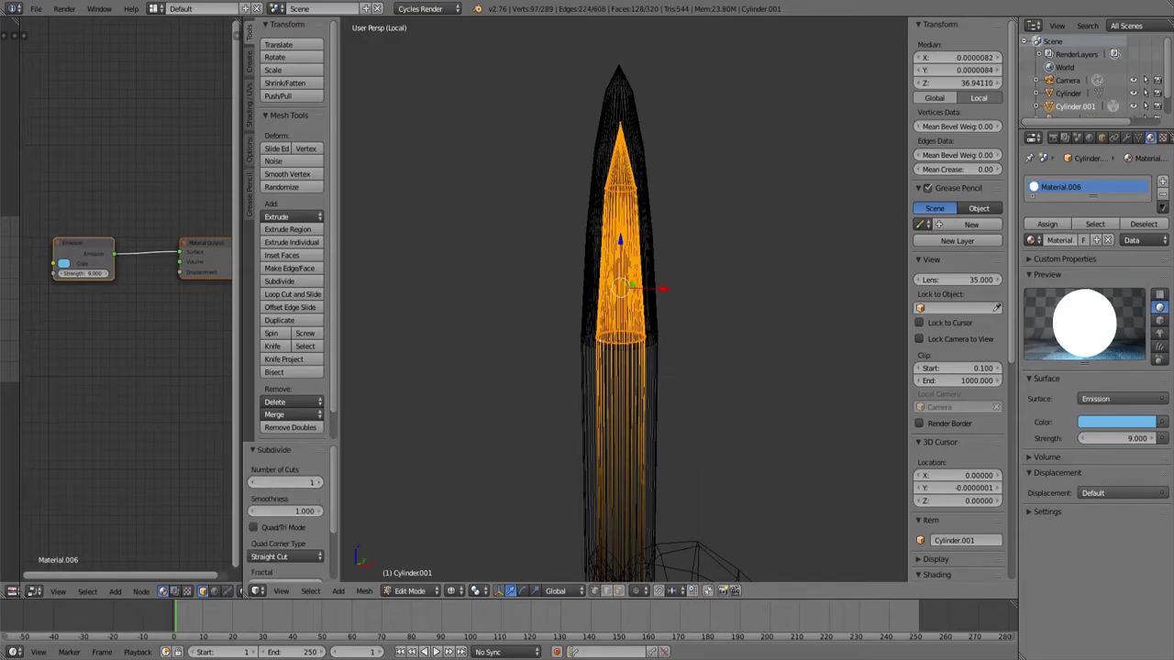
{"action": "left_click", "coordinate": [321, 483]}
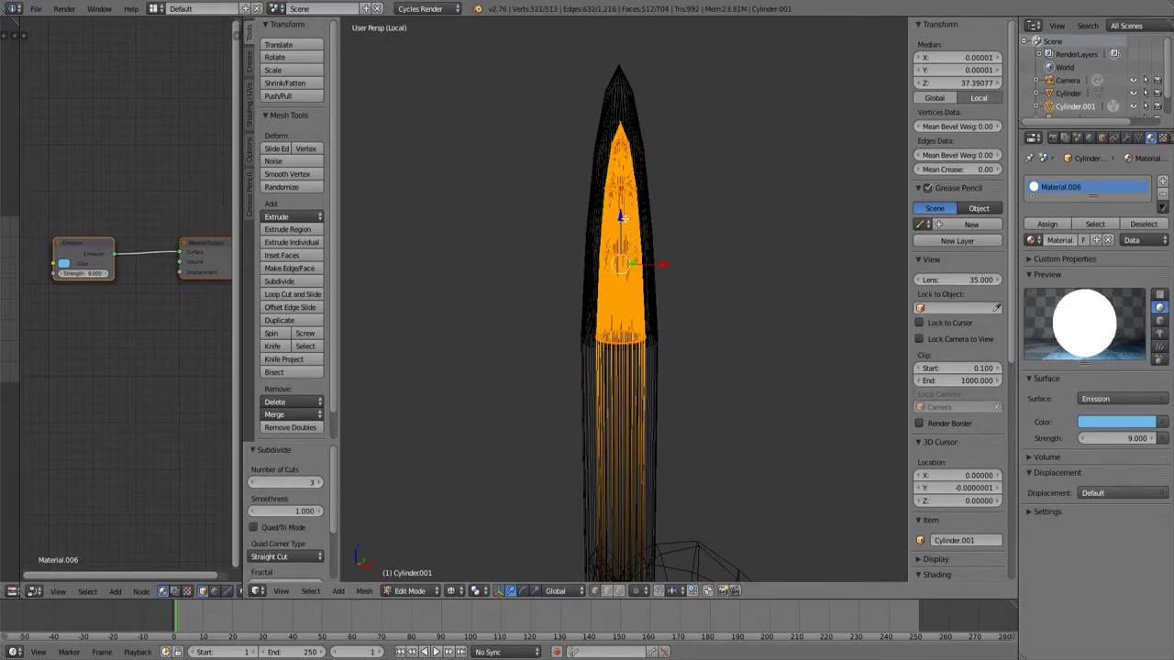
{"action": "key", "text": "g"}
{"action": "key", "text": "z"}
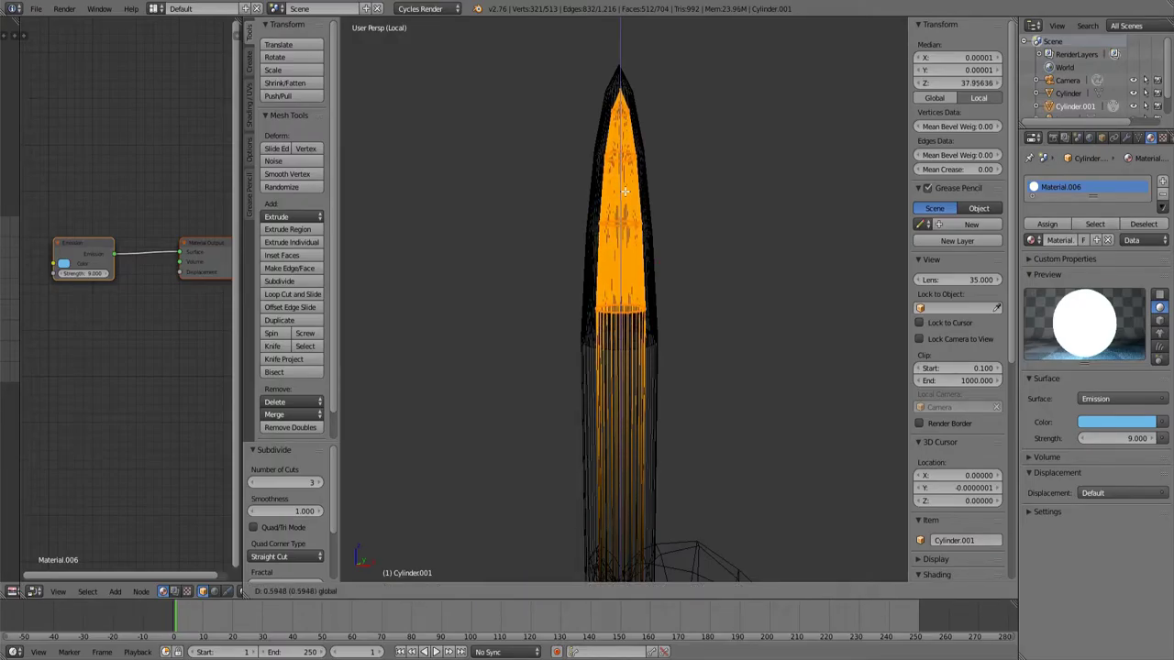
{"action": "left_click_drag", "start_coordinate": [624, 187], "coordinate": [624, 179]}
Preview the lightsaber and the monkey-head figure in rendered shading to examine the blade's glow, and leave the rendered preview.
{"action": "middle_click_drag", "start_coordinate": [780, 208], "coordinate": [642, 160]}
{"action": "scroll", "coordinate": [631, 293], "scroll_direction": "down", "scroll_amount": 4}
{"action": "scroll", "coordinate": [633, 293], "scroll_direction": "up", "scroll_amount": 2}
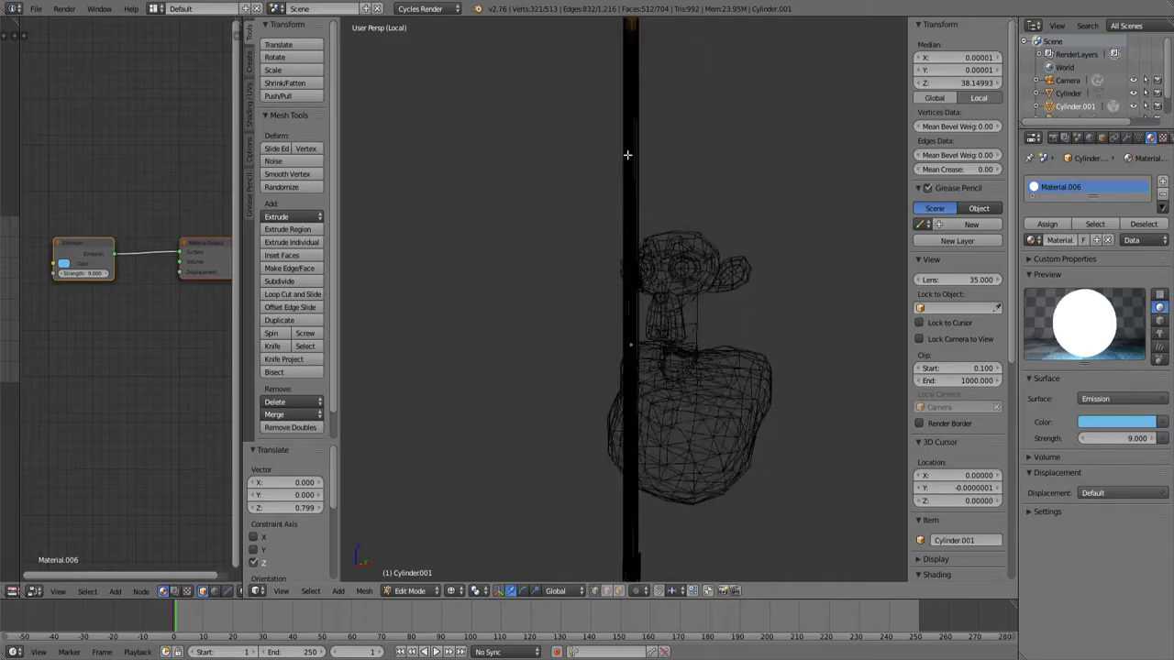
{"action": "key", "text": "Tab"}
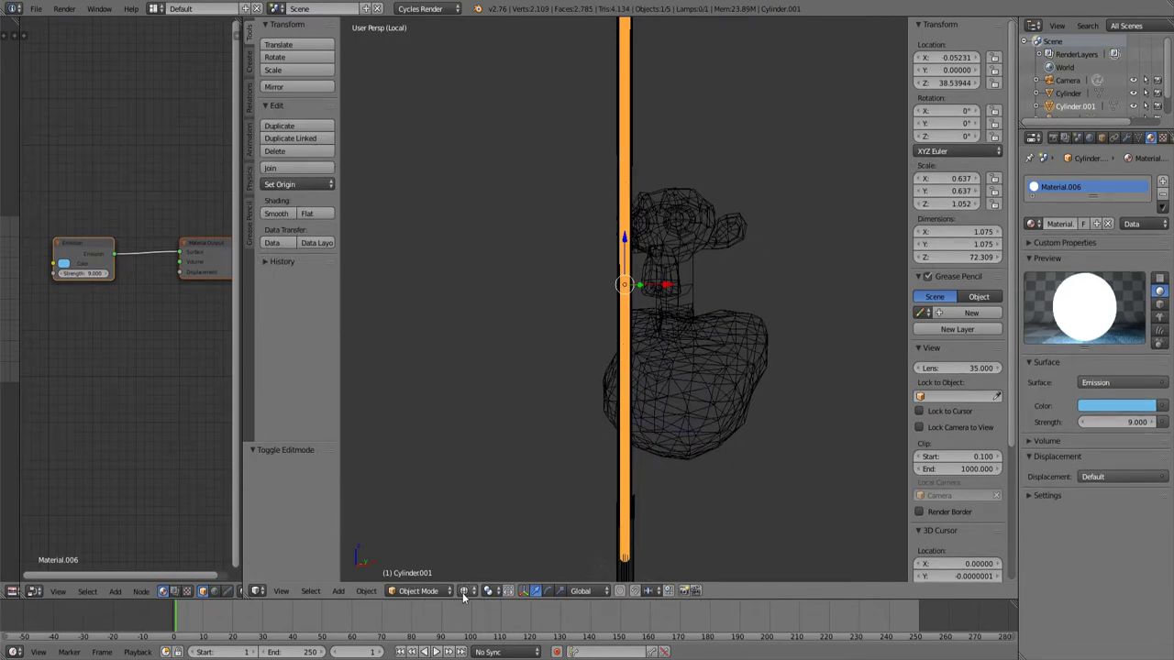
{"action": "left_click", "coordinate": [467, 591]}
{"action": "left_click", "coordinate": [489, 506]}
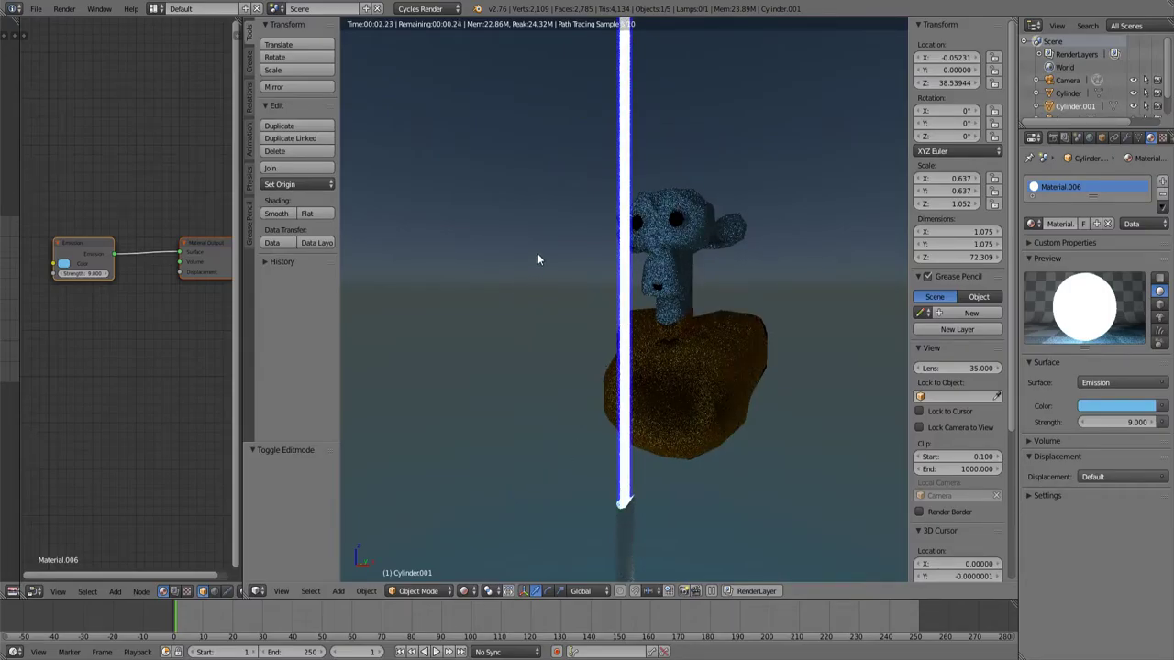
{"action": "middle_click_drag", "start_coordinate": [537, 253], "coordinate": [662, 334], "text": "shift"}
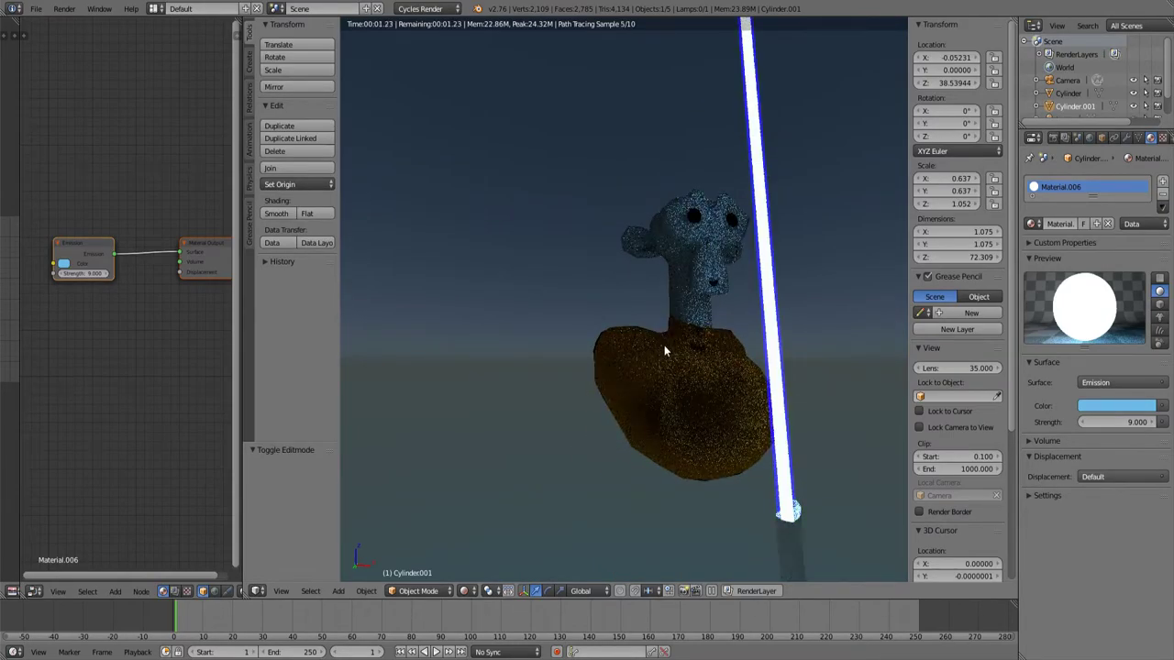
{"action": "key", "text": "Tab"}
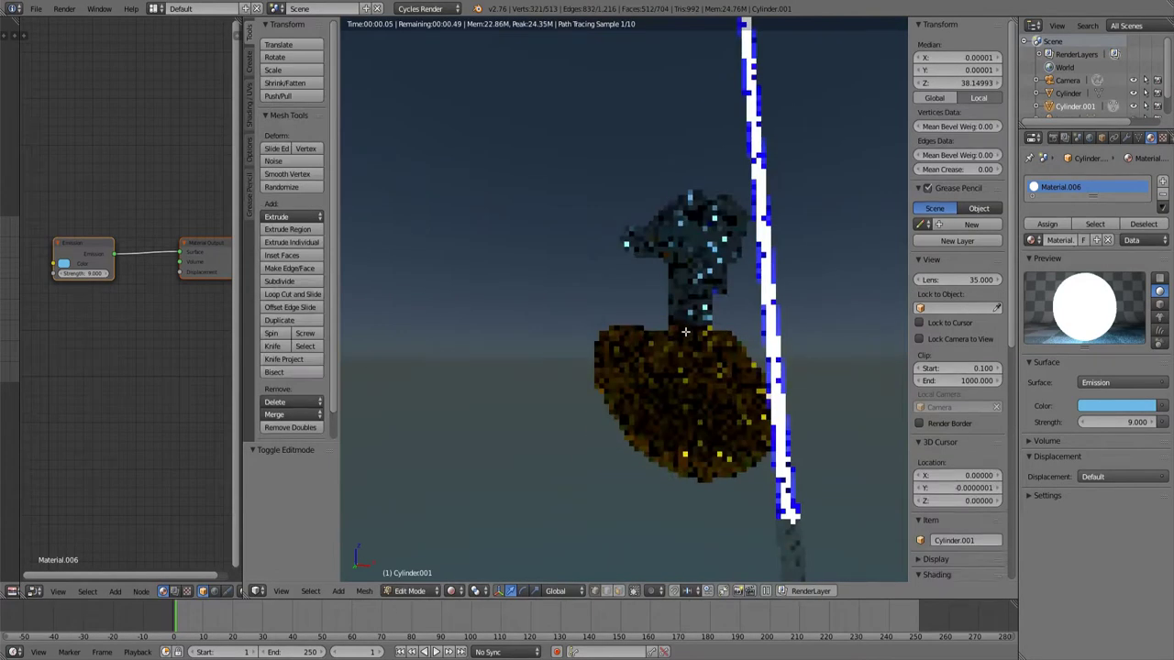
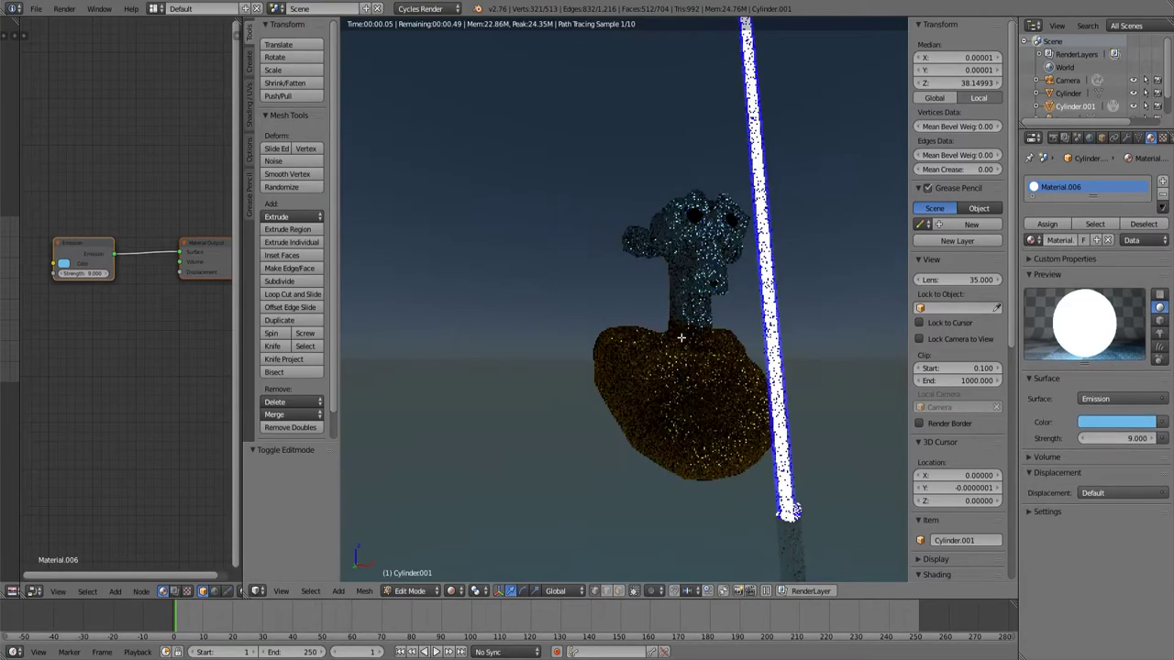
{"action": "key", "text": "Tab"}
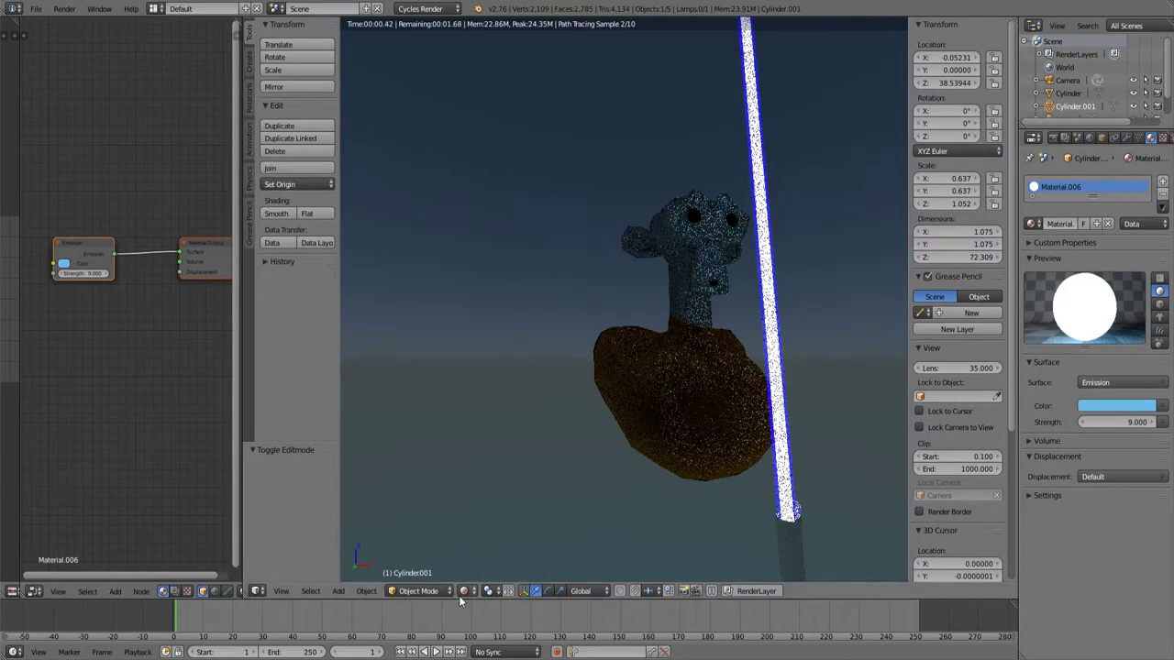
{"action": "left_click", "coordinate": [465, 590]}
{"action": "left_click", "coordinate": [486, 519]}
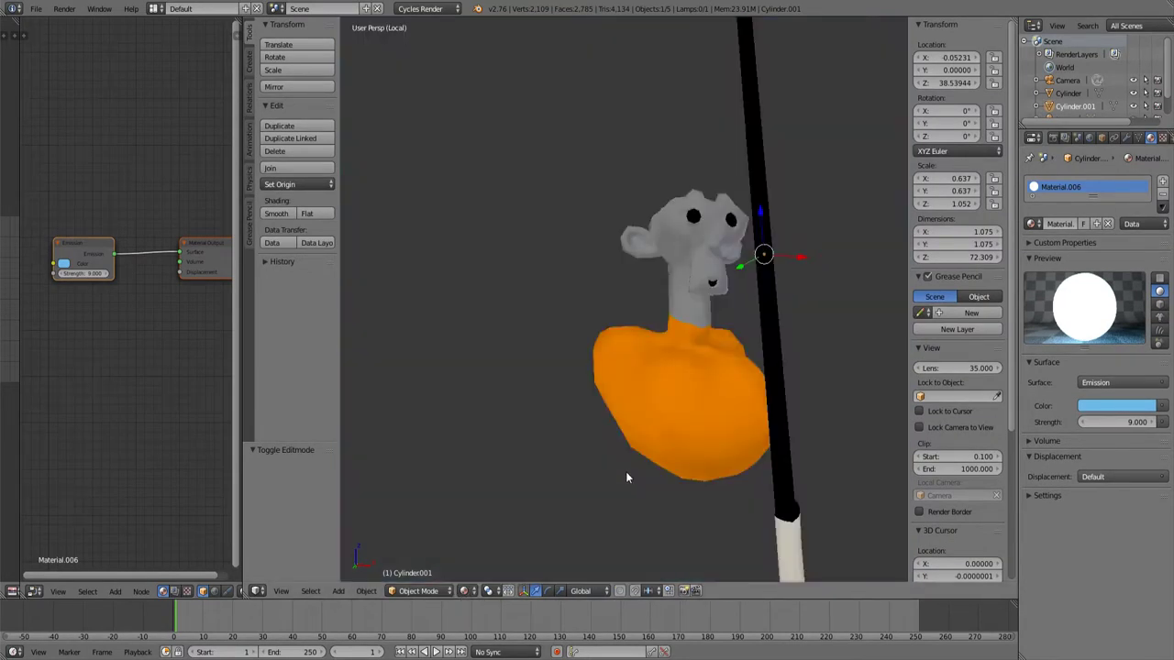
Open the original lightsaber's mesh for editing with its hilt and the hilt's edge rings in view.
{"action": "key", "text": "KP_Divide"}
{"action": "right_click", "coordinate": [647, 336]}
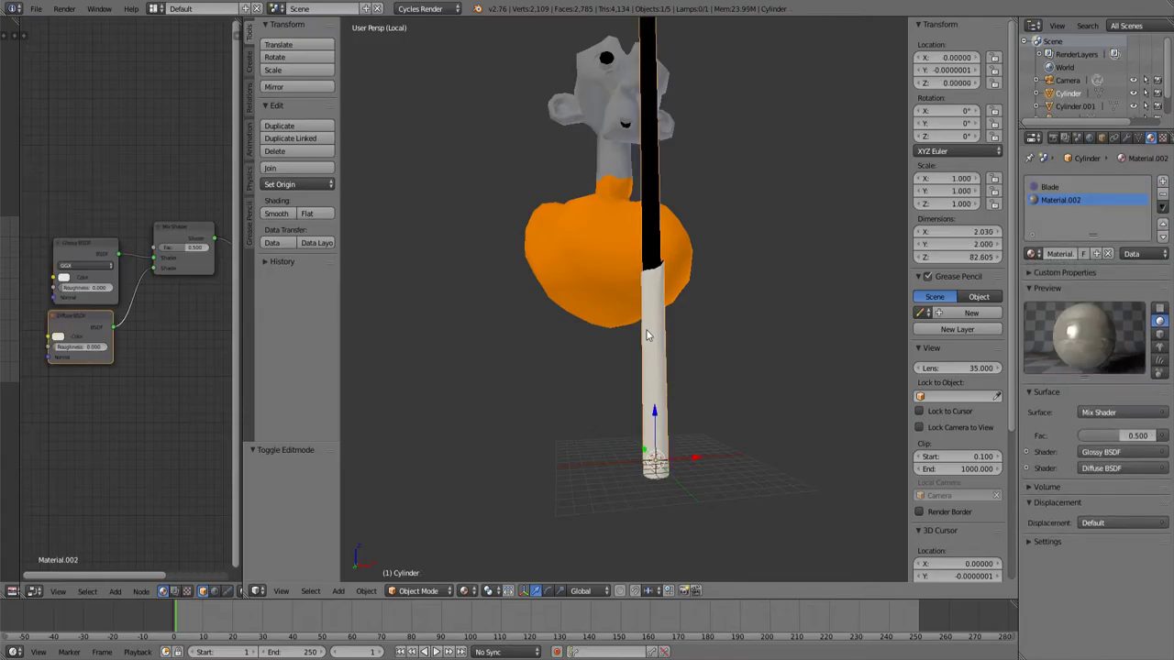
{"action": "key", "text": "Tab"}
{"action": "middle_click_drag", "start_coordinate": [647, 412], "coordinate": [642, 384]}
{"action": "scroll", "coordinate": [666, 349], "scroll_direction": "up", "scroll_amount": 5}
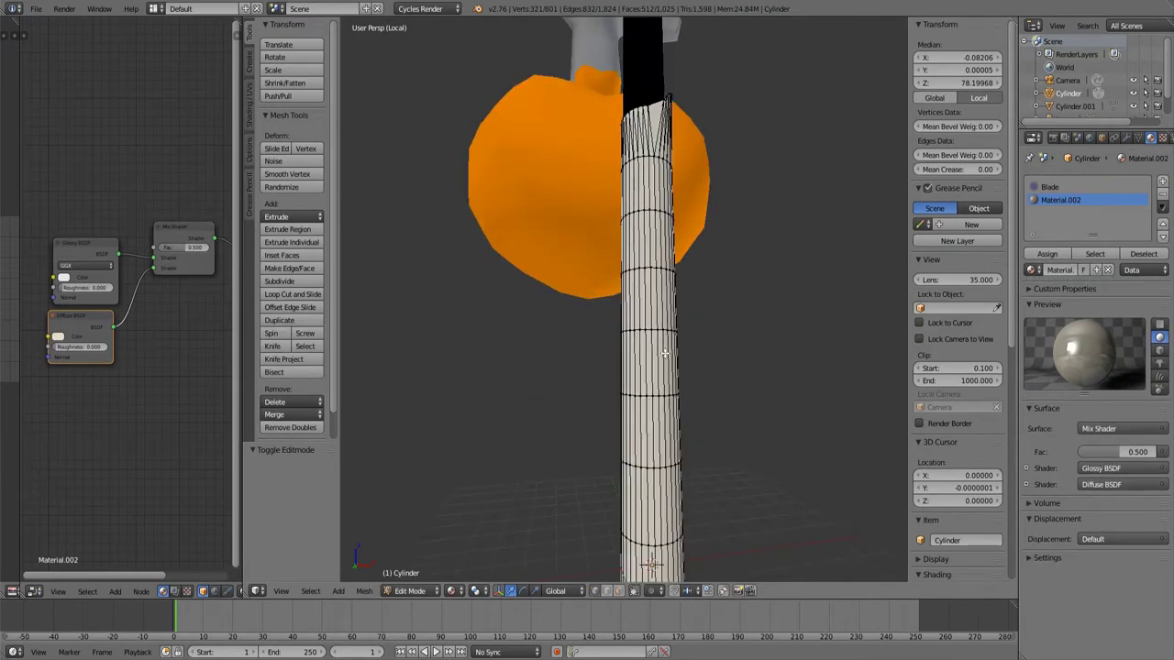
{"action": "middle_click_drag", "start_coordinate": [664, 353], "coordinate": [649, 362]}
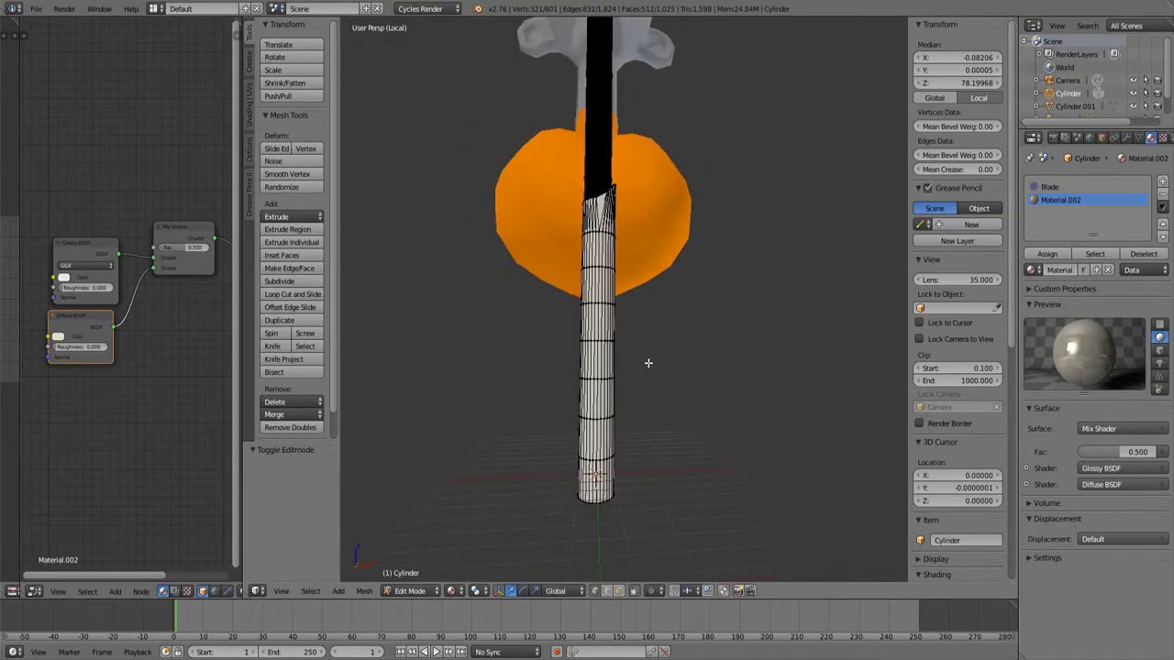
{"action": "scroll", "coordinate": [637, 161], "scroll_direction": "up", "scroll_amount": 2}
{"action": "scroll", "coordinate": [637, 160], "scroll_direction": "down", "scroll_amount": 2}
{"action": "middle_click_drag", "start_coordinate": [578, 300], "coordinate": [580, 328]}
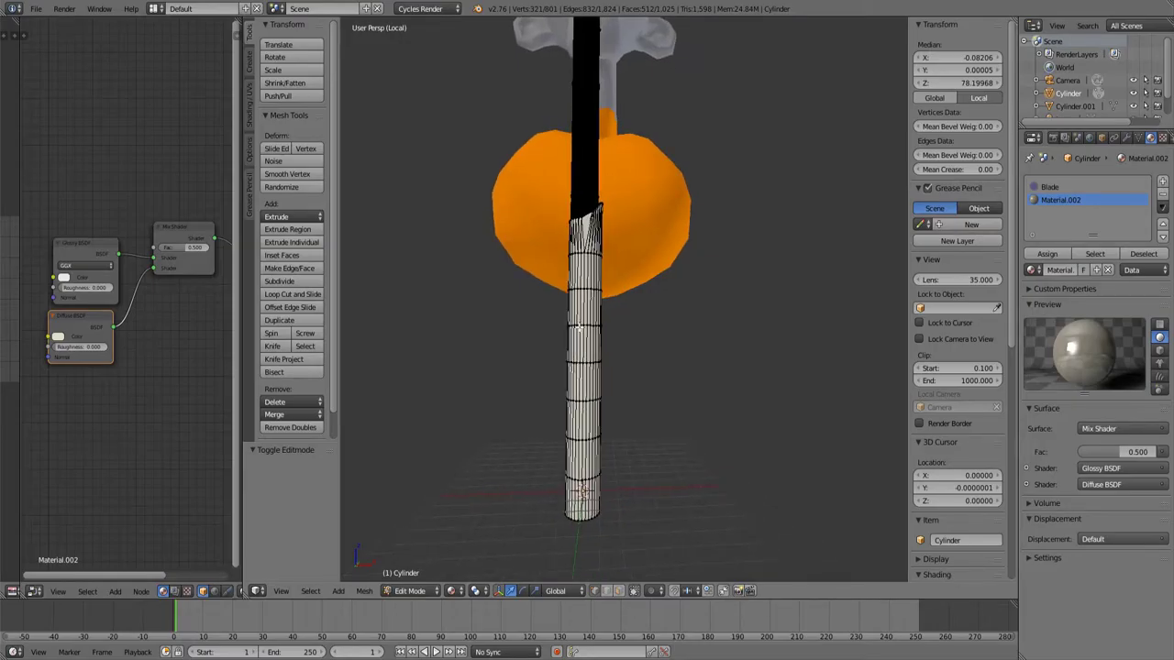
Select two neighbouring edge rings on the upper hilt in wireframe and bring them closer by scaling to about 0.201 along Z.
{"action": "right_click", "coordinate": [579, 326]}
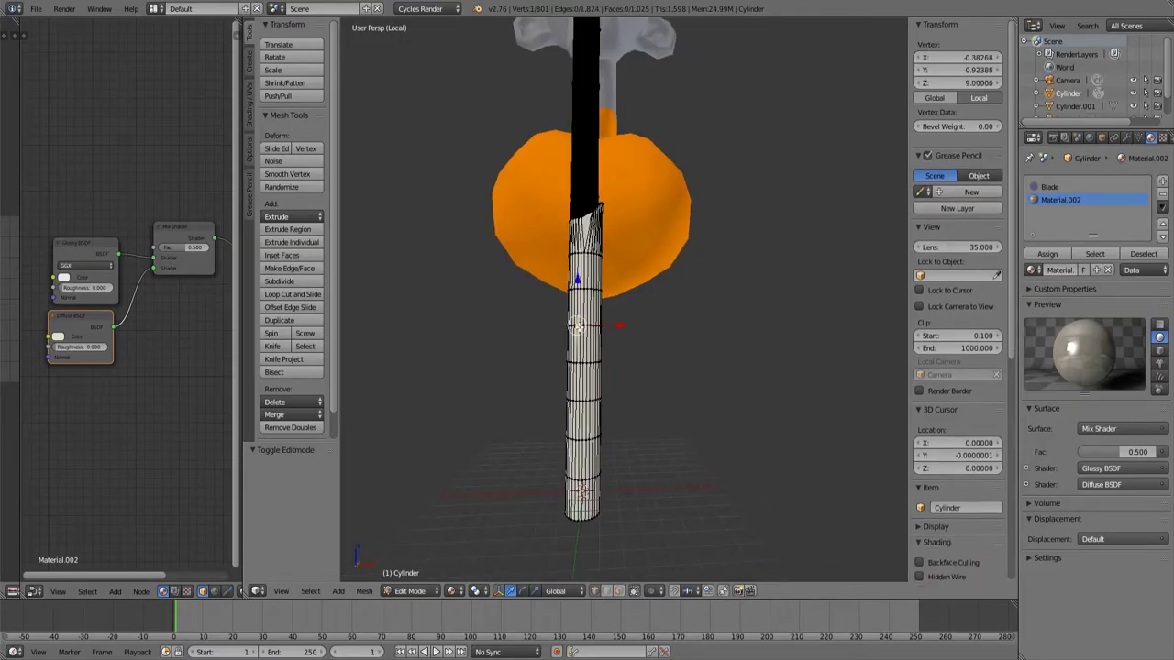
{"action": "key", "text": "z"}
{"action": "right_click", "coordinate": [578, 326], "text": "alt"}
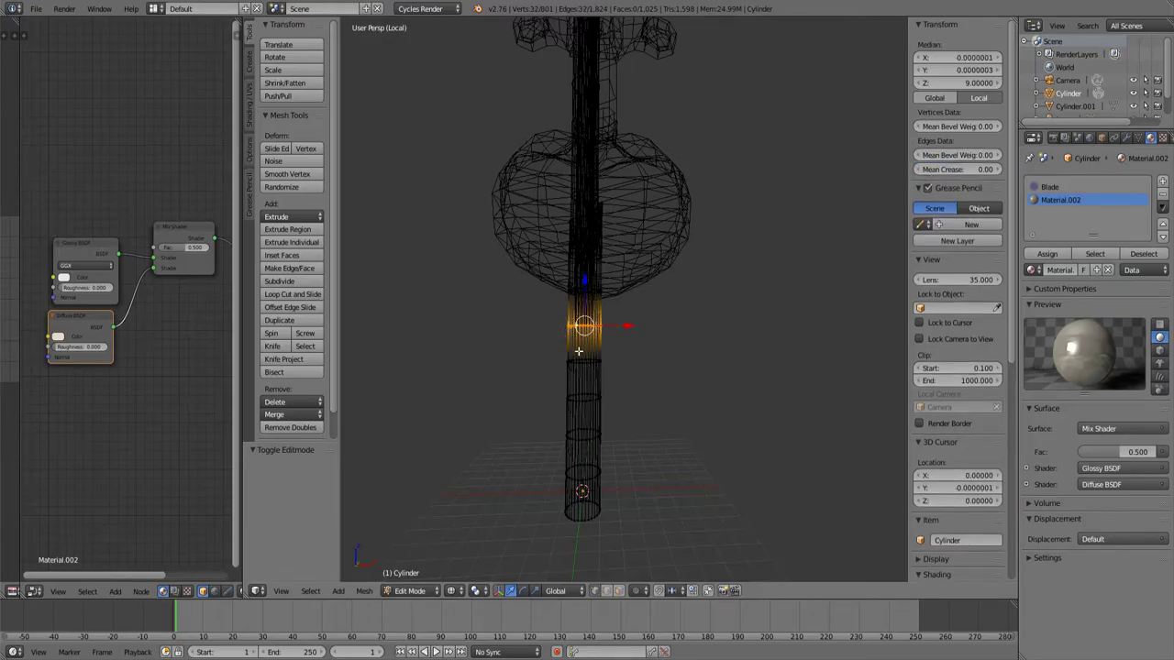
{"action": "right_click", "coordinate": [584, 345], "text": "alt+shift"}
{"action": "right_click", "coordinate": [605, 361], "text": "alt+shift"}
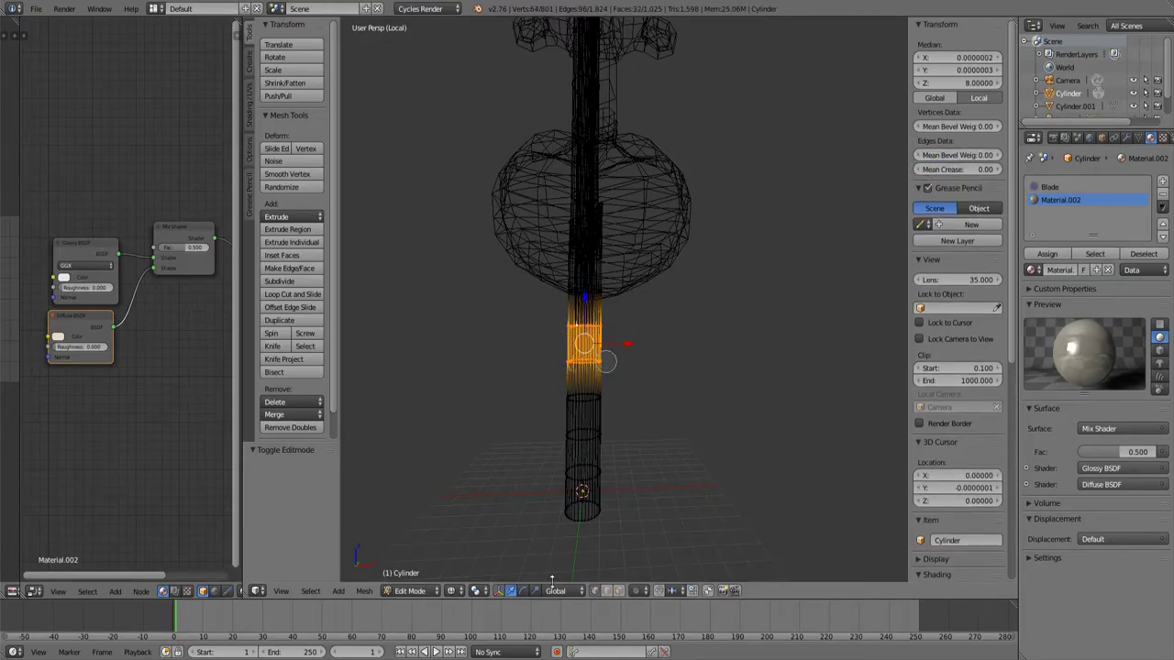
{"action": "left_click", "coordinate": [537, 591]}
{"action": "key", "text": "s"}
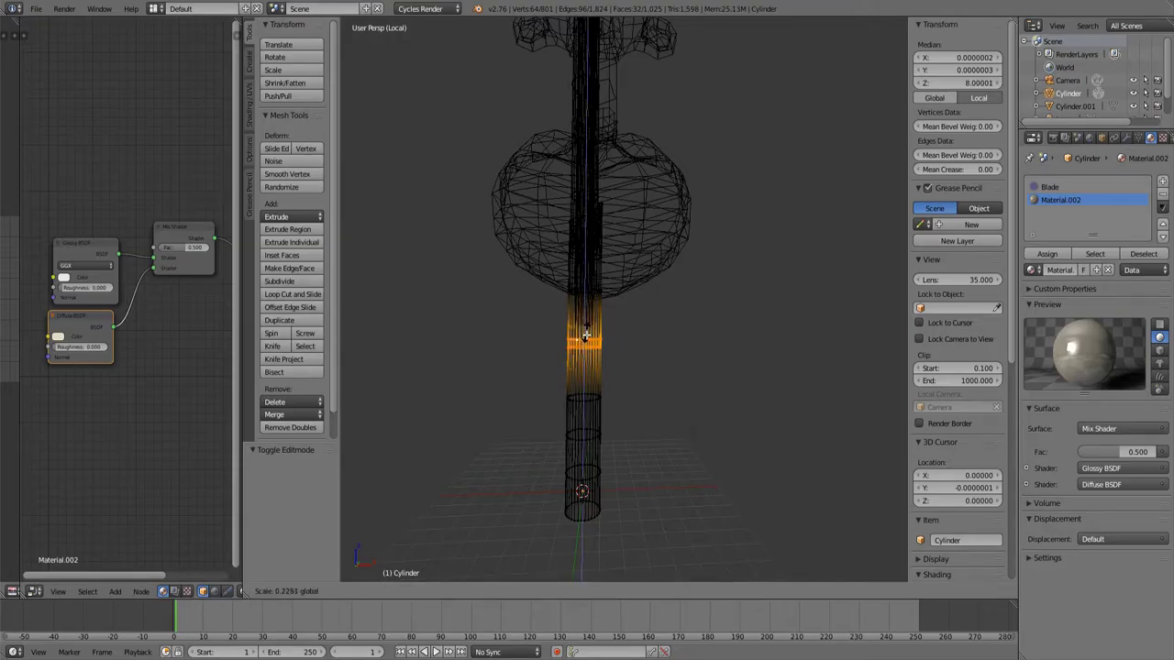
{"action": "left_click", "coordinate": [585, 336]}
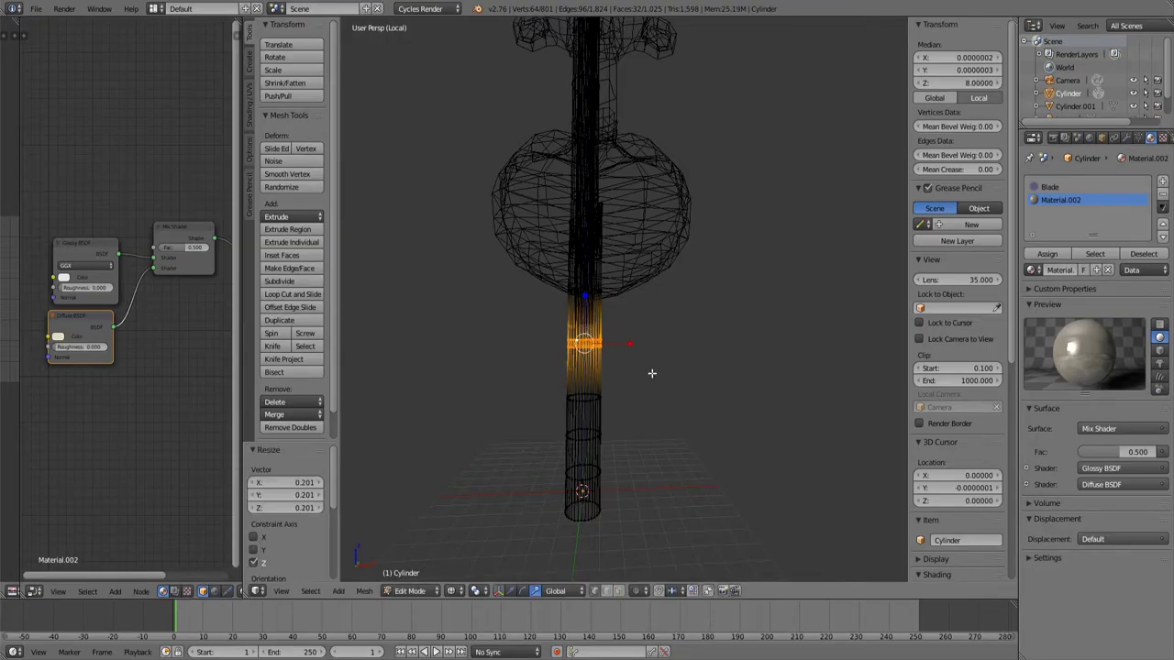
Try to extrude the narrow ring band on the upper hilt in place and scale it inward, and undo the extrusion.
{"action": "middle_click_drag", "start_coordinate": [652, 373], "coordinate": [654, 387], "text": "shift"}
{"action": "scroll", "coordinate": [540, 453], "scroll_direction": "up", "scroll_amount": 4}
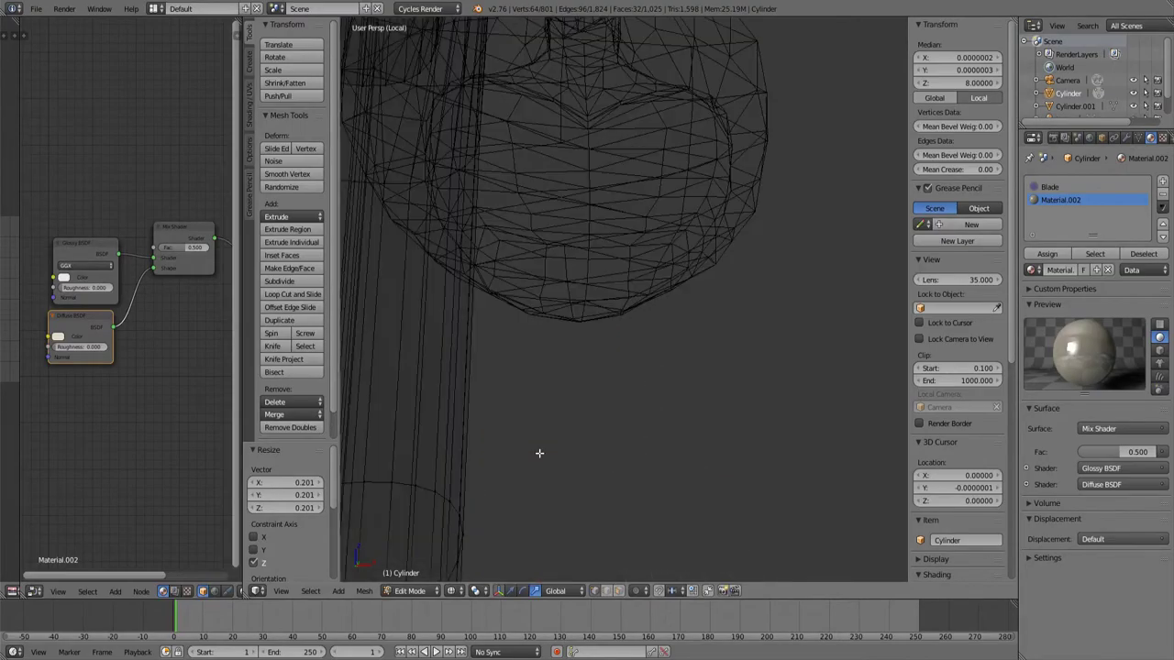
{"action": "middle_click_drag", "start_coordinate": [540, 453], "coordinate": [561, 406], "text": "shift"}
{"action": "scroll", "coordinate": [562, 408], "scroll_direction": "down", "scroll_amount": 5}
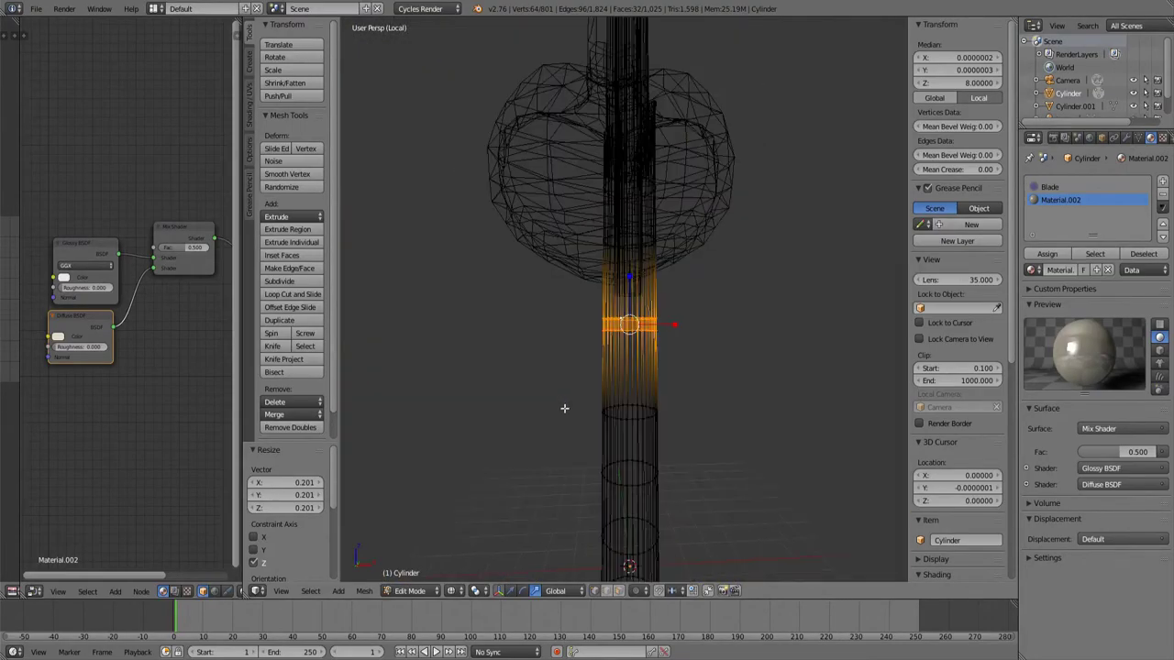
{"action": "scroll", "coordinate": [565, 409], "scroll_direction": "up", "scroll_amount": 3}
{"action": "key", "text": "e"}
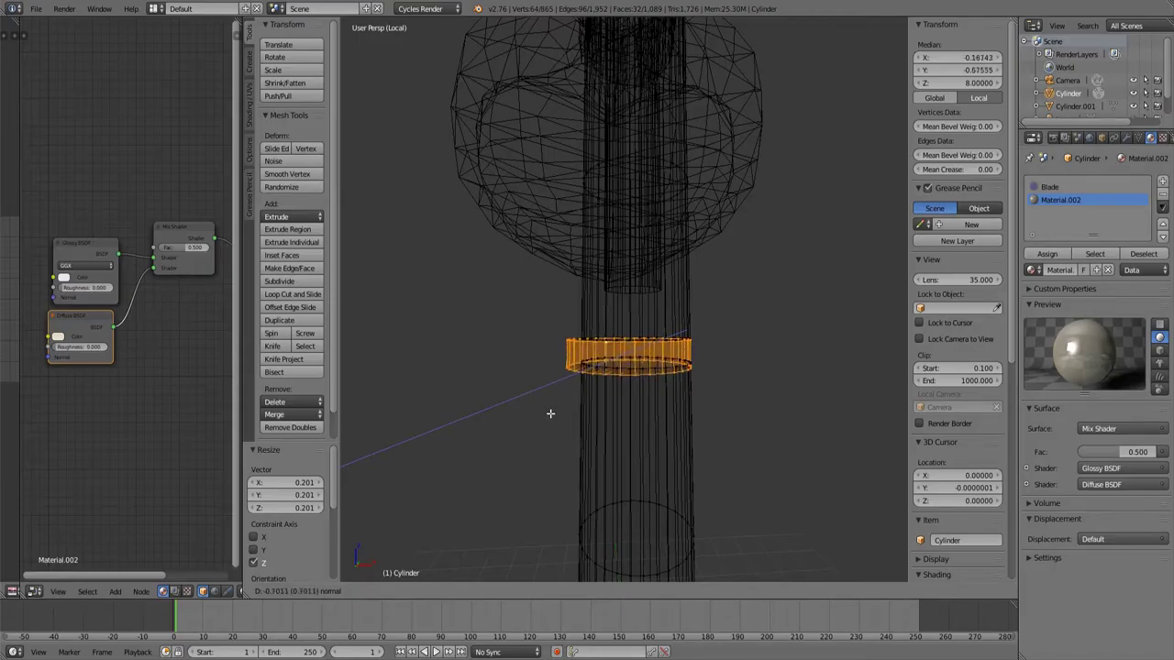
{"action": "right_click", "coordinate": [566, 416]}
{"action": "key", "text": "s"}
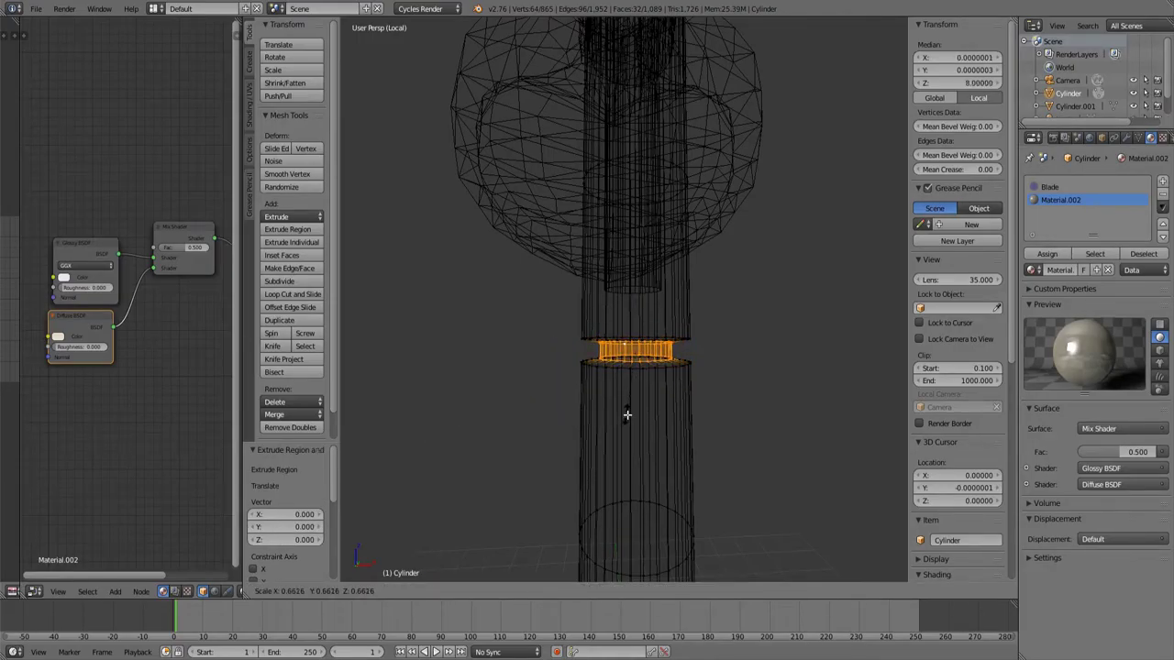
{"action": "right_click", "coordinate": [628, 415]}
{"action": "key", "text": "ctrl+z"}
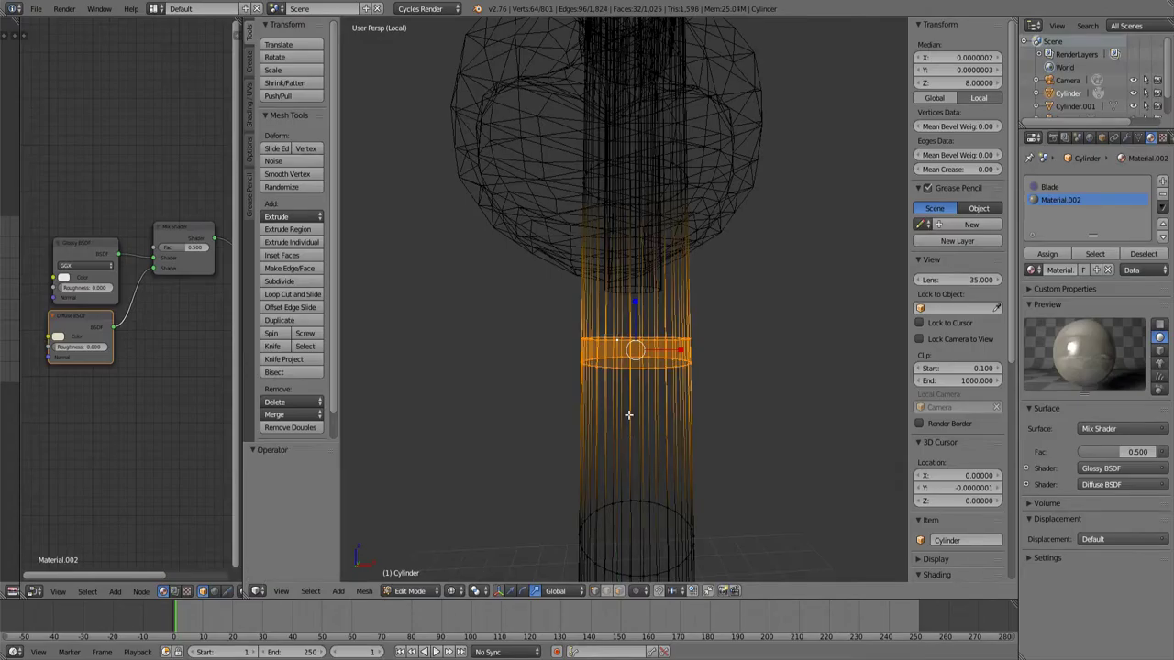
Select the next two edge rings below the narrow hilt band and bring them closer by scaling to about 0.178 along Z.
{"action": "middle_click_drag", "start_coordinate": [622, 439], "coordinate": [610, 411]}
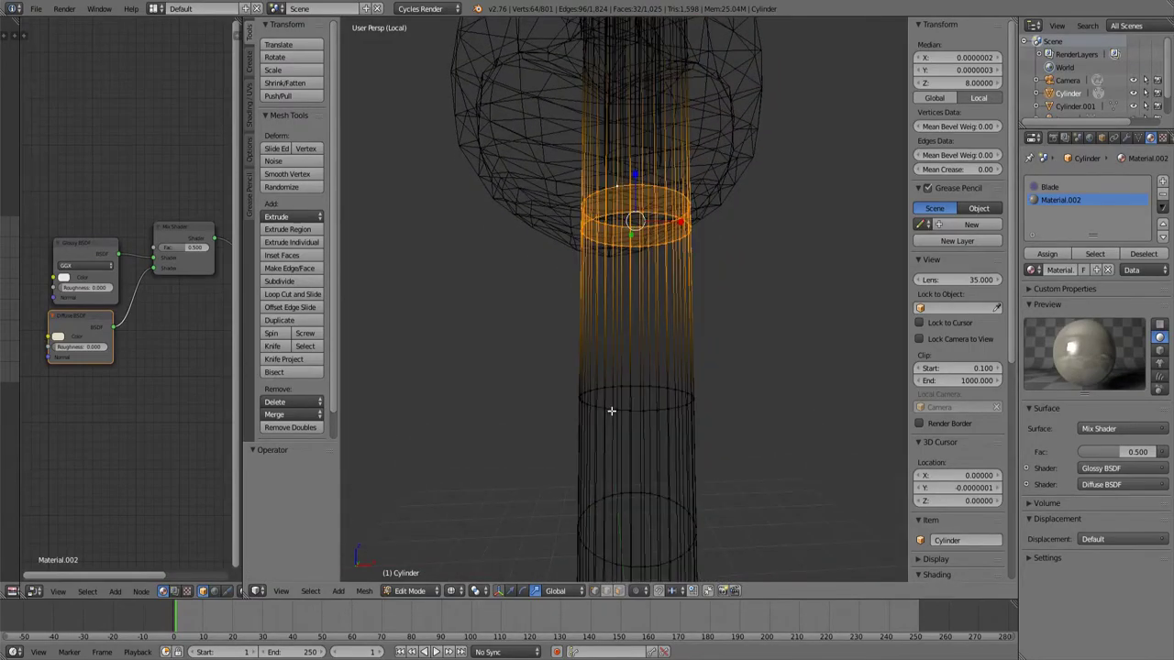
{"action": "right_click", "coordinate": [612, 408]}
{"action": "scroll", "coordinate": [621, 414], "scroll_direction": "down", "scroll_amount": 5}
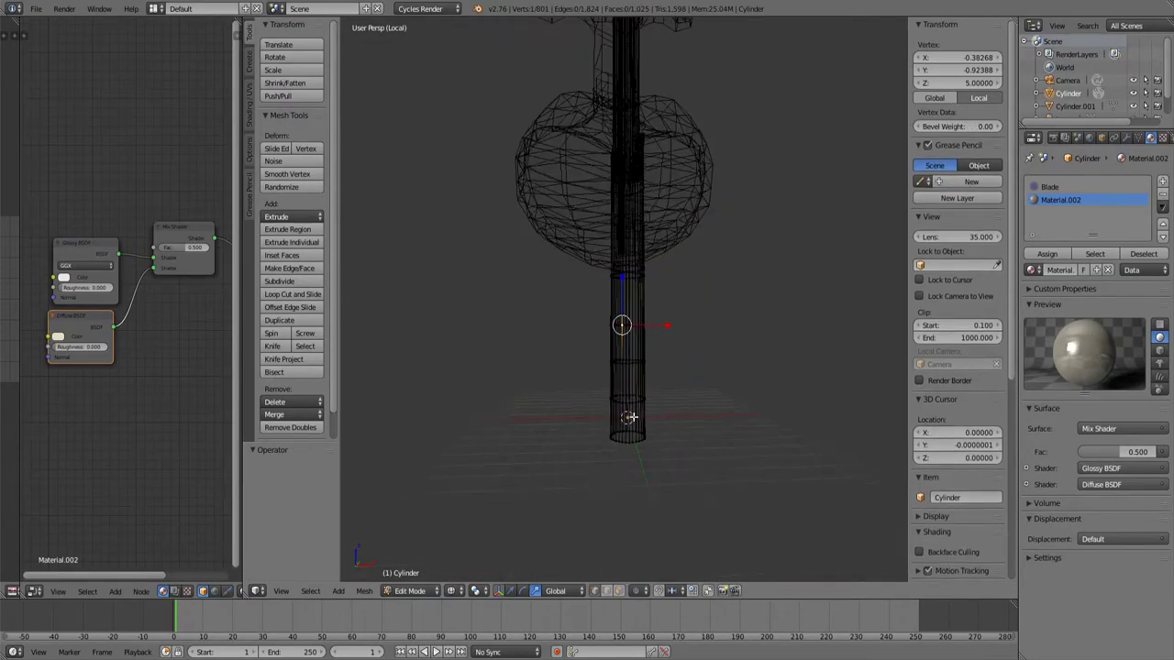
{"action": "middle_click_drag", "start_coordinate": [631, 423], "coordinate": [636, 398]}
{"action": "scroll", "coordinate": [629, 438], "scroll_direction": "up", "scroll_amount": 2}
{"action": "key", "text": "c"}
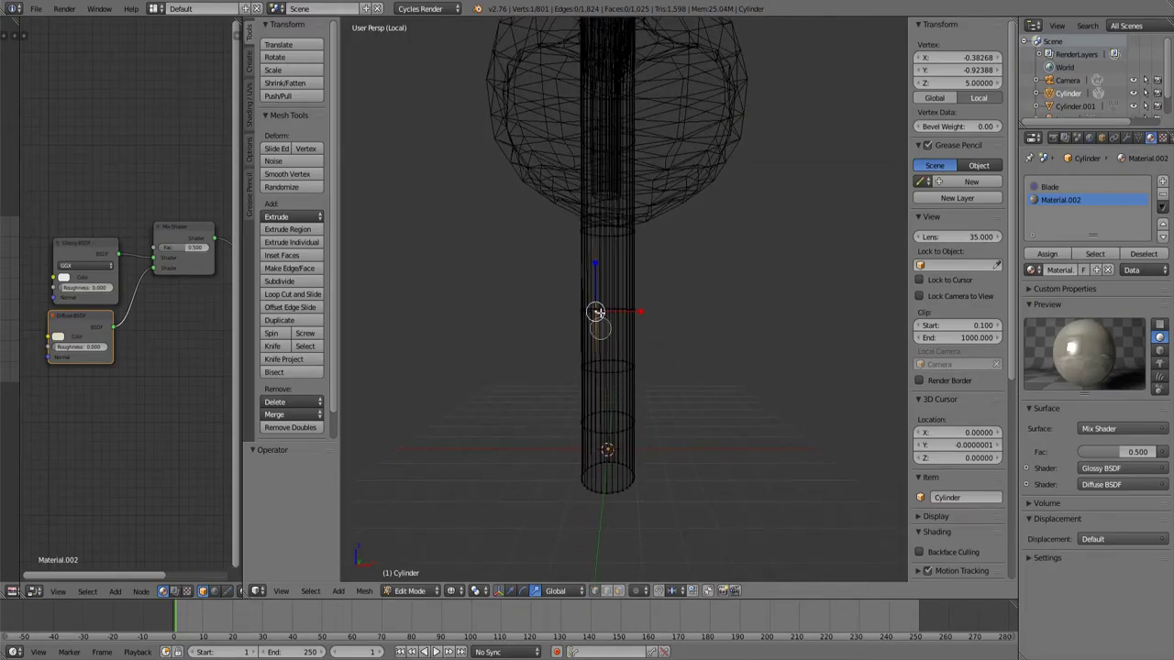
{"action": "mouse_move", "coordinate": [592, 313]}
{"action": "left_mouse_down"}
{"action": "mouse_move", "coordinate": [614, 314]}
{"action": "mouse_move", "coordinate": [650, 353]}
{"action": "mouse_move", "coordinate": [576, 370]}
{"action": "left_mouse_up"}
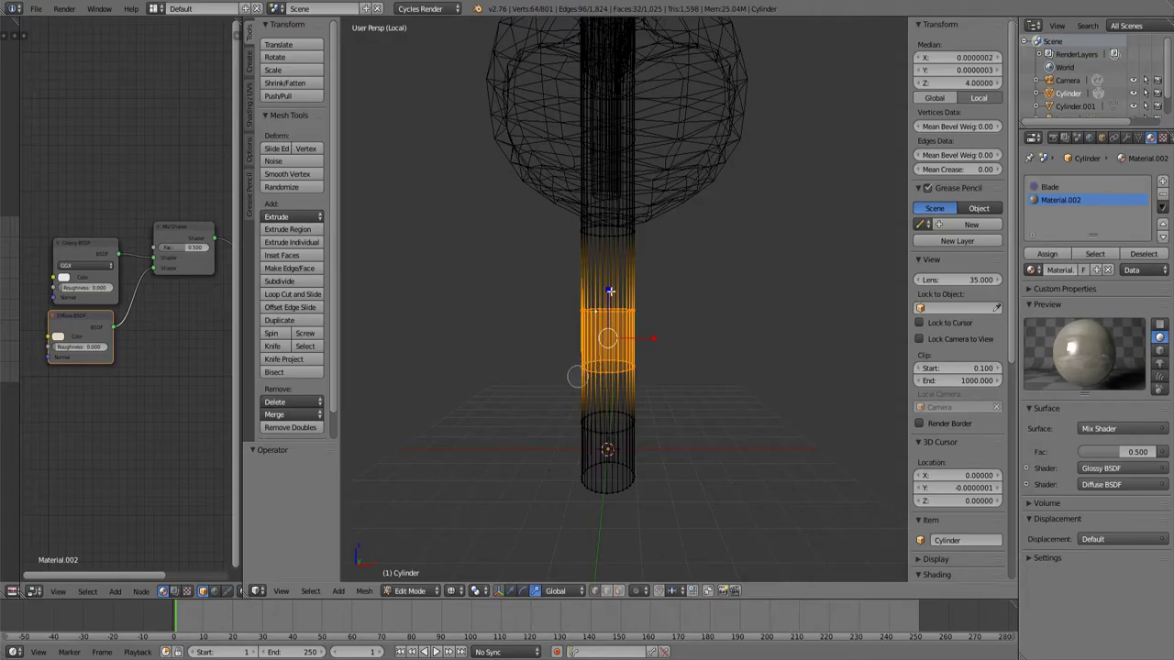
{"action": "left_click_drag", "start_coordinate": [610, 291], "coordinate": [611, 331]}
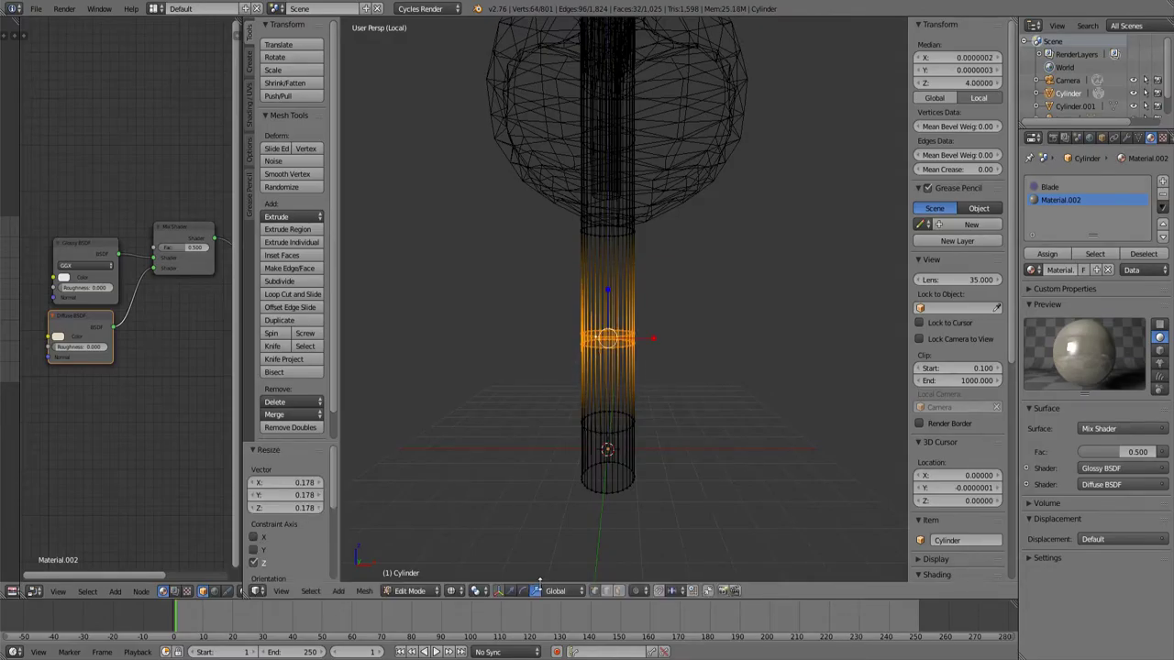
Raise the newly narrowed ring pair 3 units along Z to just below the existing band.
{"action": "left_click", "coordinate": [511, 591]}
{"action": "left_click_drag", "start_coordinate": [610, 305], "coordinate": [623, 236]}
{"action": "mouse_move", "coordinate": [624, 205]}
{"action": "middle_mouse_down", "text": "shift"}
{"action": "mouse_move", "coordinate": [621, 249]}
{"action": "mouse_move", "coordinate": [620, 187]}
{"action": "middle_mouse_up", "text": "shift"}
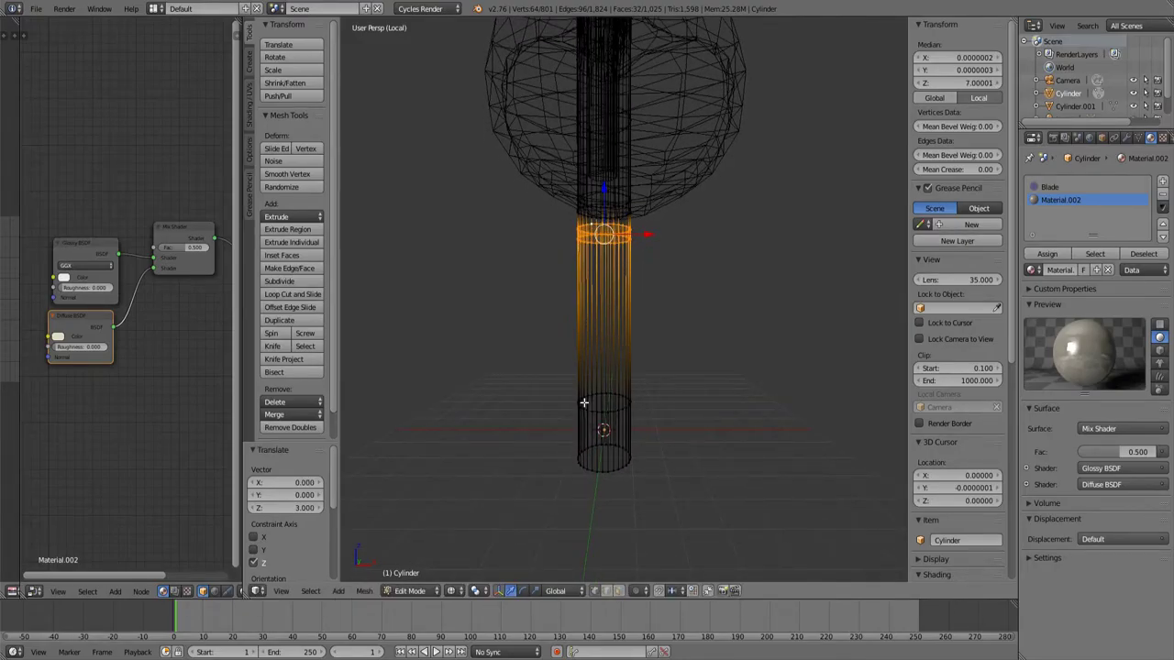
Select the single edge ring near the hilt's base and raise it about 3.736 units along Z without extruding it.
{"action": "right_click", "coordinate": [583, 401]}
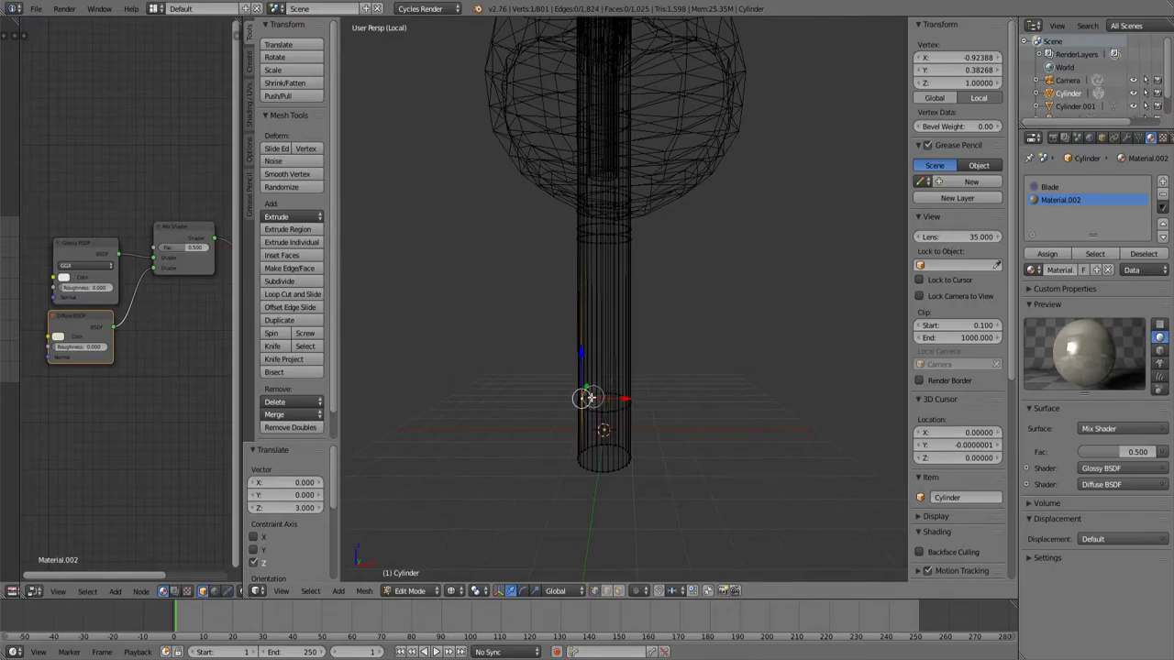
{"action": "right_click", "coordinate": [596, 401], "text": "alt"}
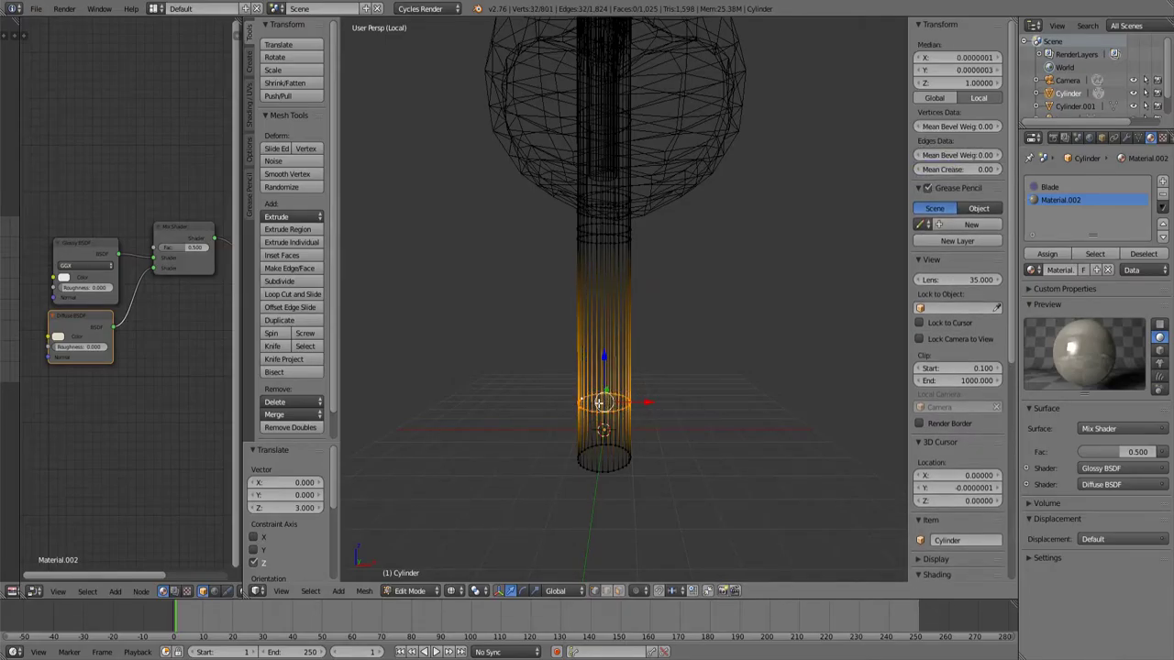
{"action": "key", "text": "e"}
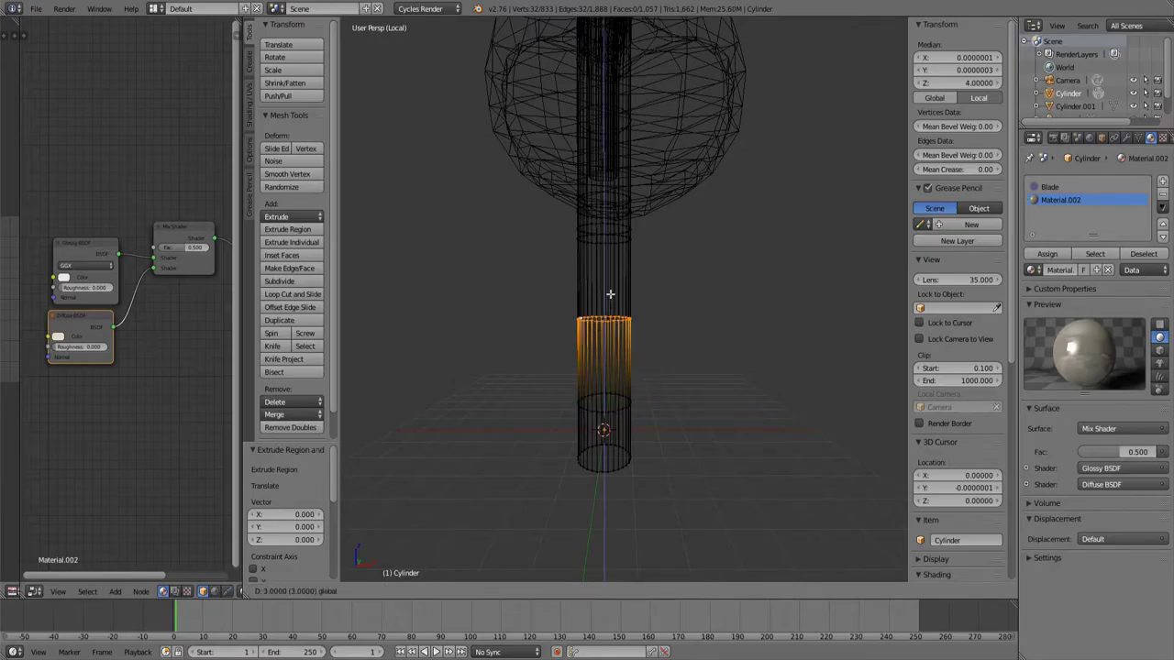
{"action": "left_click", "coordinate": [610, 300]}
{"action": "key", "text": "ctrl+z"}
{"action": "key", "text": "ctrl+z"}
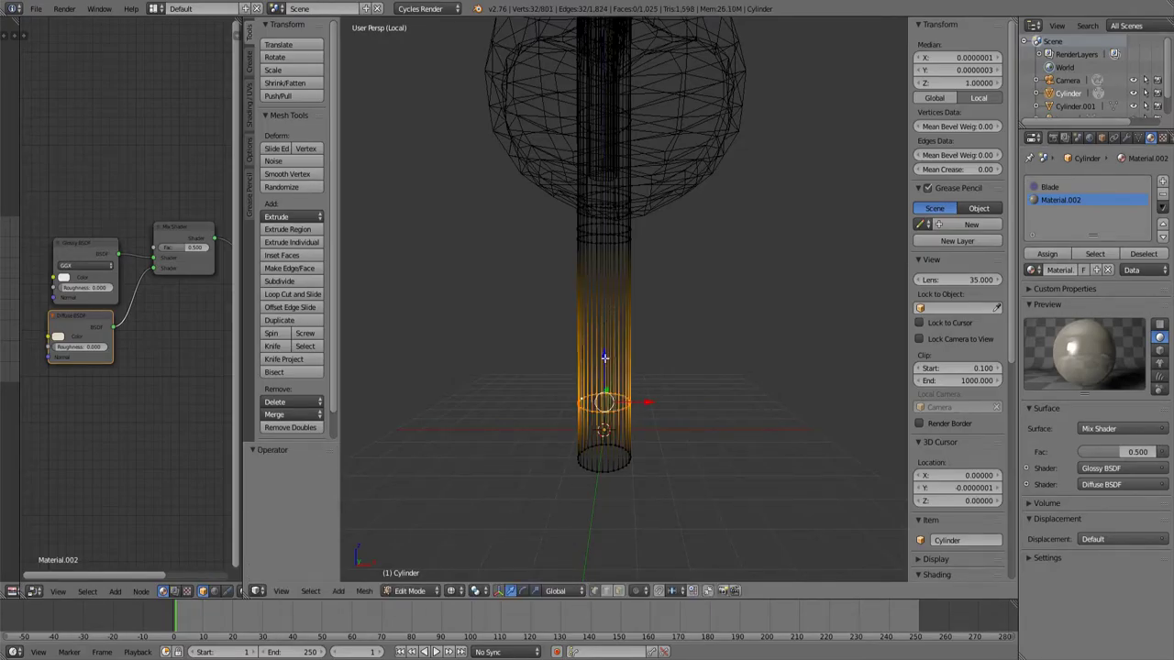
{"action": "left_click_drag", "start_coordinate": [604, 355], "coordinate": [588, 263]}
Select the two edge rings above the narrow bands and bring them closer by scaling to about 0.164 along Z.
{"action": "middle_click_drag", "start_coordinate": [545, 207], "coordinate": [531, 286]}
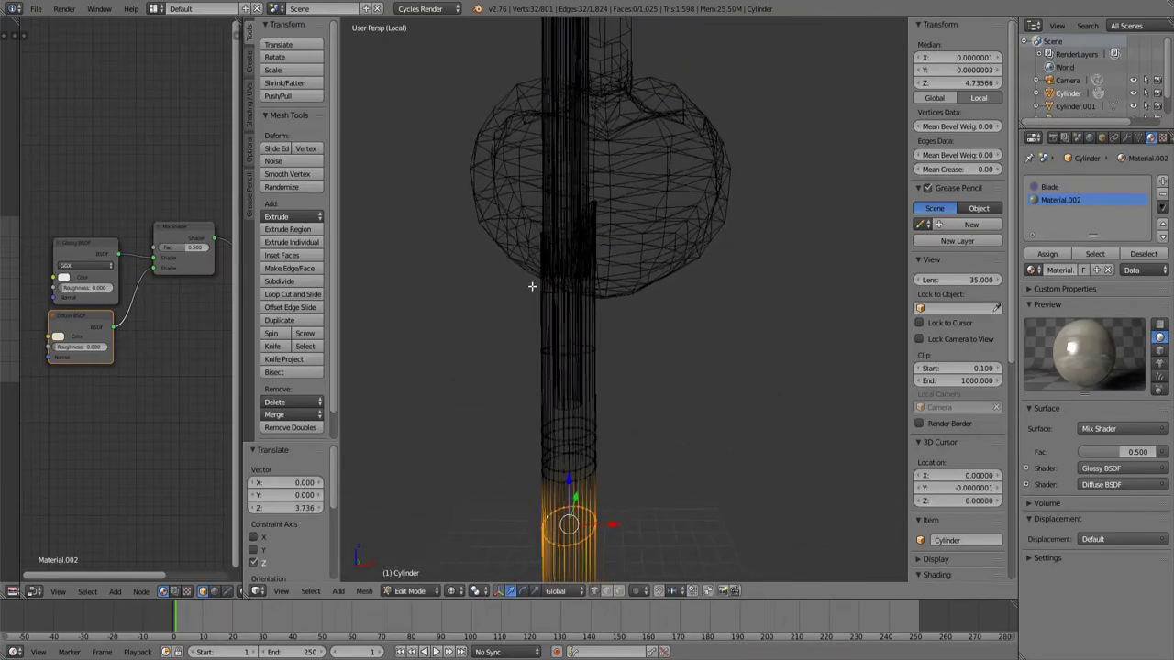
{"action": "right_click", "coordinate": [541, 303]}
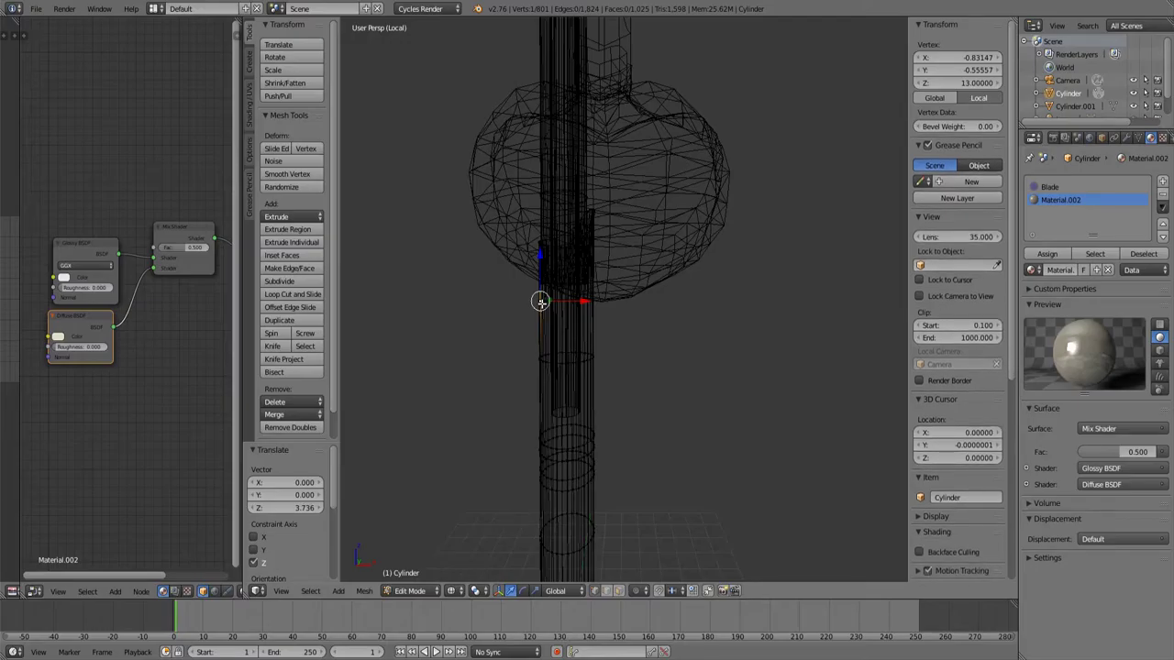
{"action": "right_click", "coordinate": [540, 303], "text": "alt"}
{"action": "mouse_move", "coordinate": [535, 304]}
{"action": "left_mouse_down"}
{"action": "mouse_move", "coordinate": [591, 301]}
{"action": "mouse_move", "coordinate": [597, 332]}
{"action": "mouse_move", "coordinate": [524, 364]}
{"action": "mouse_move", "coordinate": [607, 363]}
{"action": "left_mouse_up"}
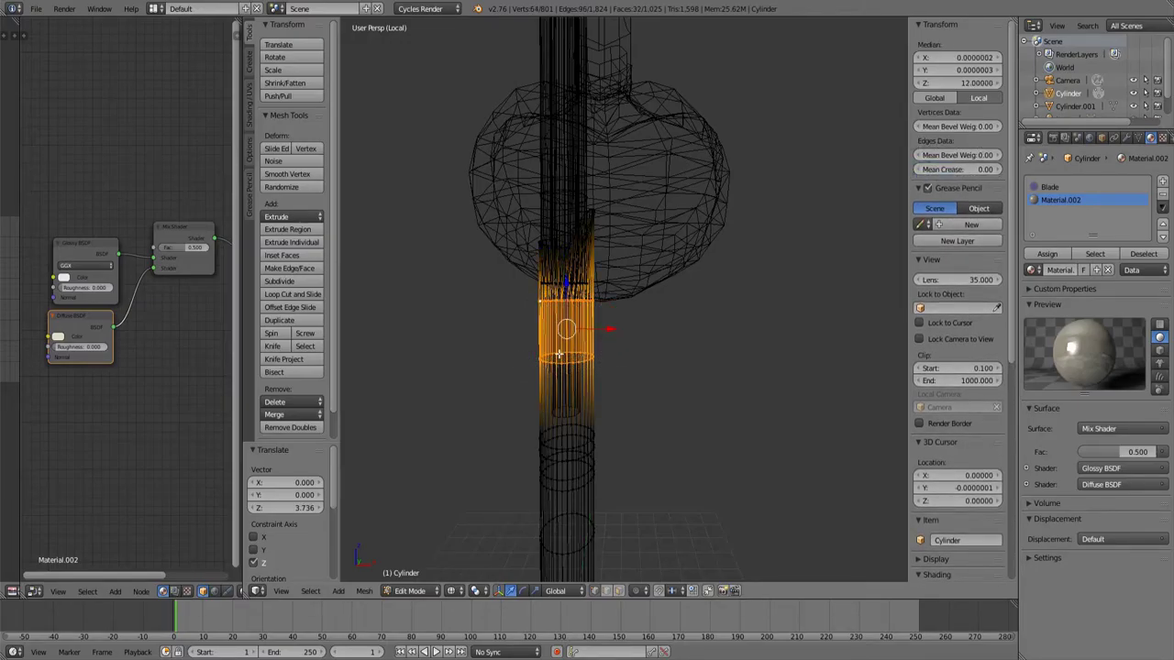
{"action": "mouse_move", "coordinate": [558, 354]}
{"action": "middle_mouse_down"}
{"action": "mouse_move", "coordinate": [563, 275]}
{"action": "mouse_move", "coordinate": [577, 262]}
{"action": "mouse_move", "coordinate": [564, 339]}
{"action": "middle_mouse_up"}
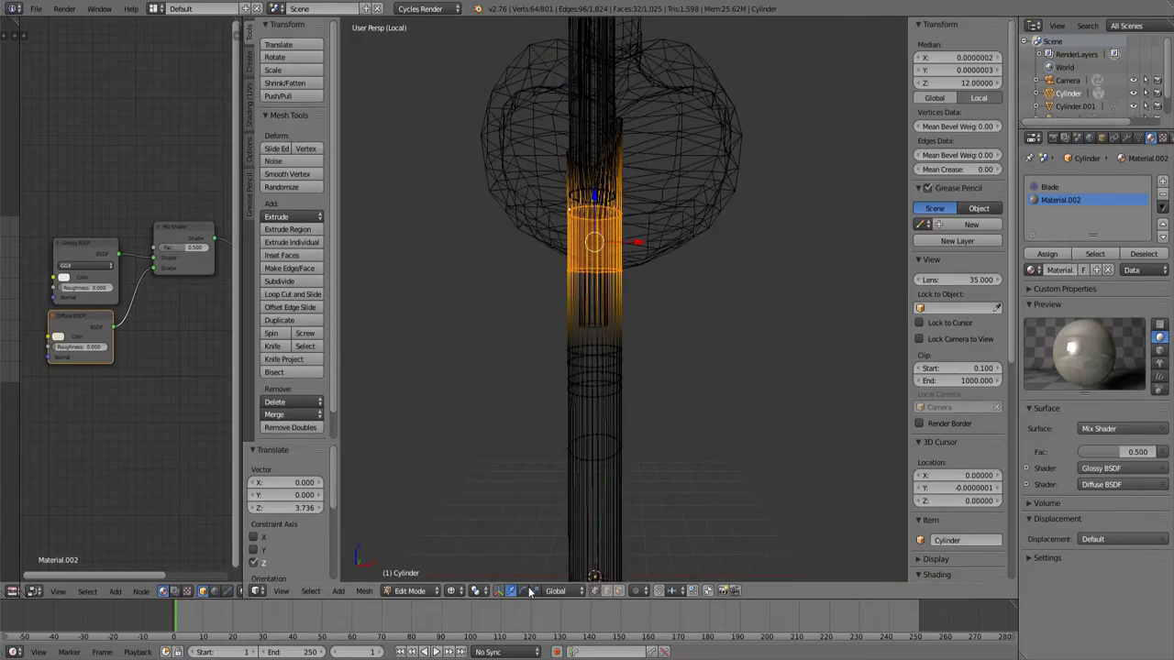
{"action": "left_click", "coordinate": [535, 591], "text": "shift"}
{"action": "key", "text": "s"}
{"action": "key", "text": "z"}
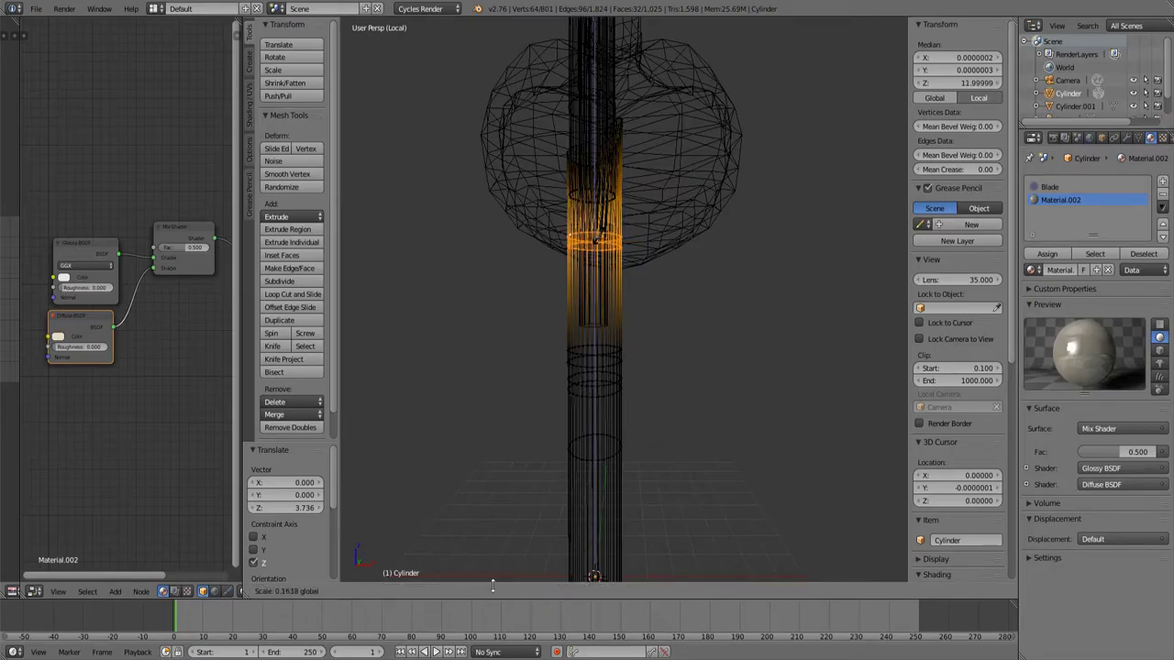
{"action": "left_click", "coordinate": [590, 229]}
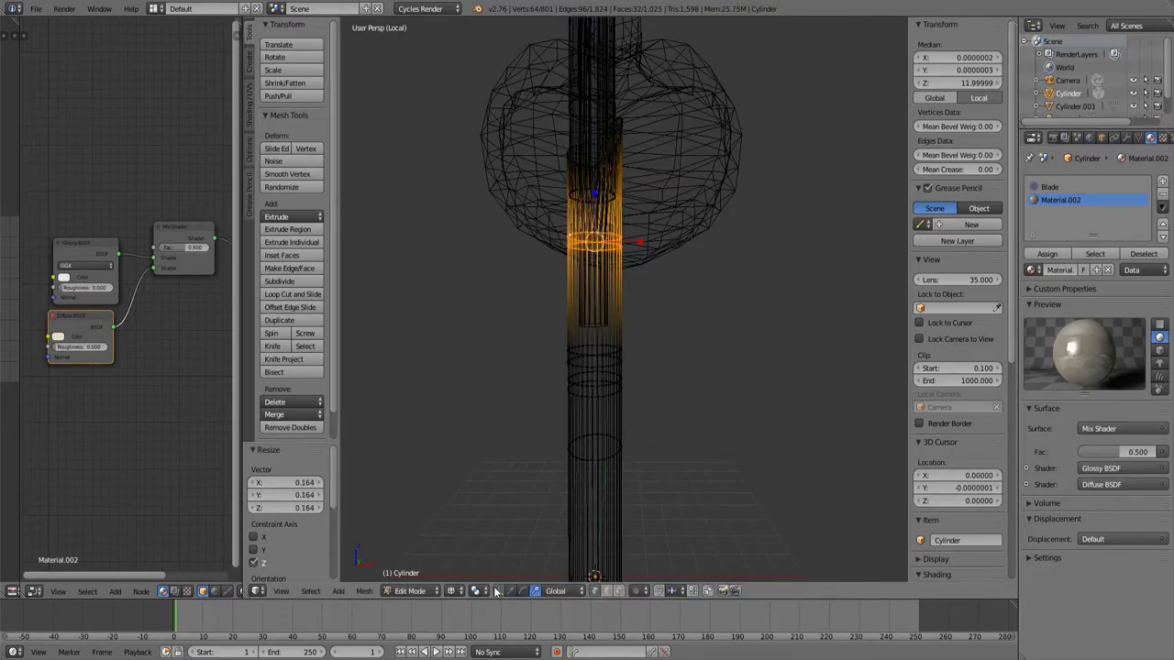
Lower the topmost narrowed ring pair 3 units along Z to just above the other two bands.
{"action": "key", "text": "g"}
{"action": "key", "text": "z"}
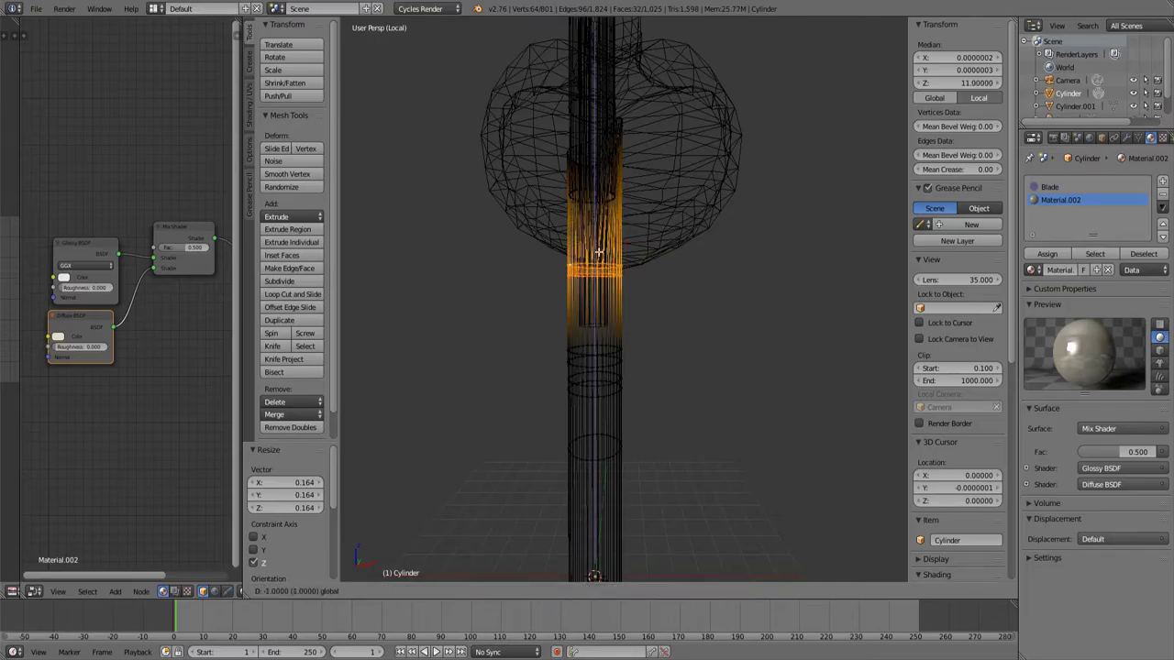
{"action": "left_click", "coordinate": [600, 349]}
Try to extrude the highest and lowest narrow bands together and scale them inward, undo the extrusion and deselect everything.
{"action": "middle_click_drag", "start_coordinate": [597, 368], "coordinate": [600, 325], "text": "shift"}
{"action": "scroll", "coordinate": [603, 304], "scroll_direction": "up", "scroll_amount": 8}
{"action": "scroll", "coordinate": [603, 312], "scroll_direction": "down", "scroll_amount": 3}
{"action": "scroll", "coordinate": [602, 316], "scroll_direction": "down", "scroll_amount": 5}
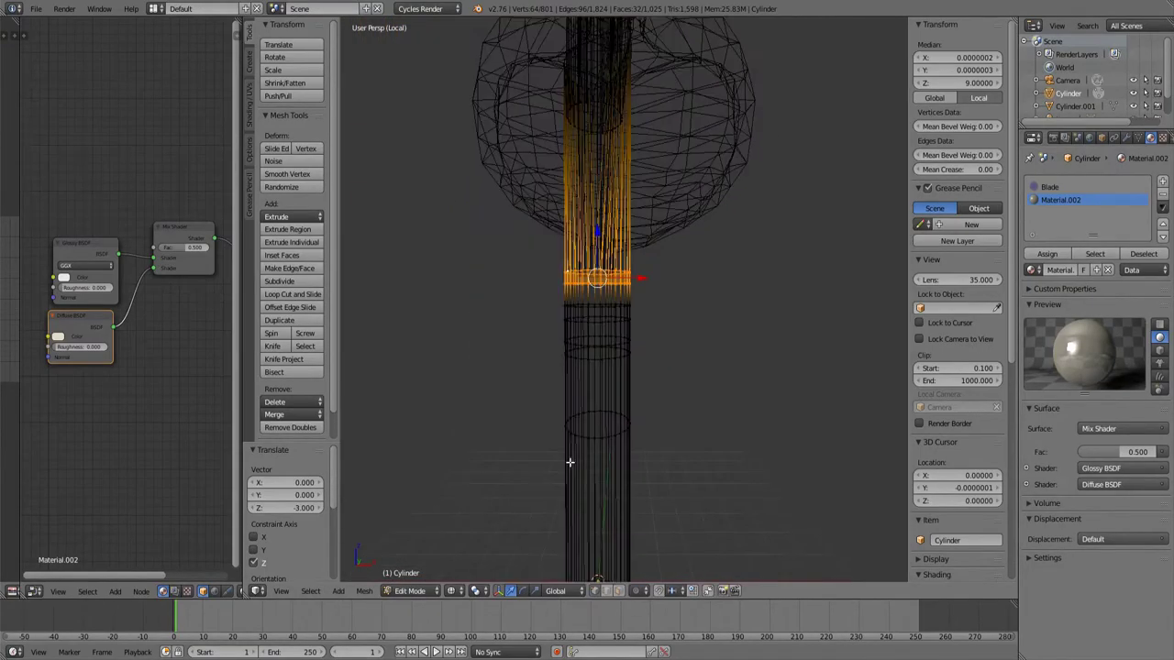
{"action": "scroll", "coordinate": [569, 462], "scroll_direction": "up", "scroll_amount": 4}
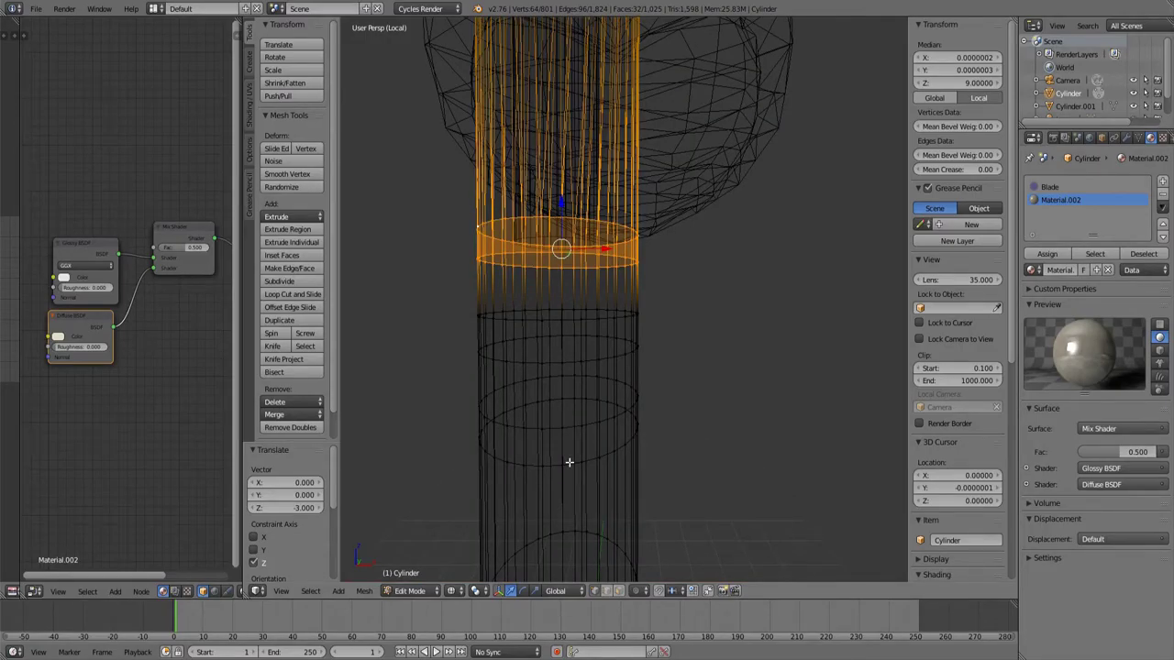
{"action": "key", "text": "c"}
{"action": "mouse_move", "coordinate": [532, 427]}
{"action": "left_mouse_down"}
{"action": "mouse_move", "coordinate": [511, 398]}
{"action": "mouse_move", "coordinate": [603, 382]}
{"action": "mouse_move", "coordinate": [639, 410]}
{"action": "mouse_move", "coordinate": [597, 432]}
{"action": "mouse_move", "coordinate": [487, 413]}
{"action": "mouse_move", "coordinate": [615, 420]}
{"action": "mouse_move", "coordinate": [553, 401]}
{"action": "mouse_move", "coordinate": [495, 419]}
{"action": "mouse_move", "coordinate": [527, 457]}
{"action": "mouse_move", "coordinate": [633, 447]}
{"action": "left_mouse_up"}
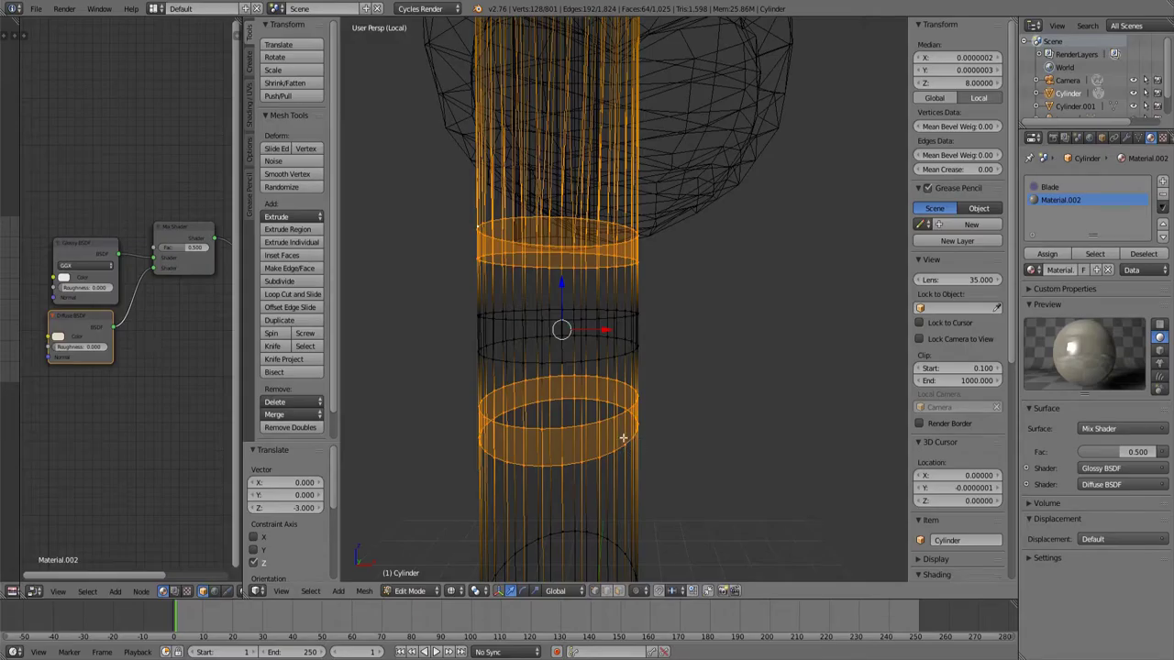
{"action": "key", "text": "e"}
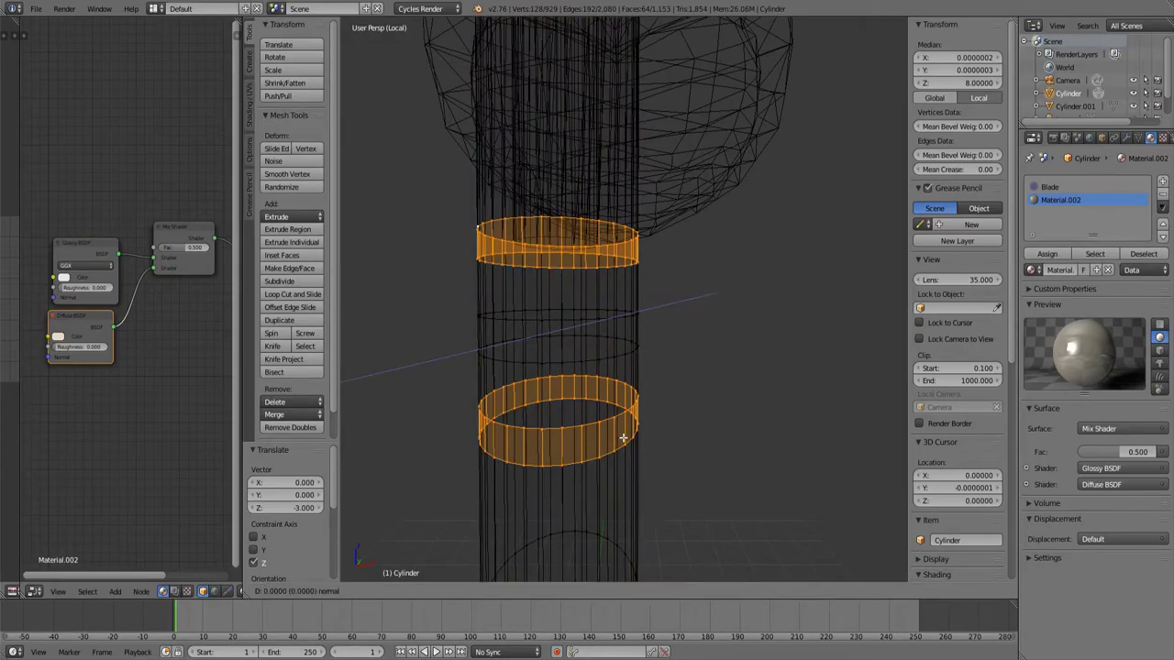
{"action": "key", "text": "Escape"}
{"action": "key", "text": "s"}
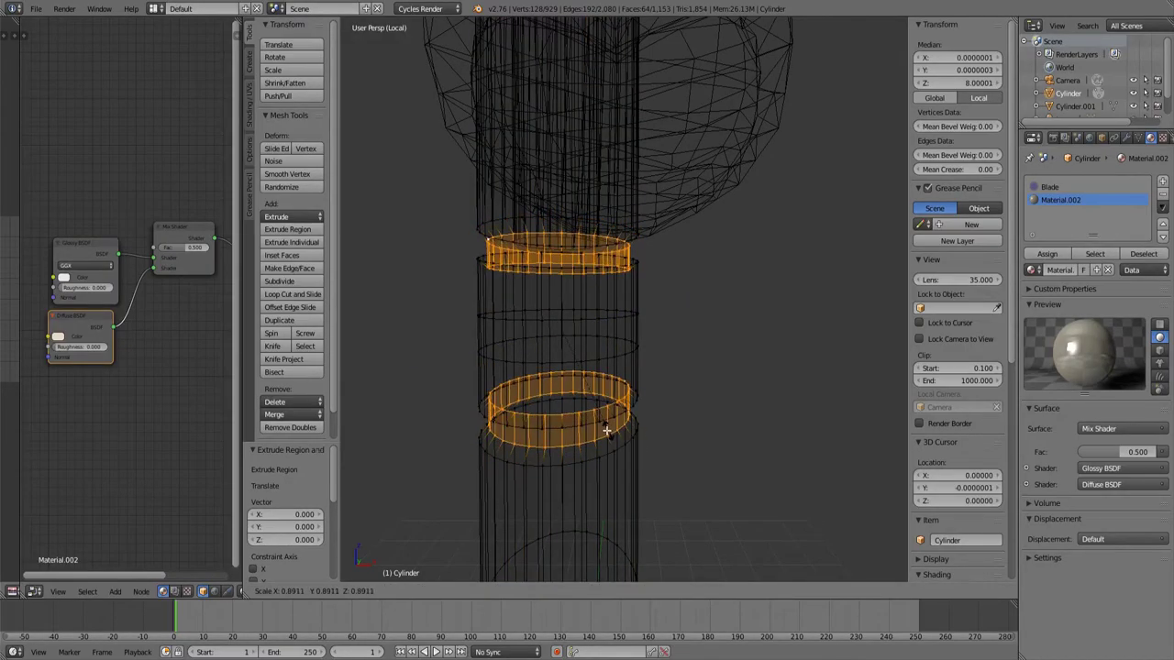
{"action": "key", "text": "Escape"}
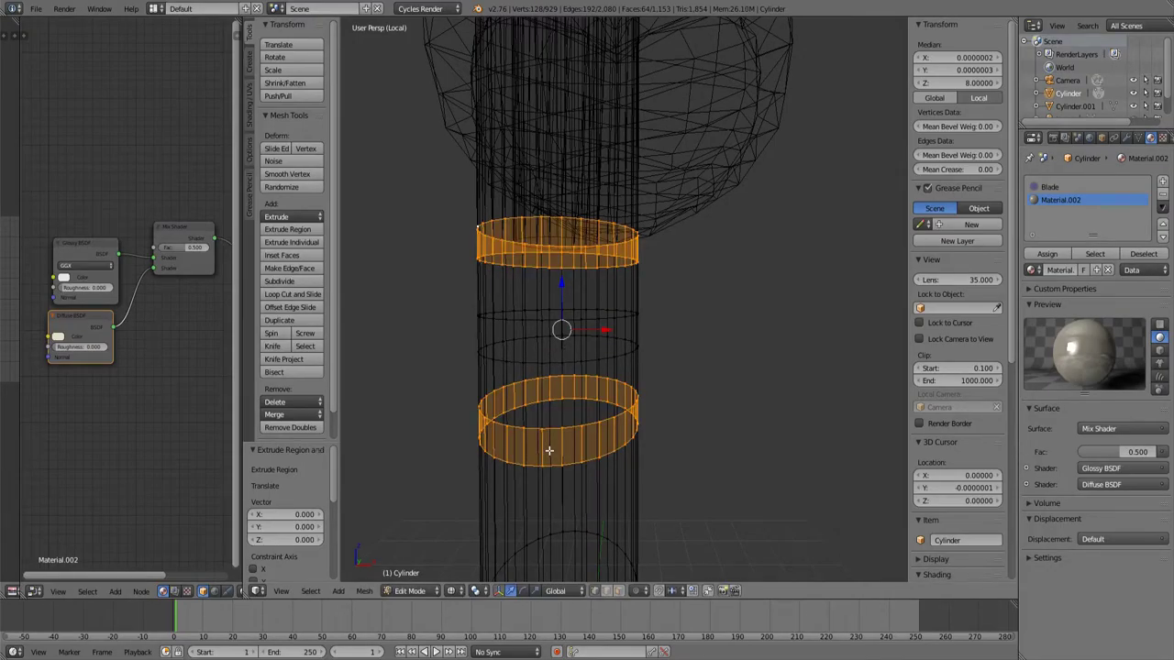
{"action": "key", "text": "ctrl+z"}
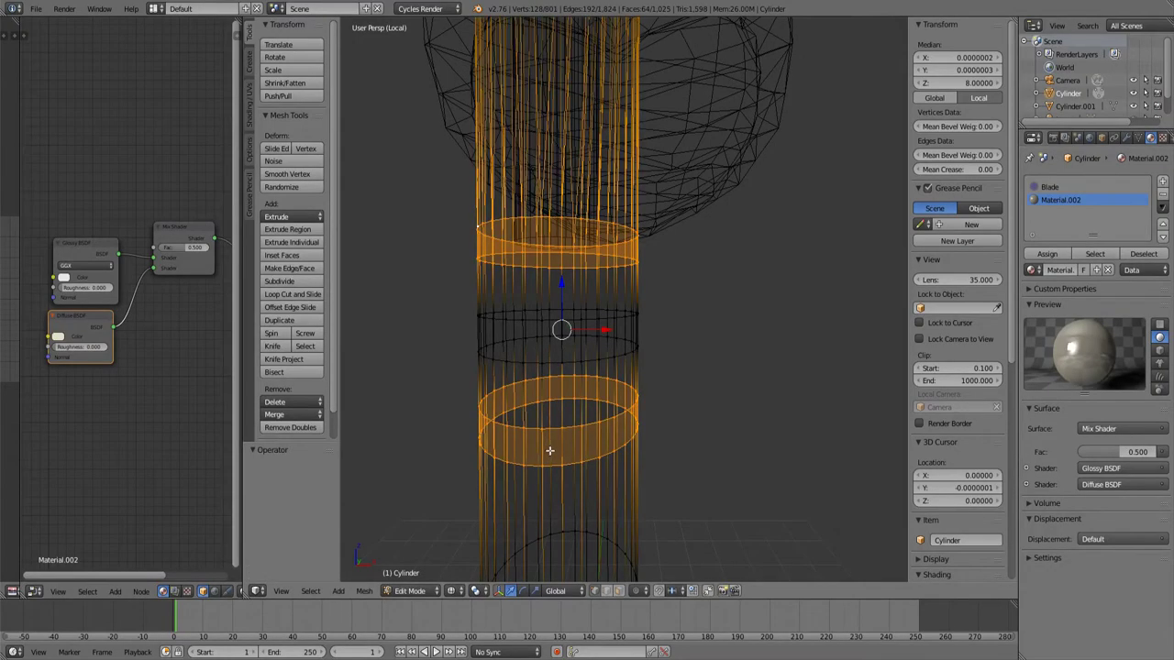
{"action": "key", "text": "a"}
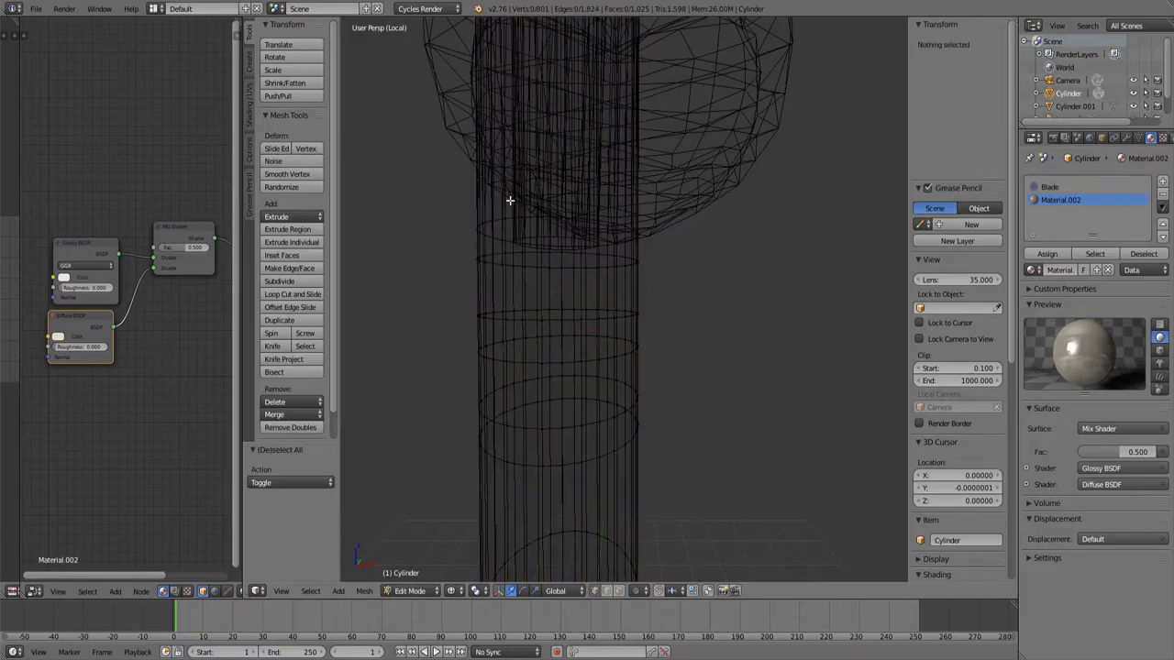
Select the highest narrow band on the hilt, extrude it in place and scale it inward to about 0.734.
{"action": "scroll", "coordinate": [511, 209], "scroll_direction": "down", "scroll_amount": 5}
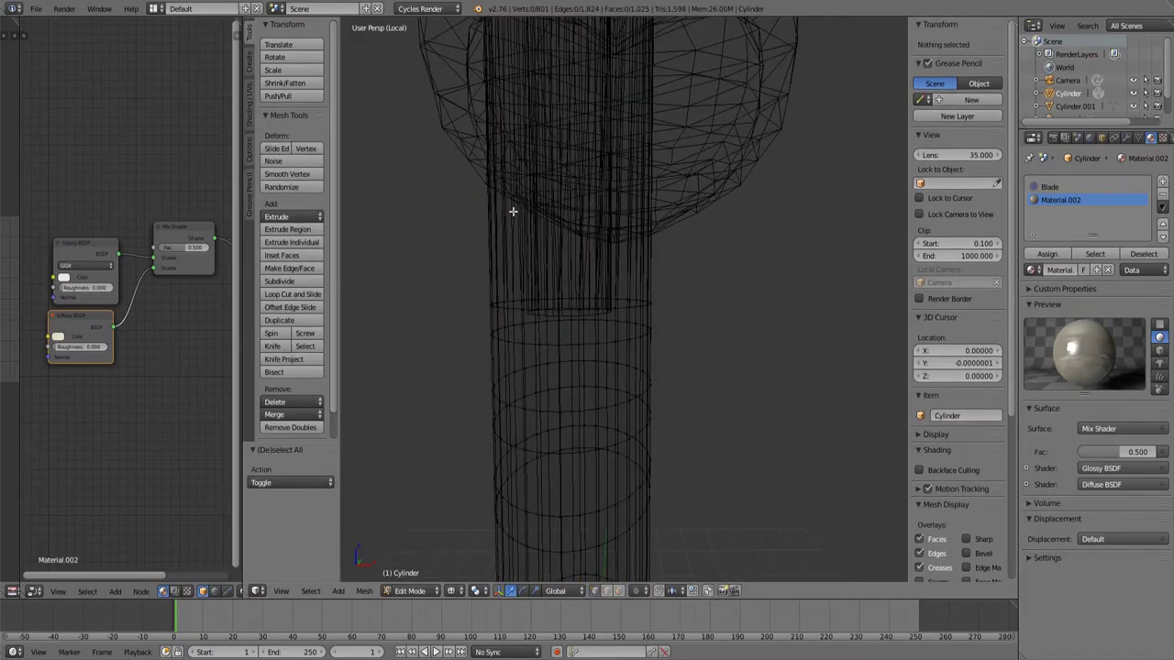
{"action": "middle_click_drag", "start_coordinate": [557, 235], "coordinate": [604, 251]}
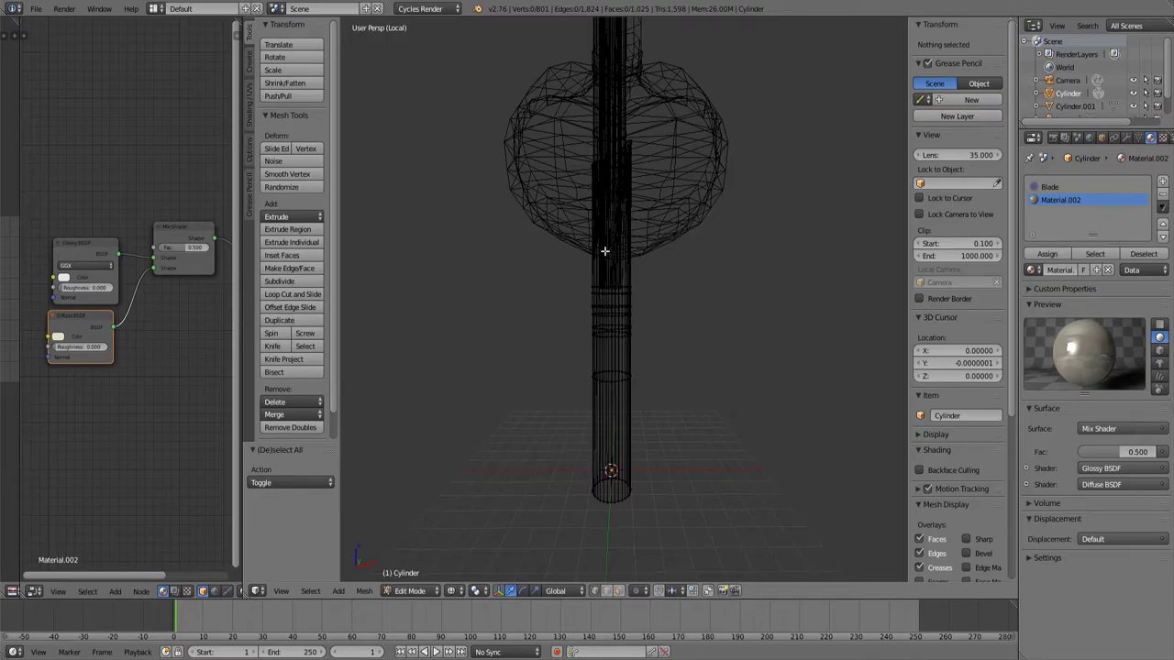
{"action": "key", "text": "c"}
{"action": "left_click_drag", "start_coordinate": [629, 288], "coordinate": [580, 290]}
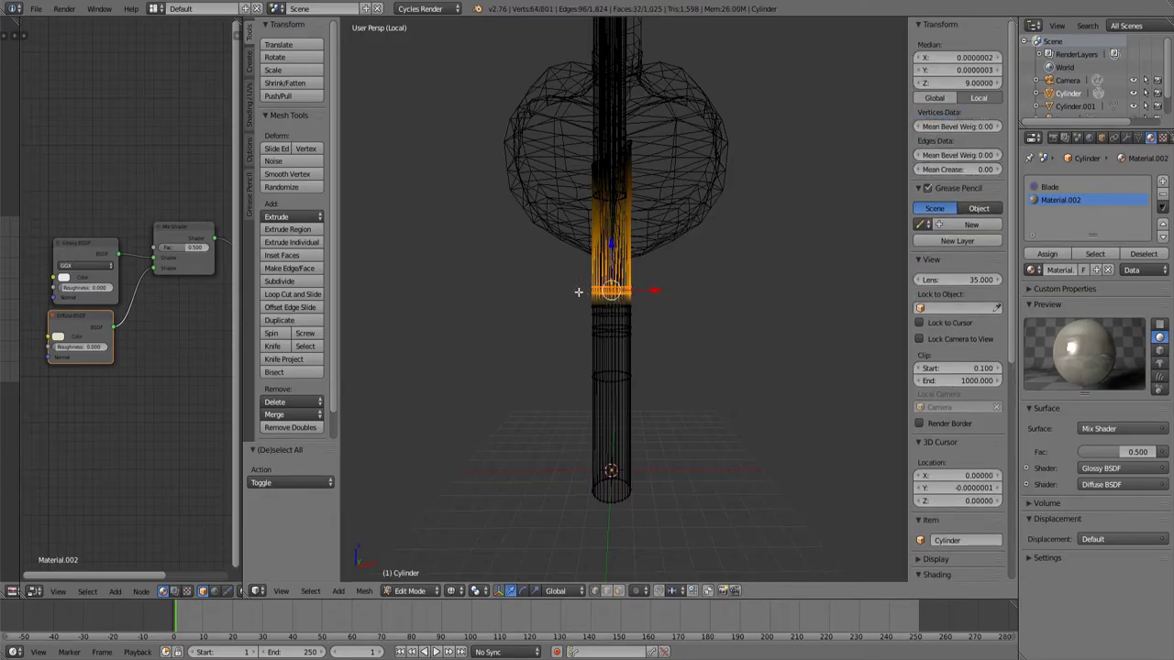
{"action": "scroll", "coordinate": [587, 294], "scroll_direction": "up", "scroll_amount": 10}
{"action": "scroll", "coordinate": [592, 297], "scroll_direction": "down", "scroll_amount": 4}
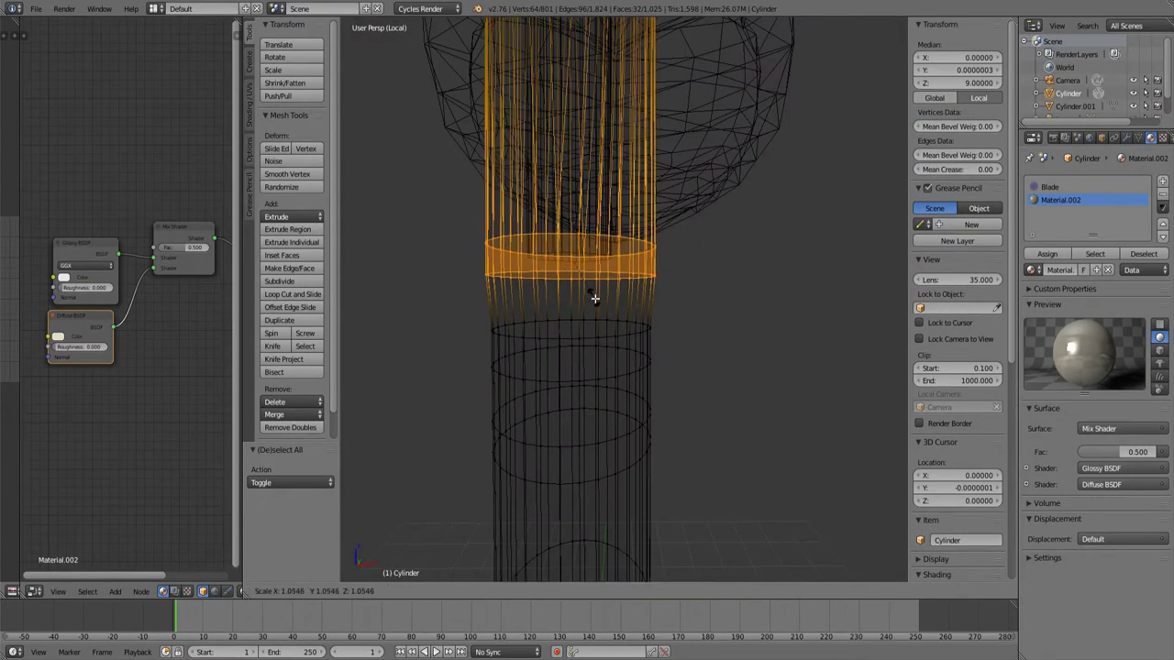
{"action": "key", "text": "e"}
{"action": "right_click", "coordinate": [596, 300]}
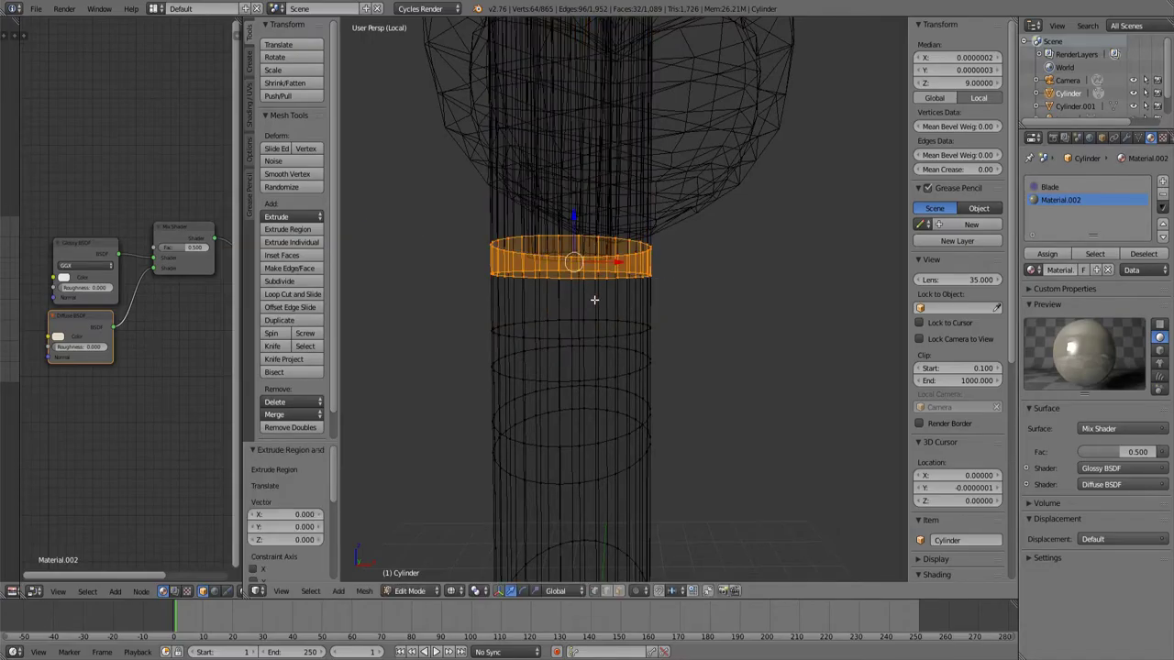
{"action": "key", "text": "s"}
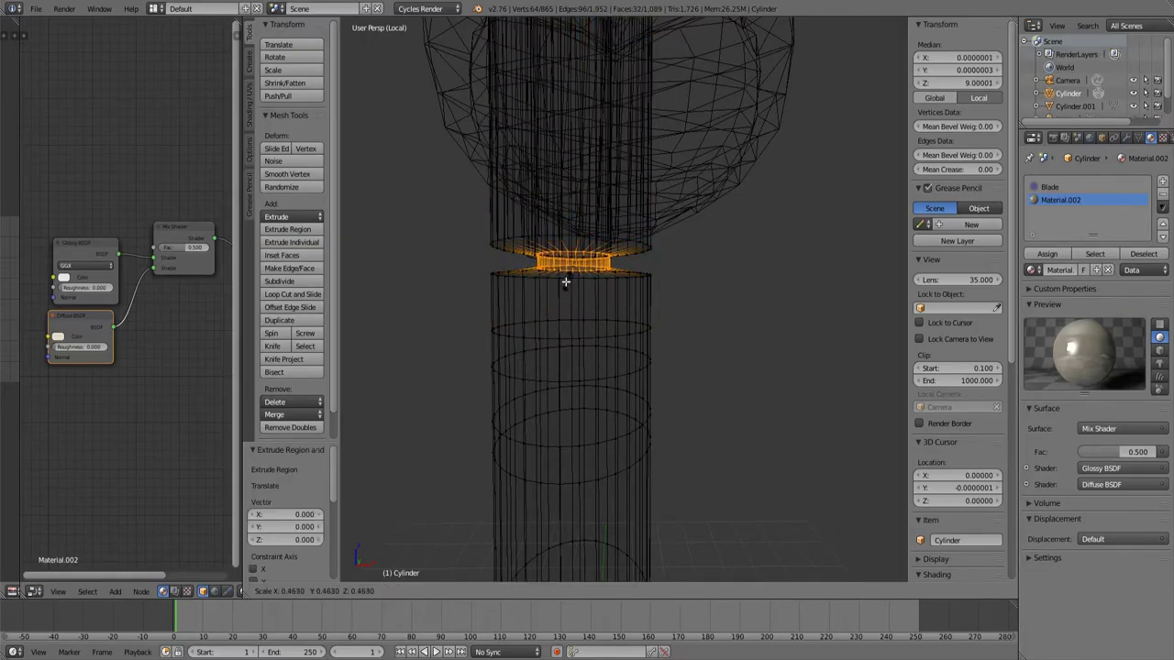
{"action": "left_click", "coordinate": [549, 279]}
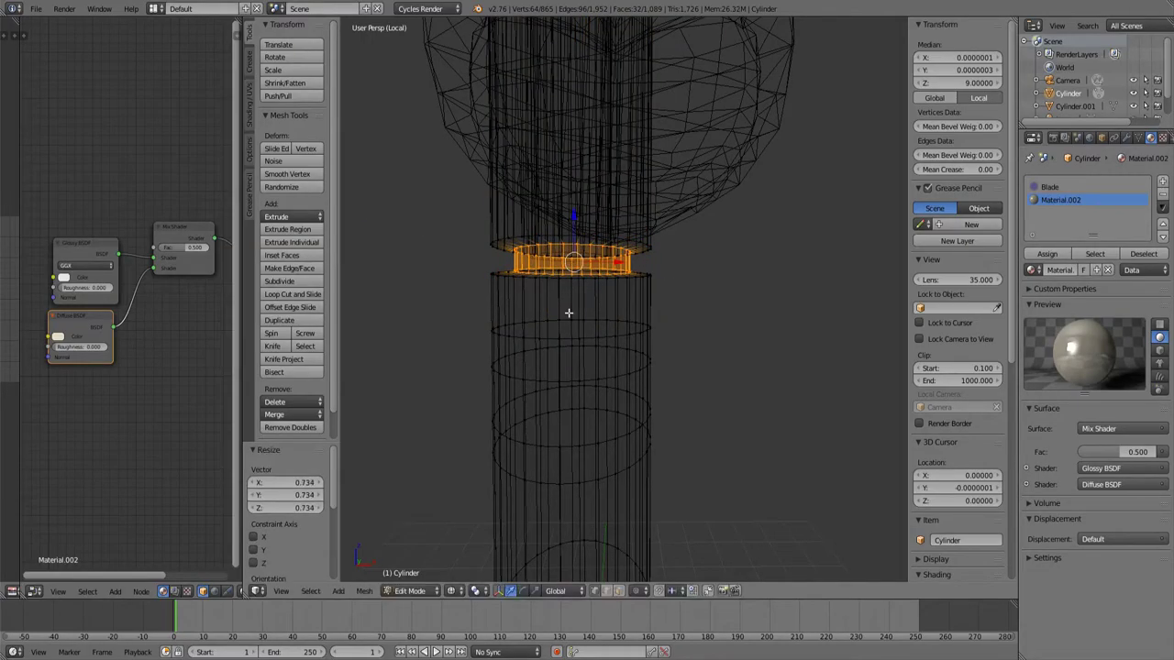
Select the middle narrow band's faces, extrude them in place and scale them inward to about 0.707.
{"action": "middle_click_drag", "start_coordinate": [568, 313], "coordinate": [563, 328], "text": "shift"}
{"action": "right_click", "coordinate": [561, 332]}
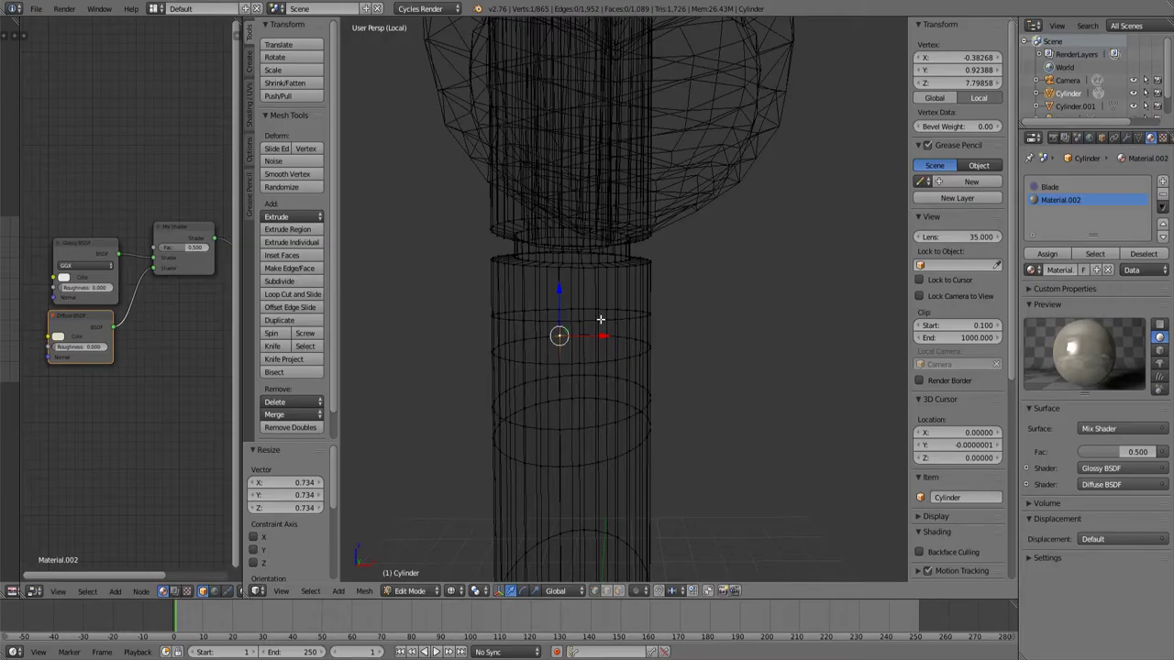
{"action": "right_click", "coordinate": [653, 317], "text": "alt"}
{"action": "mouse_move", "coordinate": [572, 325]}
{"action": "left_mouse_down"}
{"action": "mouse_move", "coordinate": [646, 326]}
{"action": "mouse_move", "coordinate": [518, 335]}
{"action": "mouse_move", "coordinate": [569, 341]}
{"action": "left_mouse_up"}
{"action": "right_click", "coordinate": [569, 342]}
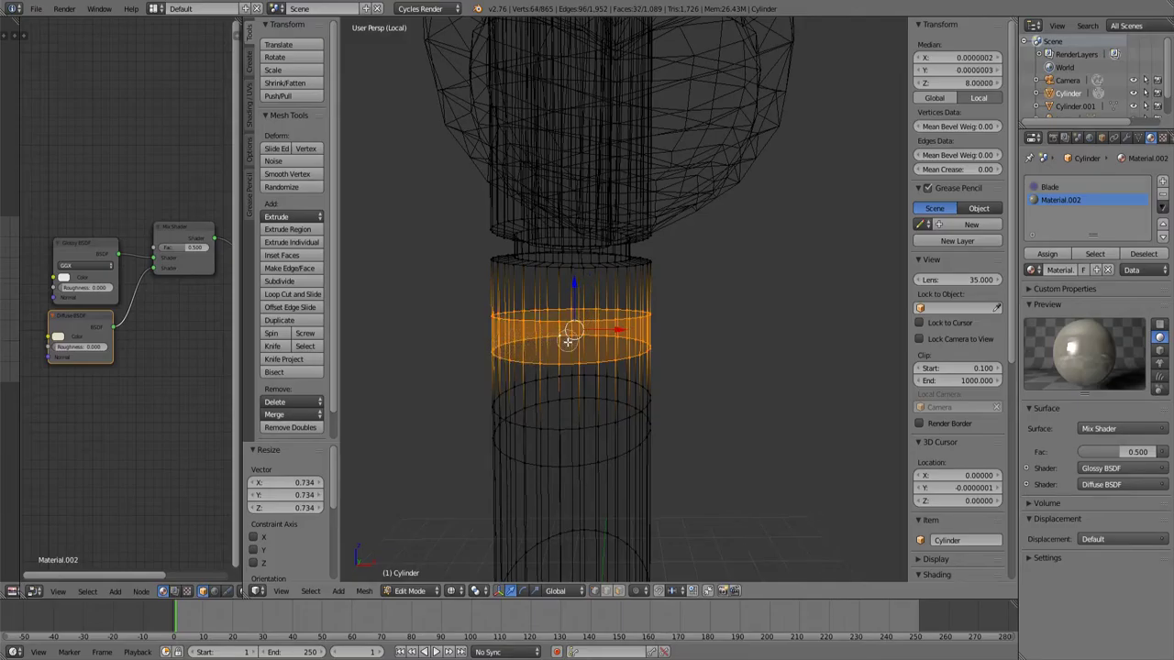
{"action": "key", "text": "e"}
{"action": "key", "text": "s"}
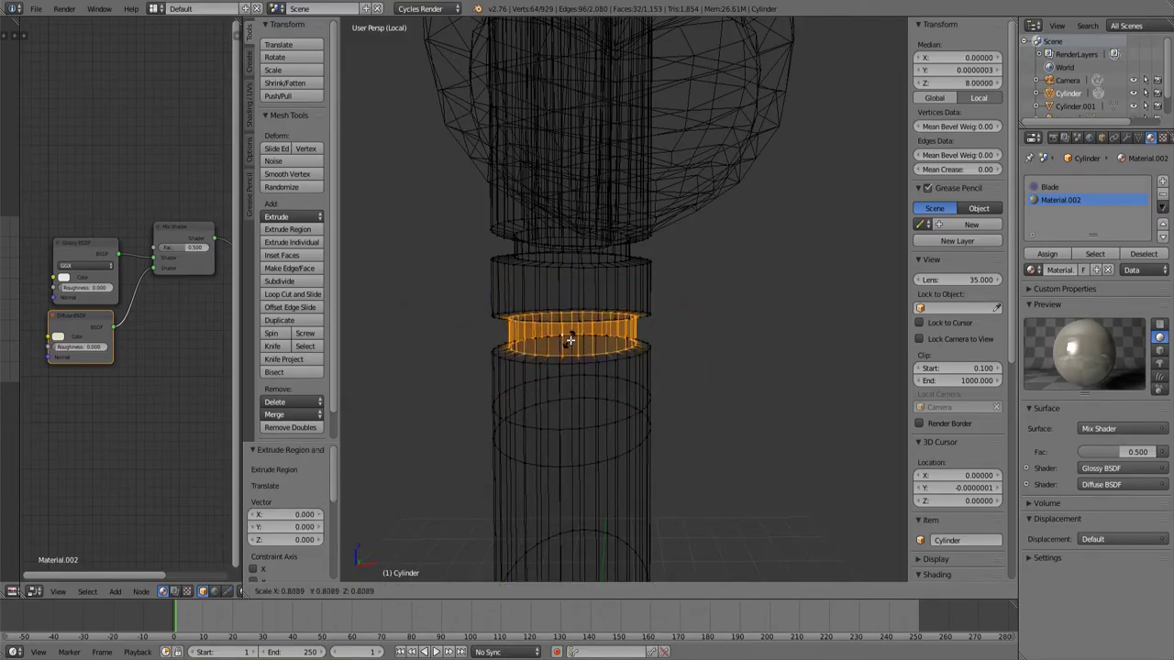
{"action": "left_click", "coordinate": [570, 339]}
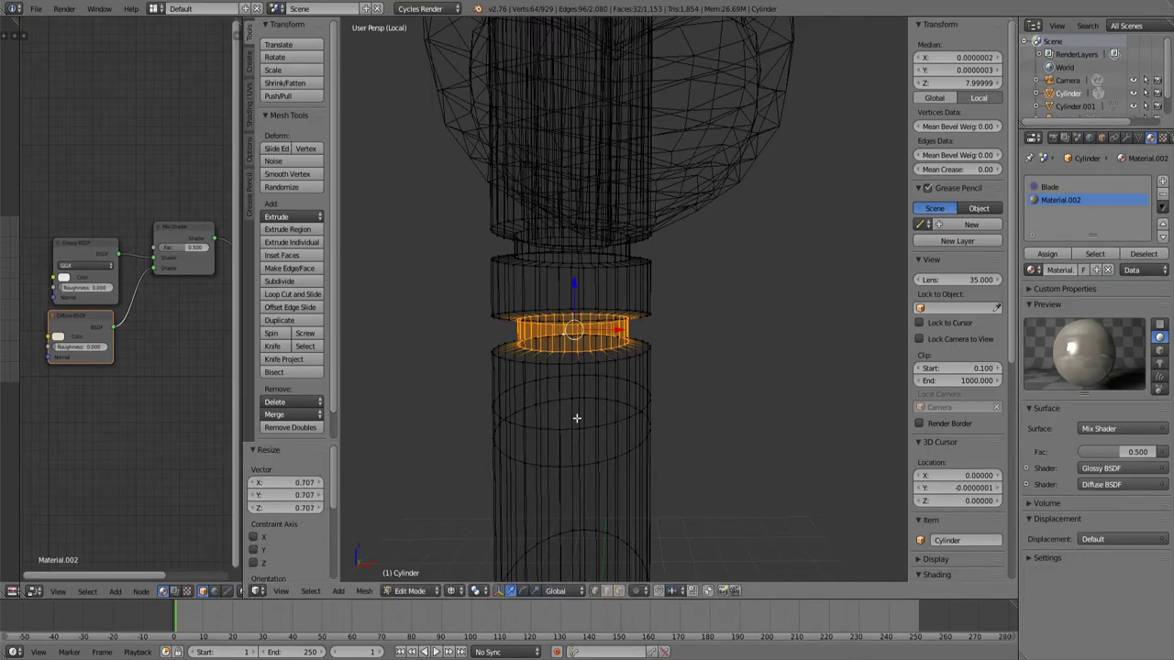
Select the lowest narrow band, extrude it in place and scale it inward to about 0.736.
{"action": "right_click", "coordinate": [579, 424]}
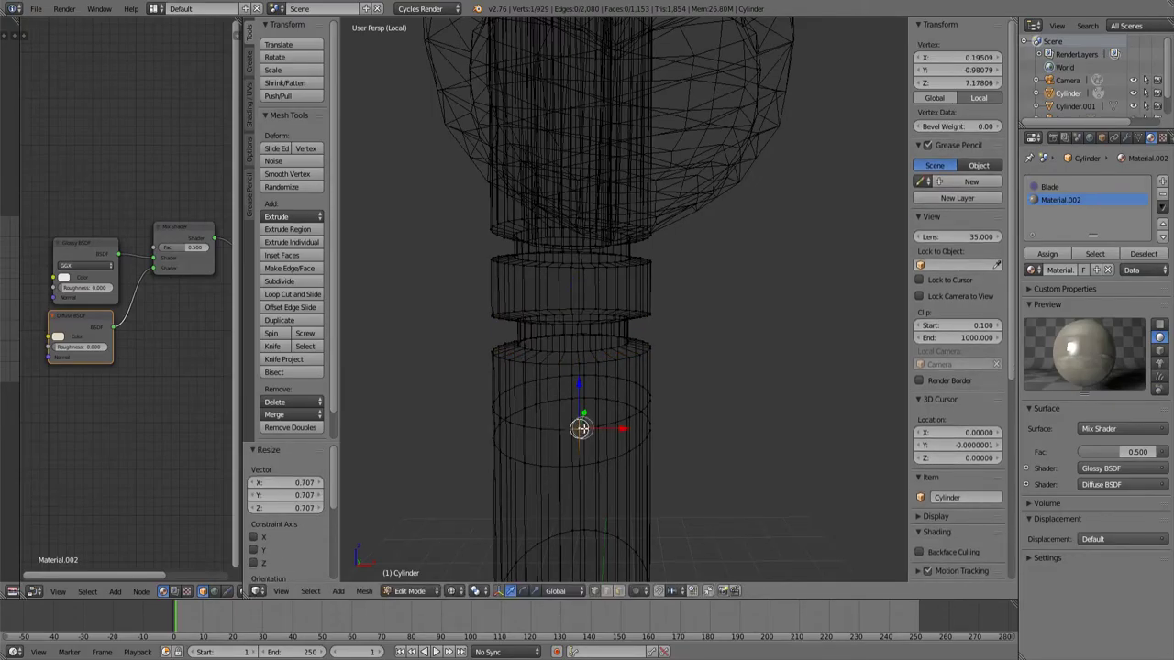
{"action": "mouse_move", "coordinate": [584, 428]}
{"action": "left_mouse_down"}
{"action": "mouse_move", "coordinate": [636, 411]}
{"action": "mouse_move", "coordinate": [619, 384]}
{"action": "mouse_move", "coordinate": [544, 380]}
{"action": "mouse_move", "coordinate": [503, 398]}
{"action": "mouse_move", "coordinate": [516, 430]}
{"action": "mouse_move", "coordinate": [578, 438]}
{"action": "mouse_move", "coordinate": [527, 411]}
{"action": "mouse_move", "coordinate": [605, 401]}
{"action": "mouse_move", "coordinate": [652, 424]}
{"action": "mouse_move", "coordinate": [605, 461]}
{"action": "mouse_move", "coordinate": [536, 468]}
{"action": "left_mouse_up"}
{"action": "right_click", "coordinate": [523, 461], "text": "ctrl"}
{"action": "right_click", "coordinate": [485, 453], "text": "ctrl"}
{"action": "right_click", "coordinate": [498, 434], "text": "ctrl"}
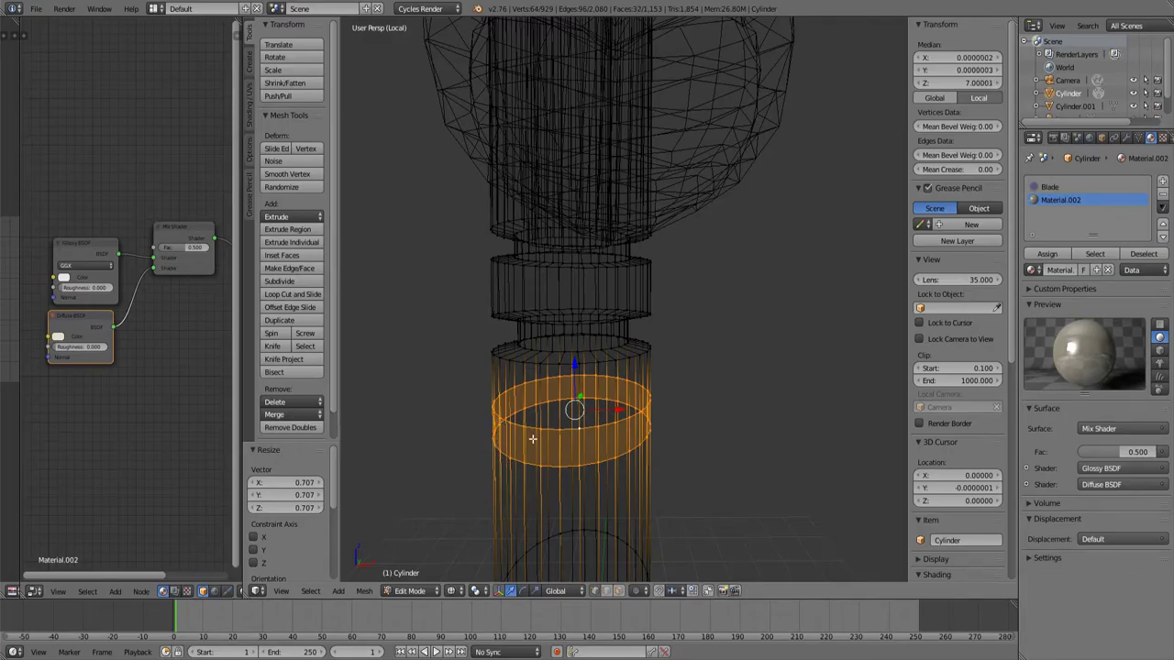
{"action": "key", "text": "s"}
{"action": "right_click", "coordinate": [553, 439]}
{"action": "key", "text": "e"}
{"action": "right_click", "coordinate": [554, 440]}
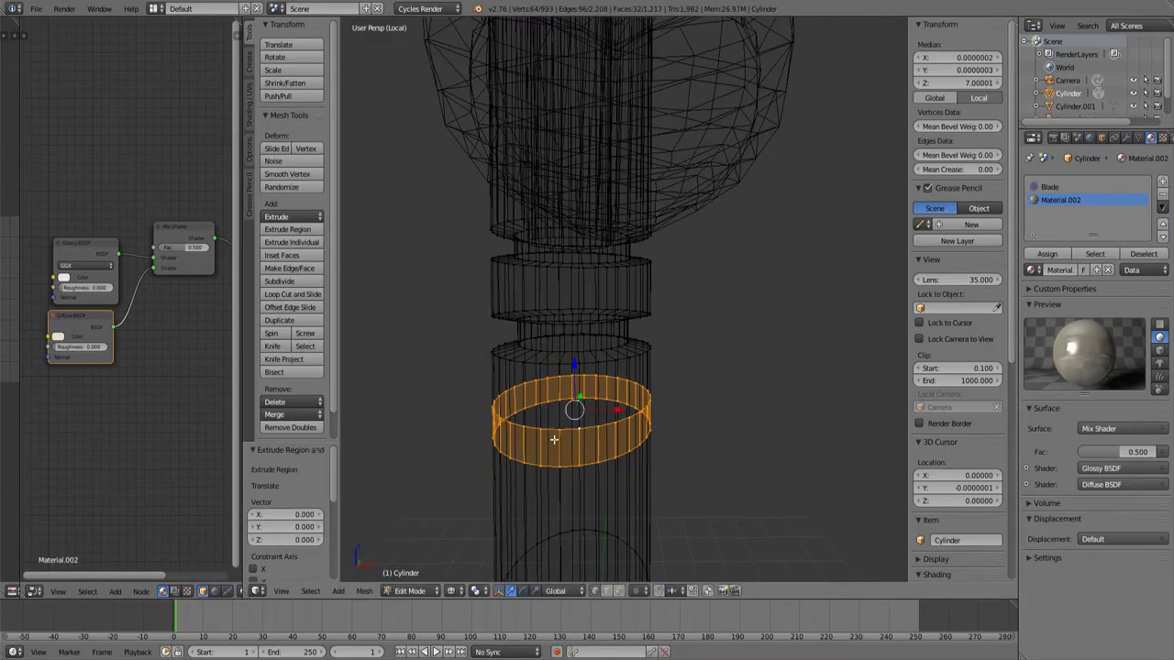
{"action": "key", "text": "s"}
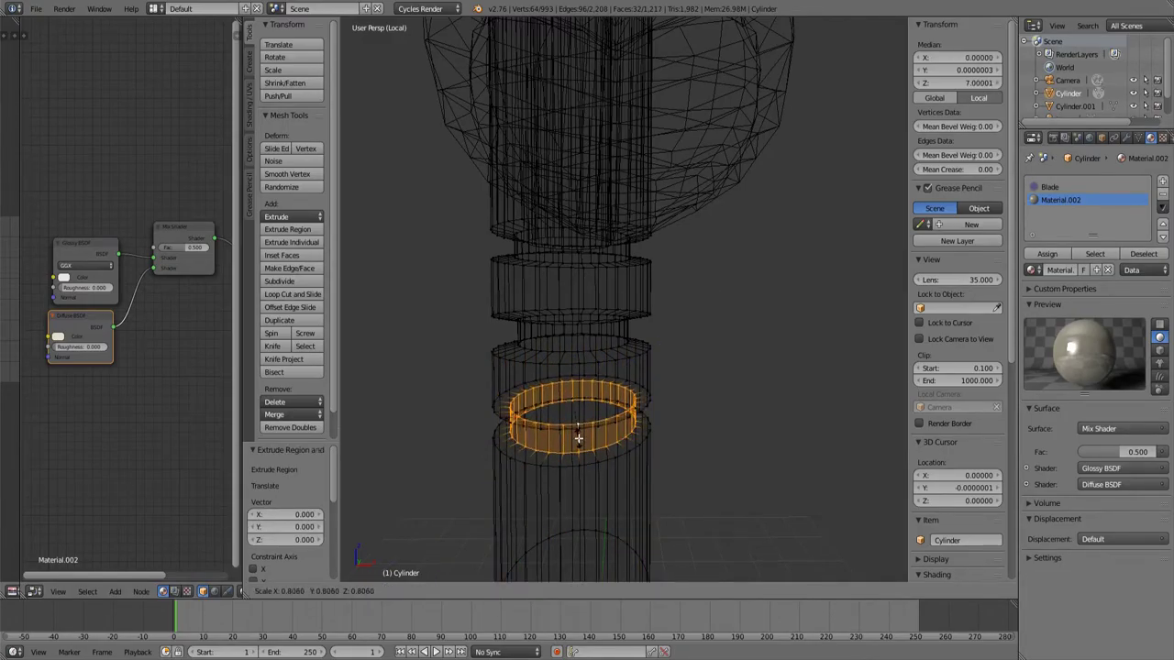
{"action": "left_click", "coordinate": [581, 438]}
{"action": "middle_click_drag", "start_coordinate": [581, 438], "coordinate": [579, 392]}
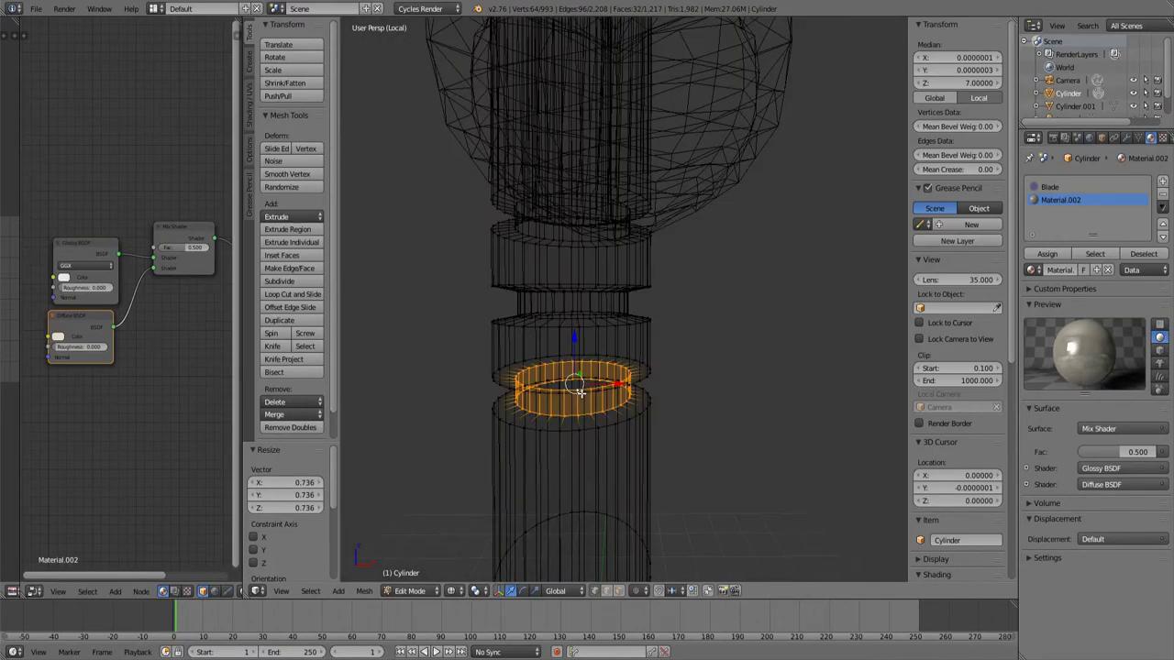
Add the middle and highest grooves to the selected lowest groove, working in the front orthographic view.
{"action": "right_click", "coordinate": [605, 313], "text": "shift"}
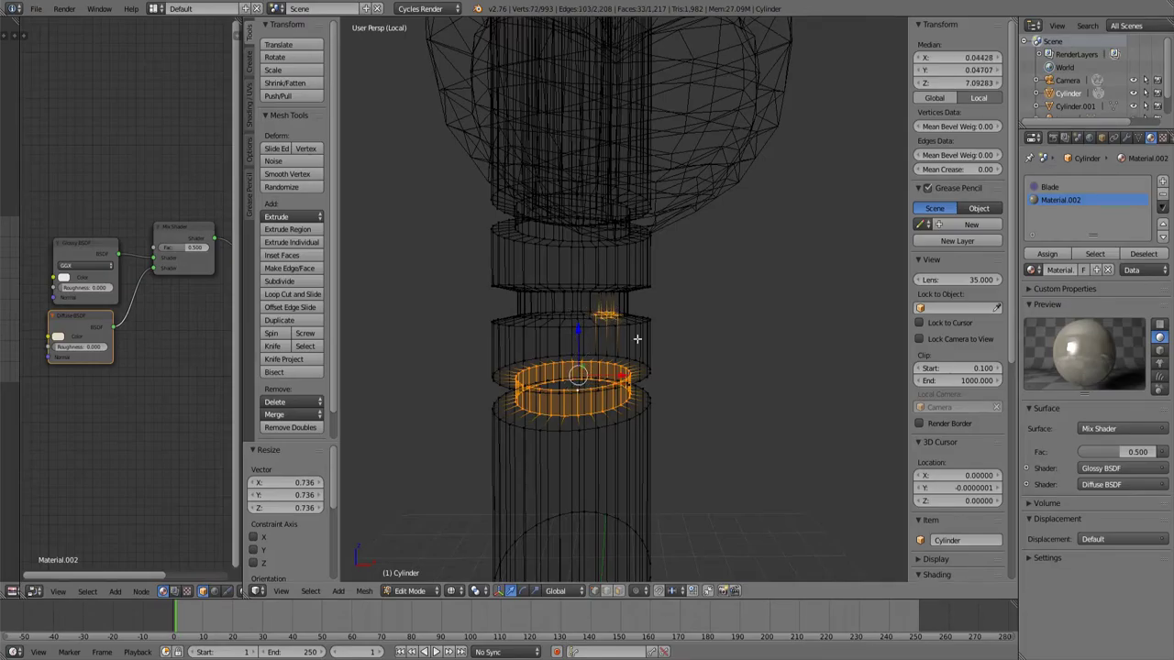
{"action": "key", "text": "ctrl+z"}
{"action": "middle_click_drag", "start_coordinate": [626, 354], "coordinate": [631, 349]}
{"action": "scroll", "coordinate": [631, 348], "scroll_direction": "up", "scroll_amount": 3}
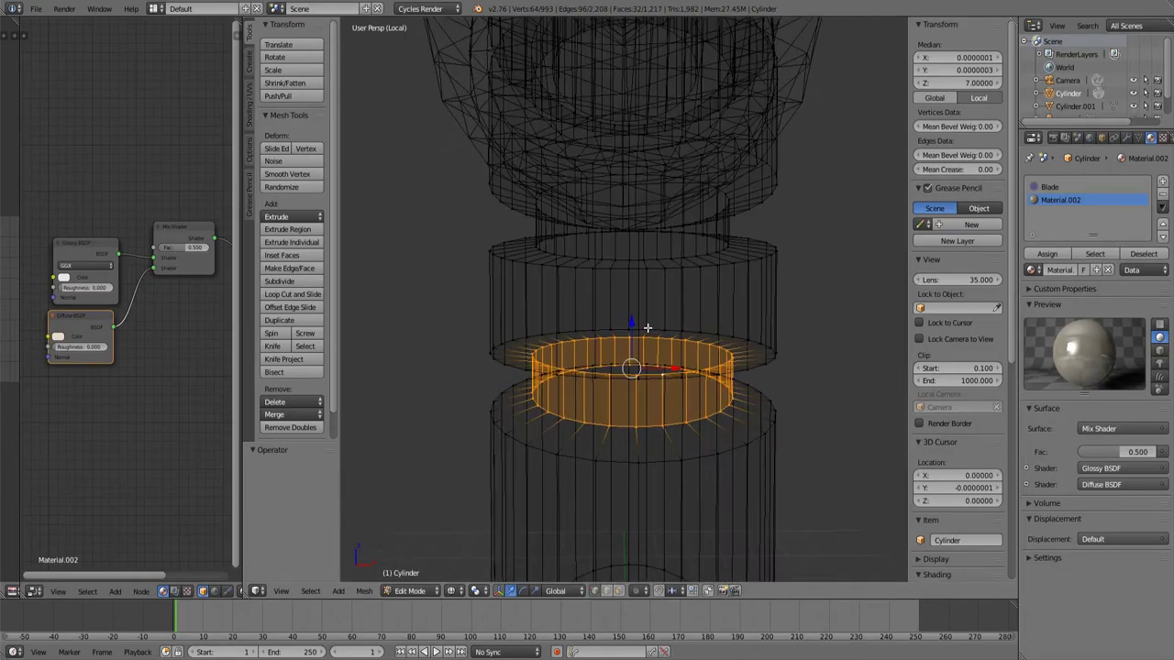
{"action": "key", "text": "KP_1"}
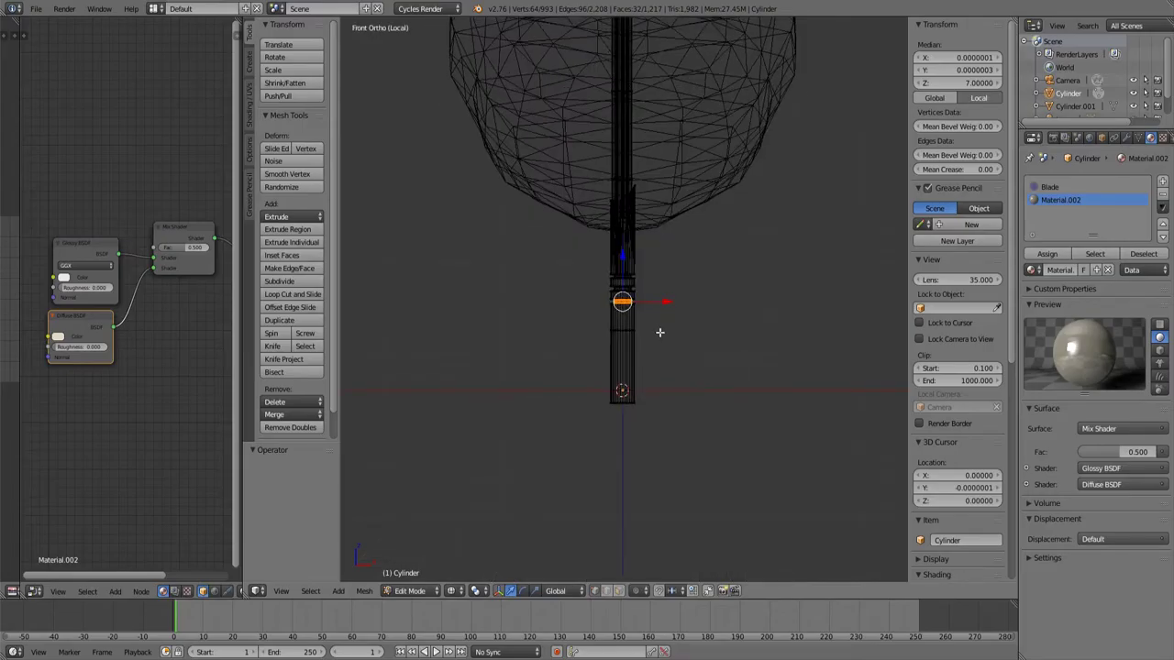
{"action": "mouse_move", "coordinate": [661, 332]}
{"action": "middle_mouse_down", "text": "ctrl"}
{"action": "mouse_move", "coordinate": [695, 193]}
{"action": "mouse_move", "coordinate": [686, 285]}
{"action": "mouse_move", "coordinate": [669, 330]}
{"action": "middle_mouse_up", "text": "ctrl"}
{"action": "key", "text": "b"}
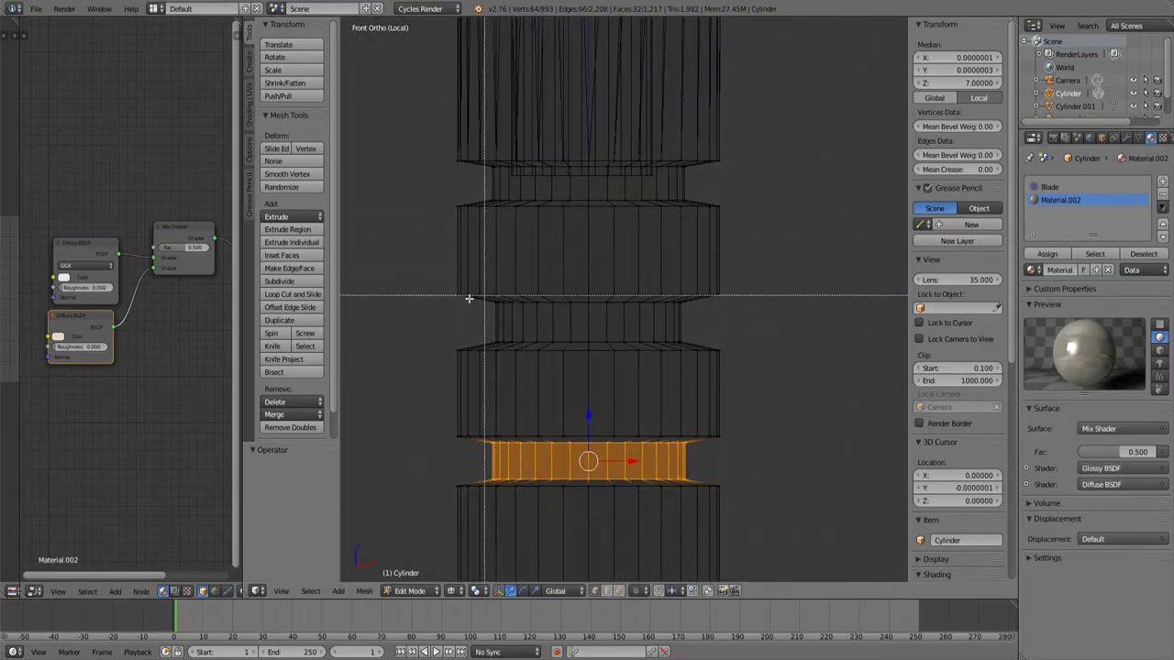
{"action": "left_click_drag", "start_coordinate": [467, 298], "coordinate": [733, 347]}
{"action": "middle_click_drag", "start_coordinate": [632, 283], "coordinate": [629, 343], "text": "shift"}
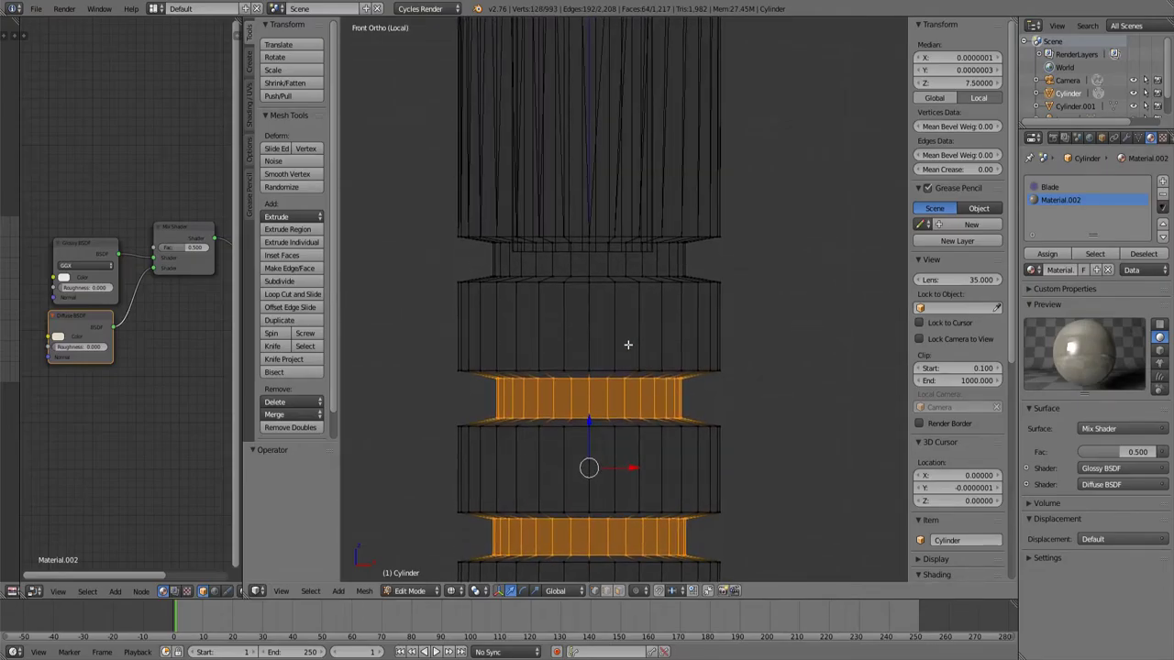
{"action": "key", "text": "b"}
{"action": "left_click_drag", "start_coordinate": [482, 239], "coordinate": [1029, 233]}
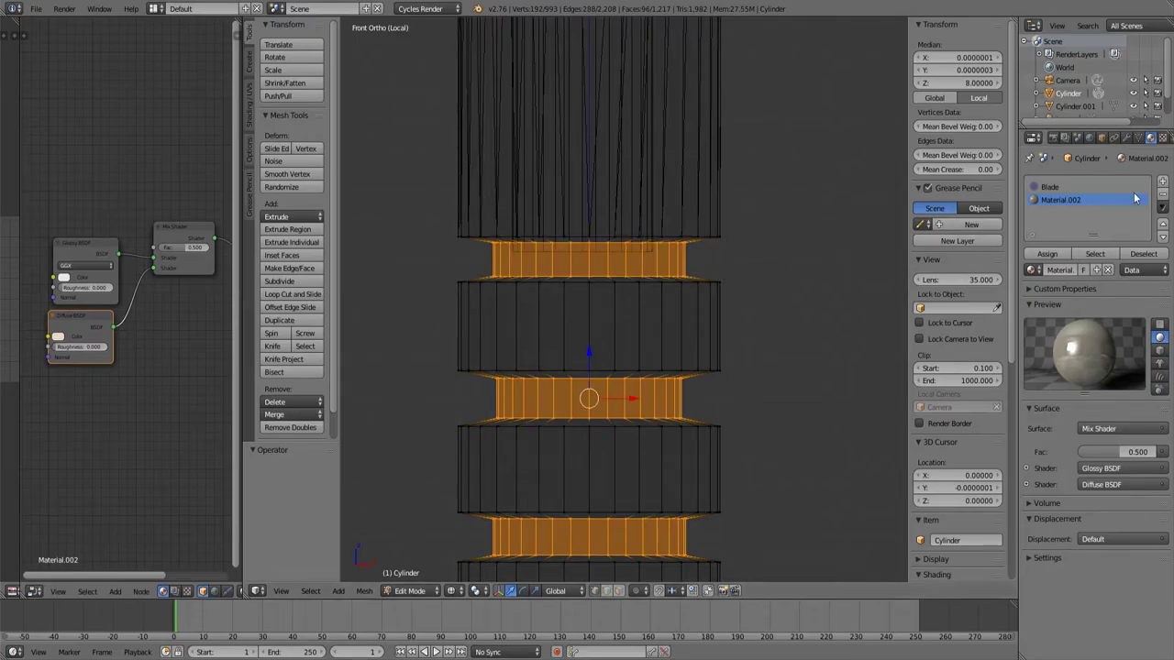
Create a new Diffuse BSDF material in a new slot, set its colour to black and assign it to the three grooves.
{"action": "left_click", "coordinate": [1163, 181]}
{"action": "left_click", "coordinate": [1066, 271]}
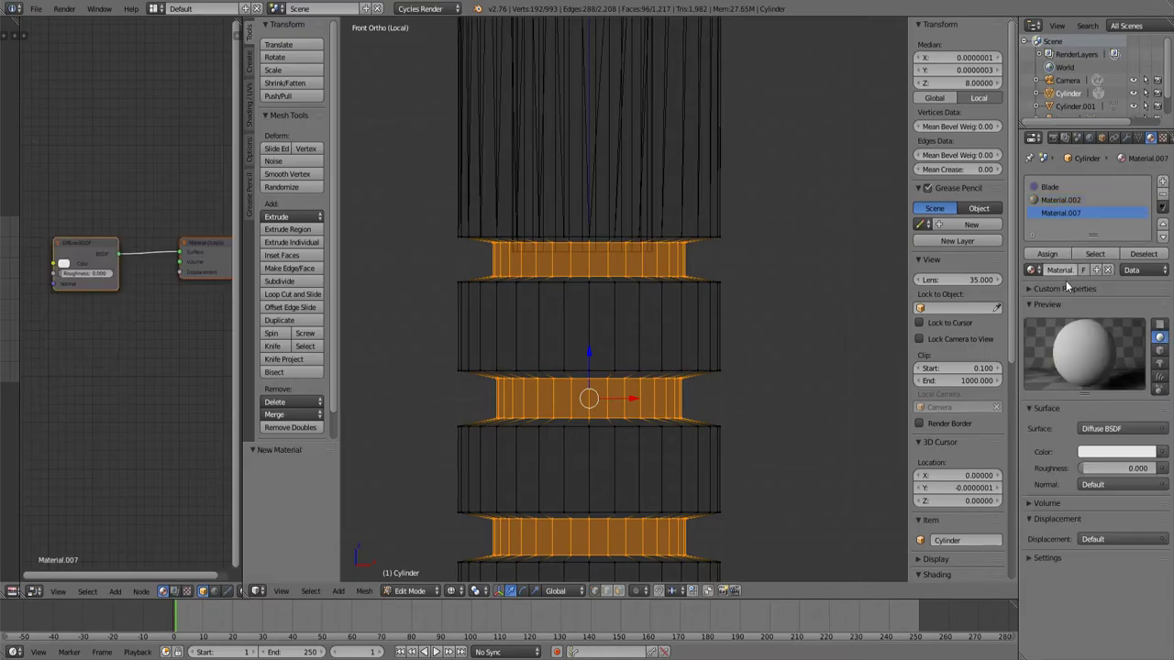
{"action": "left_click", "coordinate": [1101, 454]}
{"action": "left_click_drag", "start_coordinate": [1145, 273], "coordinate": [1137, 378]}
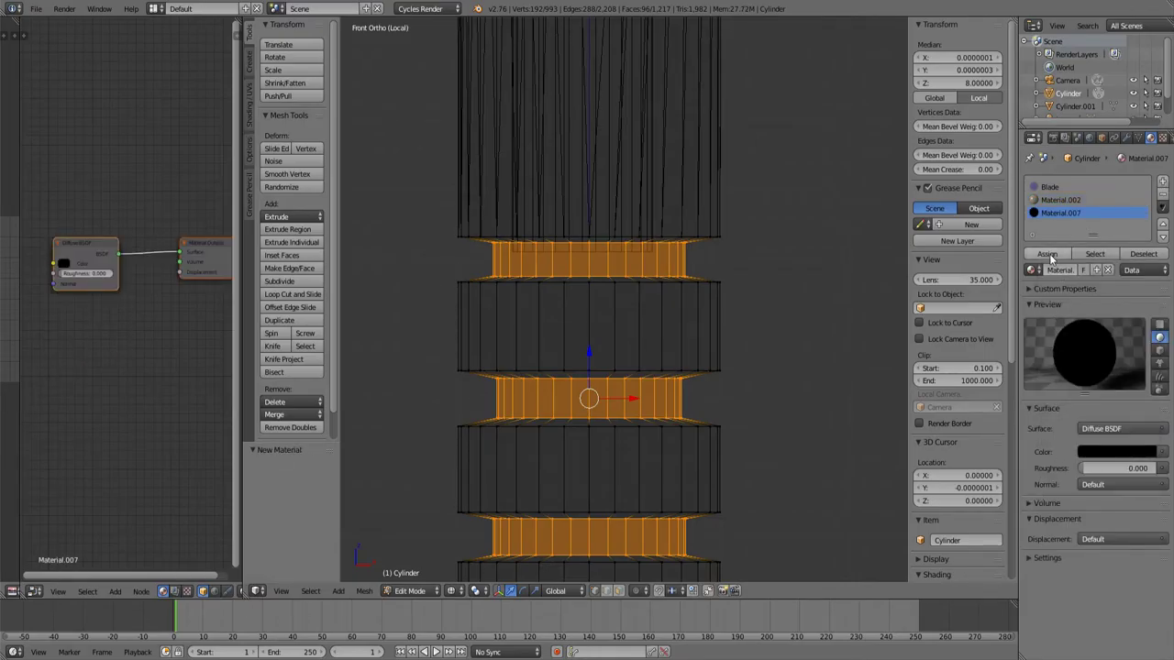
{"action": "left_click", "coordinate": [1050, 255]}
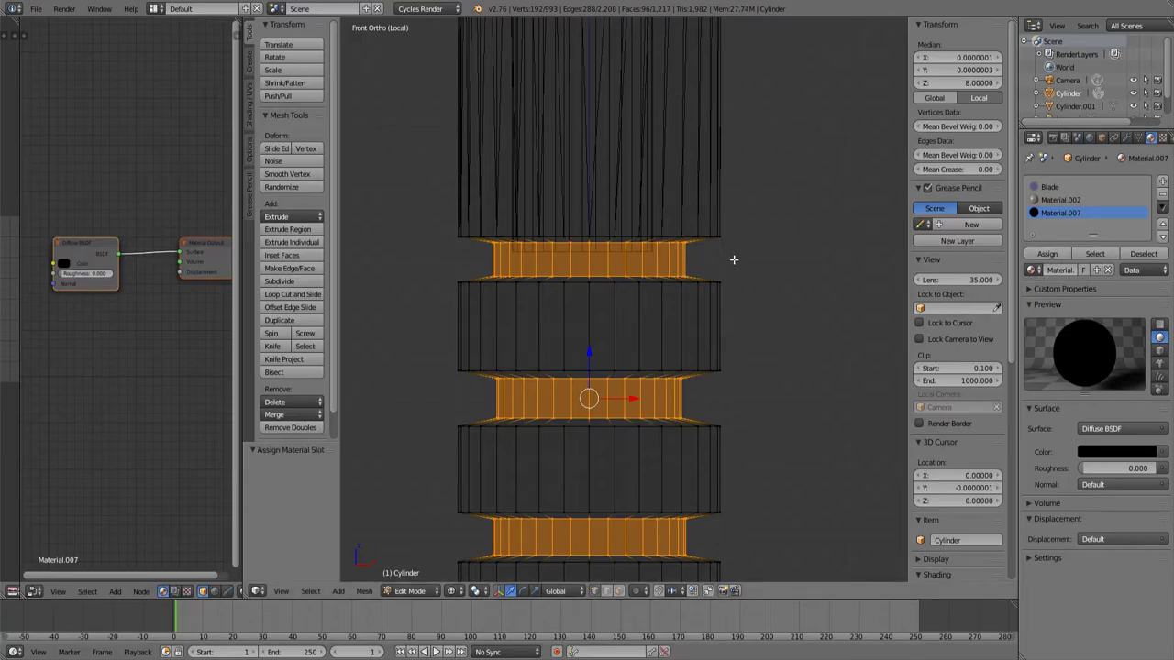
Deselect everything, preview the hilt's black grooves in Rendered shading from a perspective view, and return to a non-rendered shading mode.
{"action": "middle_click_drag", "start_coordinate": [733, 259], "coordinate": [757, 317], "text": "shift"}
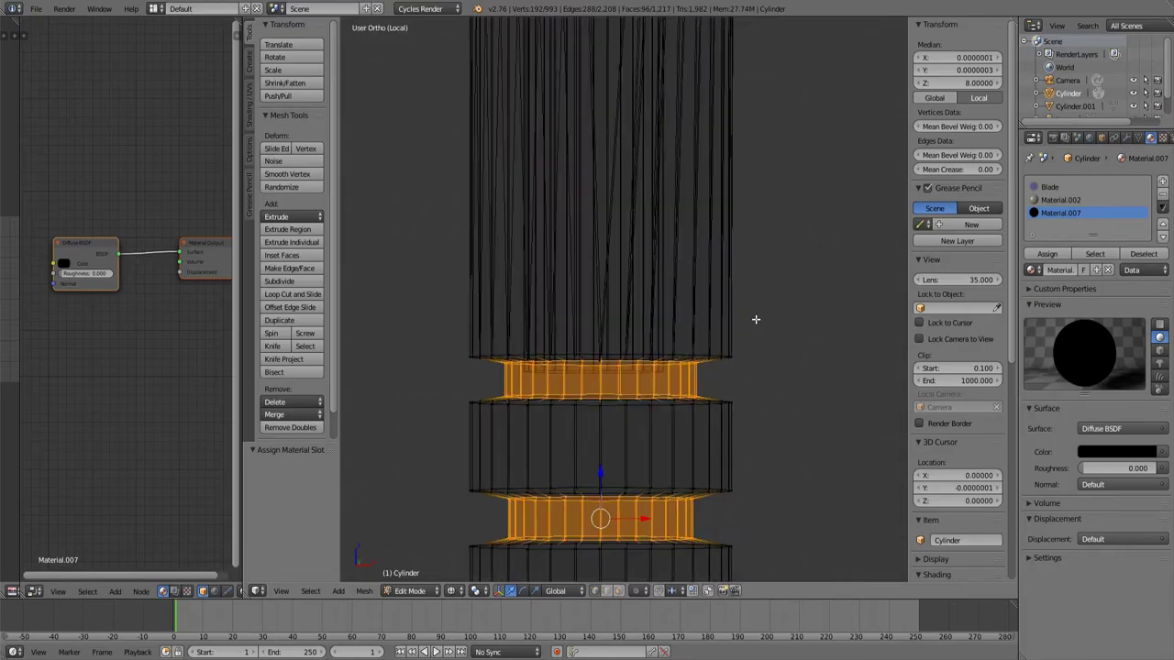
{"action": "middle_click_drag", "start_coordinate": [755, 320], "coordinate": [472, 583]}
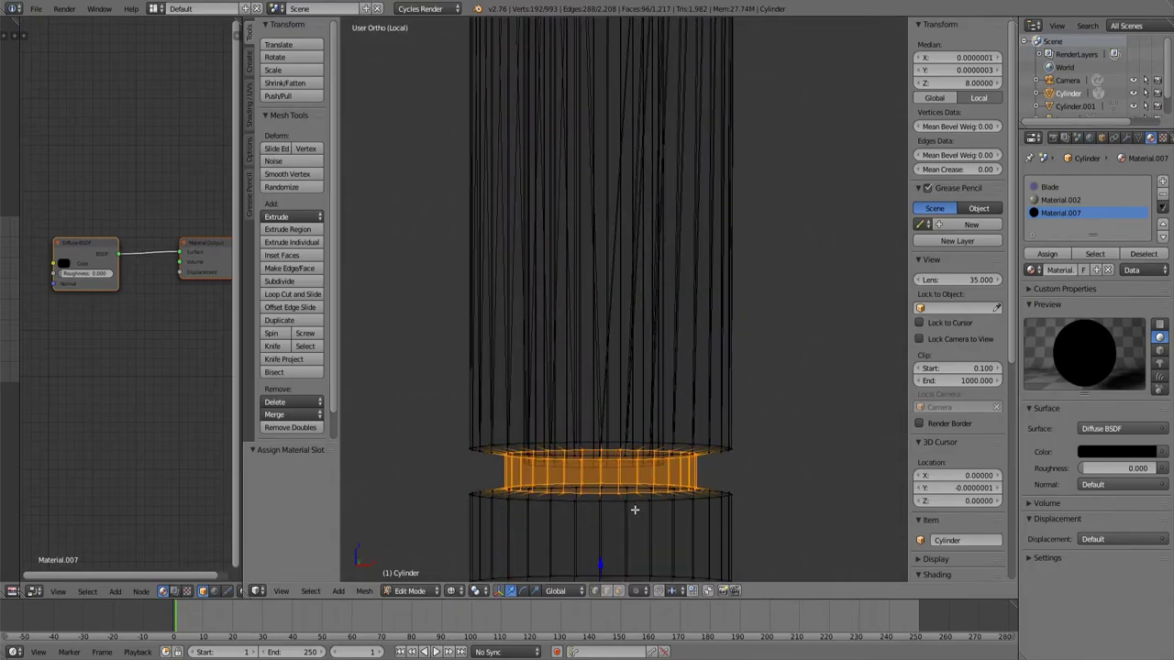
{"action": "key", "text": "KP_5"}
{"action": "scroll", "coordinate": [633, 510], "scroll_direction": "down", "scroll_amount": 8}
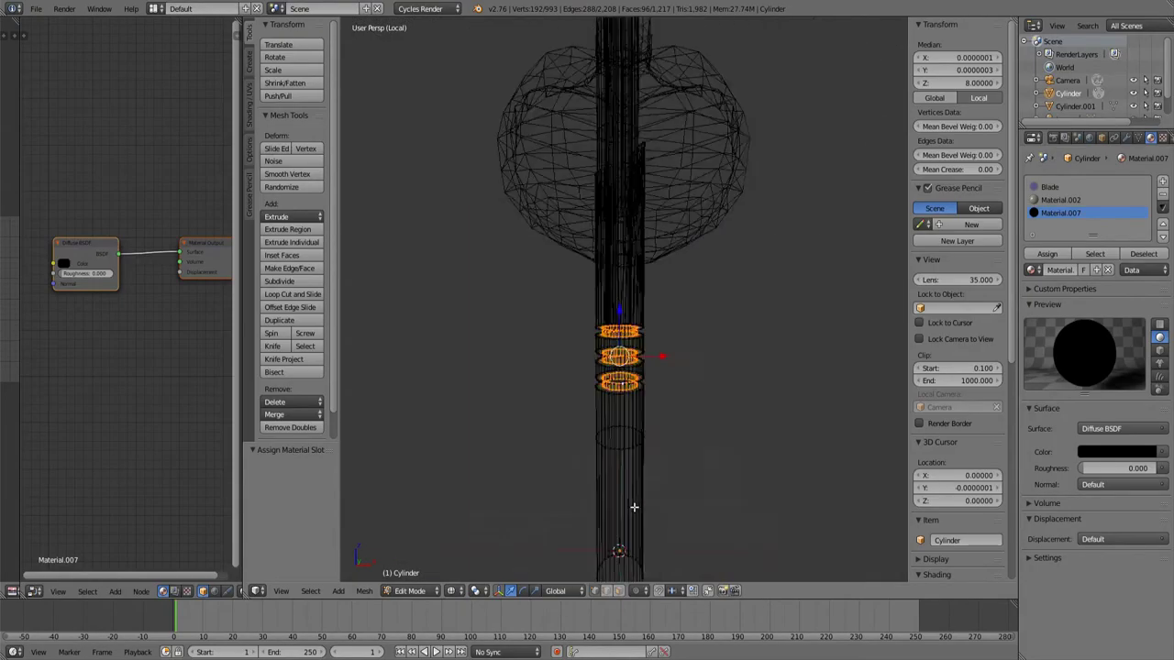
{"action": "middle_click_drag", "start_coordinate": [643, 501], "coordinate": [731, 354]}
{"action": "key", "text": "a"}
{"action": "left_click", "coordinate": [462, 592]}
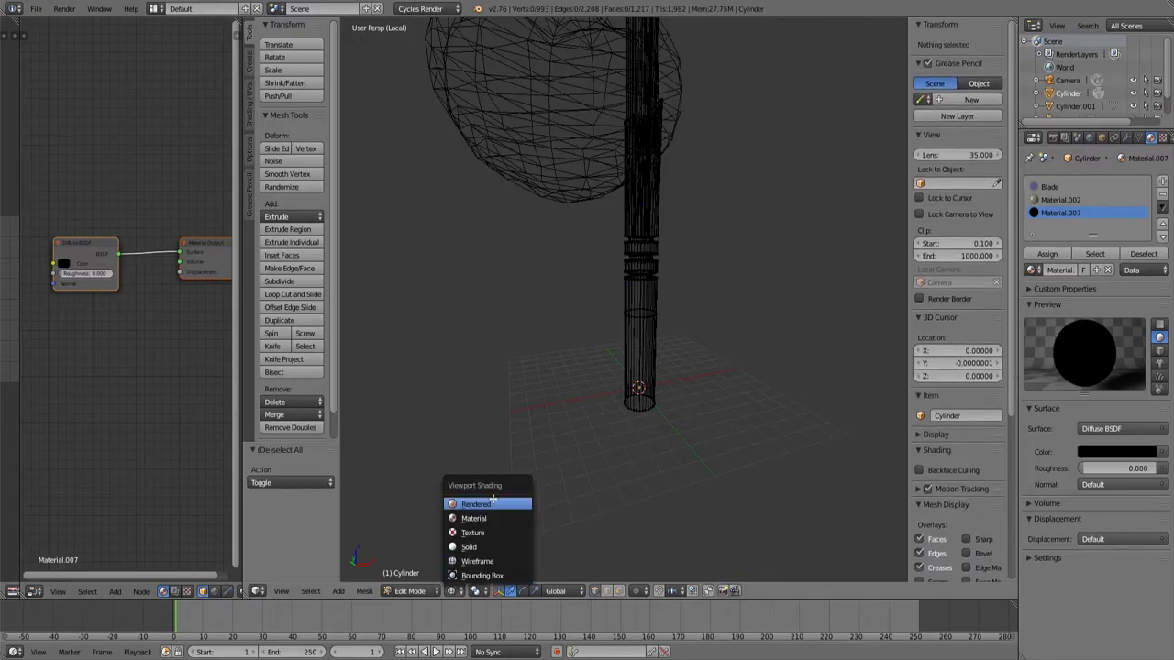
{"action": "left_click", "coordinate": [501, 503]}
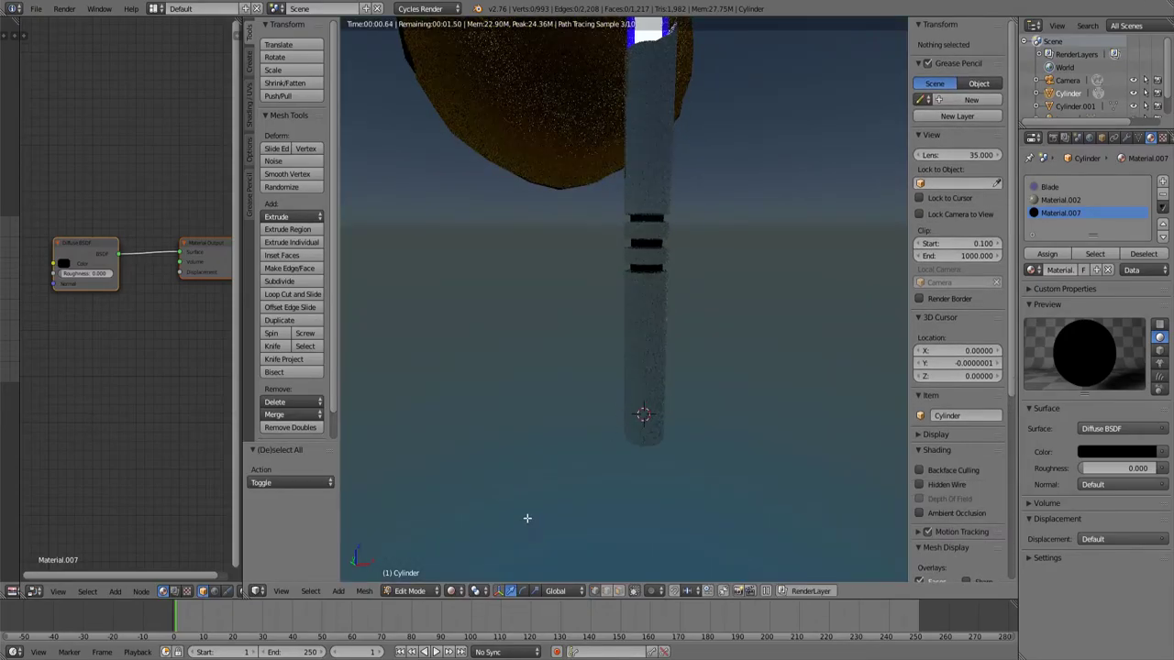
{"action": "left_click", "coordinate": [453, 591]}
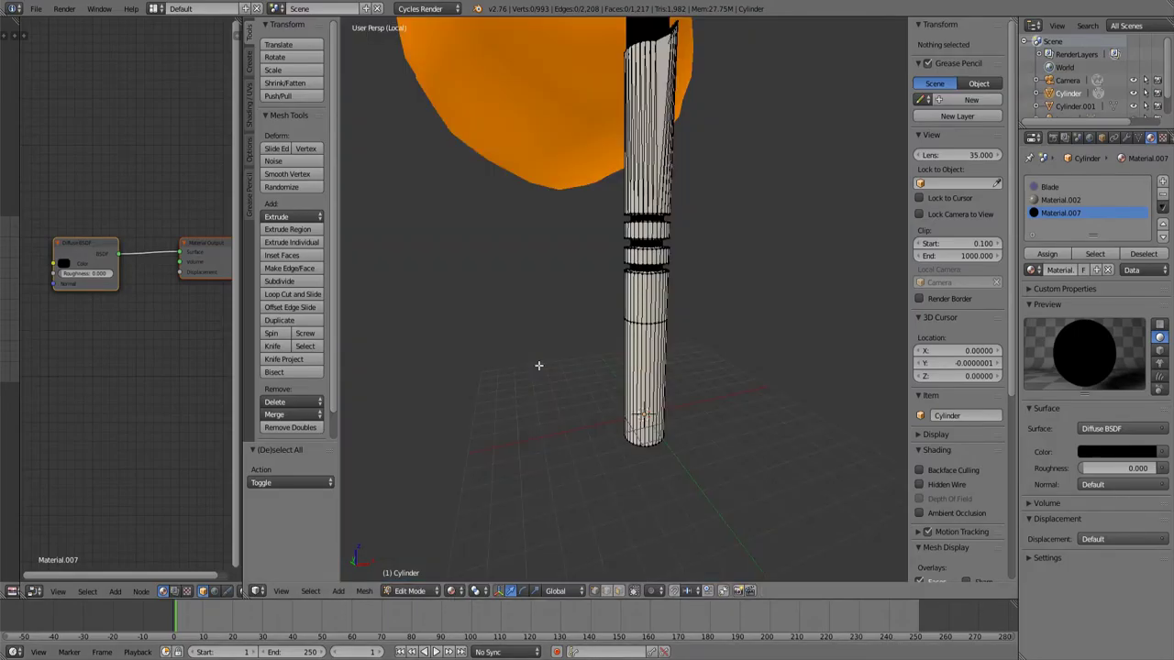
Add a cylinder to the hilt mesh and move it up 12 units along Z onto the upper hilt.
{"action": "mouse_move", "coordinate": [538, 365]}
{"action": "middle_mouse_down", "text": "shift"}
{"action": "mouse_move", "coordinate": [508, 459]}
{"action": "mouse_move", "coordinate": [620, 498]}
{"action": "mouse_move", "coordinate": [487, 492]}
{"action": "mouse_move", "coordinate": [477, 474]}
{"action": "mouse_move", "coordinate": [577, 464]}
{"action": "mouse_move", "coordinate": [642, 530]}
{"action": "middle_mouse_up", "text": "shift"}
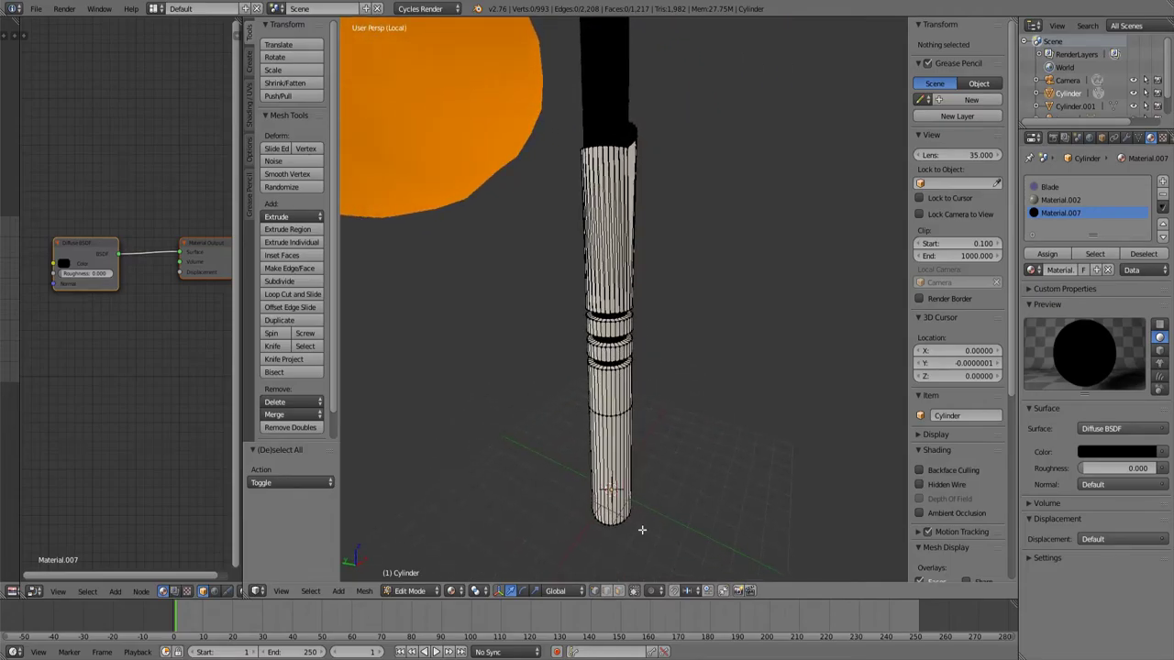
{"action": "key", "text": "shift+a"}
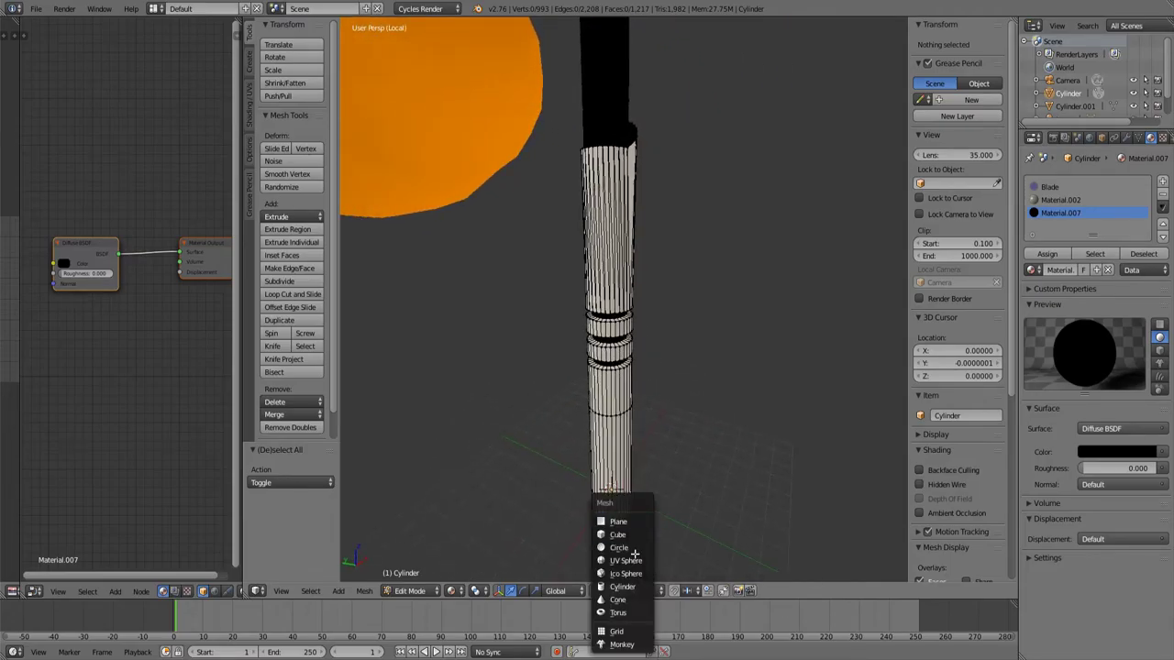
{"action": "left_click", "coordinate": [623, 587]}
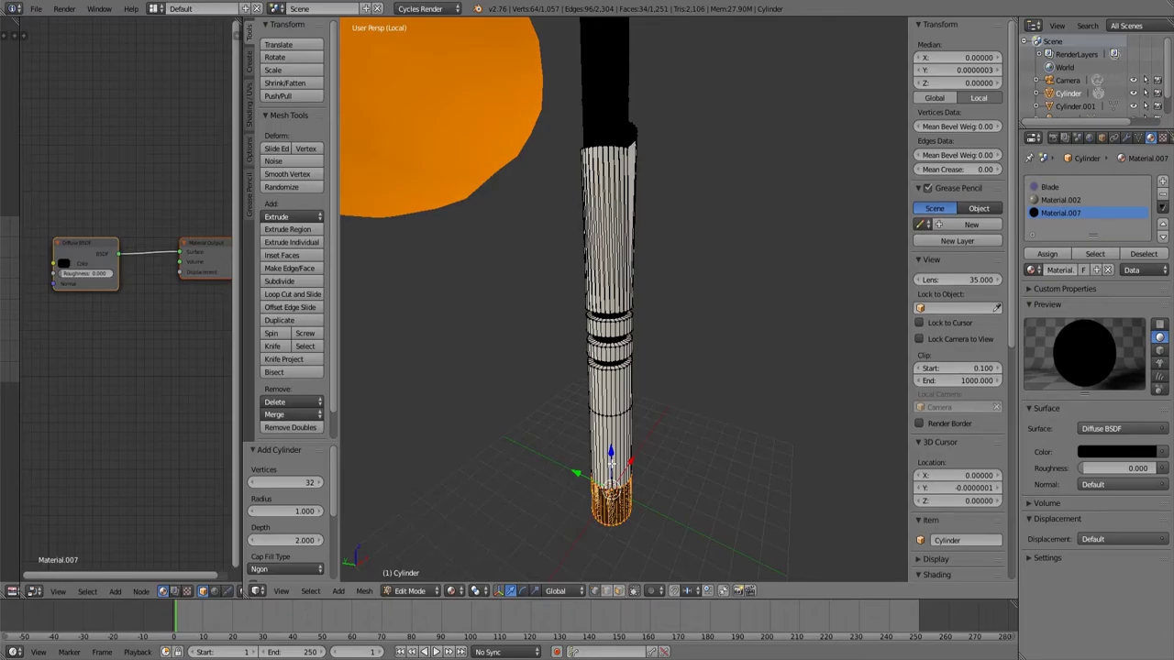
{"action": "key", "text": "g"}
{"action": "key", "text": "z"}
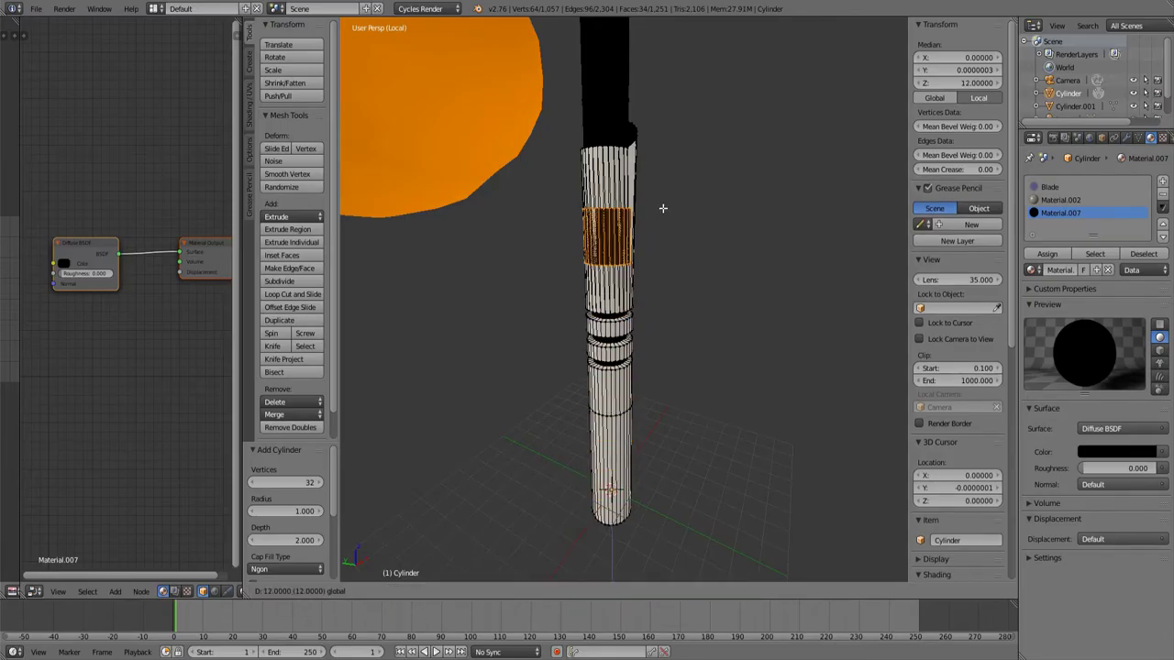
{"action": "key", "text": "Return"}
Rotate the new cylinder about Y by -95°, then by 5°, to lay it horizontally across the hilt.
{"action": "left_click", "coordinate": [525, 591]}
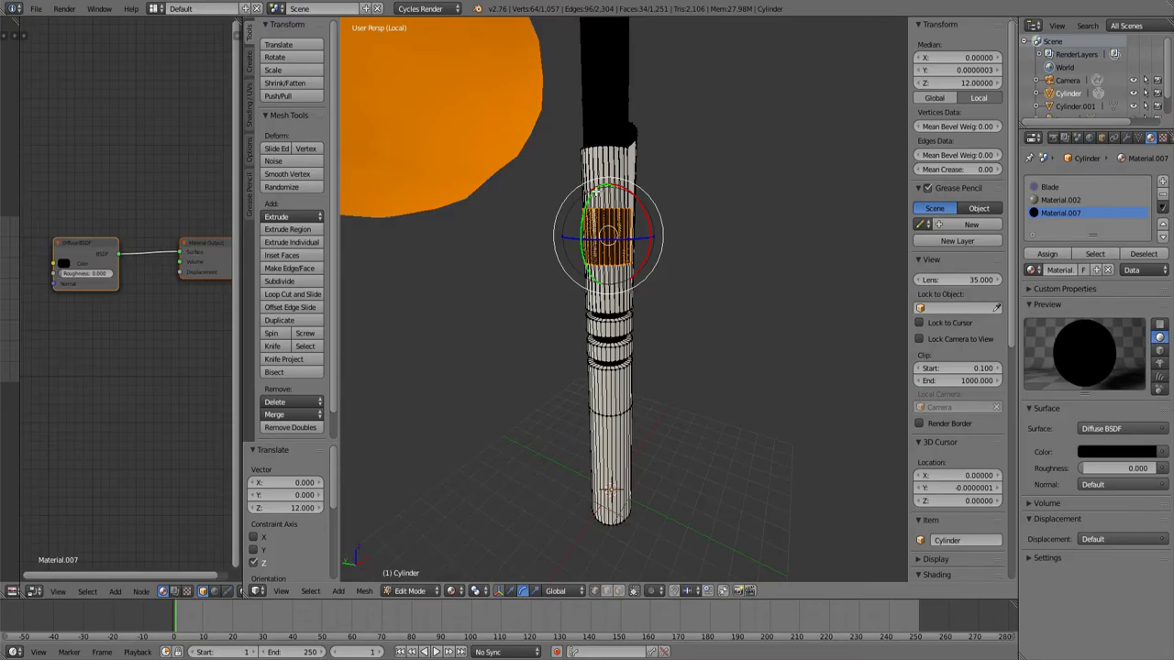
{"action": "left_click_drag", "start_coordinate": [597, 191], "coordinate": [585, 216]}
{"action": "type", "text": "ry5"}
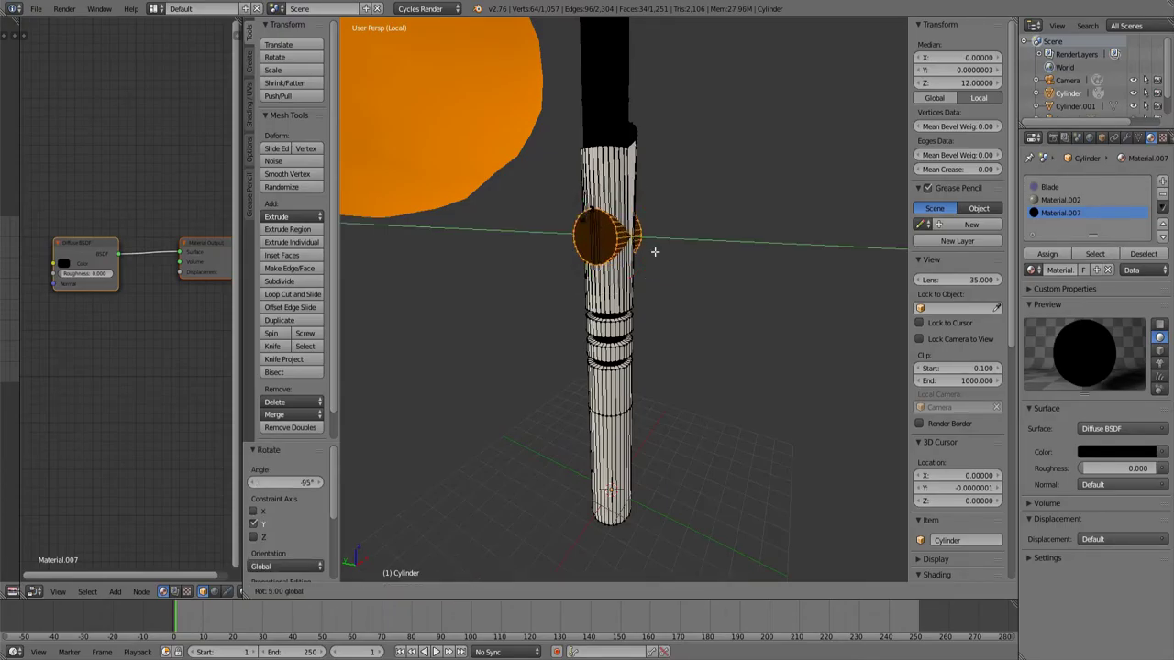
{"action": "key", "text": "Return"}
{"action": "middle_click_drag", "start_coordinate": [655, 251], "coordinate": [559, 503]}
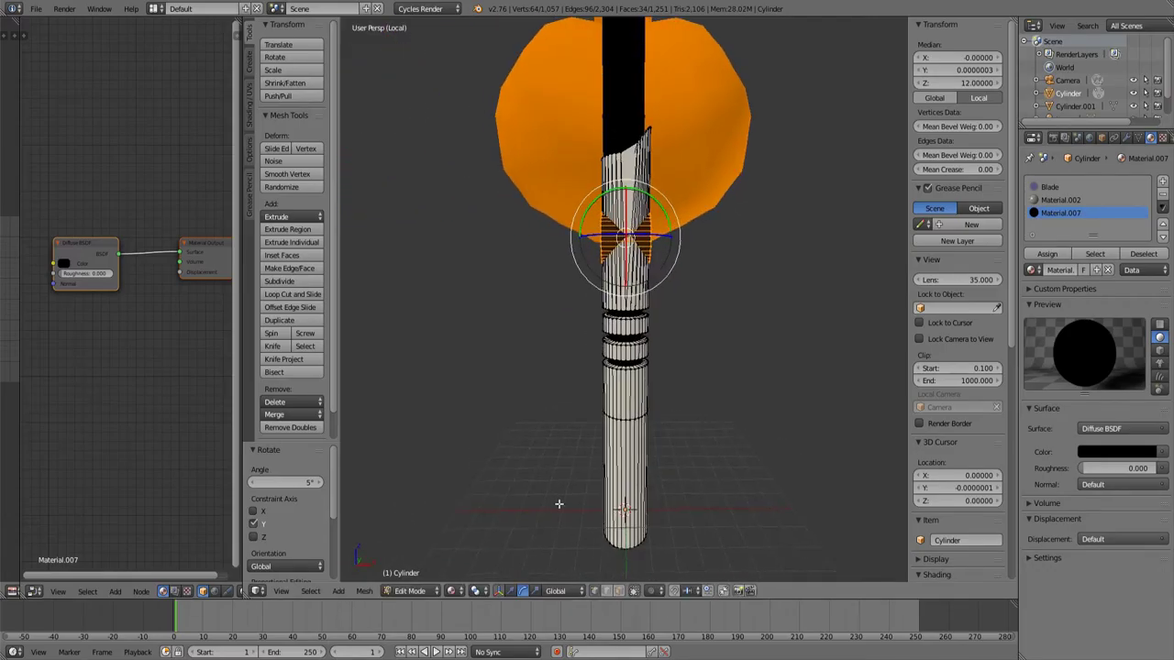
Scale the horizontal cylinder to about 0.452 and move it -1 unit along X to the hilt's surface.
{"action": "key", "text": "s"}
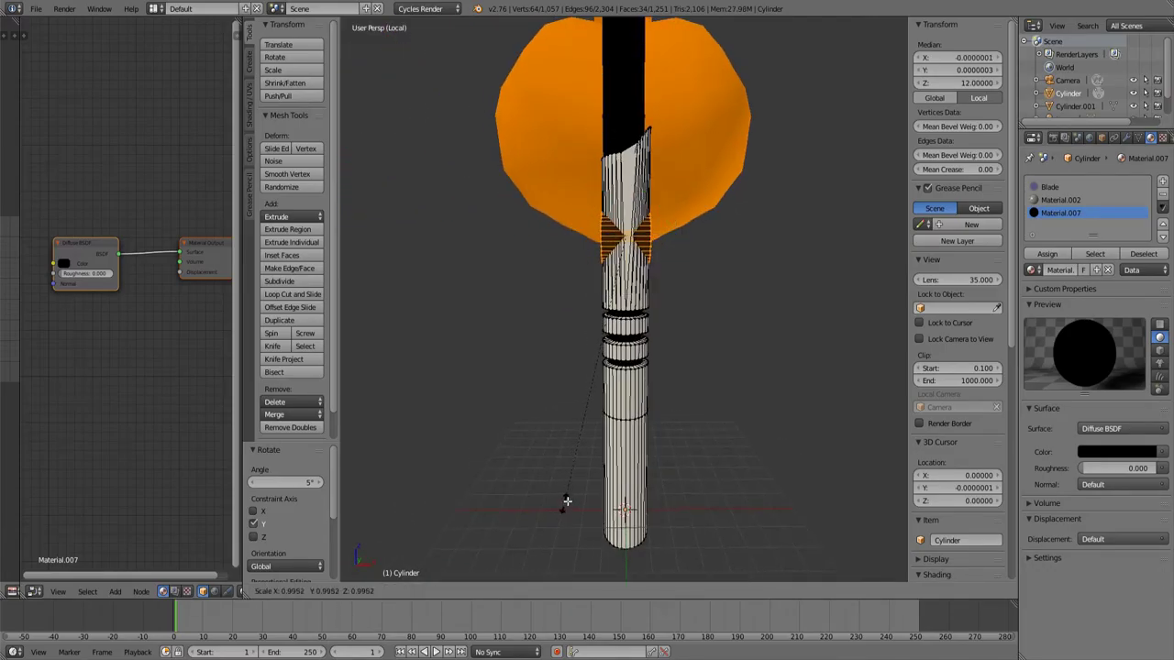
{"action": "left_click", "coordinate": [620, 378]}
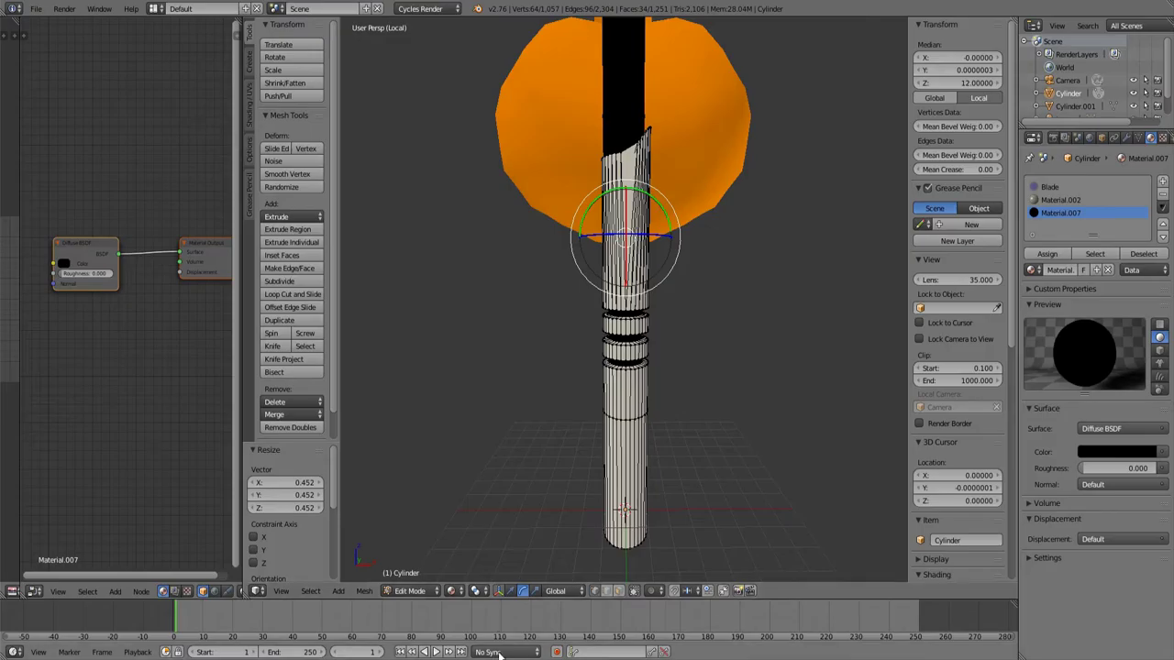
{"action": "left_click", "coordinate": [511, 591]}
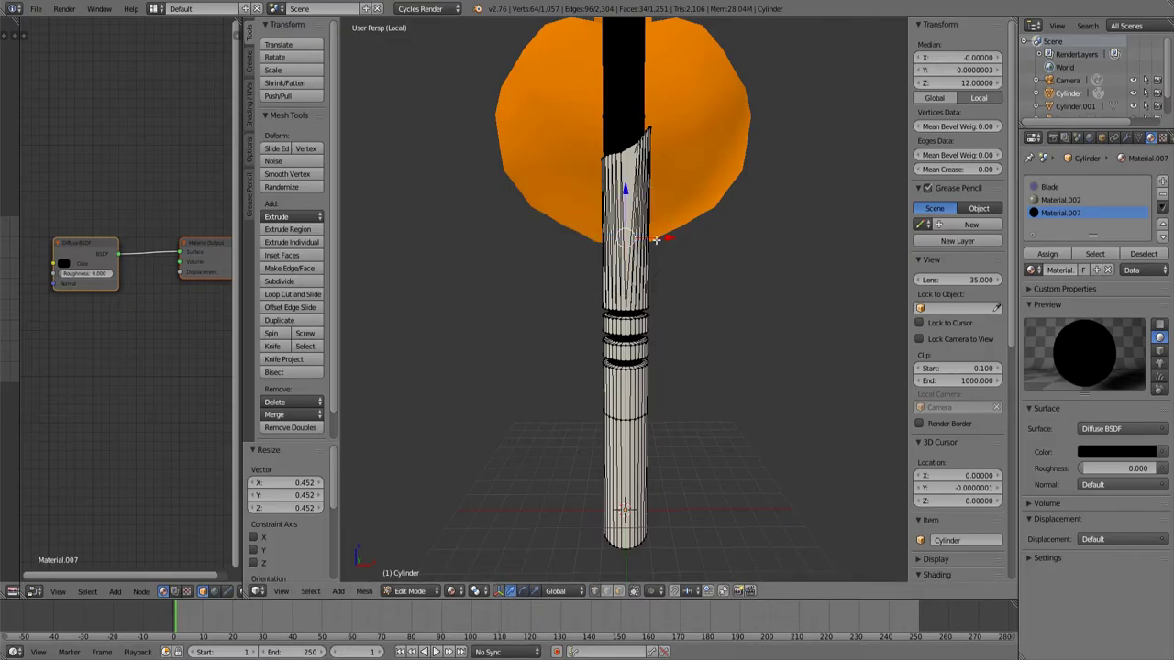
{"action": "type", "text": "gx-1"}
{"action": "key", "text": "Return"}
Scale the protruding cylinder down again to about 0.52 to make a small hilt button.
{"action": "middle_click_drag", "start_coordinate": [550, 338], "coordinate": [623, 338]}
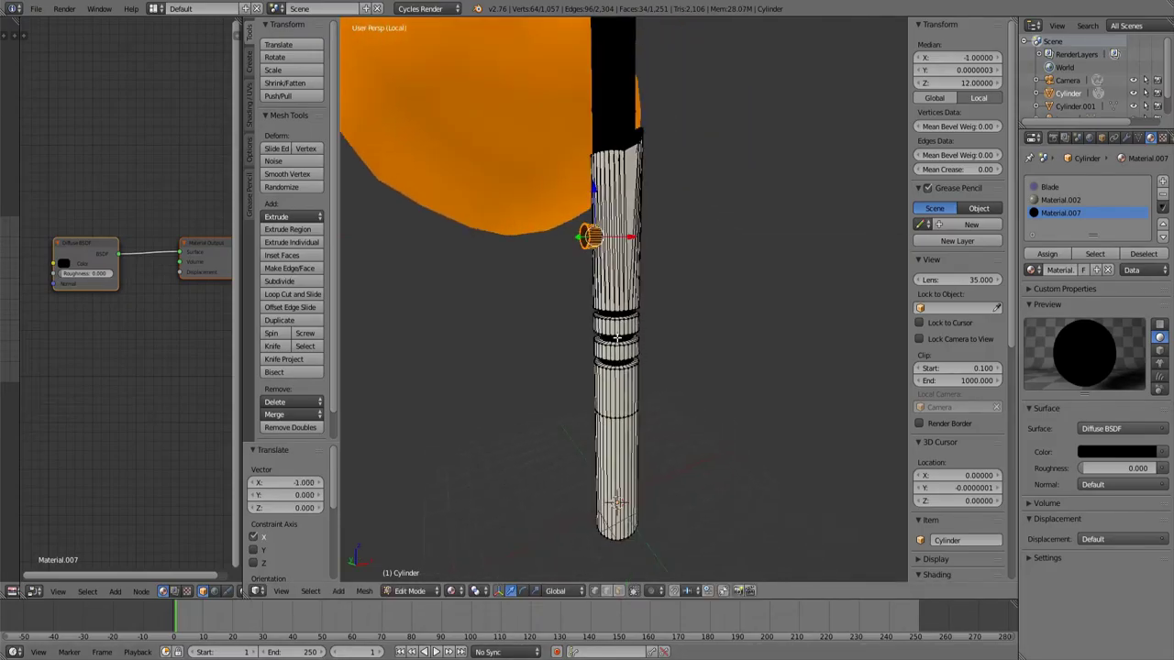
{"action": "scroll", "coordinate": [623, 337], "scroll_direction": "up", "scroll_amount": 4}
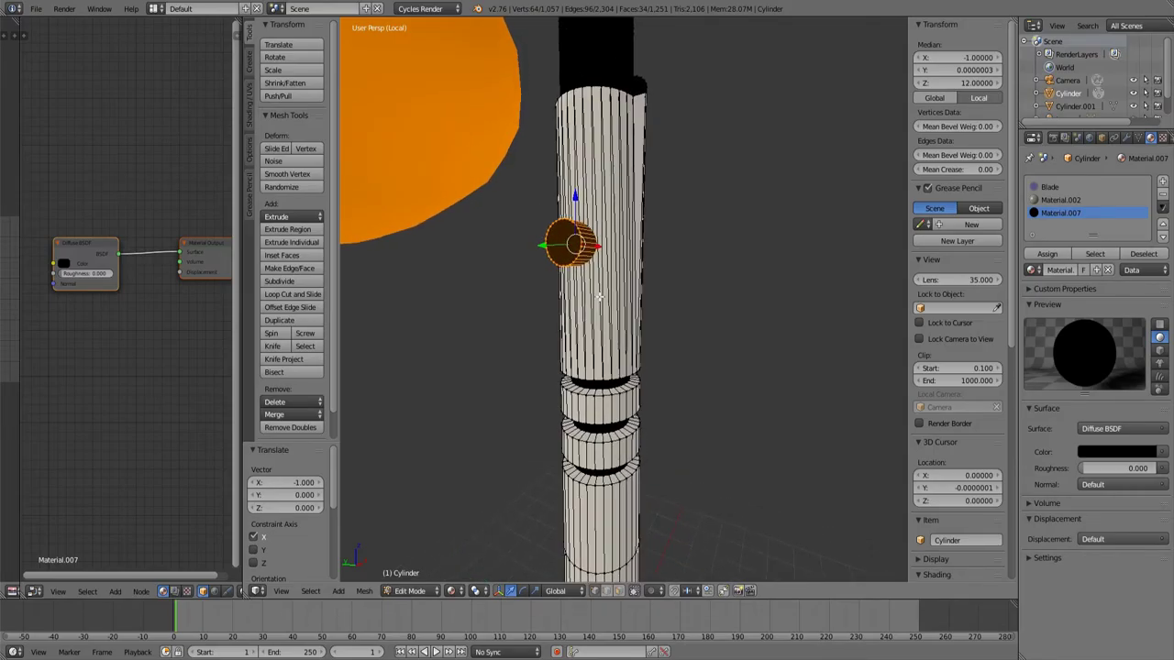
{"action": "key", "text": "s"}
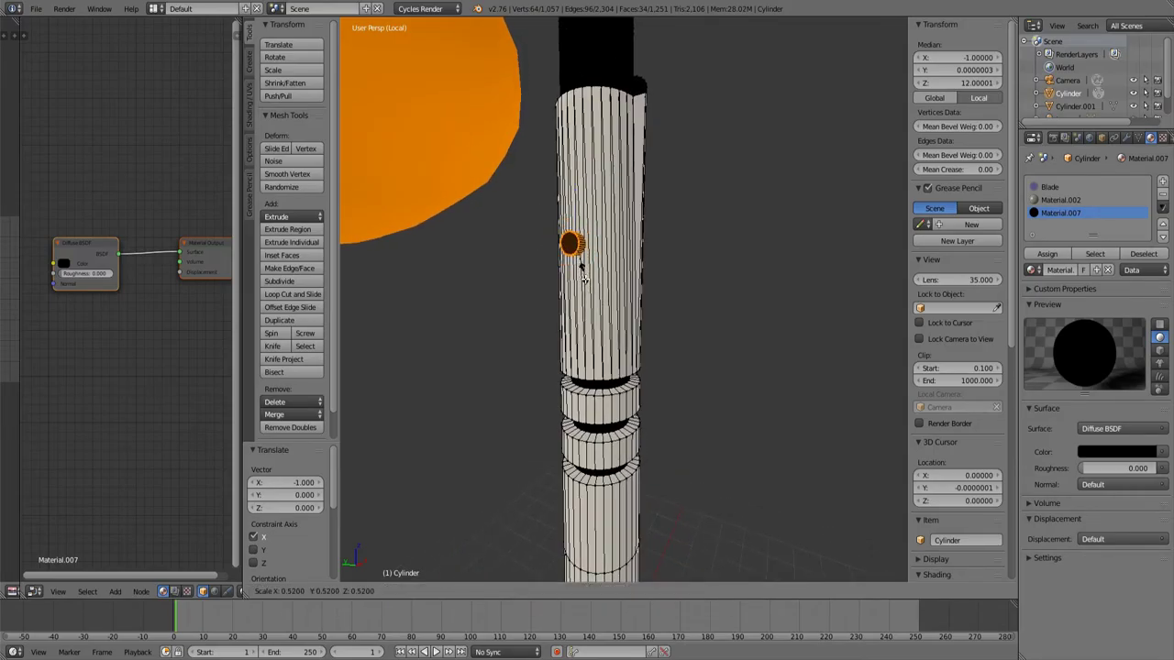
{"action": "left_click", "coordinate": [581, 277]}
Add a material slot for the button and create a new Diffuse BSDF material in it.
{"action": "middle_click_drag", "start_coordinate": [587, 275], "coordinate": [905, 246]}
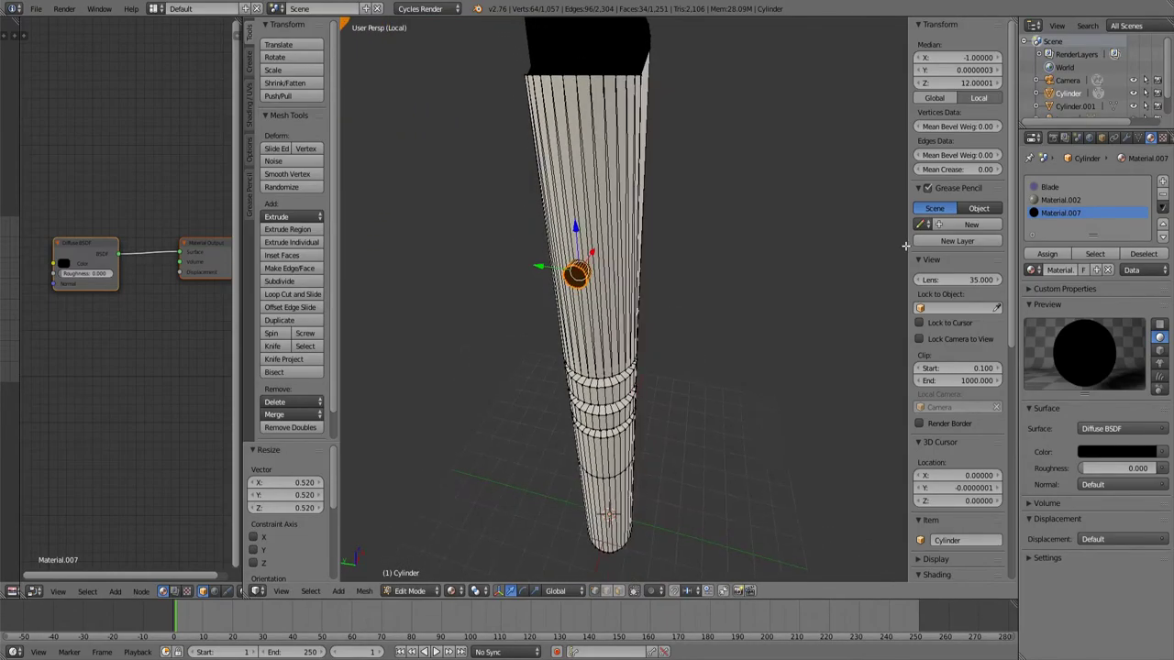
{"action": "middle_click_drag", "start_coordinate": [740, 235], "coordinate": [699, 244]}
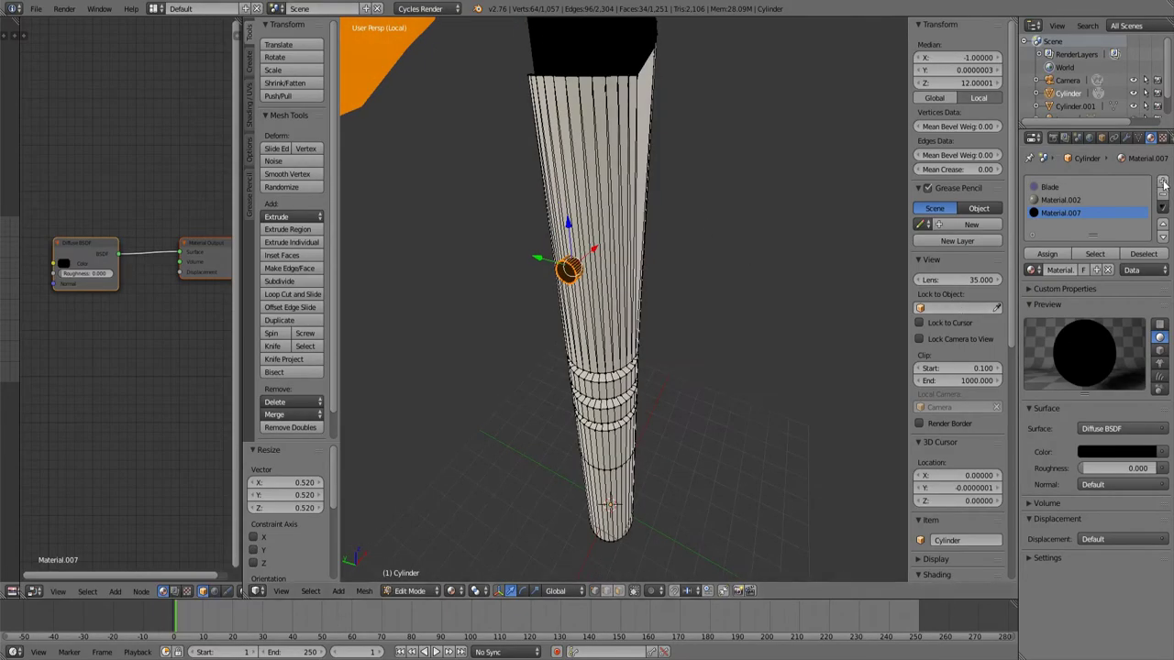
{"action": "left_click", "coordinate": [1163, 183]}
{"action": "left_click", "coordinate": [1082, 271]}
Subdivide the button smoothly with 1 cut and a smoothness of 1.000, and check its rounded shape.
{"action": "middle_click_drag", "start_coordinate": [747, 398], "coordinate": [663, 340]}
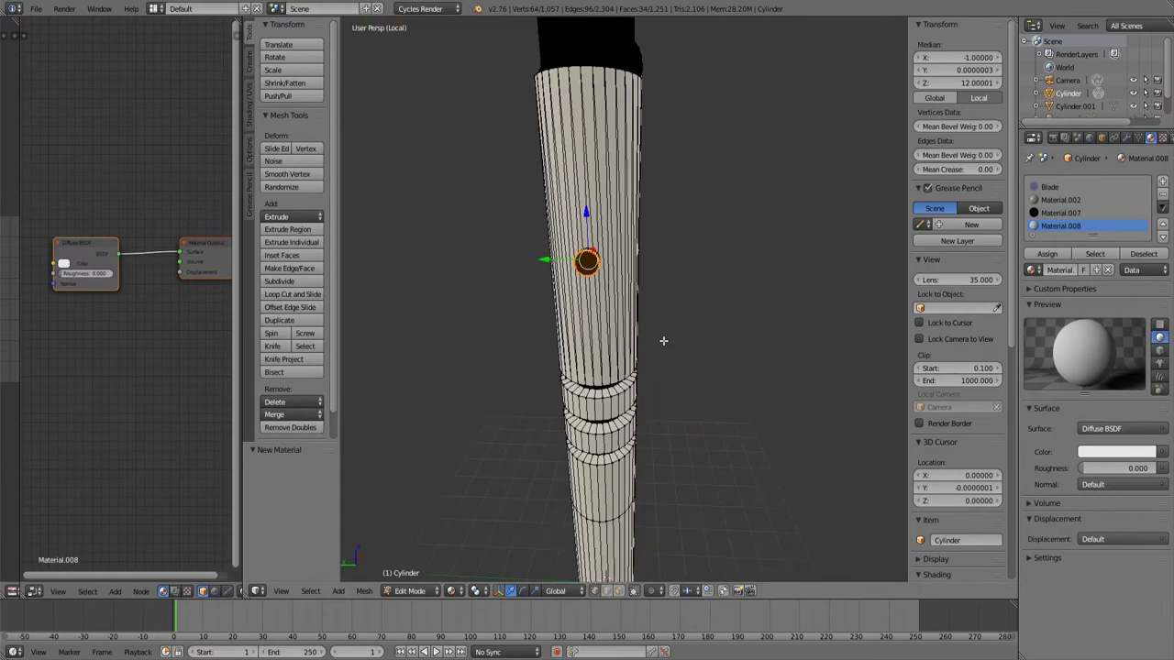
{"action": "scroll", "coordinate": [663, 341], "scroll_direction": "up", "scroll_amount": 3}
{"action": "key", "text": "w"}
{"action": "left_click", "coordinate": [654, 337]}
{"action": "middle_click_drag", "start_coordinate": [583, 310], "coordinate": [337, 490]}
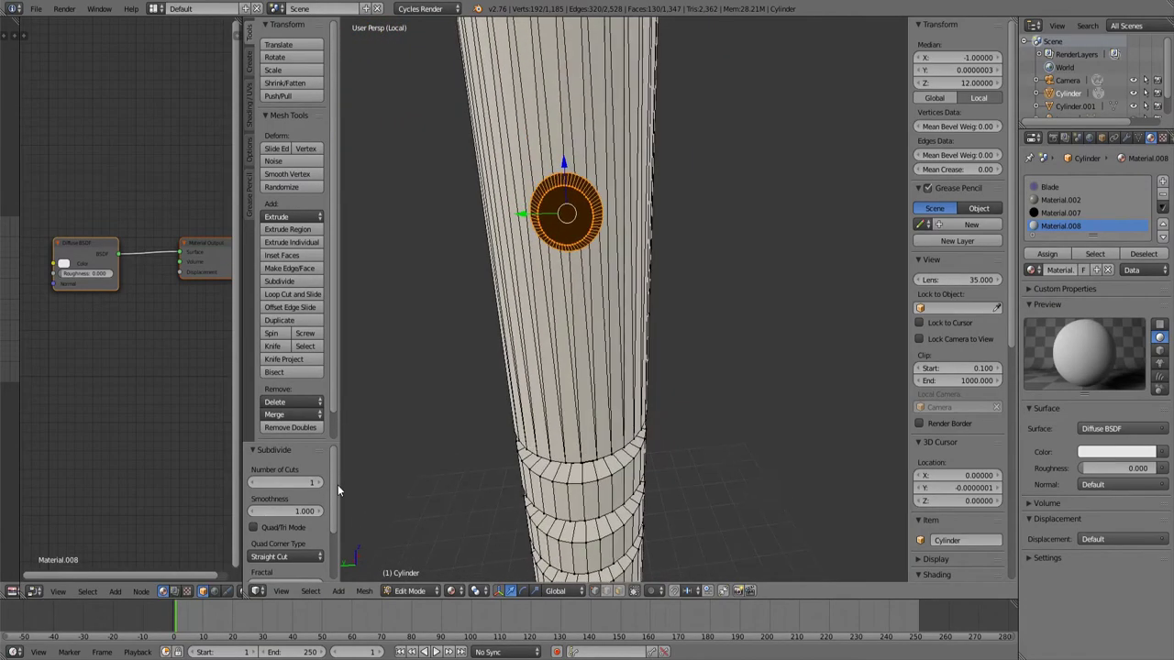
{"action": "left_click", "coordinate": [318, 482]}
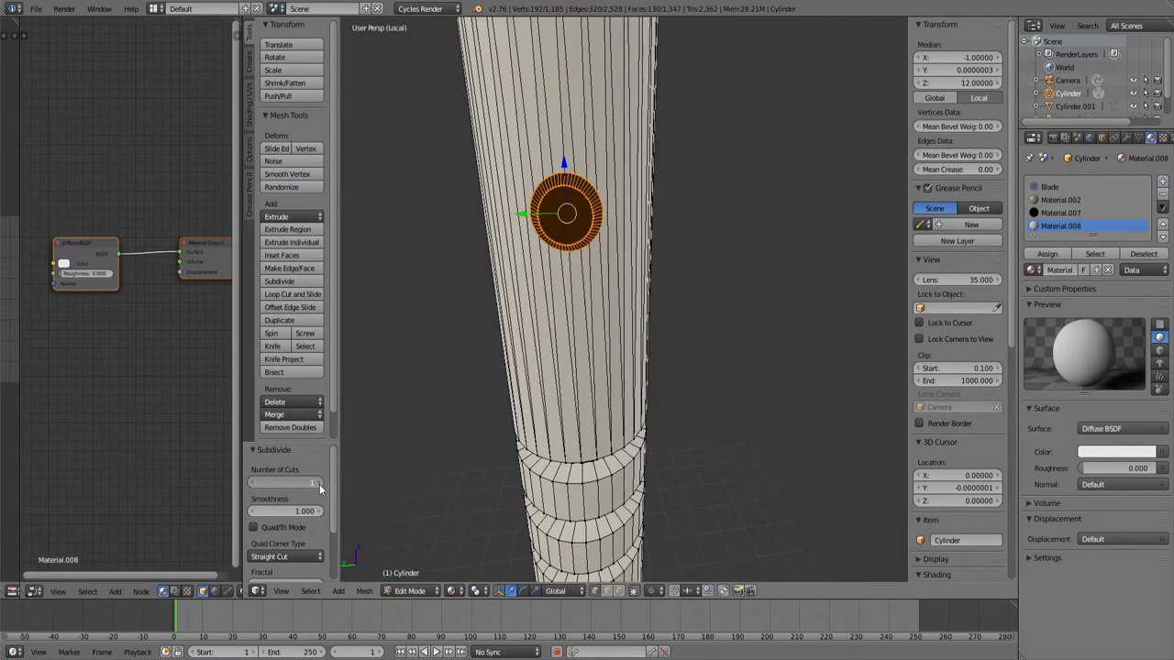
{"action": "left_click", "coordinate": [253, 483]}
{"action": "middle_click_drag", "start_coordinate": [514, 412], "coordinate": [625, 380]}
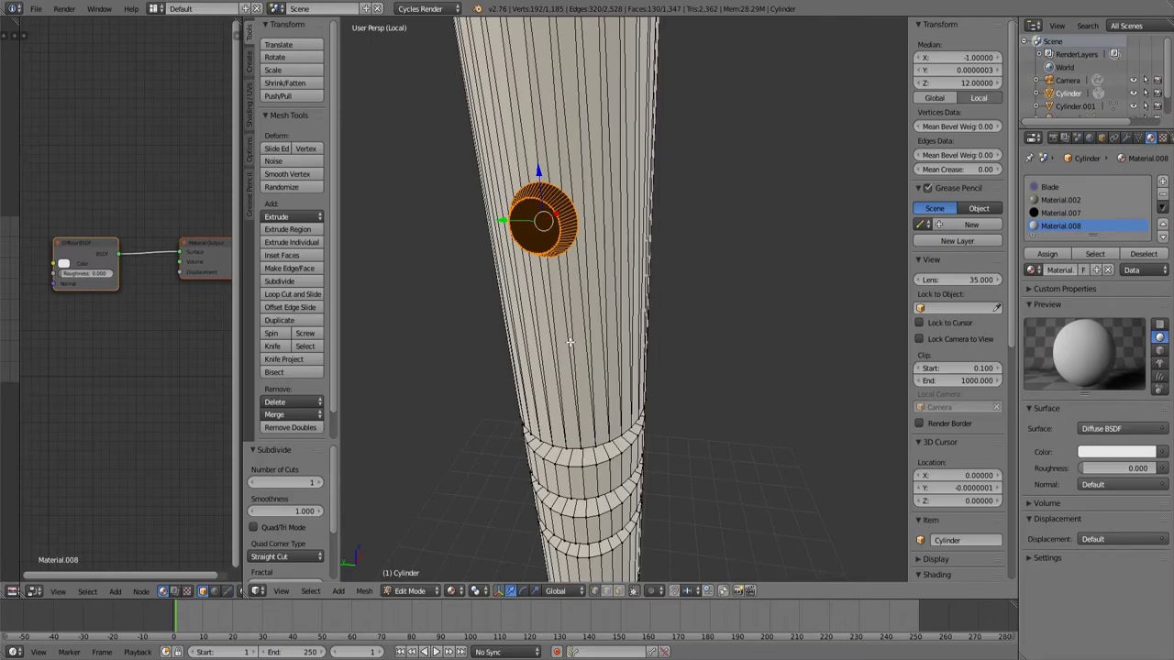
{"action": "middle_click_drag", "start_coordinate": [569, 342], "coordinate": [570, 311]}
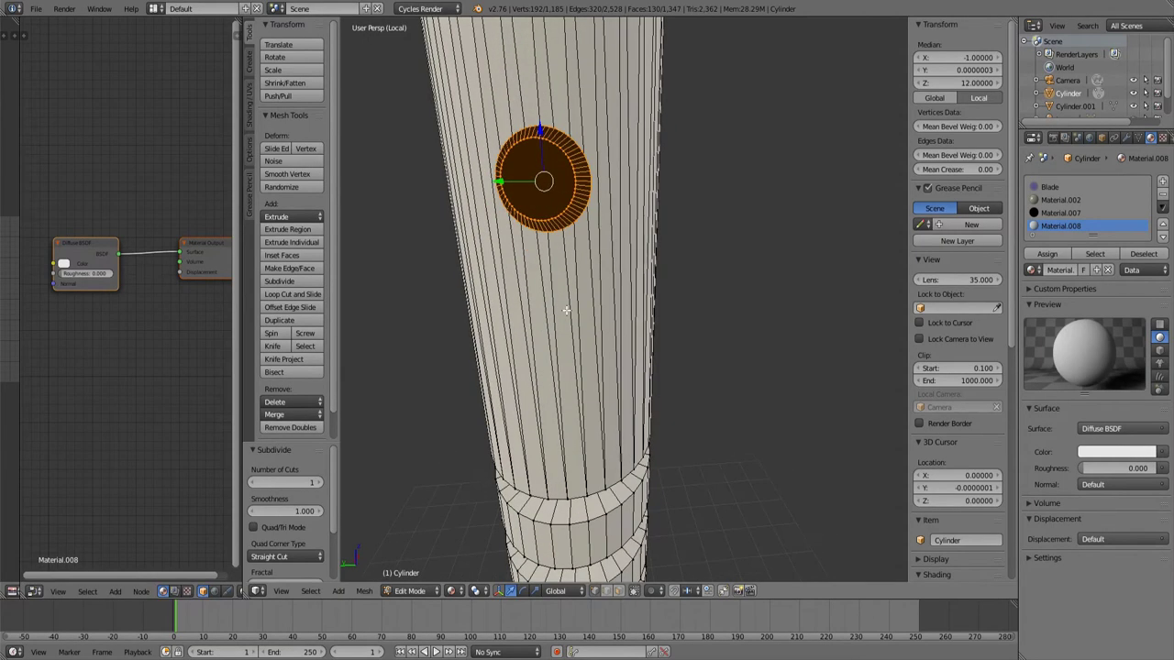
{"action": "middle_click_drag", "start_coordinate": [566, 311], "coordinate": [565, 355]}
Deselect everything, switch to wireframe display and box-select the entire button through the mesh.
{"action": "key", "text": "a"}
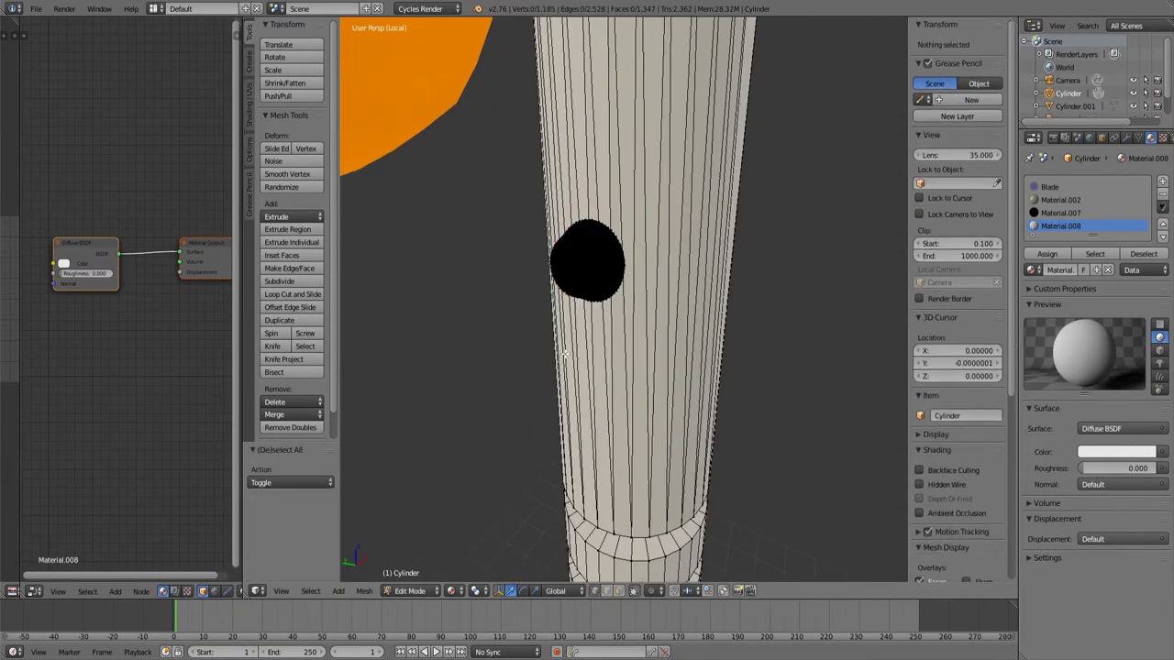
{"action": "middle_click_drag", "start_coordinate": [500, 290], "coordinate": [440, 295]}
{"action": "key", "text": "z"}
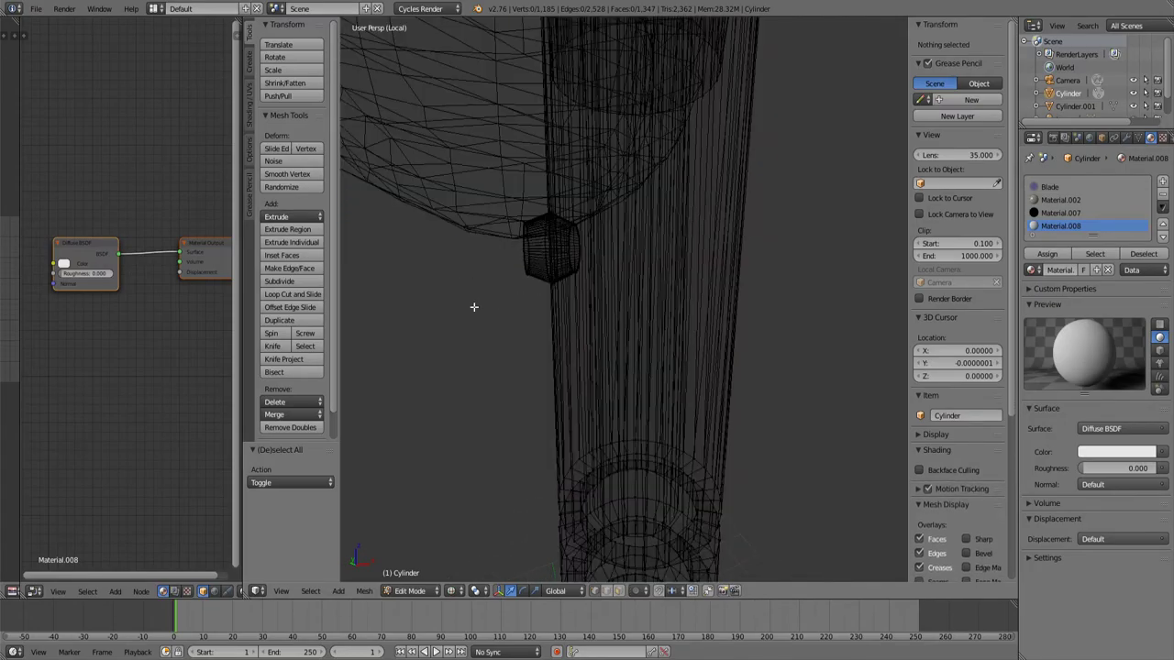
{"action": "key", "text": "b"}
{"action": "left_click_drag", "start_coordinate": [511, 204], "coordinate": [537, 317]}
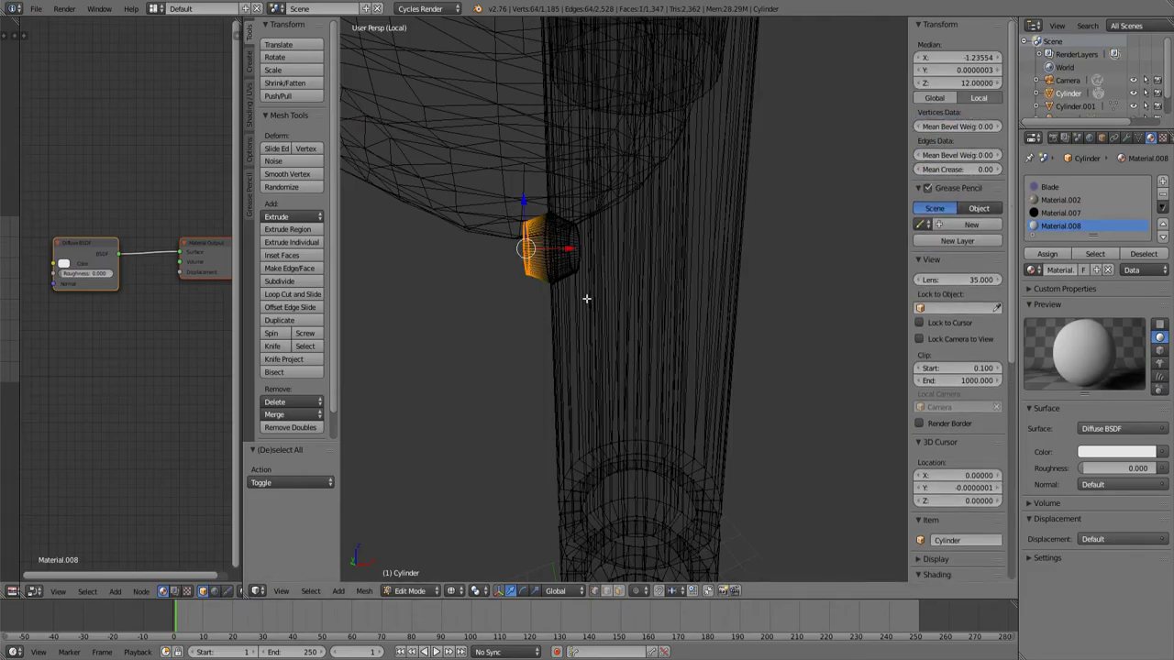
{"action": "key", "text": "b"}
{"action": "left_click_drag", "start_coordinate": [524, 205], "coordinate": [591, 317]}
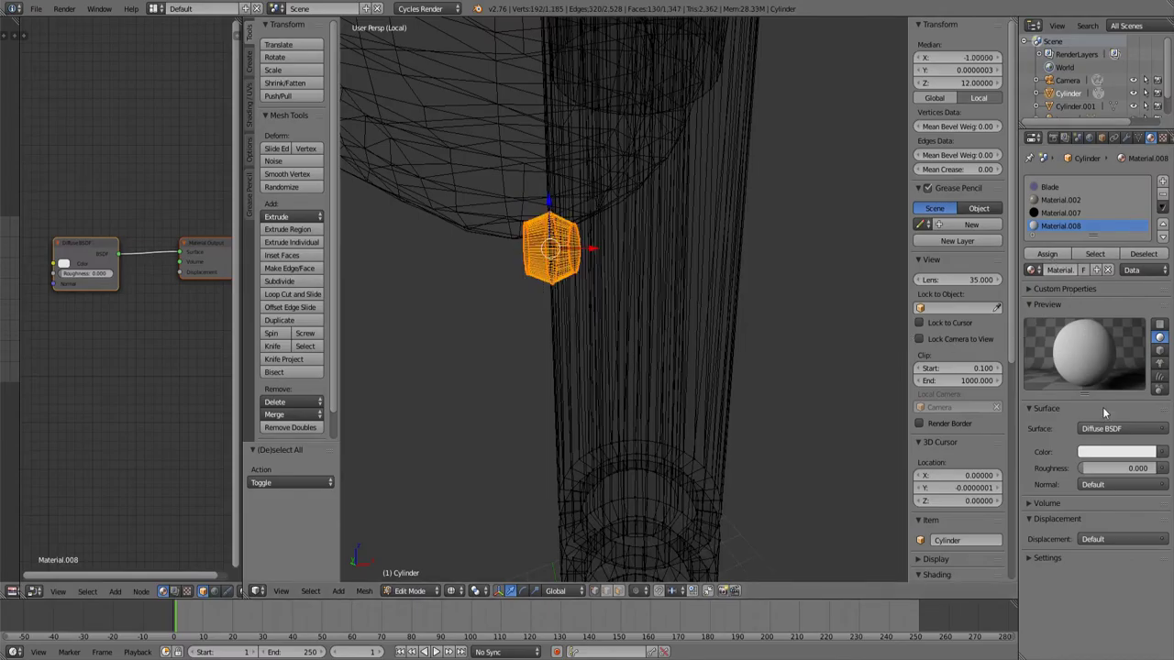
Set the new material's colour to red, assign it to the button and return to Solid shading.
{"action": "left_click", "coordinate": [1114, 451]}
{"action": "left_click", "coordinate": [1066, 356]}
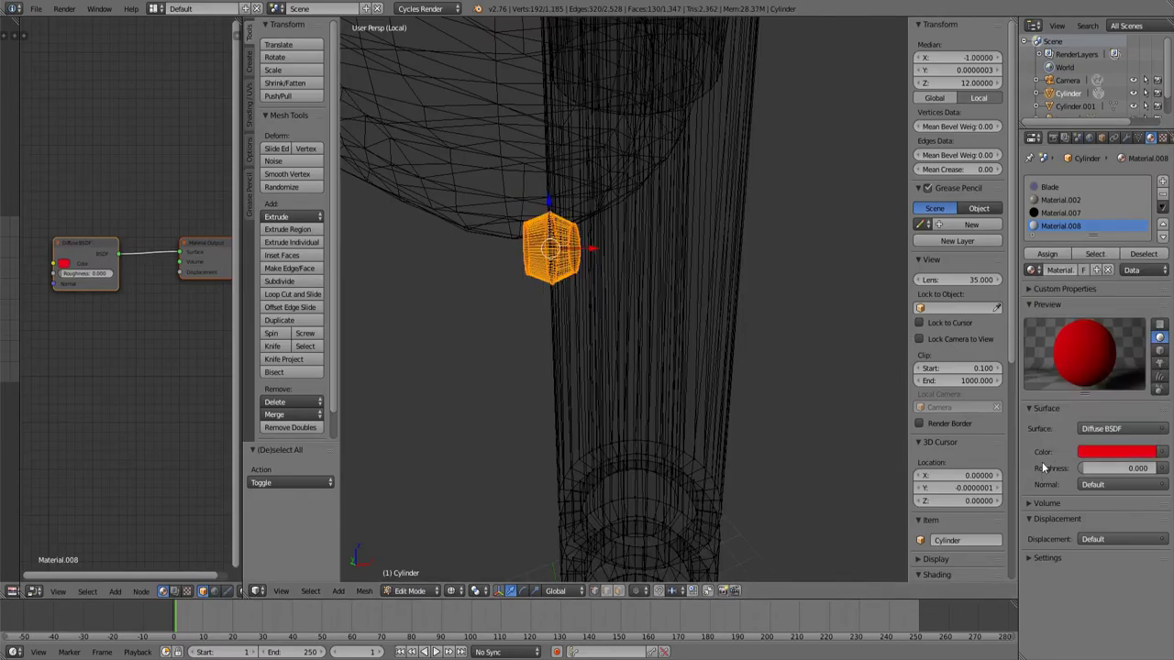
{"action": "left_click", "coordinate": [1048, 254]}
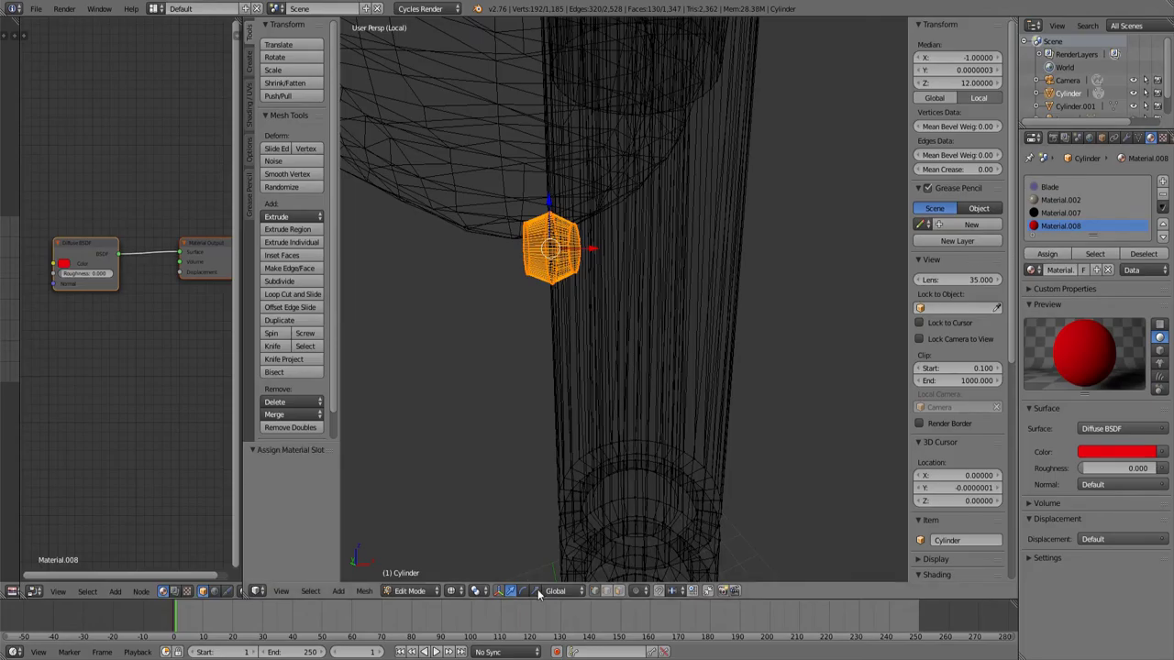
{"action": "left_click", "coordinate": [510, 591]}
{"action": "left_click", "coordinate": [486, 519]}
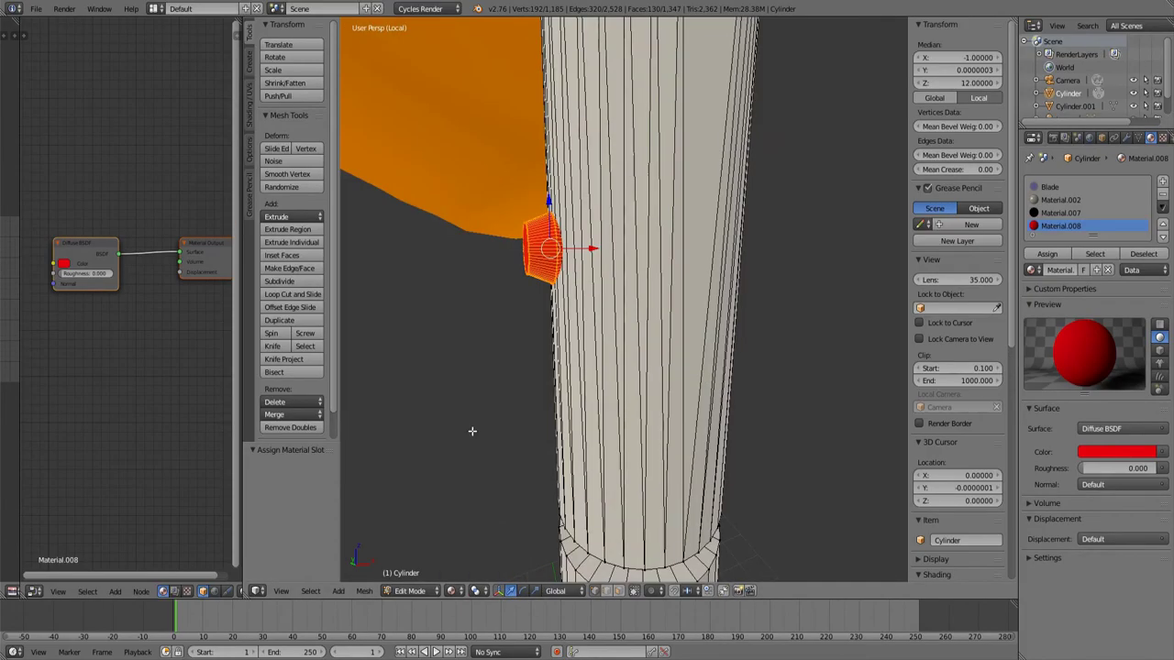
Select only the button's outer end vertices and extrude them in place.
{"action": "middle_click_drag", "start_coordinate": [486, 440], "coordinate": [472, 396]}
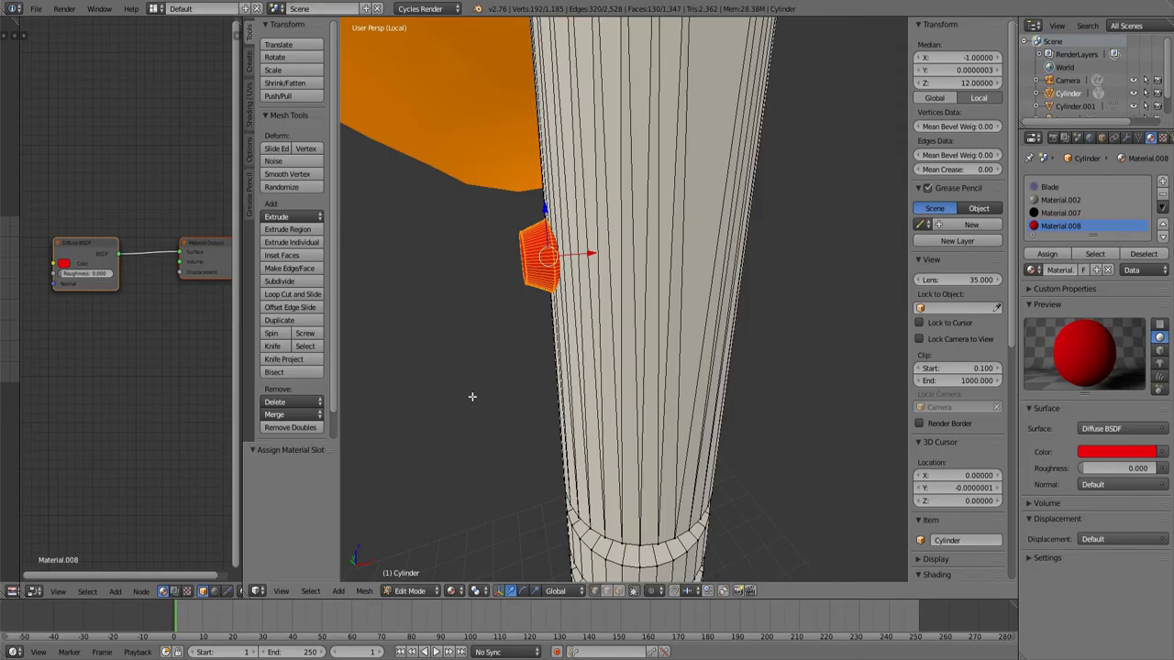
{"action": "key", "text": "a"}
{"action": "key", "text": "c"}
{"action": "left_click_drag", "start_coordinate": [510, 237], "coordinate": [516, 300]}
{"action": "key", "text": "e"}
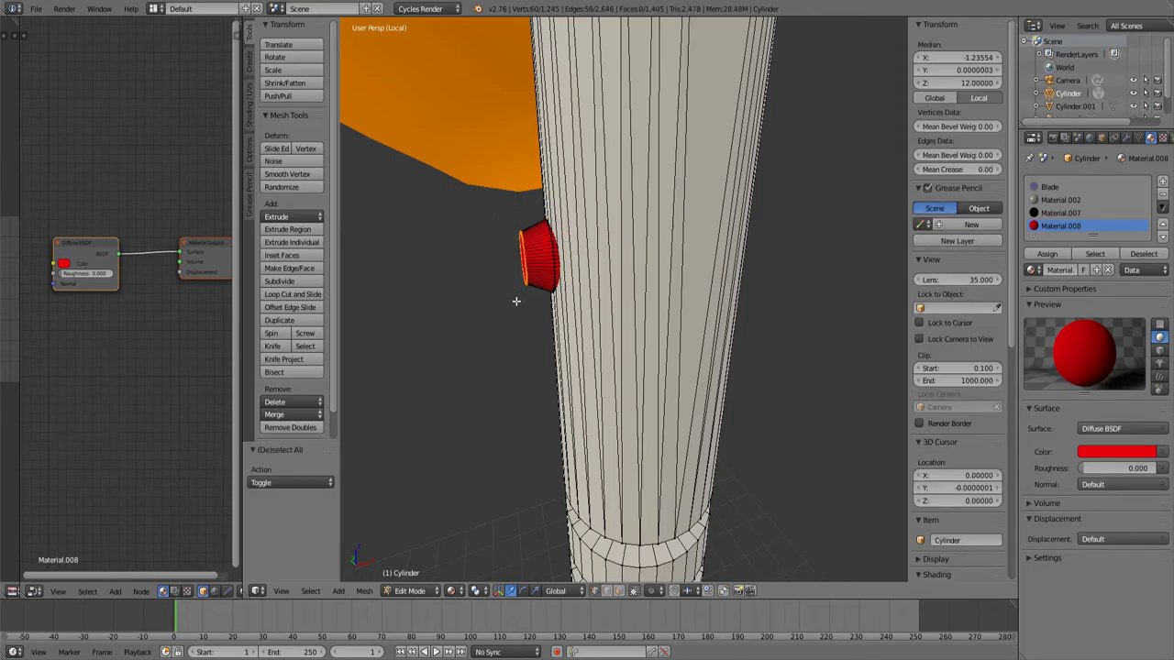
{"action": "right_click", "coordinate": [516, 301]}
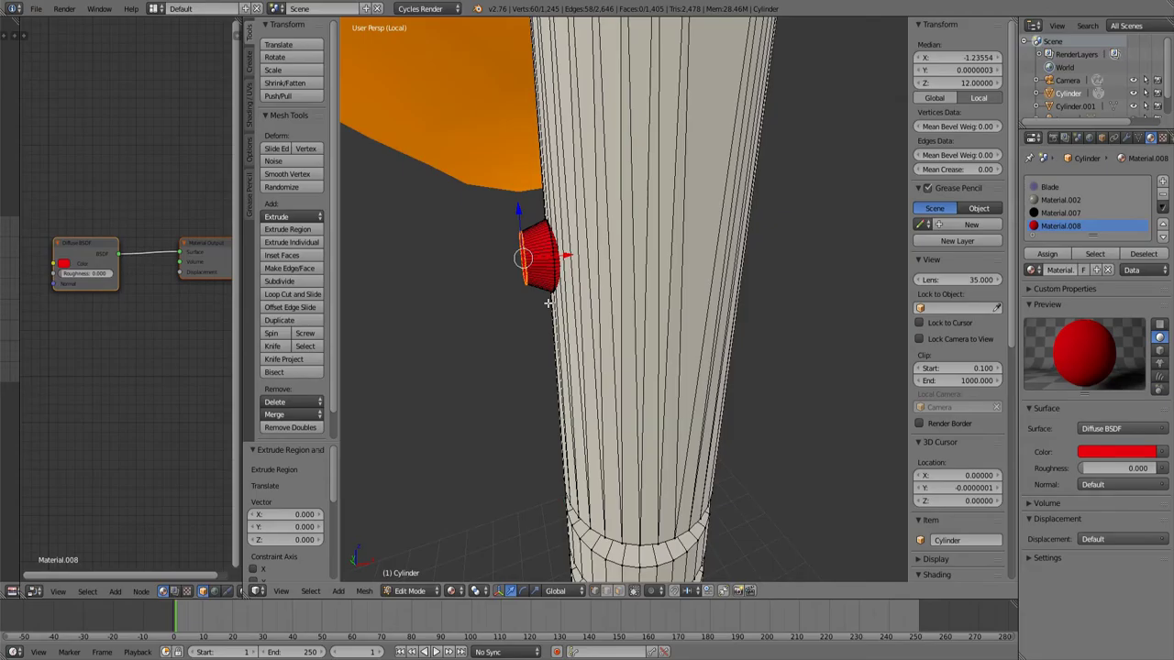
Merge the extruded vertices at their centre and pull the merged point slightly outward along X.
{"action": "key", "text": "alt+m"}
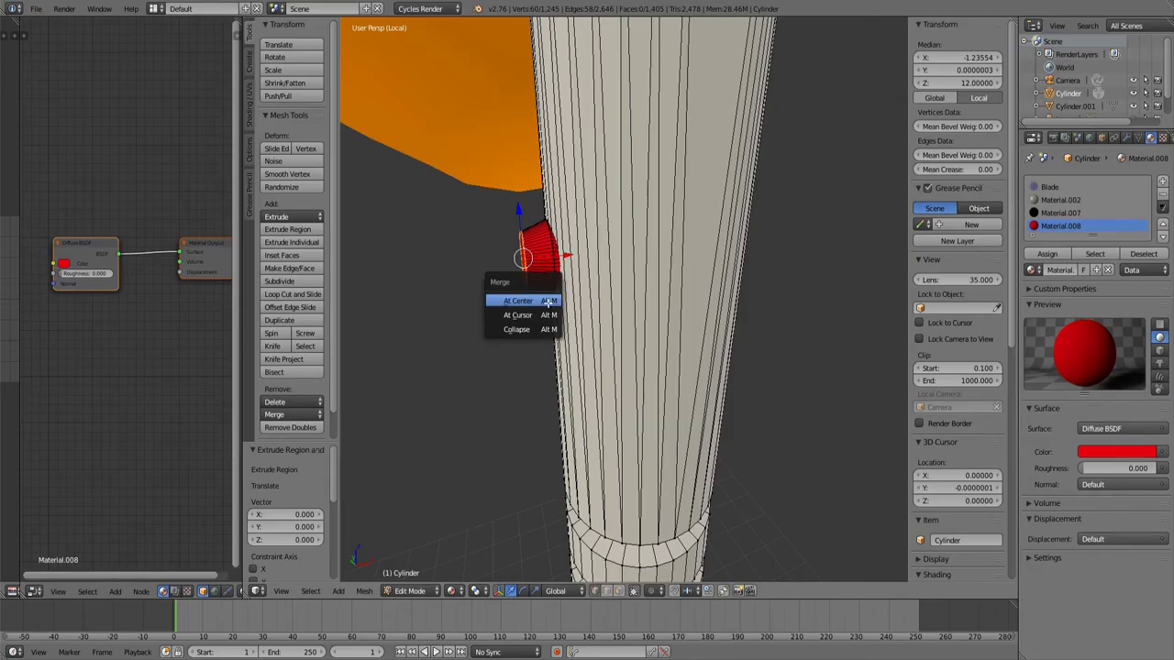
{"action": "left_click", "coordinate": [548, 301]}
{"action": "middle_click_drag", "start_coordinate": [535, 307], "coordinate": [558, 309]}
{"action": "left_click_drag", "start_coordinate": [551, 265], "coordinate": [548, 268]}
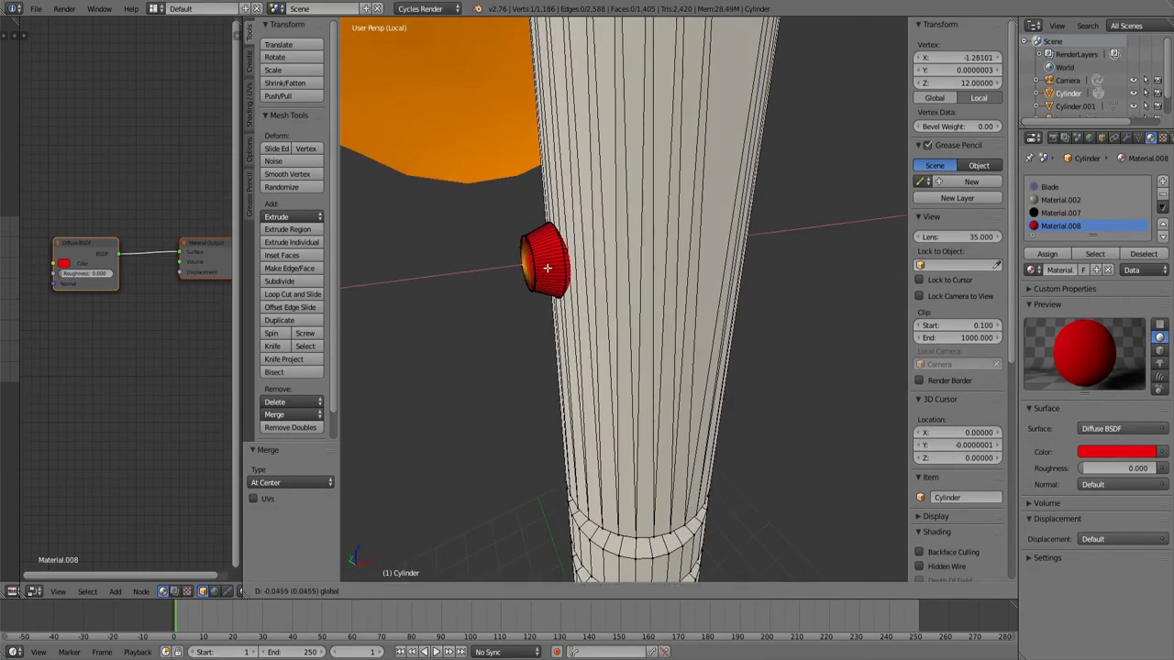
{"action": "left_click", "coordinate": [539, 268]}
Return to Object Mode and apply smooth shading to the lightsaber.
{"action": "middle_click_drag", "start_coordinate": [540, 275], "coordinate": [619, 229]}
{"action": "key", "text": "Tab"}
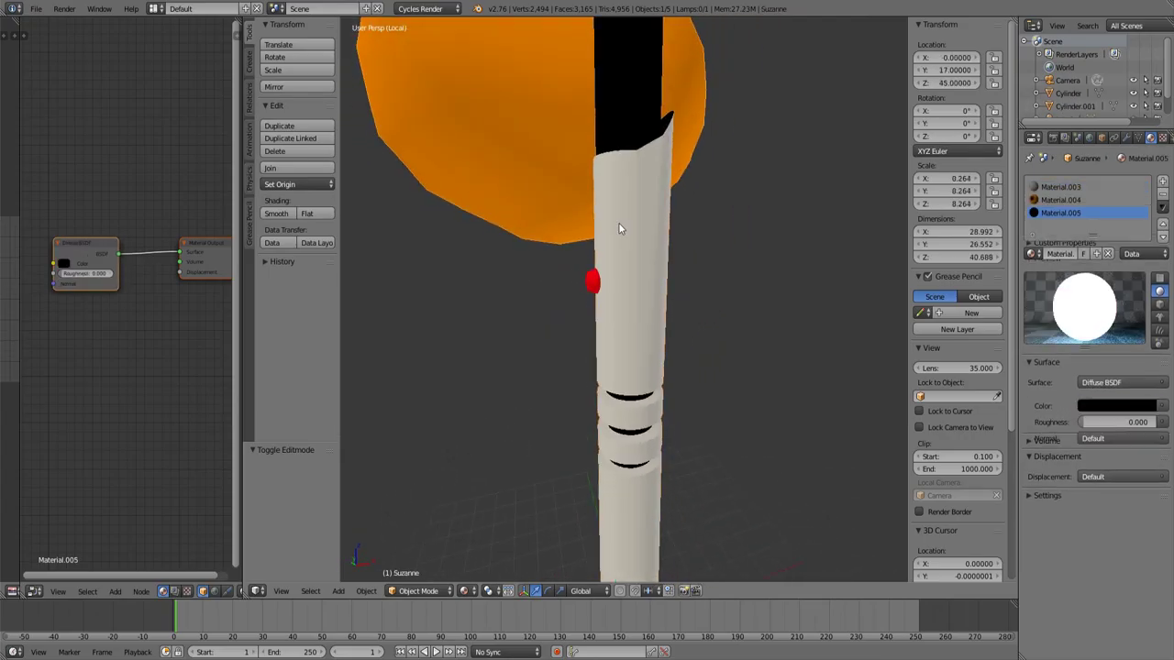
{"action": "left_click", "coordinate": [276, 213]}
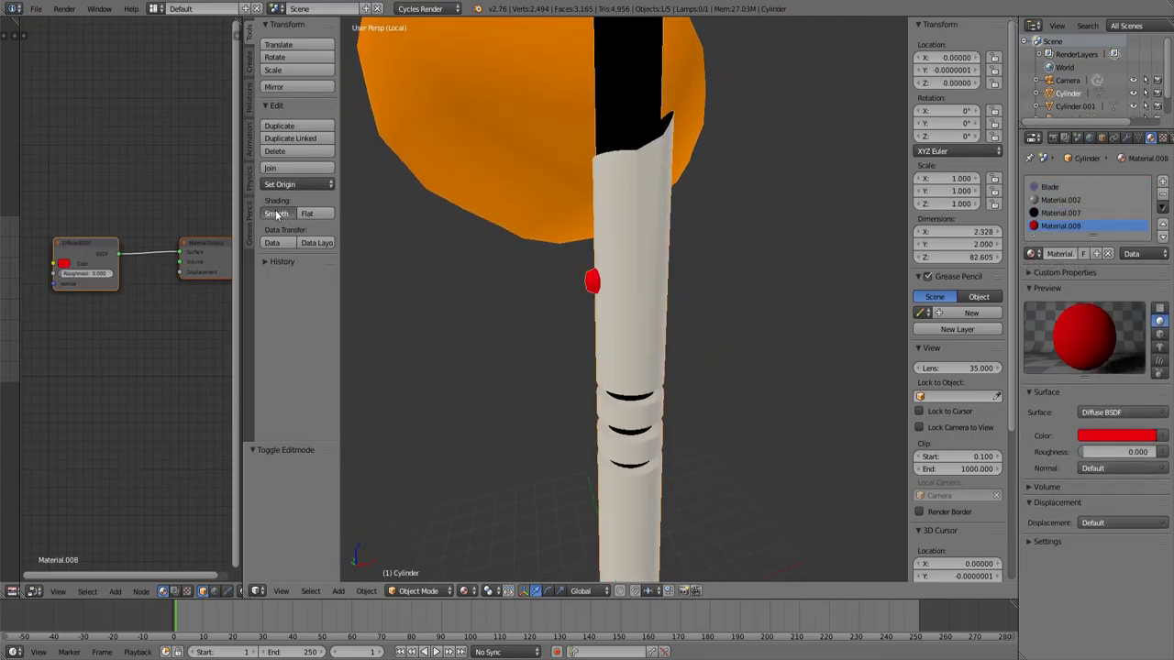
Open the file commands with the whole figure and lightsaber in view.
{"action": "mouse_move", "coordinate": [486, 292]}
{"action": "middle_mouse_down"}
{"action": "mouse_move", "coordinate": [534, 254]}
{"action": "mouse_move", "coordinate": [545, 209]}
{"action": "mouse_move", "coordinate": [553, 302]}
{"action": "mouse_move", "coordinate": [503, 288]}
{"action": "mouse_move", "coordinate": [506, 189]}
{"action": "mouse_move", "coordinate": [537, 391]}
{"action": "mouse_move", "coordinate": [529, 282]}
{"action": "mouse_move", "coordinate": [513, 412]}
{"action": "mouse_move", "coordinate": [663, 461]}
{"action": "mouse_move", "coordinate": [603, 333]}
{"action": "mouse_move", "coordinate": [598, 345]}
{"action": "mouse_move", "coordinate": [513, 294]}
{"action": "middle_mouse_up"}
{"action": "scroll", "coordinate": [539, 387], "scroll_direction": "down", "scroll_amount": 4}
{"action": "left_click", "coordinate": [36, 8]}
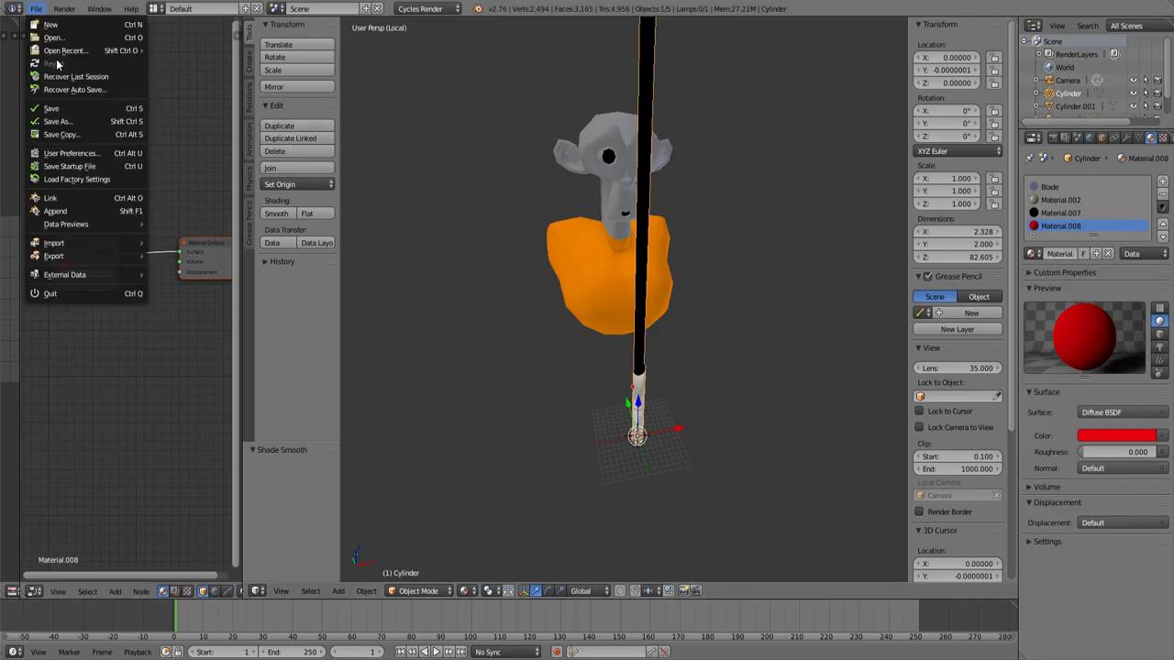